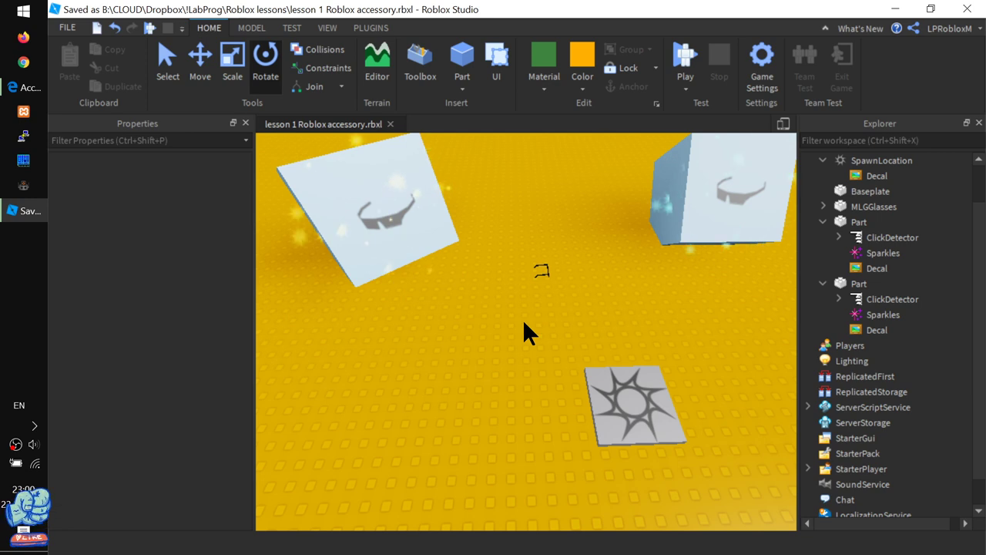
- Start a playtest, walk the character to the nearest block with the glasses picture, and activate it to equip the glasses
{"action": "key", "text": "s"}
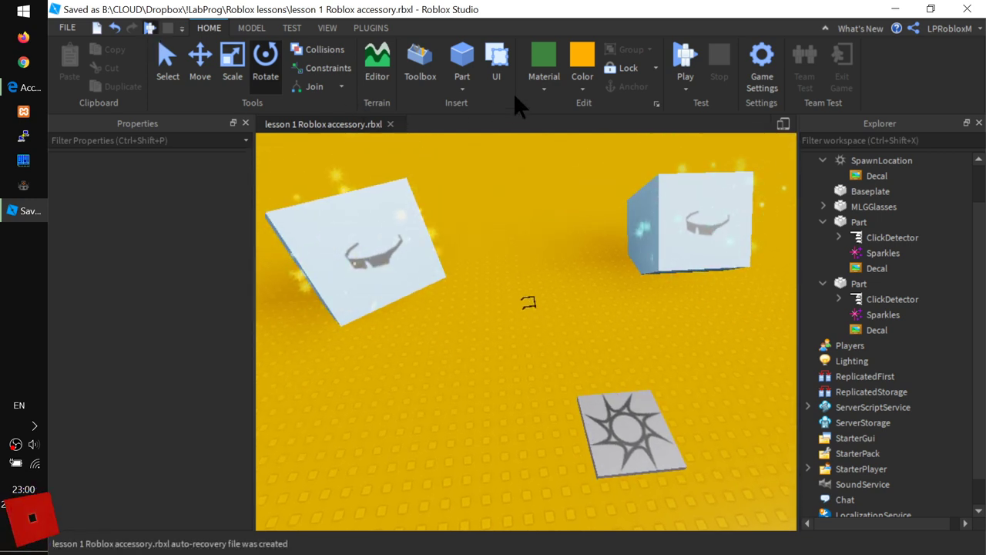
{"action": "key", "text": "F5"}
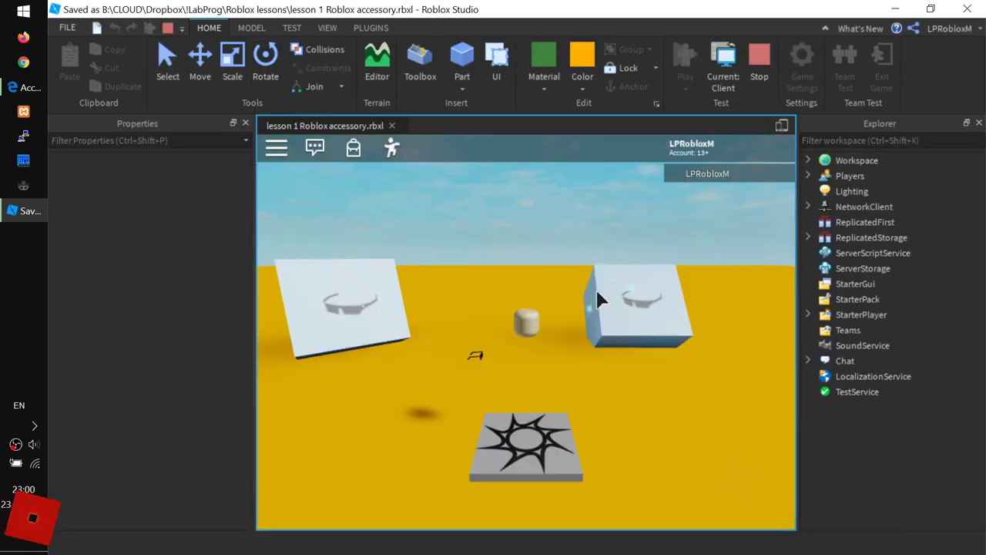
{"action": "key", "text": "s"}
{"action": "key", "text": "d"}
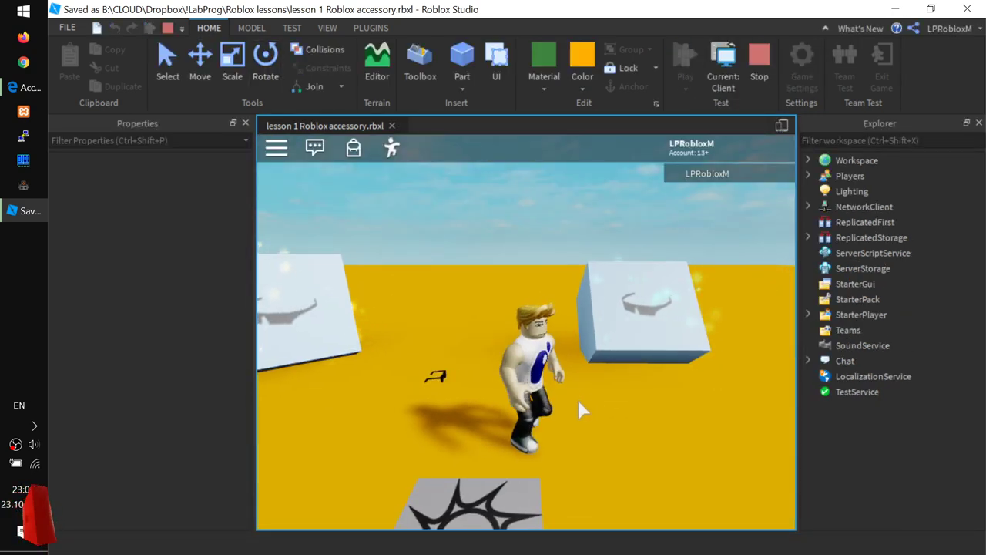
{"action": "scroll", "coordinate": [585, 413], "scroll_direction": "down", "scroll_amount": 2}
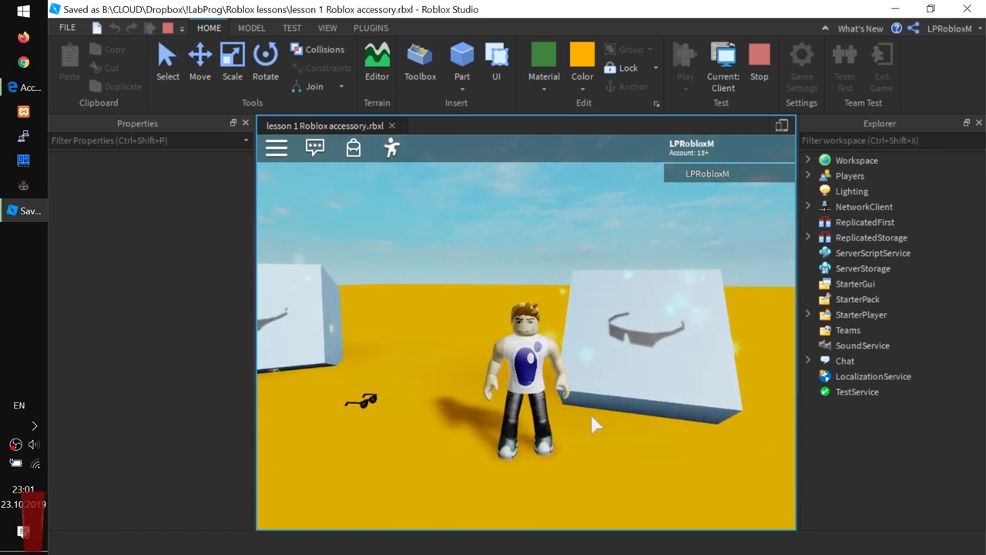
{"action": "scroll", "coordinate": [496, 362], "scroll_direction": "up", "scroll_amount": 5}
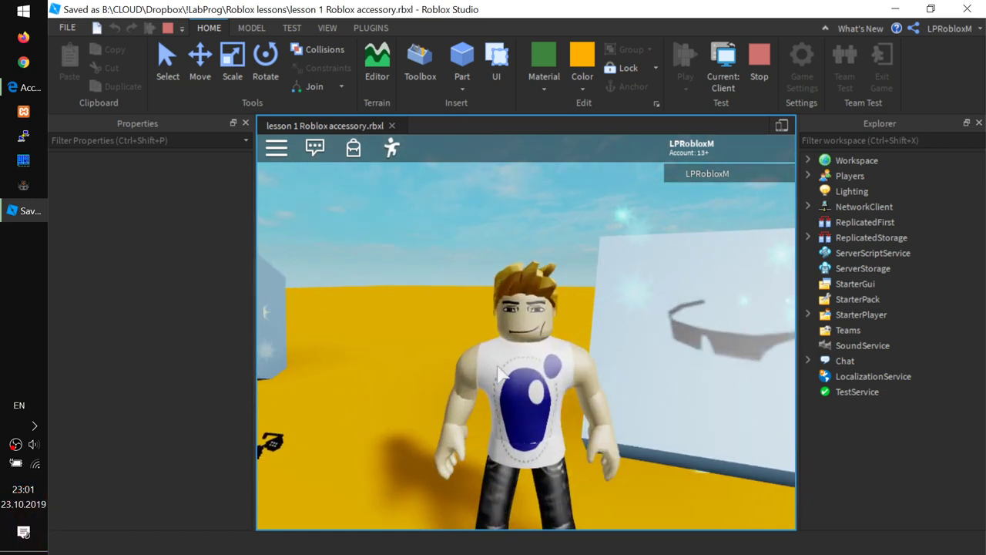
{"action": "left_click", "coordinate": [708, 330]}
- Walk the character around the blocks and examine from several angles how the glasses sit on the head
{"action": "scroll", "coordinate": [605, 409], "scroll_direction": "down", "scroll_amount": 2}
{"action": "right_click_drag", "start_coordinate": [605, 409], "coordinate": [601, 404]}
{"action": "key", "text": "a"}
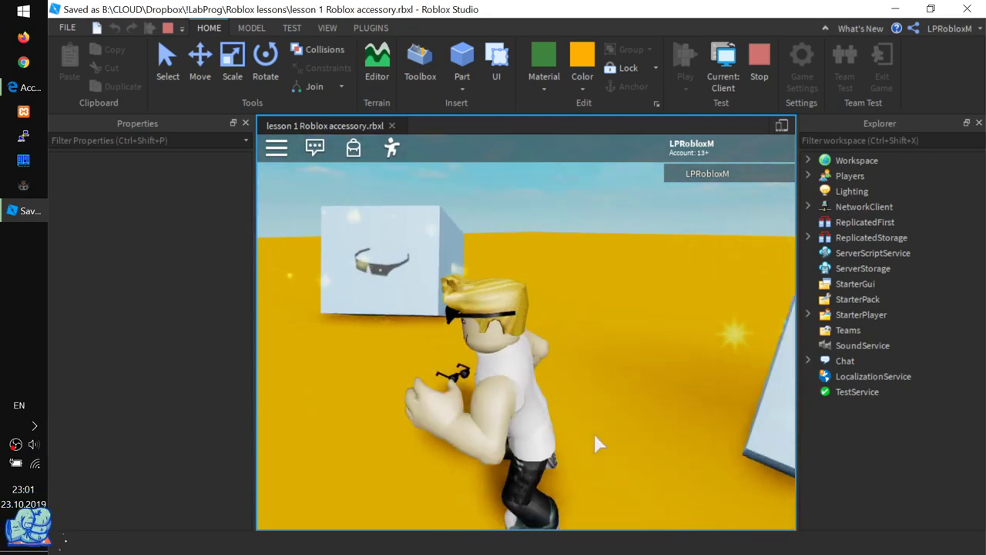
{"action": "key", "text": "w"}
{"action": "key", "text": "s"}
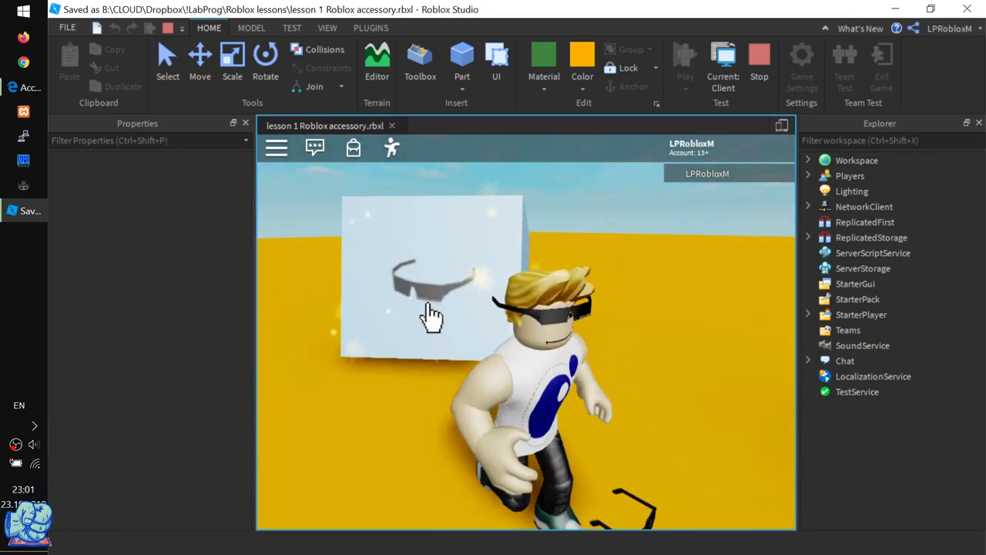
{"action": "key", "text": "w"}
{"action": "key", "text": "s"}
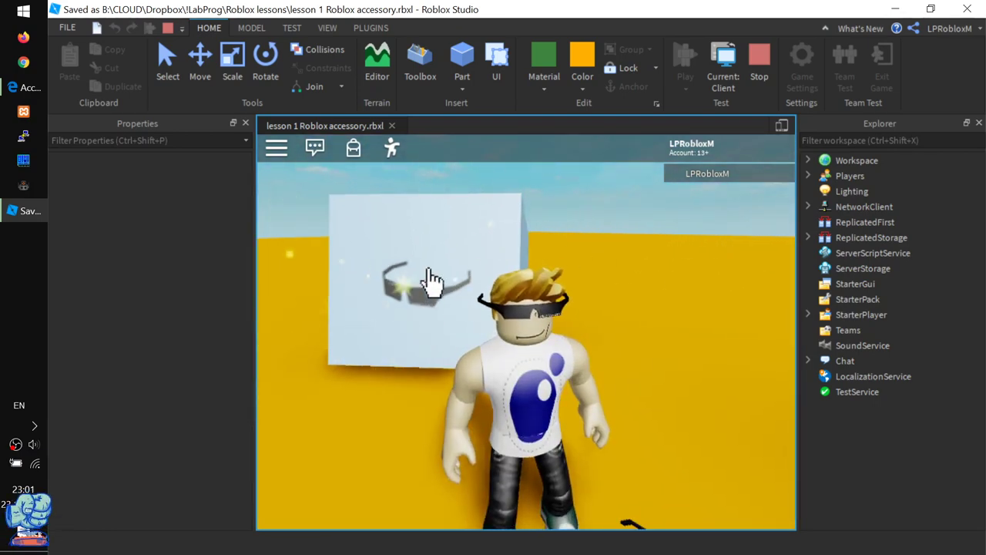
{"action": "right_click_drag", "start_coordinate": [434, 282], "coordinate": [597, 378]}
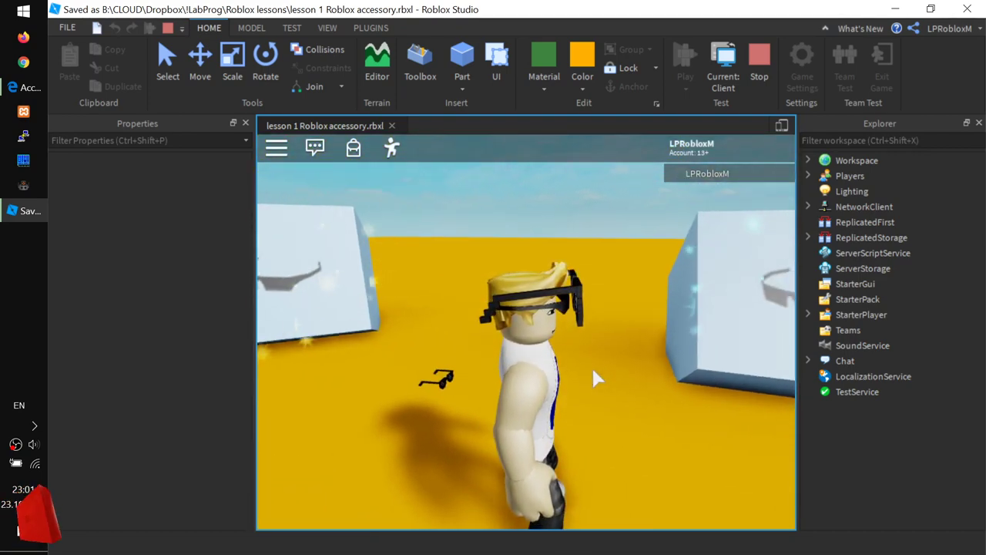
- Compare the equipped glasses with the two display blocks from a wider view, and end the playtest
{"action": "scroll", "coordinate": [598, 378], "scroll_direction": "down", "scroll_amount": 3}
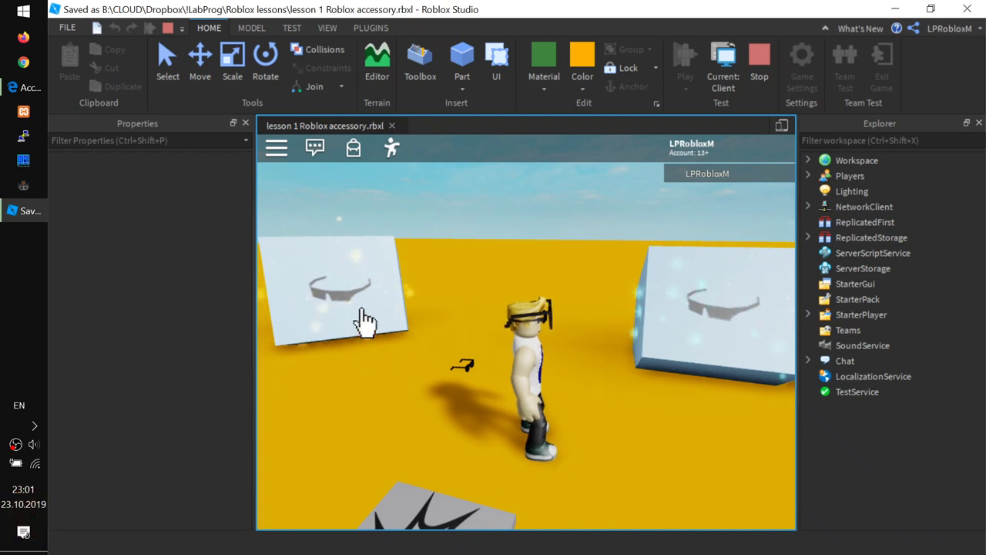
{"action": "right_click_drag", "start_coordinate": [579, 384], "coordinate": [569, 384]}
{"action": "left_click", "coordinate": [773, 386]}
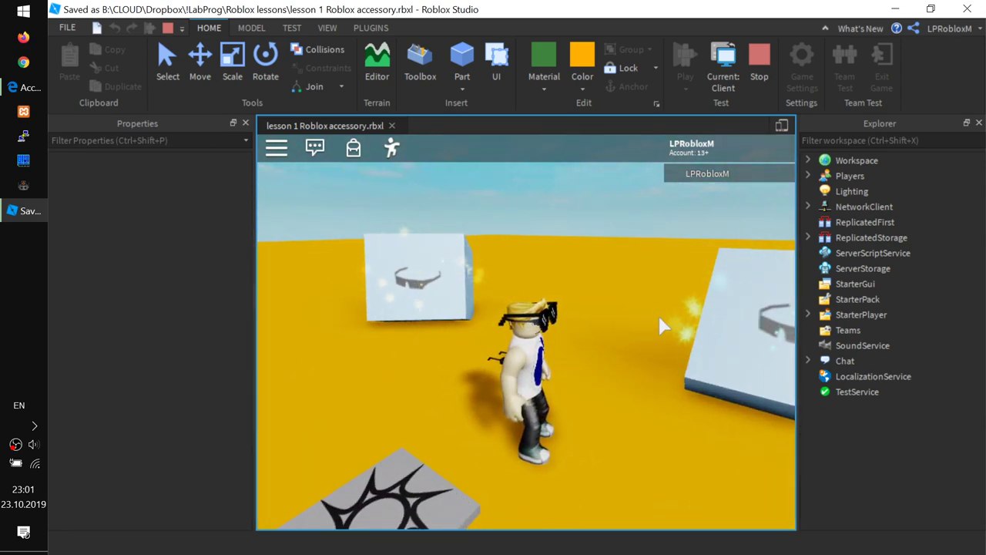
{"action": "key", "text": "s"}
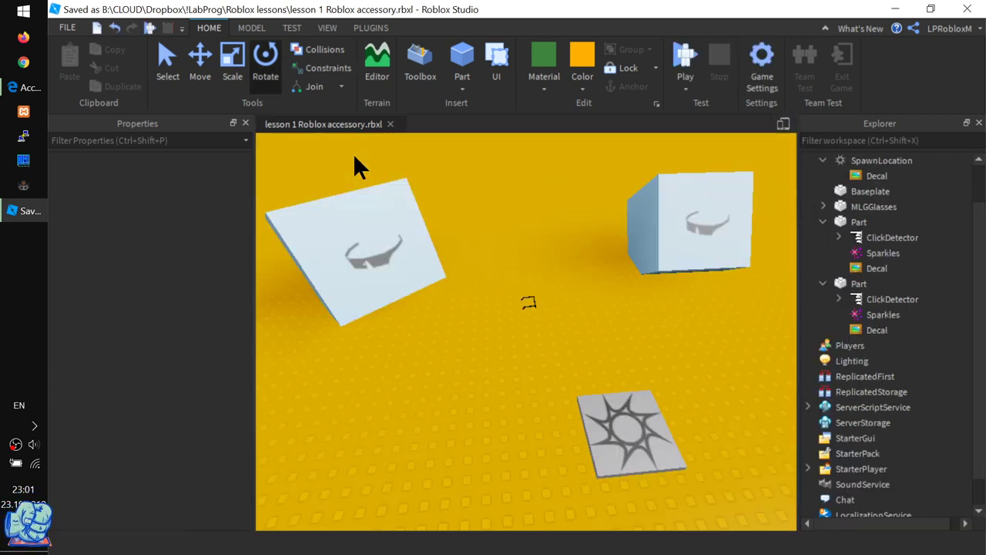
- Switch to the browser to view the Accessory API reference page, and return to Roblox Studio
{"action": "left_click", "coordinate": [17, 213]}
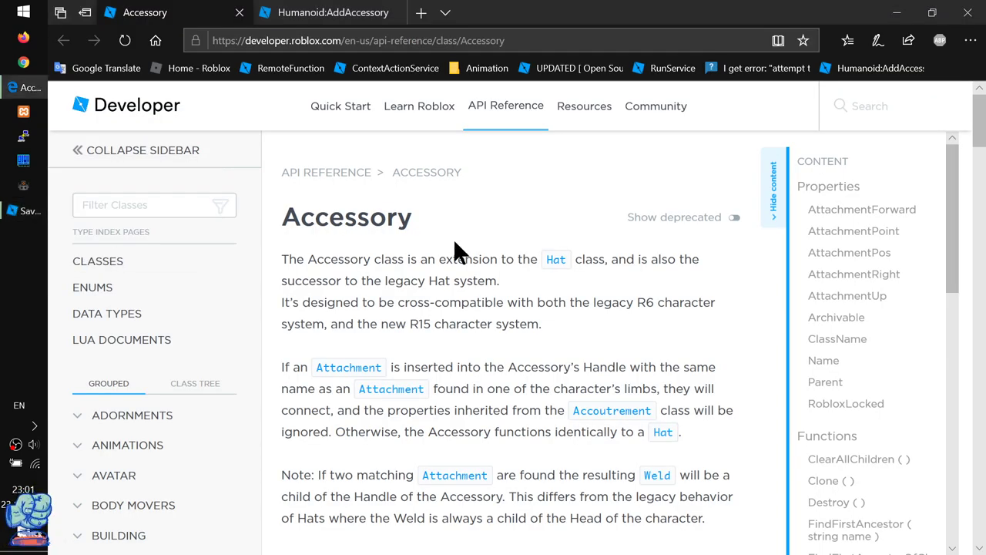
{"action": "left_click", "coordinate": [17, 211]}
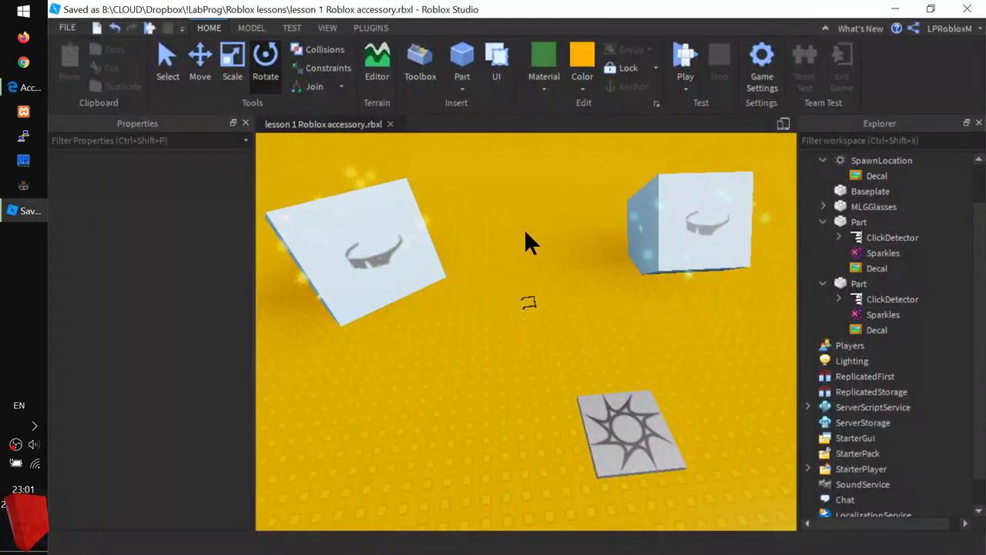
- Insert an R15 Man Rig dummy with the Rig Builder and select it
{"action": "left_click", "coordinate": [356, 31]}
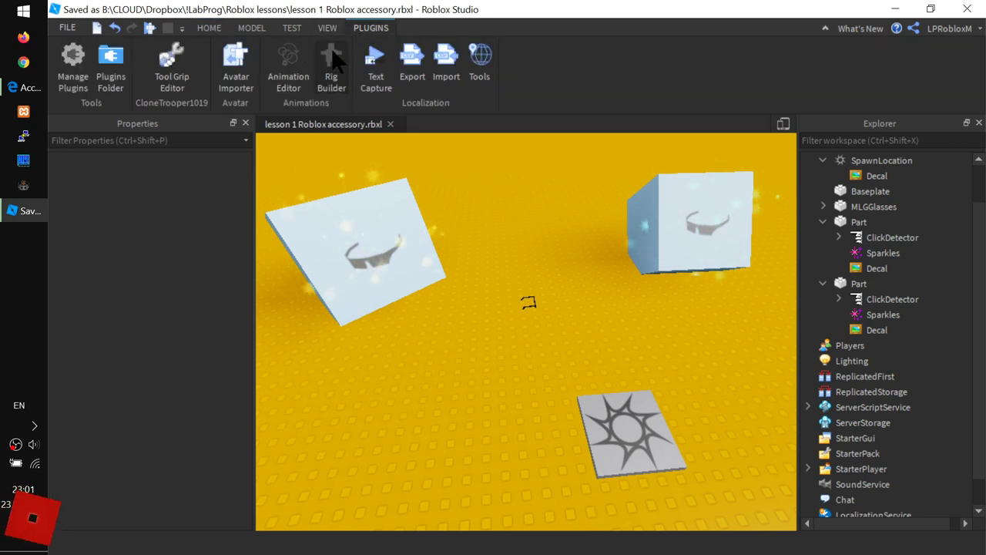
{"action": "left_click", "coordinate": [333, 58]}
{"action": "left_click", "coordinate": [552, 324]}
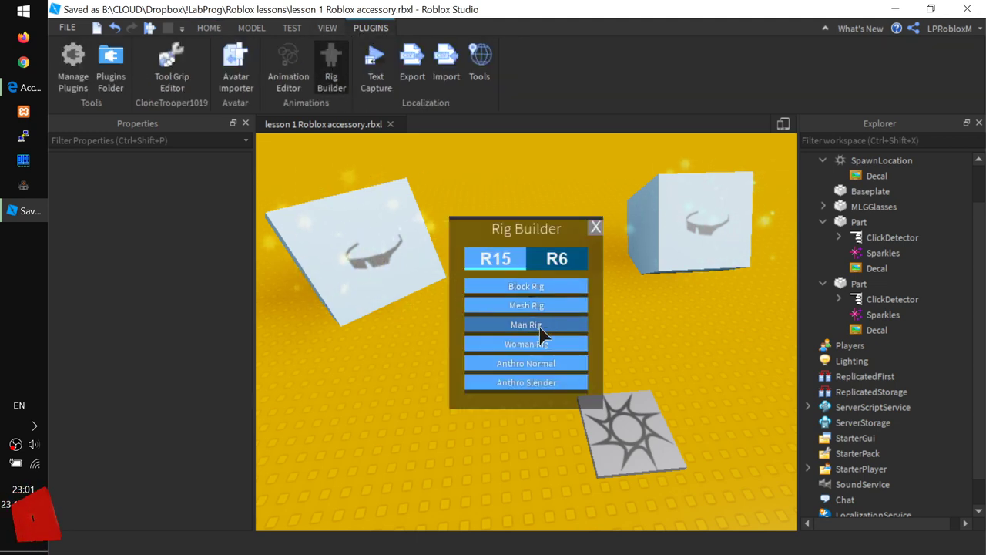
{"action": "left_click_drag", "start_coordinate": [530, 348], "coordinate": [540, 232]}
{"action": "left_click", "coordinate": [542, 146]}
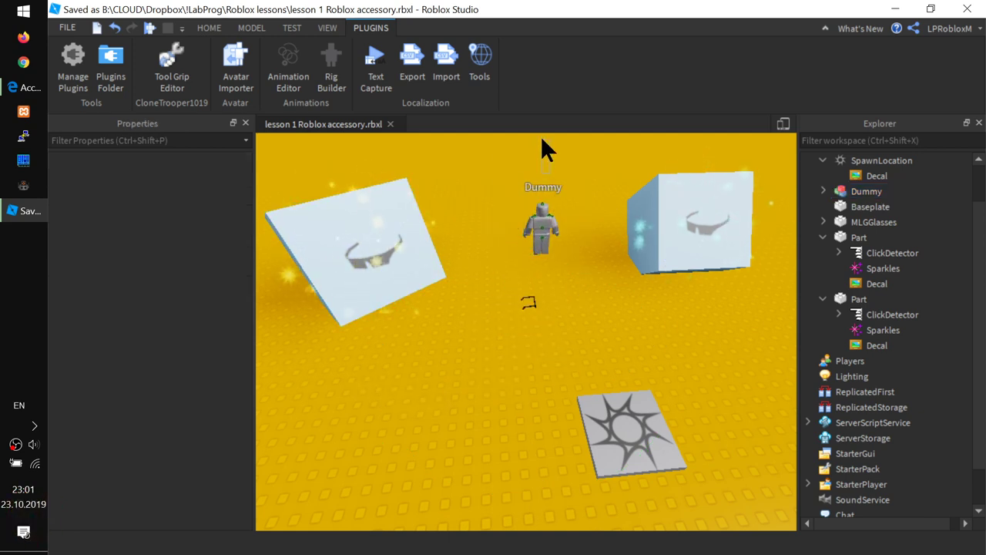
{"action": "key", "text": "ctrl+z"}
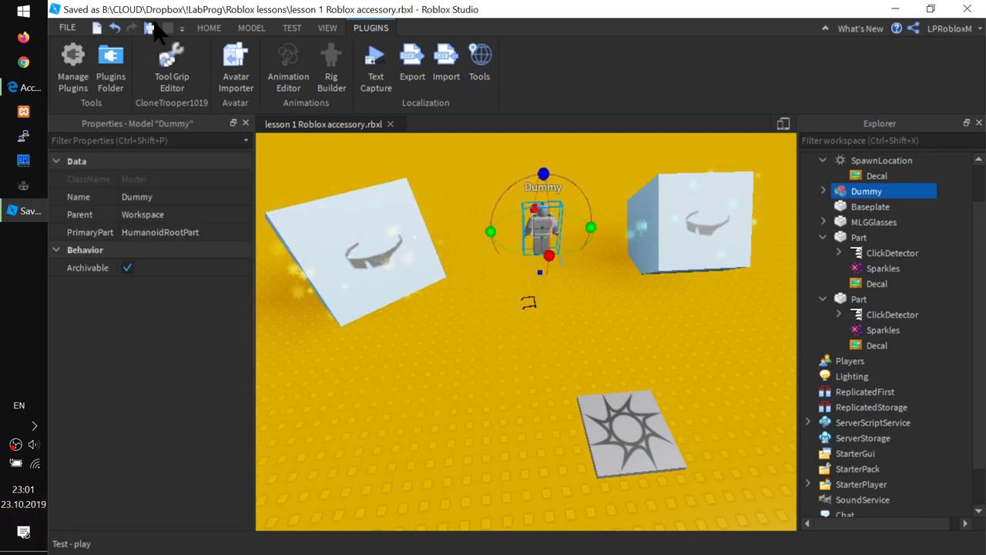
- Scale the Dummy up and rotate it about half a turn so its face points toward the spawn pad
{"action": "left_click", "coordinate": [209, 27]}
{"action": "left_click", "coordinate": [201, 68]}
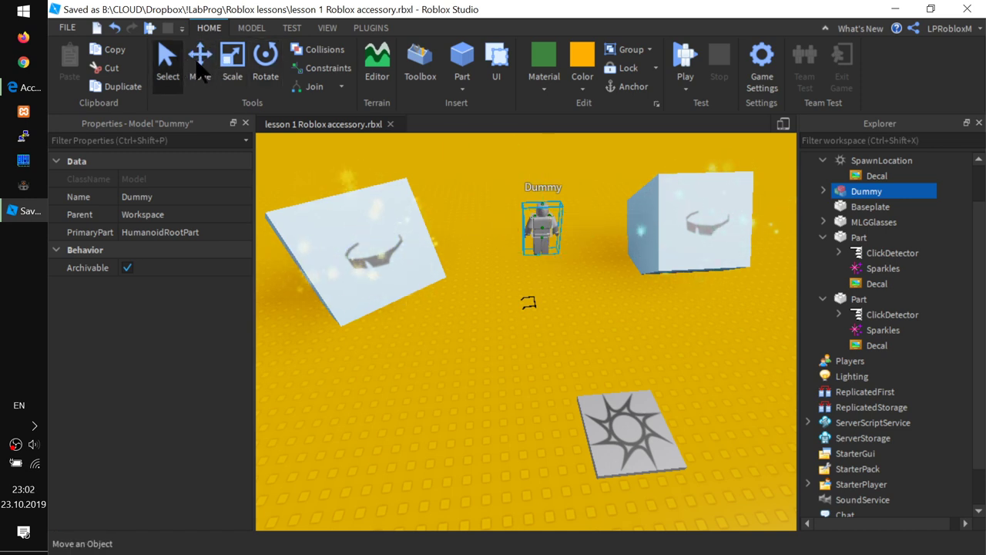
{"action": "left_click", "coordinate": [232, 63]}
{"action": "left_click_drag", "start_coordinate": [544, 184], "coordinate": [545, 138]}
{"action": "scroll", "coordinate": [545, 164], "scroll_direction": "down", "scroll_amount": 3}
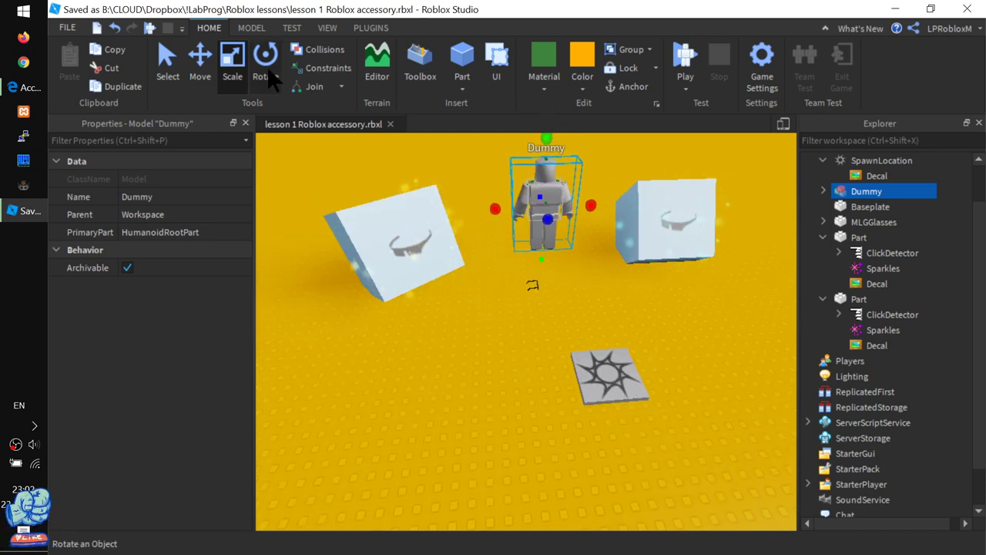
{"action": "left_click", "coordinate": [265, 62]}
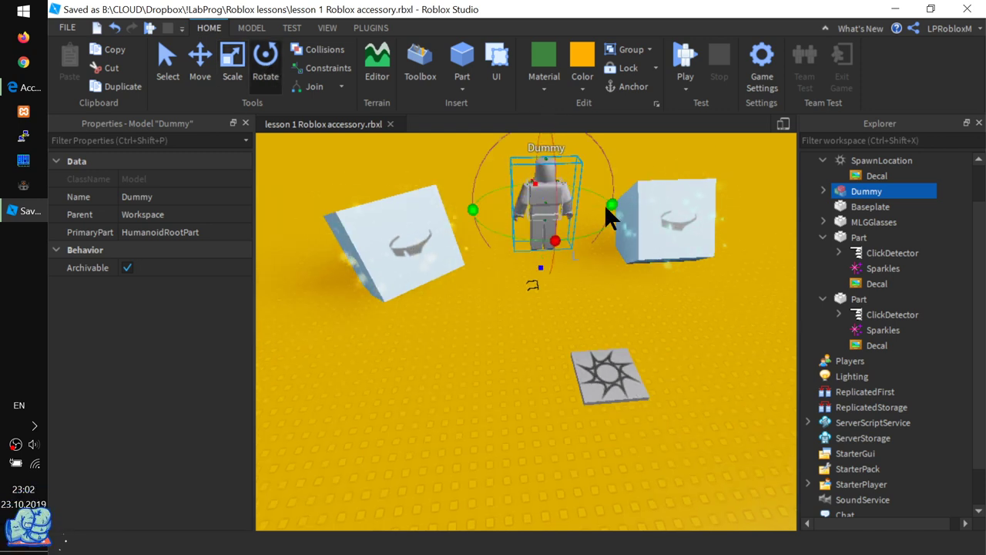
{"action": "left_click_drag", "start_coordinate": [618, 203], "coordinate": [456, 209]}
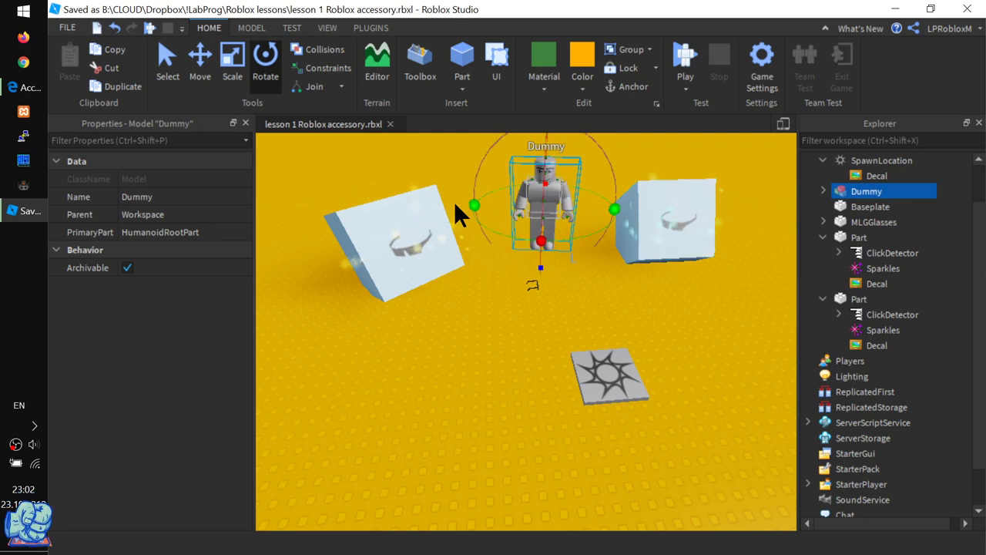
- Inspect the Dummy's body parts, including LowerTorso, RightLowerArm and LeftUpperArm, and list the objects inside its Head
{"action": "key", "text": "f"}
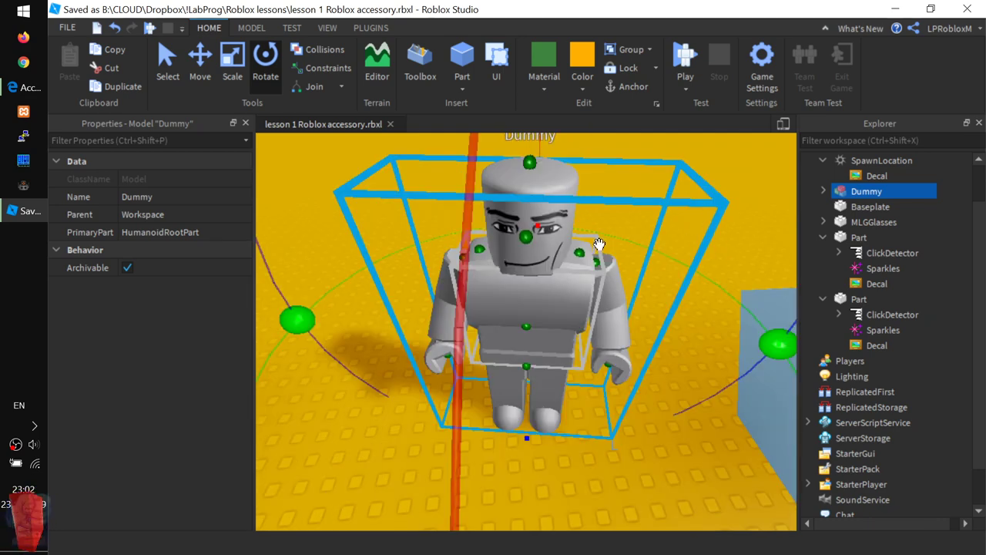
{"action": "left_click", "coordinate": [823, 191]}
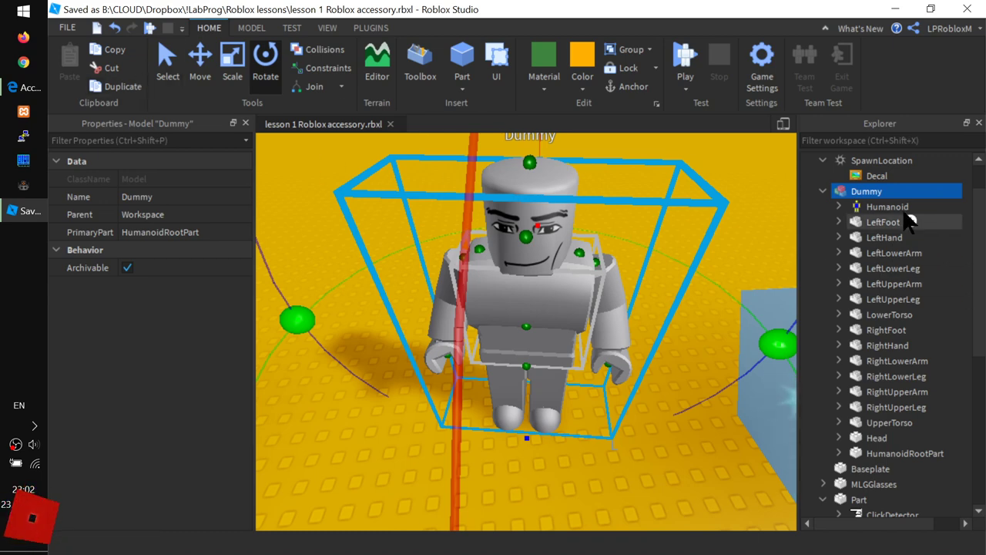
{"action": "left_click", "coordinate": [890, 314]}
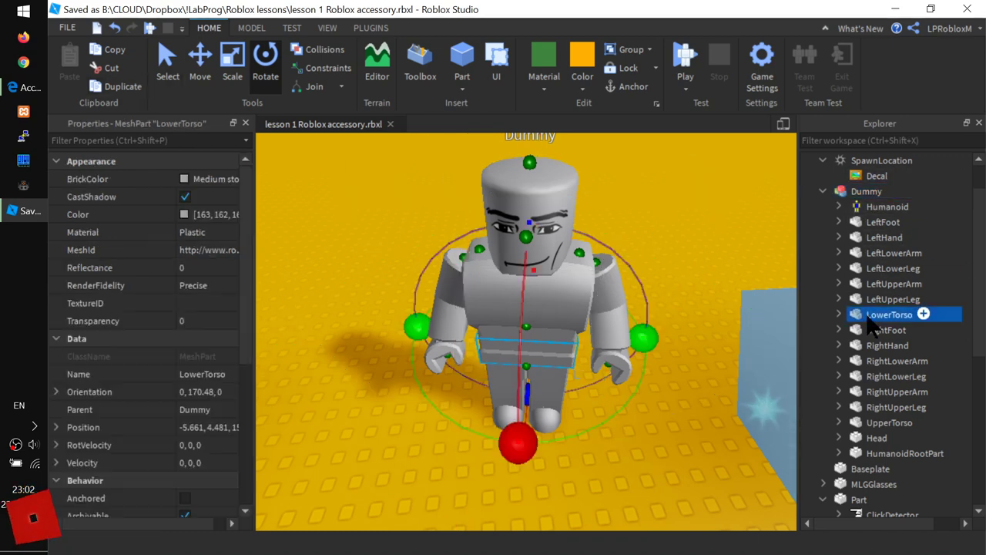
{"action": "left_click", "coordinate": [897, 361]}
{"action": "left_click", "coordinate": [894, 284]}
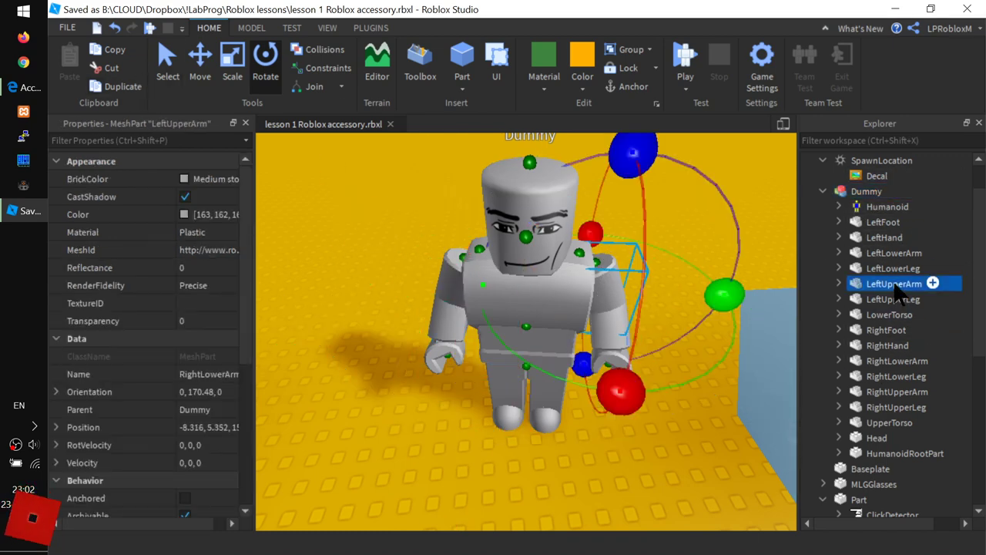
{"action": "left_click", "coordinate": [860, 437]}
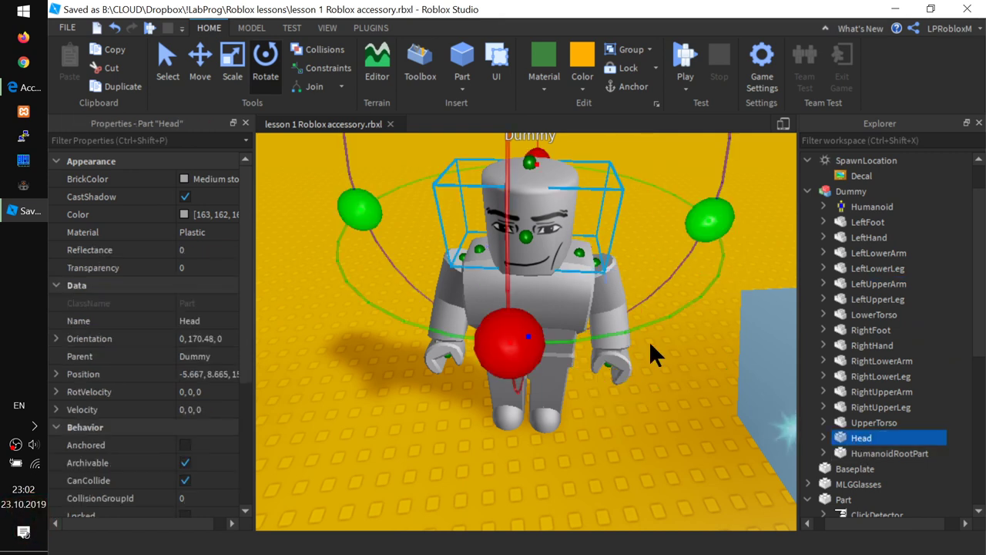
{"action": "left_click", "coordinate": [822, 437]}
{"action": "scroll", "coordinate": [917, 361], "scroll_direction": "down", "scroll_amount": 3}
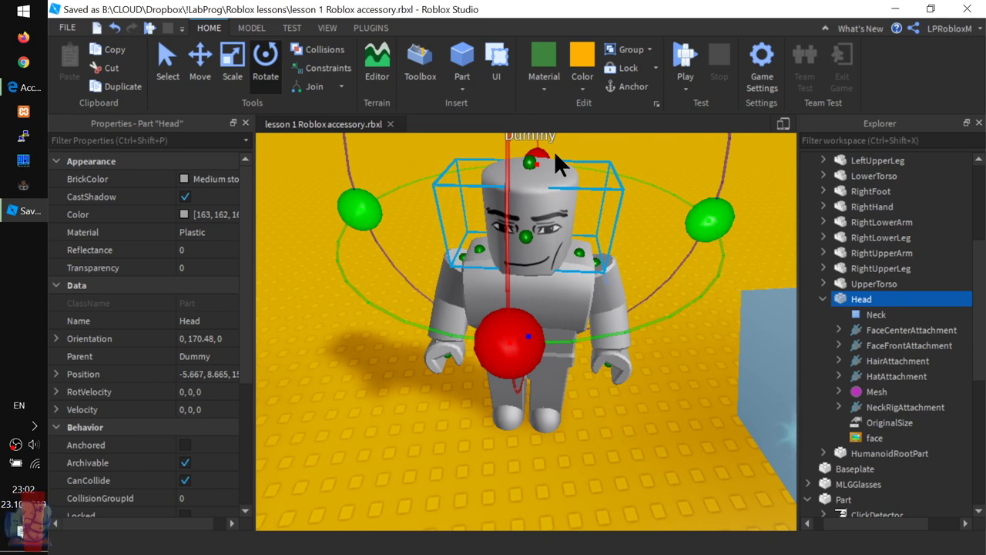
- Examine the attachment points on the Dummy's head from several angles and select FaceCenterAttachment
{"action": "right_click_drag", "start_coordinate": [554, 151], "coordinate": [555, 151]}
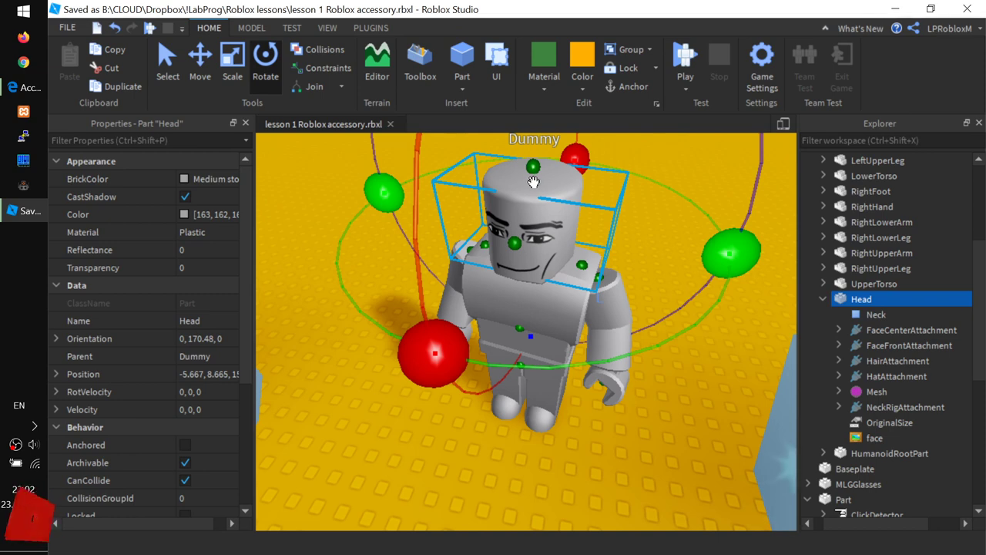
{"action": "scroll", "coordinate": [514, 200], "scroll_direction": "down", "scroll_amount": 5}
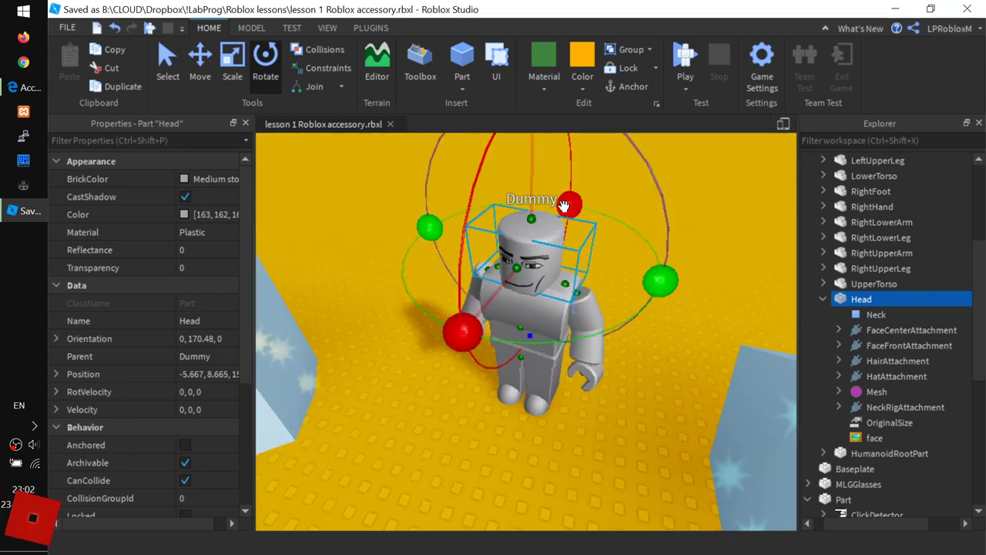
{"action": "scroll", "coordinate": [546, 244], "scroll_direction": "up", "scroll_amount": 3}
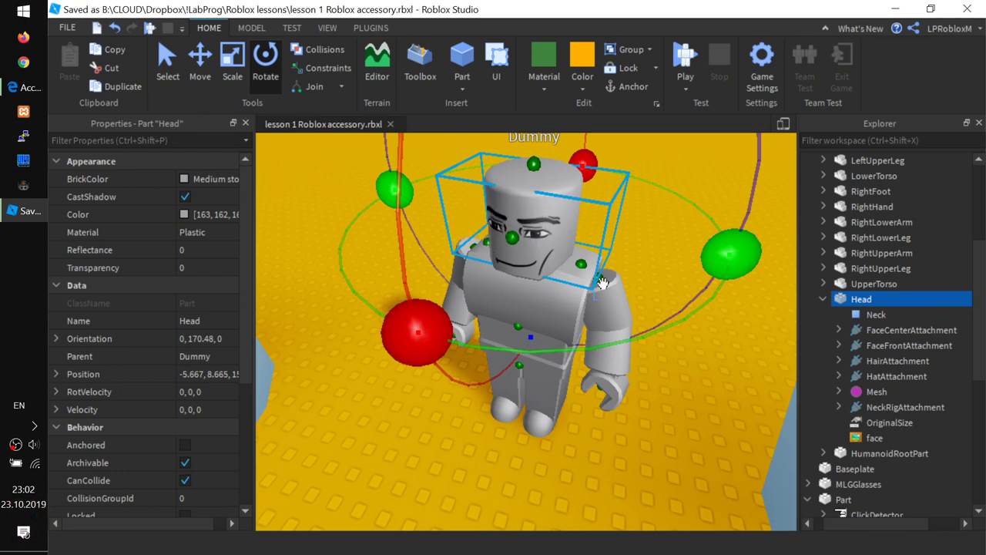
{"action": "right_click_drag", "start_coordinate": [603, 282], "coordinate": [604, 282]}
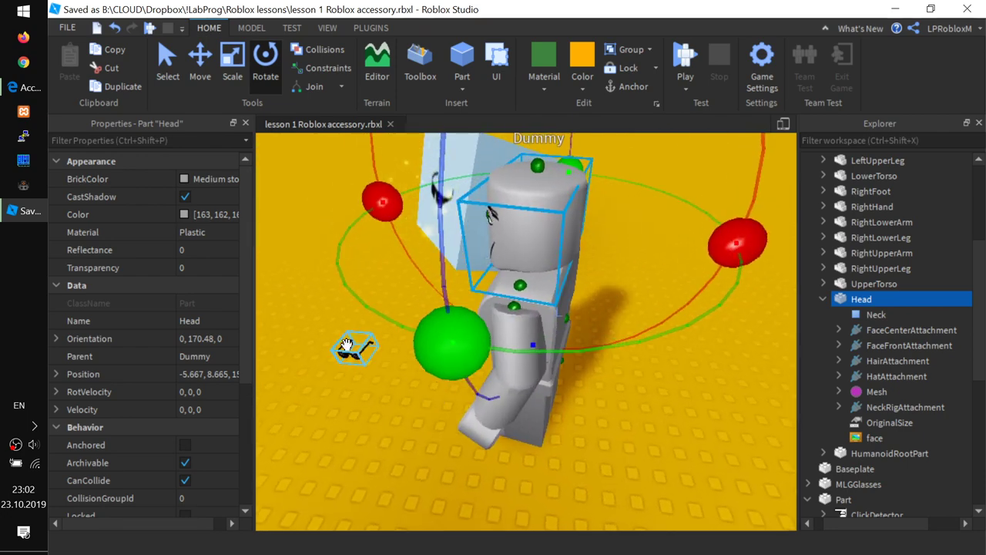
{"action": "right_click_drag", "start_coordinate": [346, 345], "coordinate": [332, 352]}
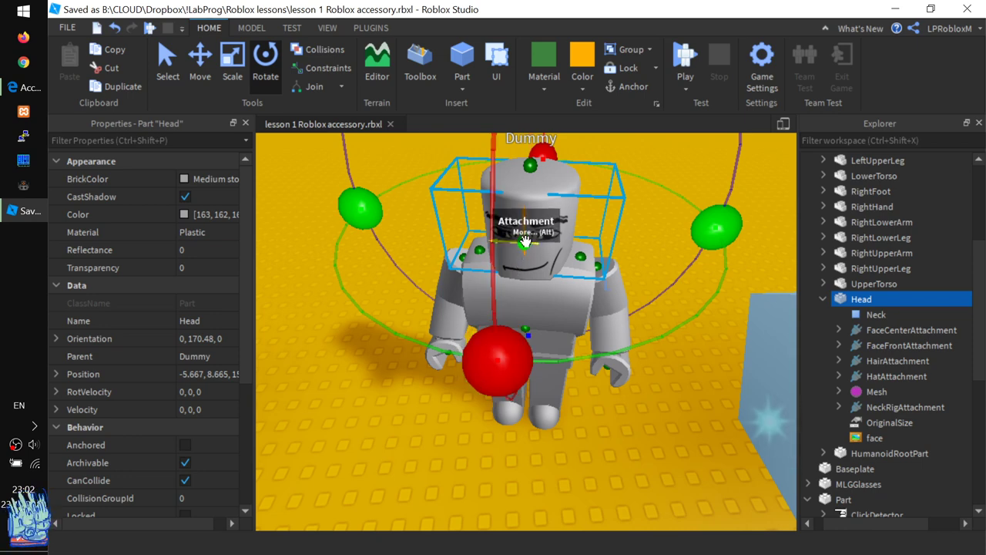
{"action": "right_click_drag", "start_coordinate": [629, 292], "coordinate": [623, 302]}
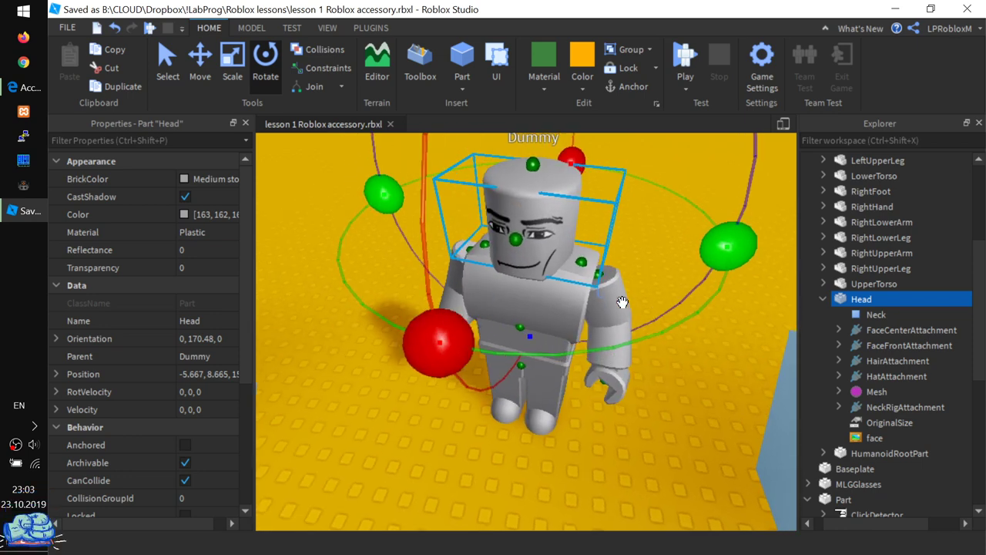
{"action": "left_click", "coordinate": [888, 331]}
{"action": "right_click_drag", "start_coordinate": [650, 262], "coordinate": [654, 264]}
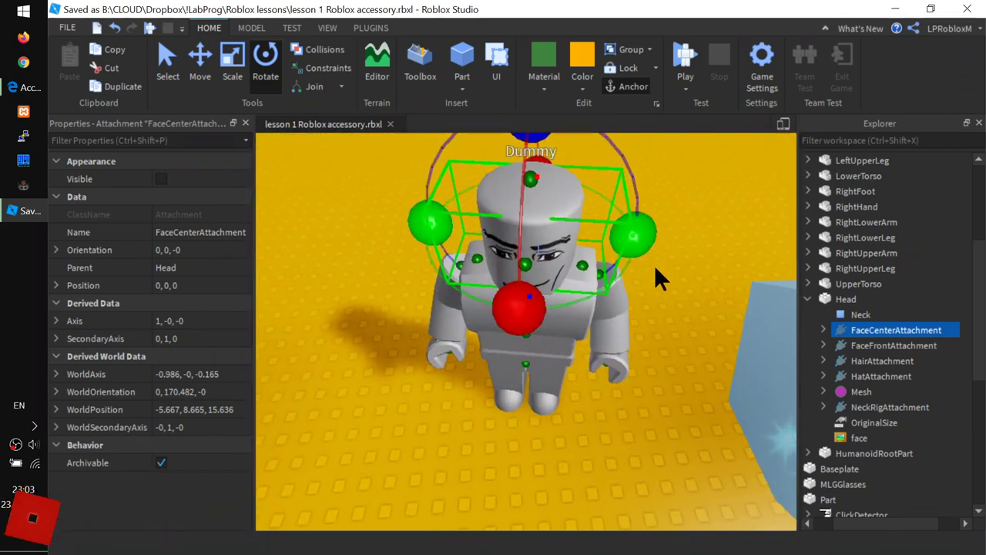
- Select FaceFrontAttachment in the Dummy's Head and examine its position on the face from near and far
{"action": "left_click", "coordinate": [863, 349]}
{"action": "key", "text": "f"}
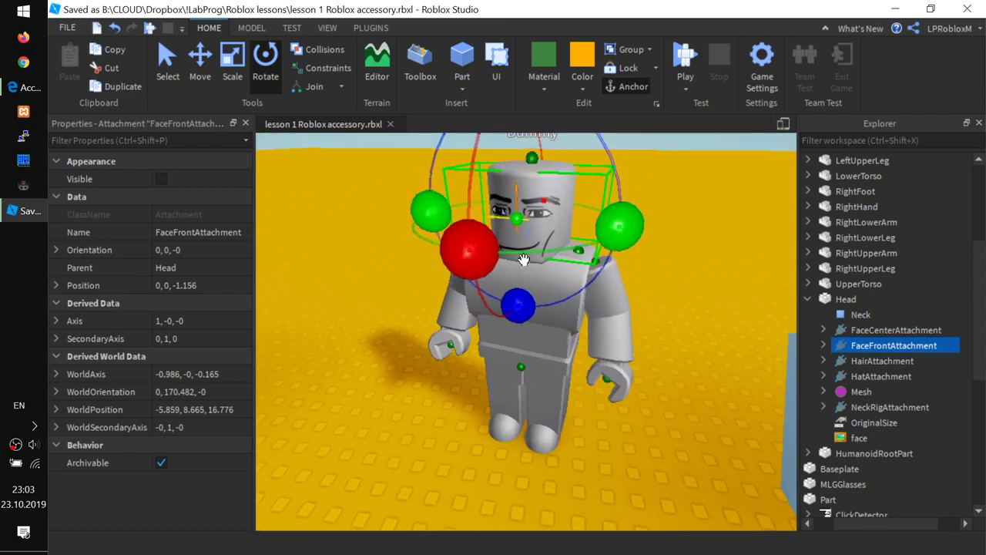
{"action": "scroll", "coordinate": [523, 259], "scroll_direction": "down", "scroll_amount": 2}
{"action": "scroll", "coordinate": [522, 258], "scroll_direction": "down", "scroll_amount": 3}
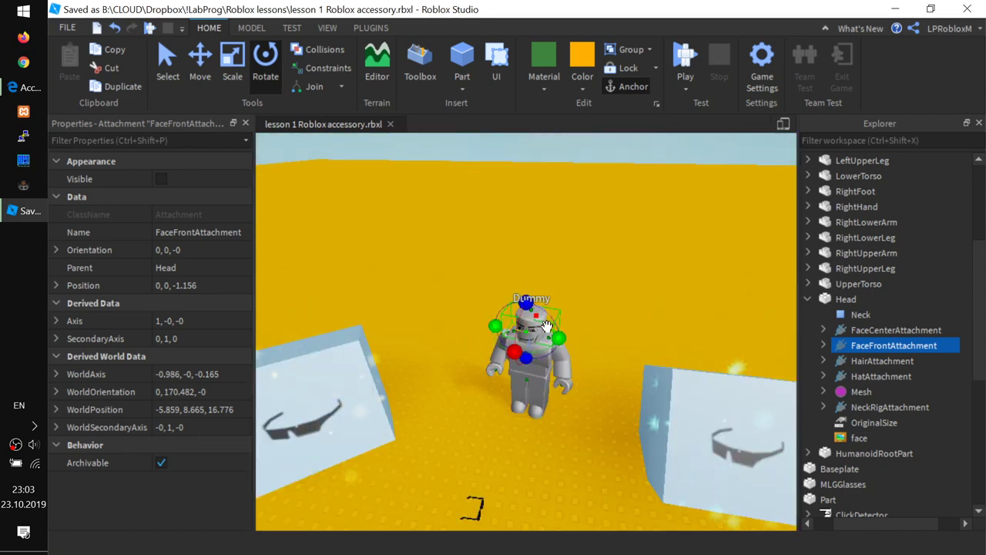
{"action": "scroll", "coordinate": [551, 331], "scroll_direction": "up", "scroll_amount": 3}
{"action": "scroll", "coordinate": [551, 331], "scroll_direction": "up", "scroll_amount": 5}
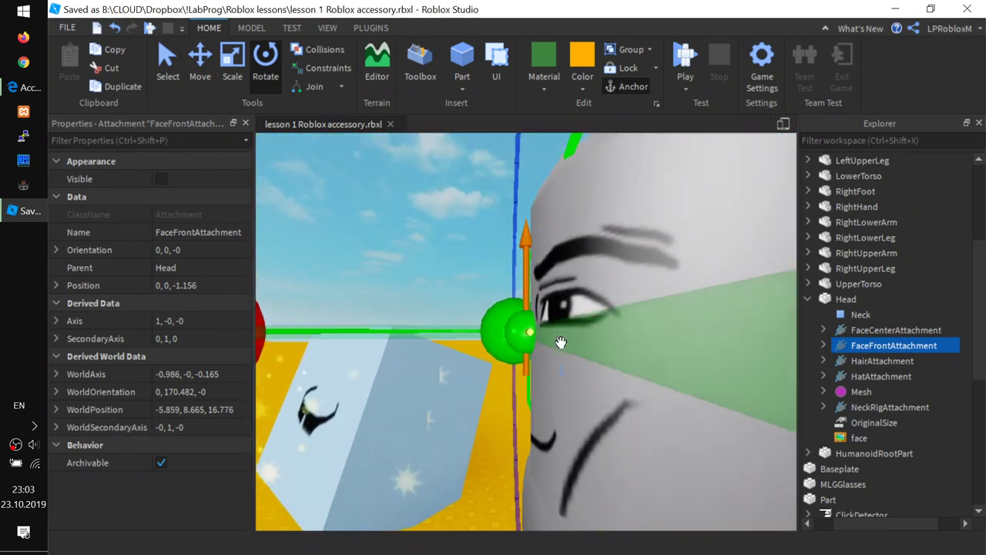
{"action": "right_click_drag", "start_coordinate": [560, 343], "coordinate": [560, 343]}
- Select HairAttachment in the Dummy's Head and examine where it sits on the head
{"action": "left_click", "coordinate": [871, 364]}
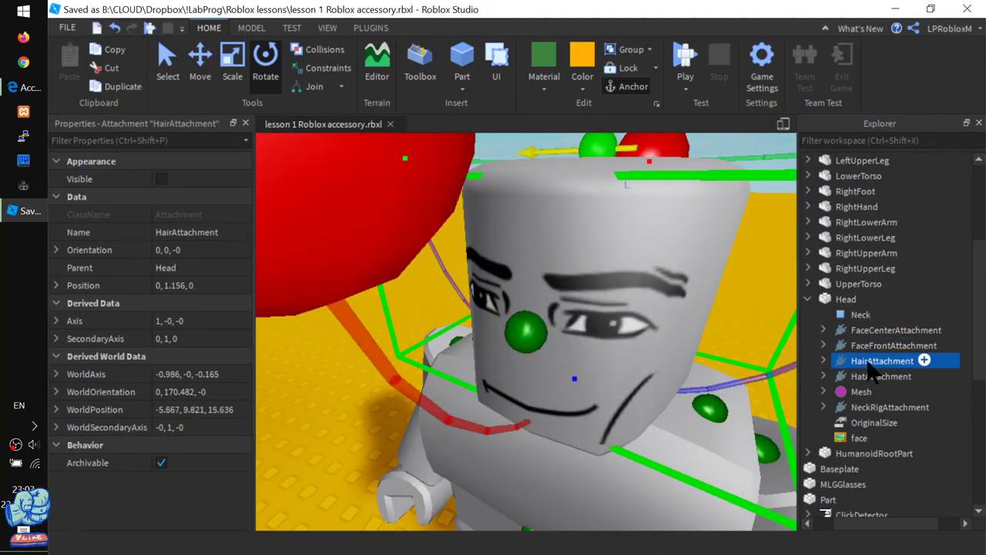
{"action": "scroll", "coordinate": [682, 234], "scroll_direction": "up", "scroll_amount": 3}
{"action": "scroll", "coordinate": [672, 226], "scroll_direction": "down", "scroll_amount": 5}
{"action": "scroll", "coordinate": [672, 226], "scroll_direction": "up", "scroll_amount": 5}
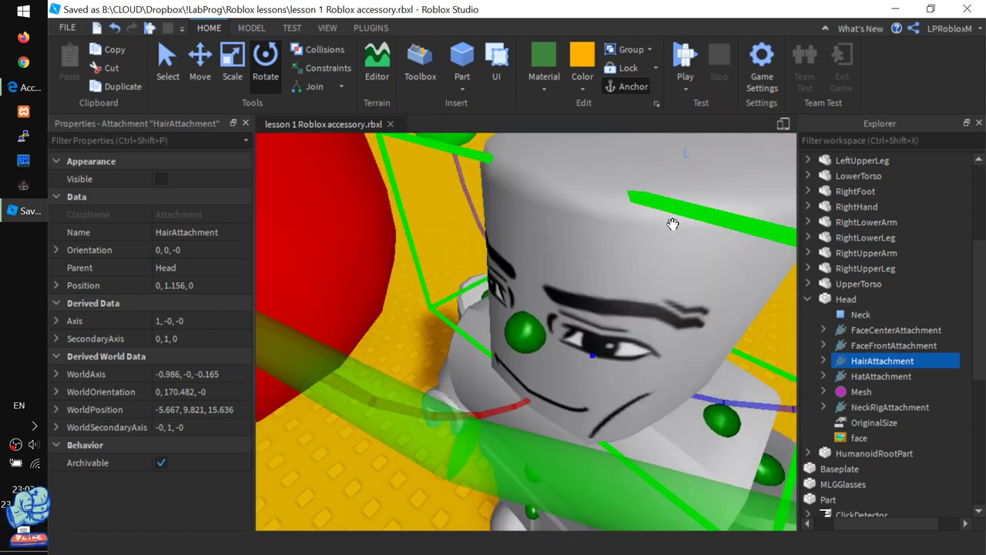
{"action": "scroll", "coordinate": [672, 236], "scroll_direction": "down", "scroll_amount": 4}
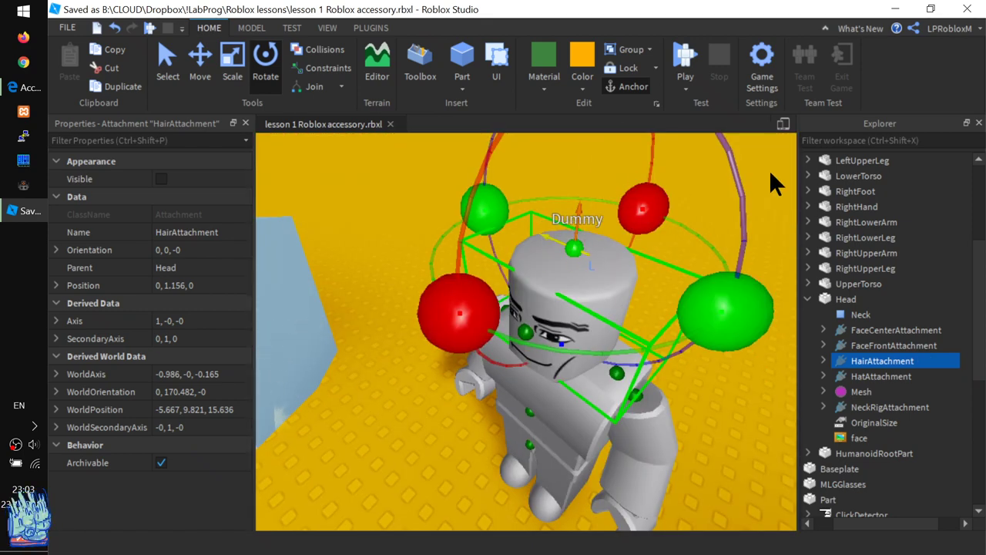
- Select HatAttachment and NeckRigAttachment in the Dummy's Head in turn and examine where each one sits
{"action": "left_click", "coordinate": [869, 379]}
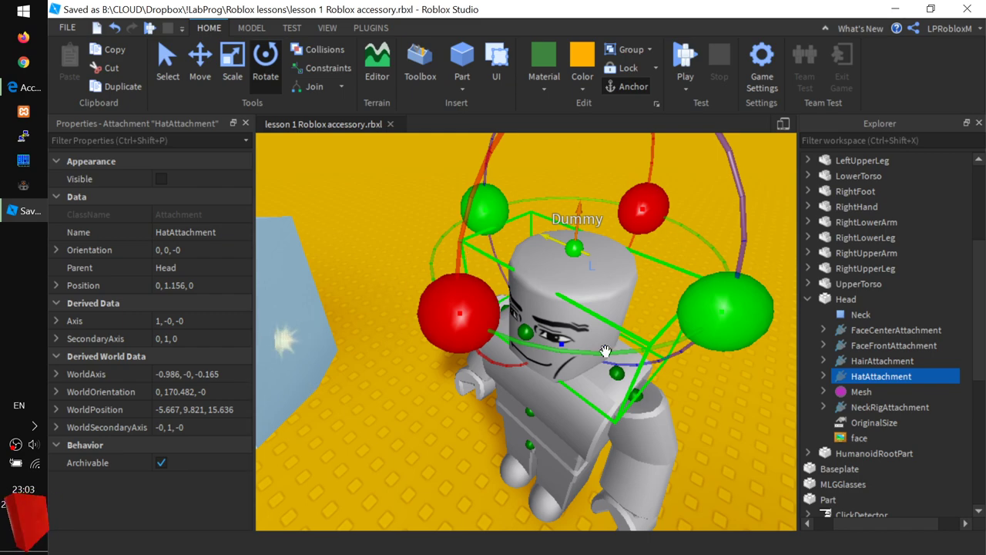
{"action": "right_click_drag", "start_coordinate": [505, 377], "coordinate": [479, 421]}
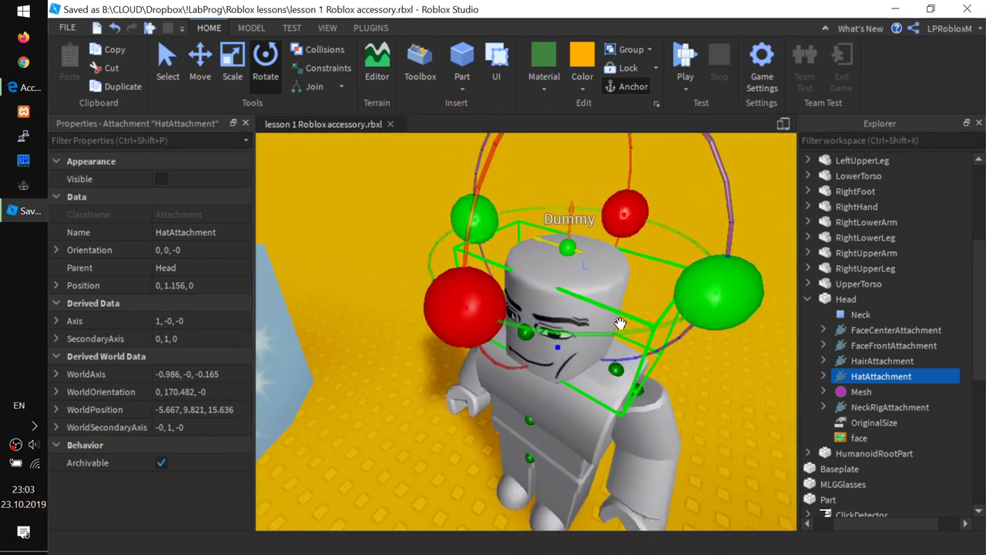
{"action": "right_click_drag", "start_coordinate": [564, 451], "coordinate": [565, 452]}
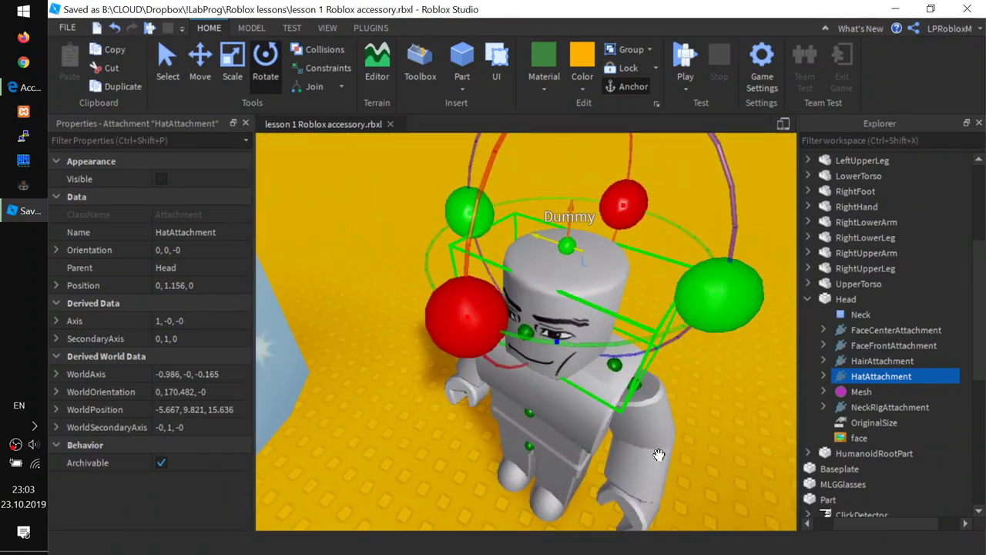
{"action": "left_click", "coordinate": [879, 407]}
{"action": "right_click_drag", "start_coordinate": [519, 436], "coordinate": [519, 436]}
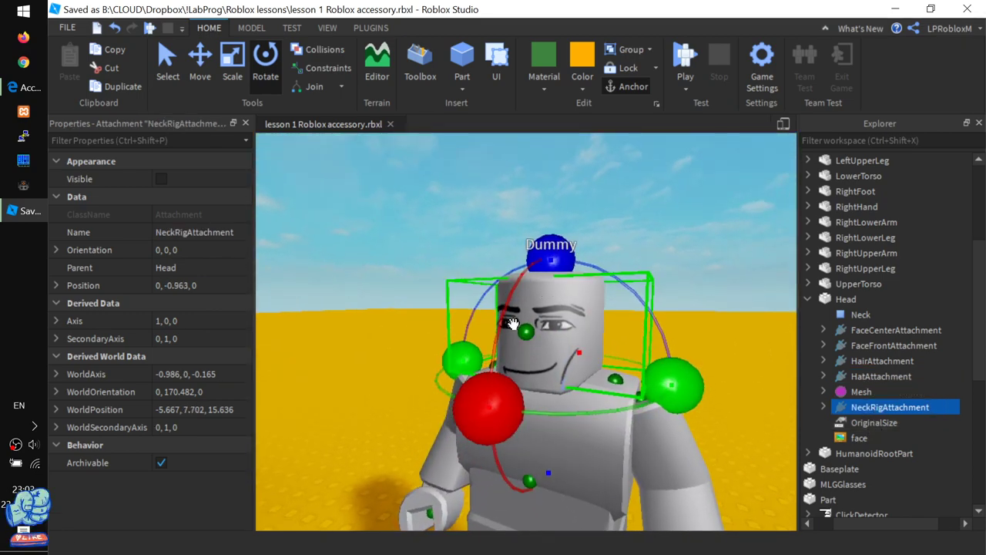
{"action": "right_click_drag", "start_coordinate": [602, 362], "coordinate": [576, 371]}
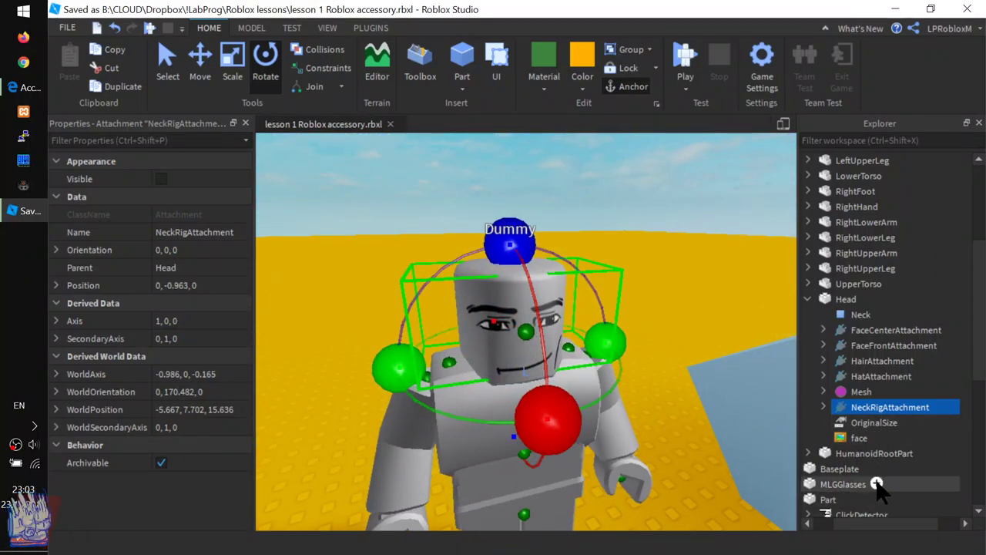
{"action": "scroll", "coordinate": [870, 352], "scroll_direction": "up", "scroll_amount": 1}
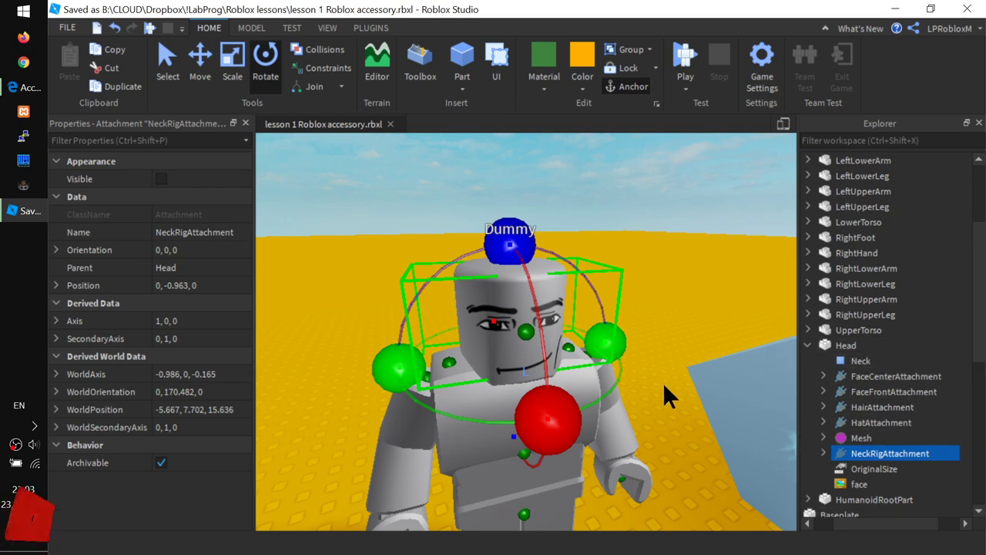
- Focus on the Dummy's LeftHand, list the objects inside it and examine LeftGripAttachment in the palm
{"action": "left_click", "coordinate": [626, 478]}
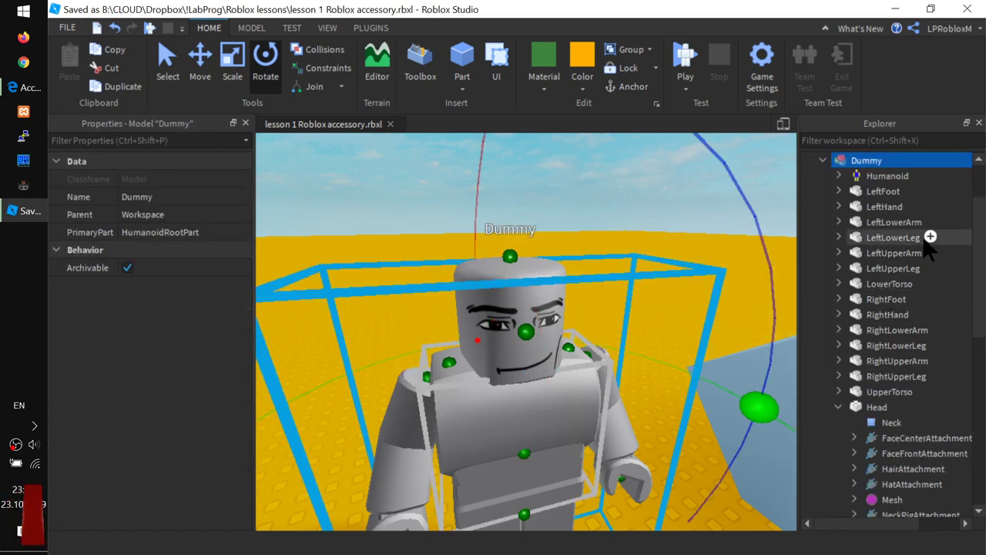
{"action": "left_click", "coordinate": [896, 207]}
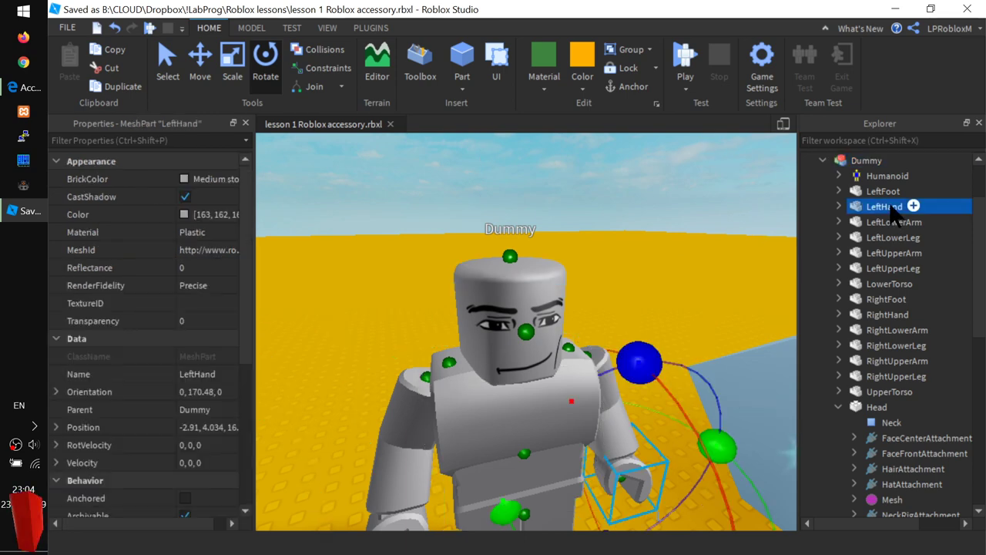
{"action": "key", "text": "f"}
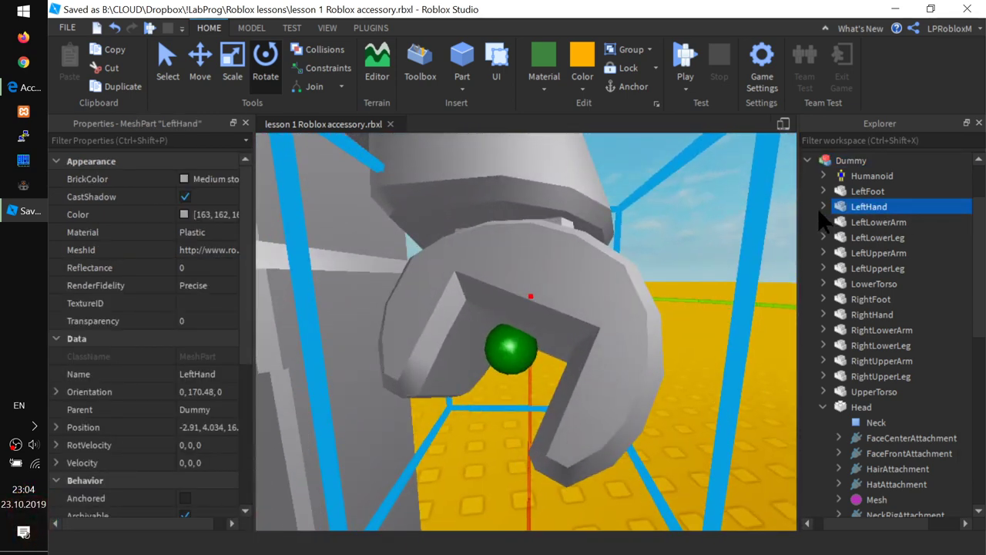
{"action": "left_click", "coordinate": [823, 207]}
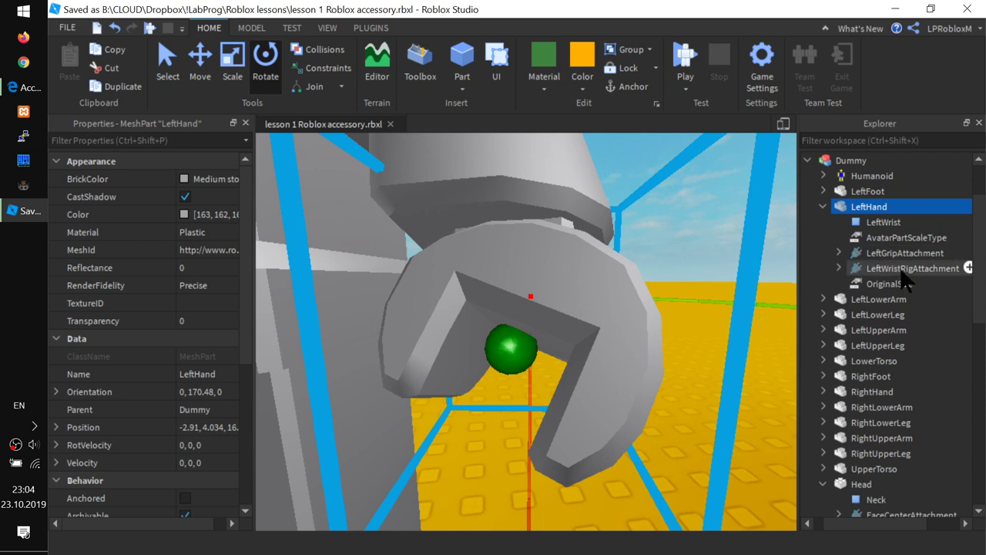
{"action": "mouse_move", "coordinate": [886, 287]}
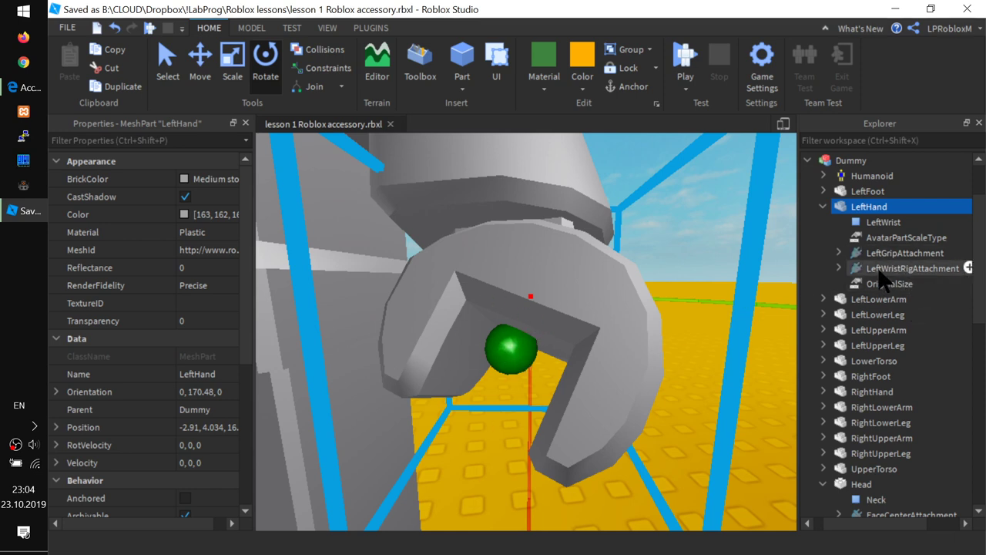
{"action": "left_click", "coordinate": [878, 255]}
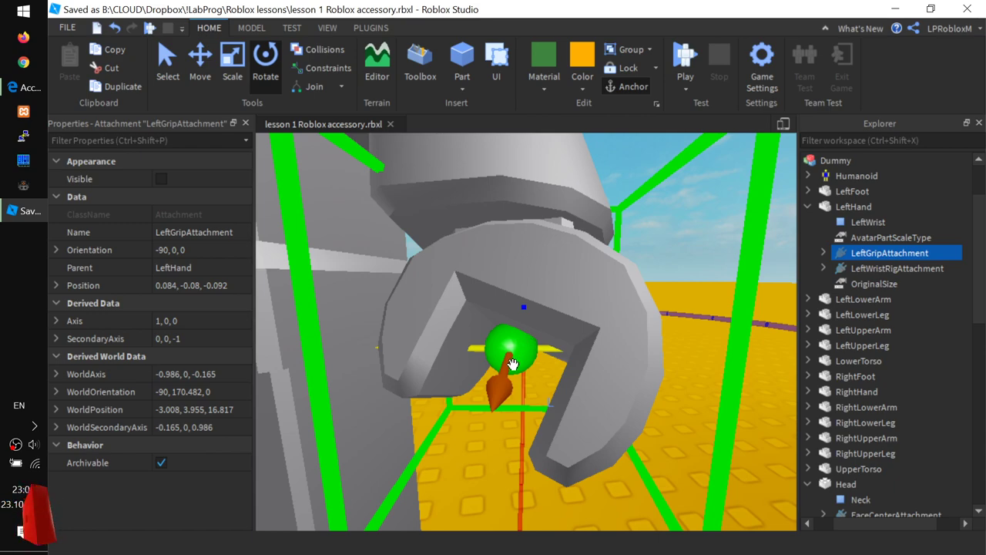
{"action": "right_click_drag", "start_coordinate": [512, 364], "coordinate": [514, 363]}
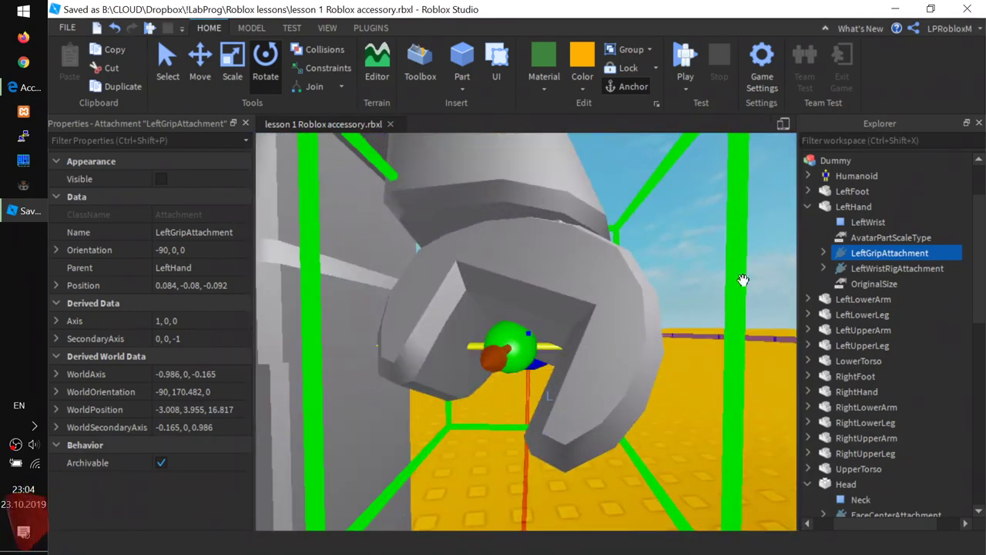
- Select LeftWristRigAttachment in the LeftHand and examine its placement around the wrist from several angles
{"action": "left_click", "coordinate": [874, 270]}
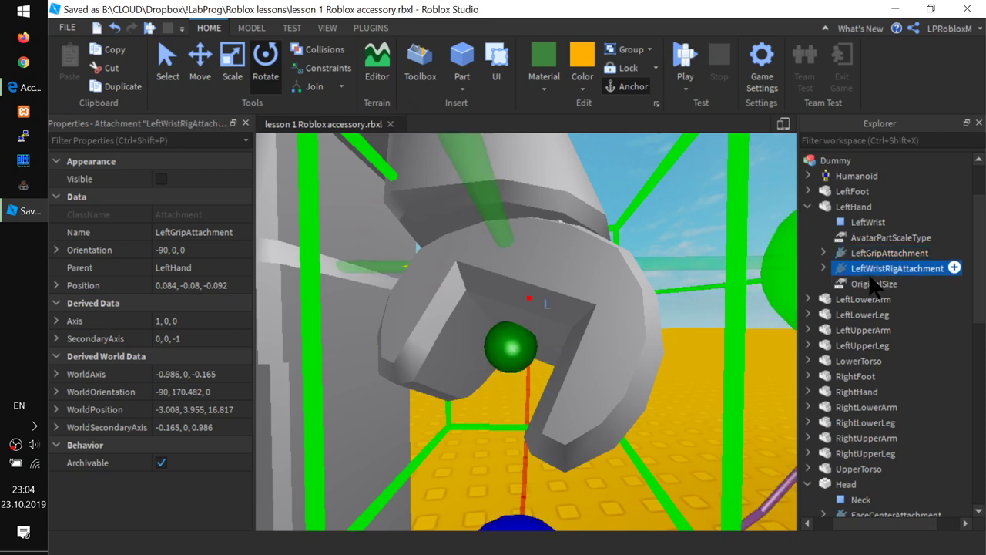
{"action": "right_click_drag", "start_coordinate": [591, 279], "coordinate": [598, 266]}
{"action": "right_click_drag", "start_coordinate": [517, 185], "coordinate": [556, 313]}
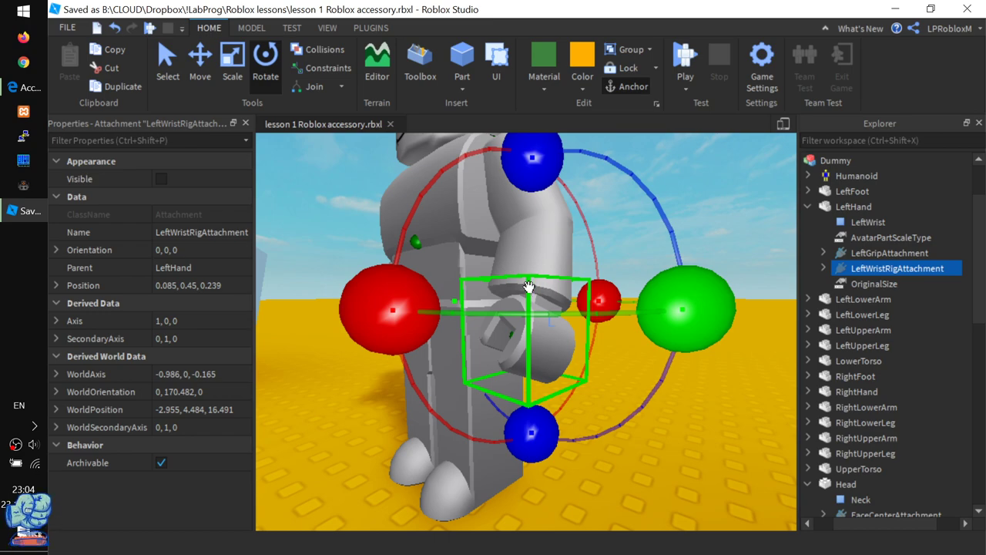
{"action": "right_click_drag", "start_coordinate": [535, 285], "coordinate": [494, 314]}
{"action": "scroll", "coordinate": [494, 314], "scroll_direction": "down", "scroll_amount": 5}
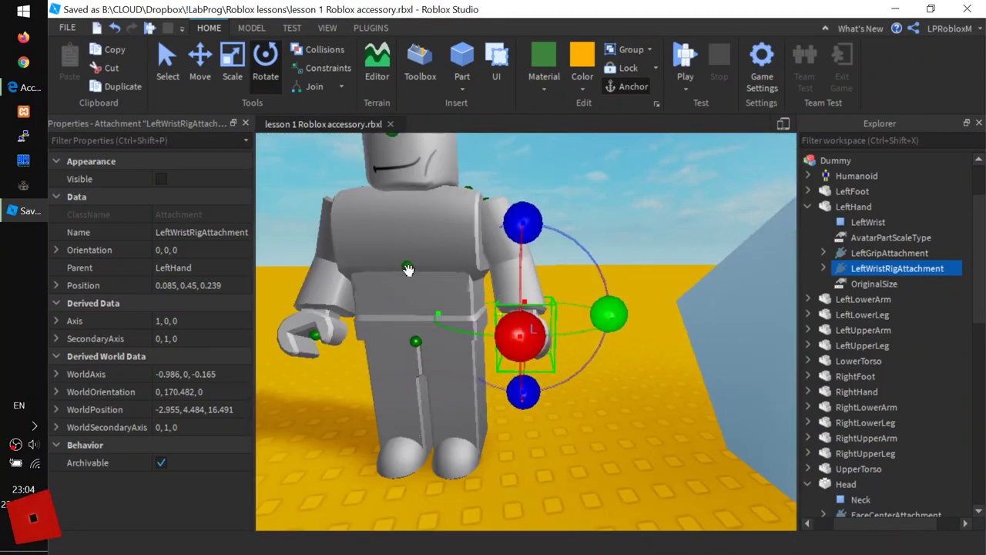
{"action": "right_click_drag", "start_coordinate": [502, 293], "coordinate": [517, 299]}
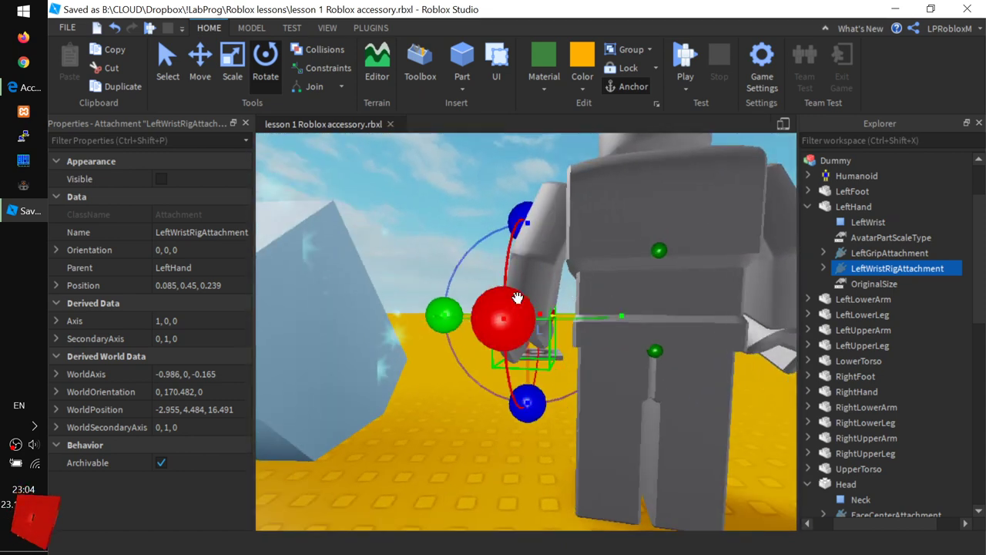
- Select BodyBackAttachment on the Dummy's back and review the attachments listed in UpperTorso
{"action": "left_click", "coordinate": [660, 251]}
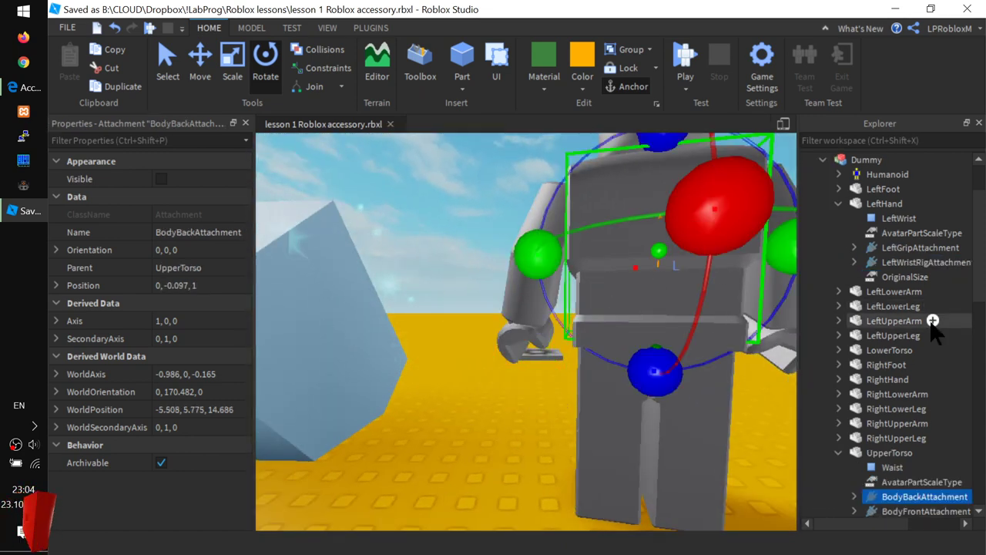
{"action": "scroll", "coordinate": [910, 389], "scroll_direction": "down", "scroll_amount": 2}
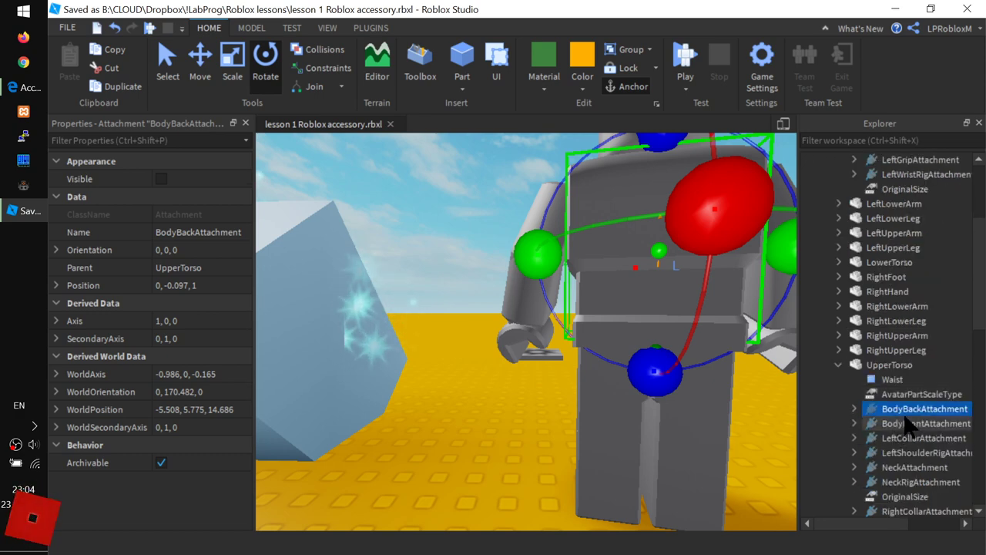
{"action": "right_click_drag", "start_coordinate": [599, 256], "coordinate": [413, 298]}
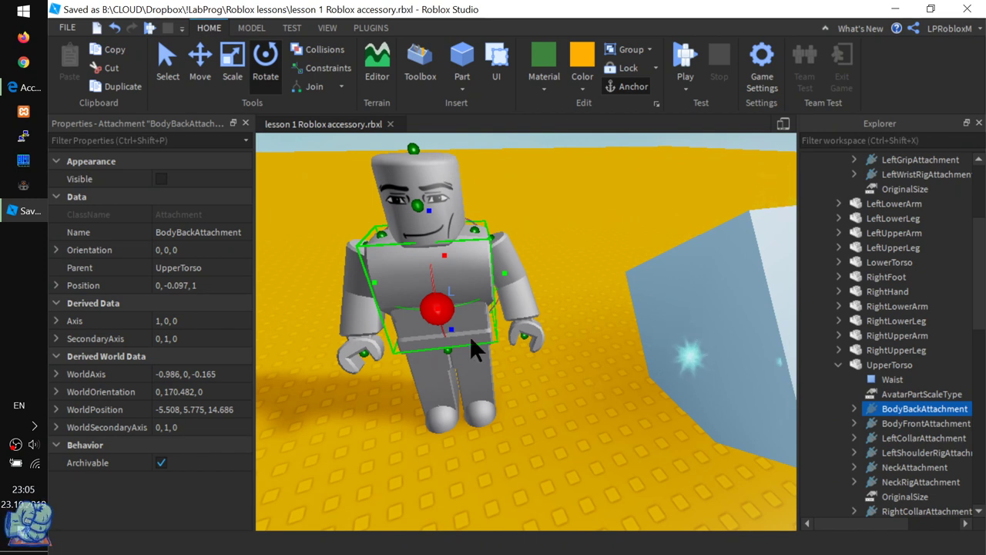
{"action": "scroll", "coordinate": [470, 246], "scroll_direction": "down", "scroll_amount": 2}
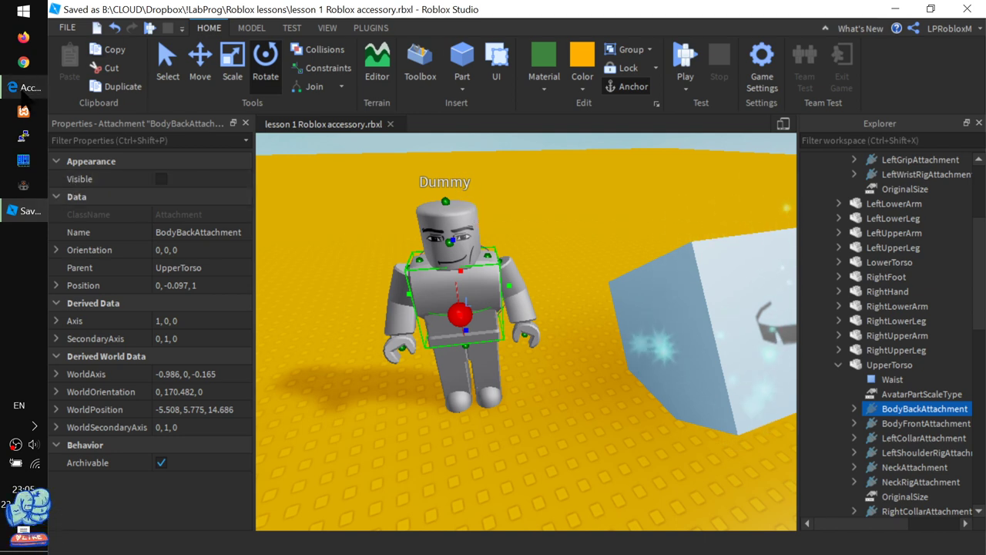
- Switch to the web browser and look over the Accessory and Humanoid:AddAccessory API reference pages
{"action": "left_click", "coordinate": [28, 87]}
{"action": "scroll", "coordinate": [528, 266], "scroll_direction": "down", "scroll_amount": 5}
{"action": "scroll", "coordinate": [528, 266], "scroll_direction": "up", "scroll_amount": 4}
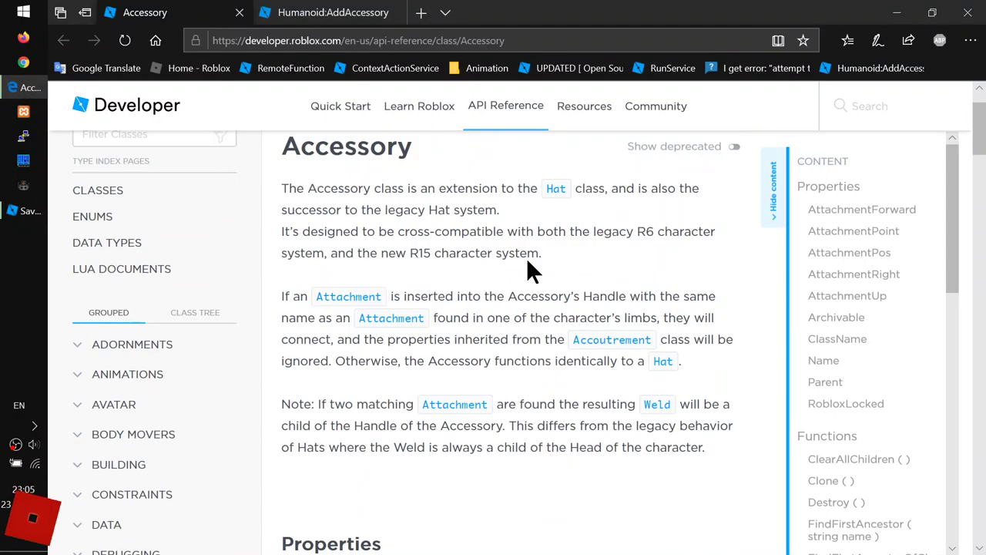
{"action": "left_click", "coordinate": [314, 13]}
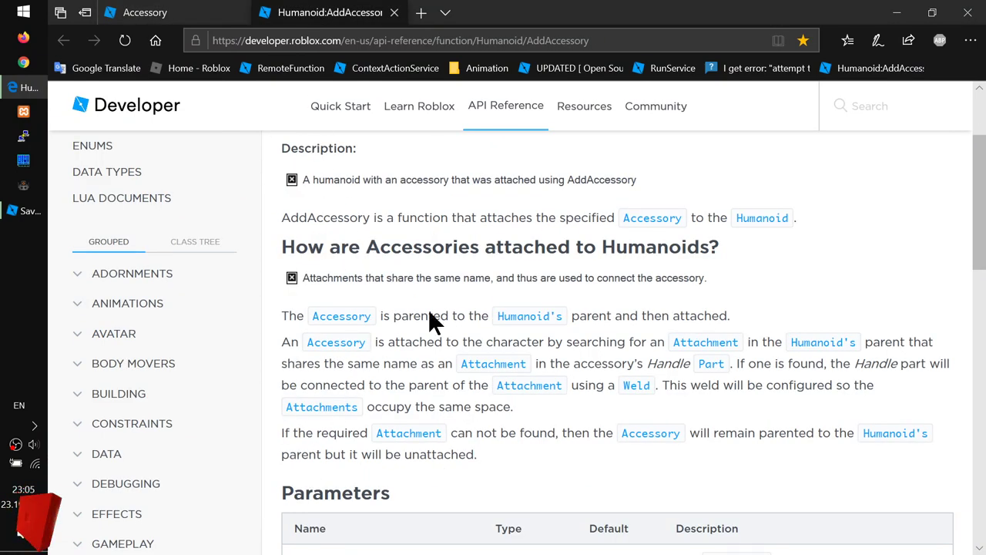
{"action": "left_click", "coordinate": [151, 13]}
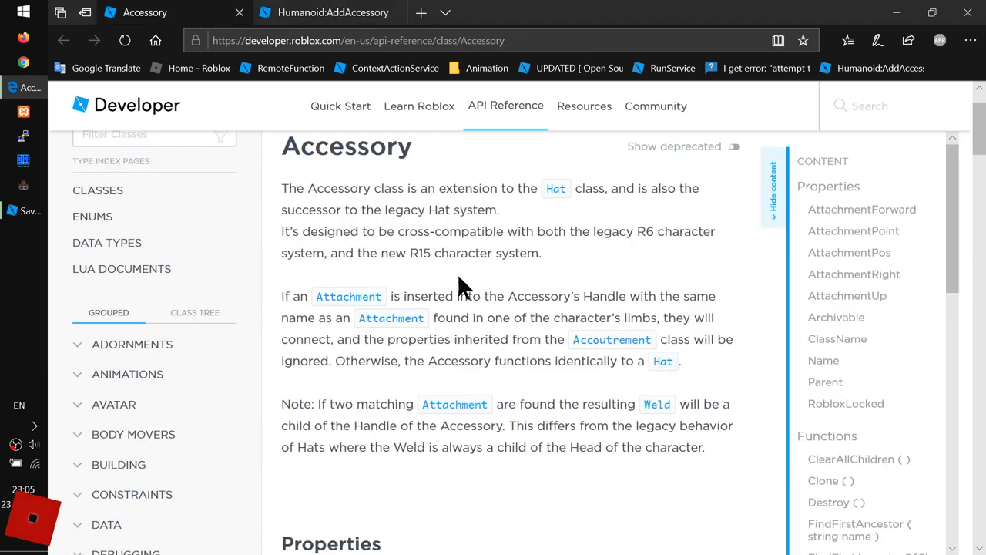
- Read the Accessory class reference, focusing on how matching attachments connect the accessory's Handle to a character's limb
{"action": "scroll", "coordinate": [470, 279], "scroll_direction": "down", "scroll_amount": 15}
{"action": "scroll", "coordinate": [472, 285], "scroll_direction": "up", "scroll_amount": 20}
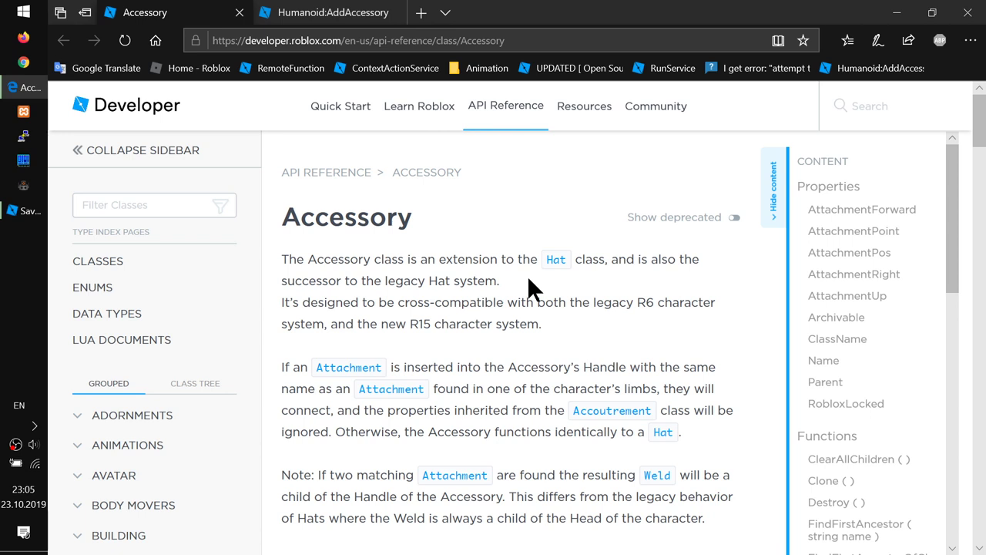
{"action": "double_click", "coordinate": [315, 216]}
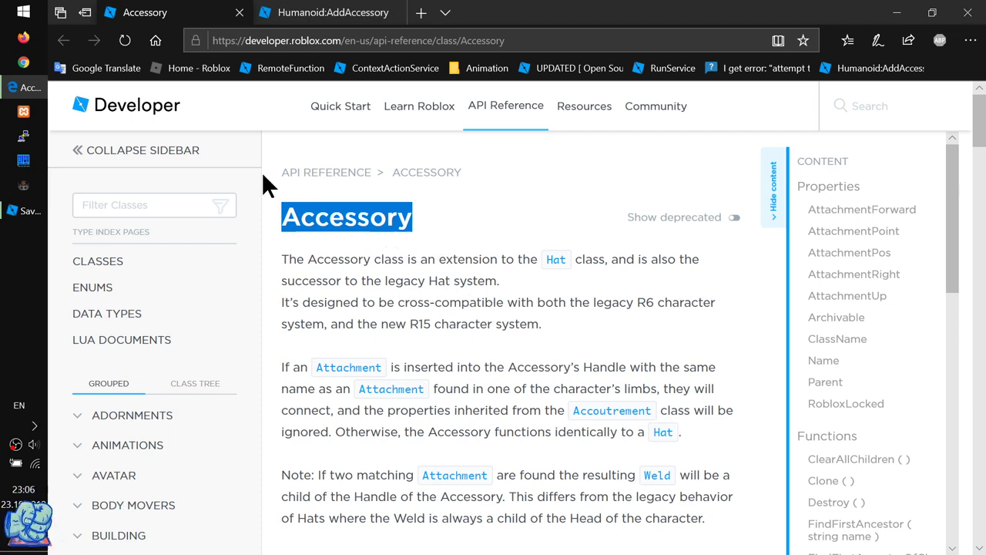
{"action": "scroll", "coordinate": [434, 303], "scroll_direction": "down", "scroll_amount": 1}
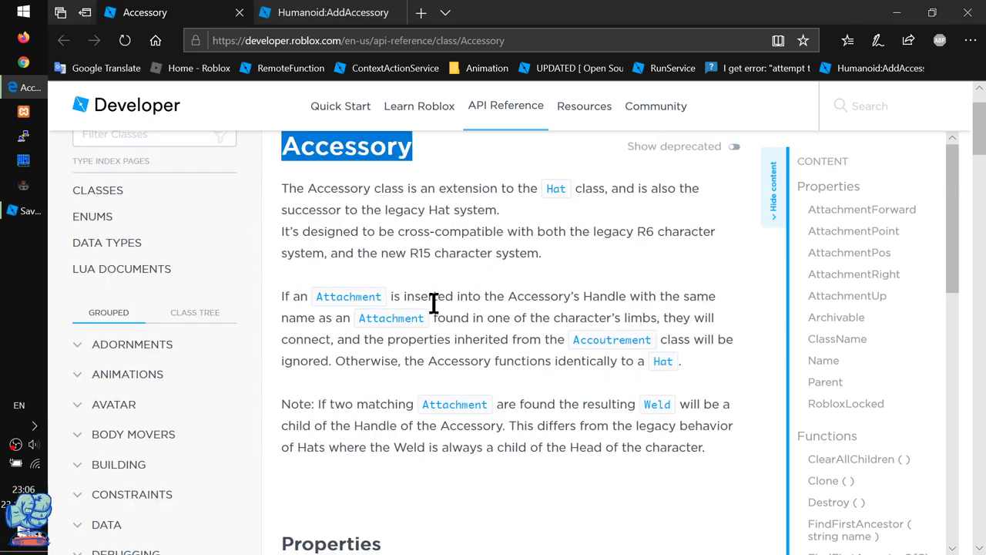
{"action": "left_click", "coordinate": [287, 234]}
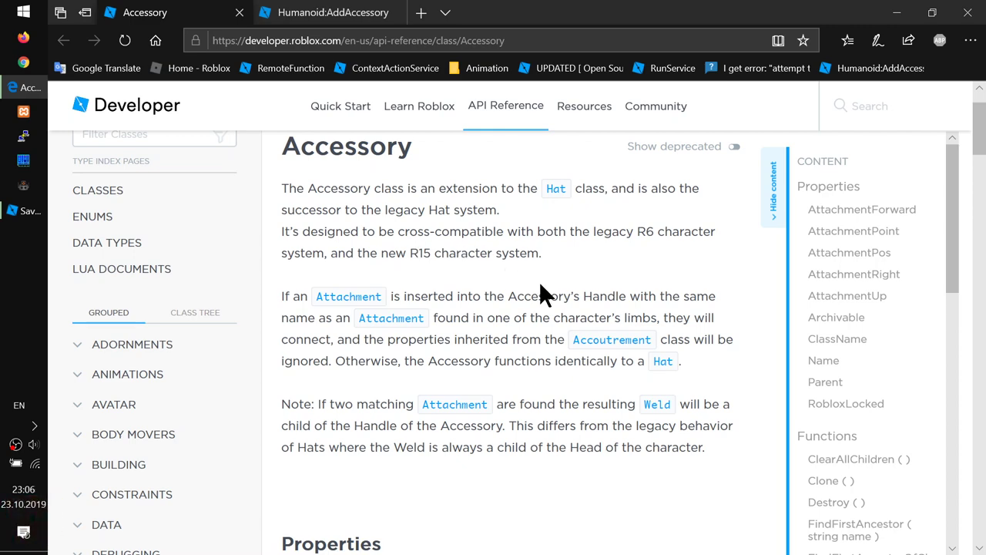
{"action": "scroll", "coordinate": [462, 270], "scroll_direction": "down", "scroll_amount": 1}
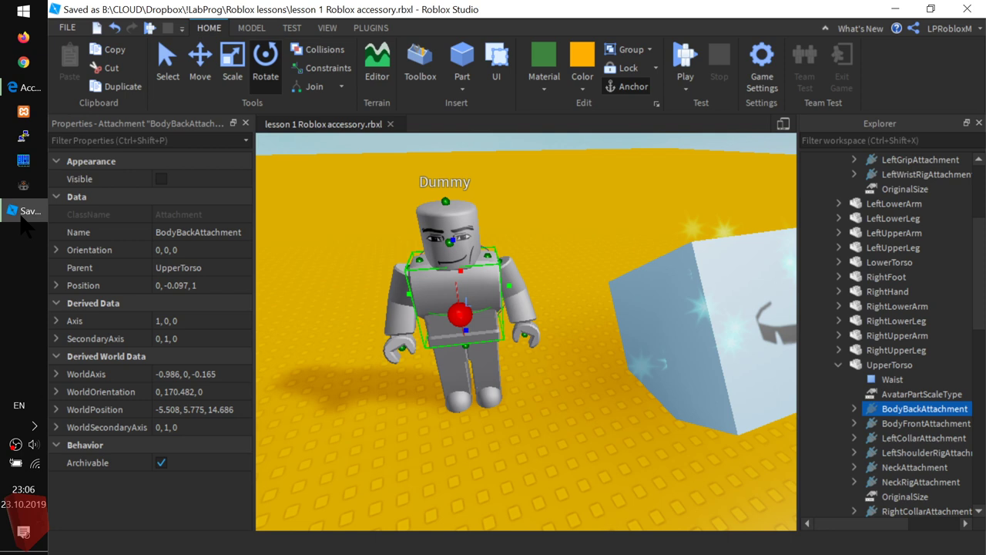
- Switch to Roblox Studio and examine the attachment points on the Dummy's body and in the LeftHand and UpperTorso hierarchy
{"action": "left_click", "coordinate": [23, 211]}
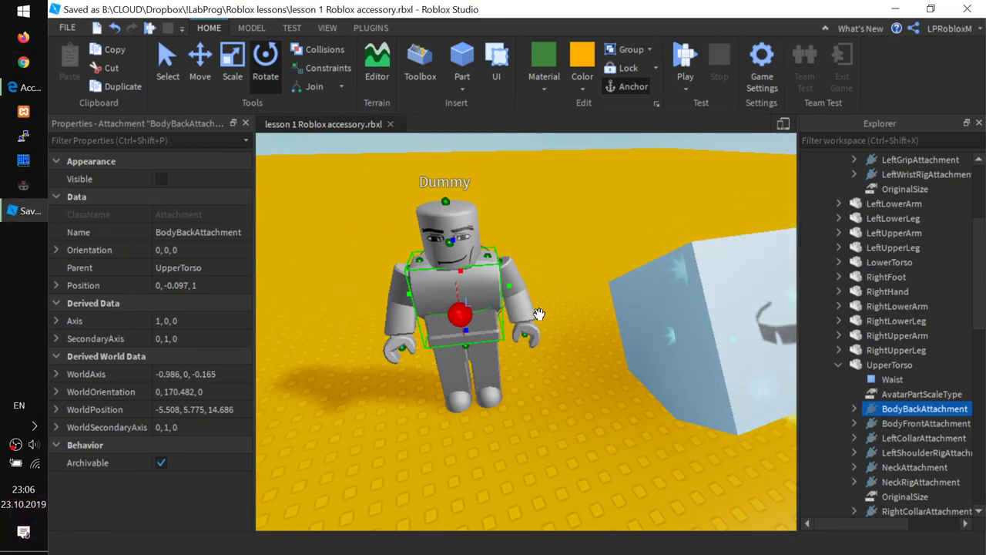
{"action": "mouse_move", "coordinate": [19, 213]}
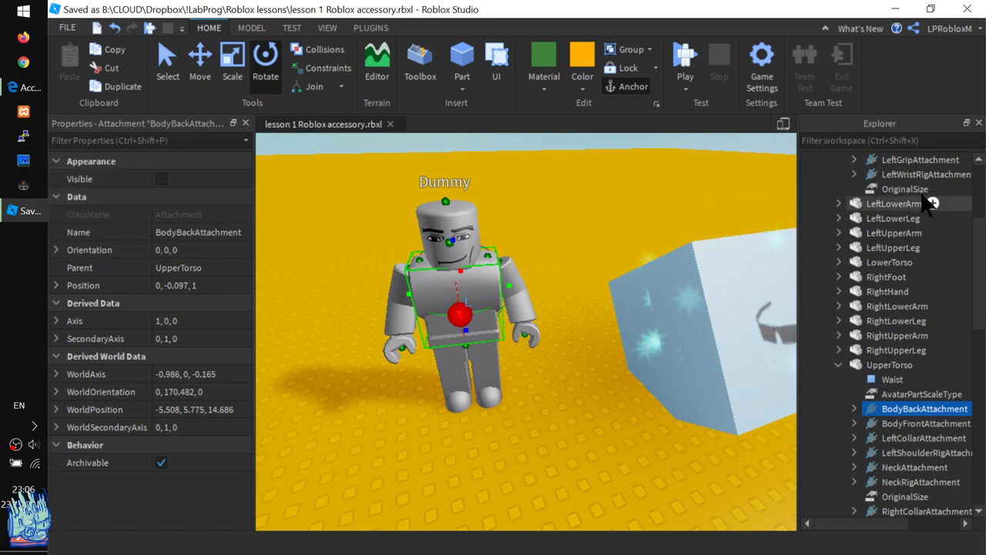
{"action": "scroll", "coordinate": [886, 316], "scroll_direction": "up", "scroll_amount": 3}
{"action": "scroll", "coordinate": [902, 326], "scroll_direction": "down", "scroll_amount": 4}
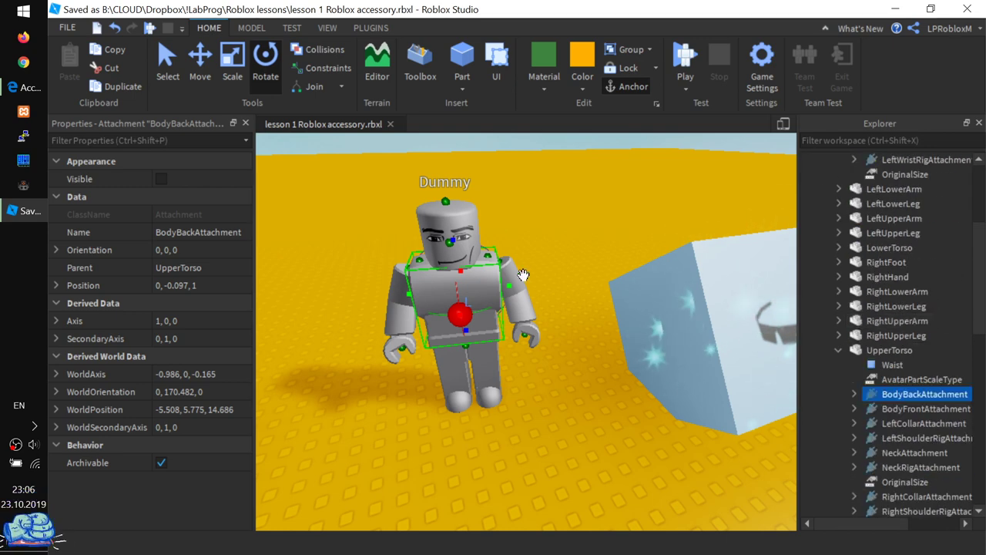
{"action": "right_click_drag", "start_coordinate": [535, 330], "coordinate": [370, 245]}
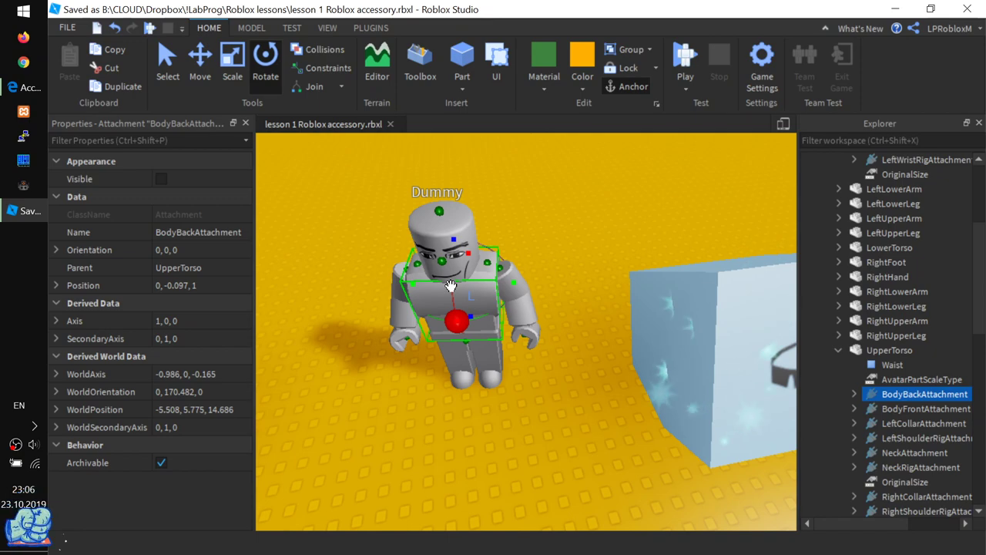
- Switch to the web browser and compare the attachment explanations on the Accessory and Humanoid:AddAccessory reference pages
{"action": "left_click", "coordinate": [27, 88]}
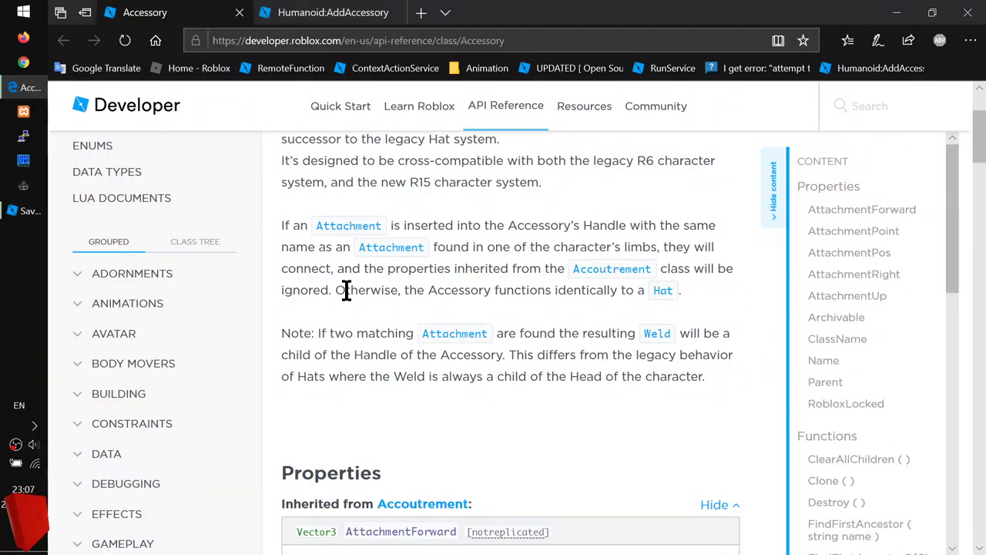
{"action": "left_click", "coordinate": [501, 284]}
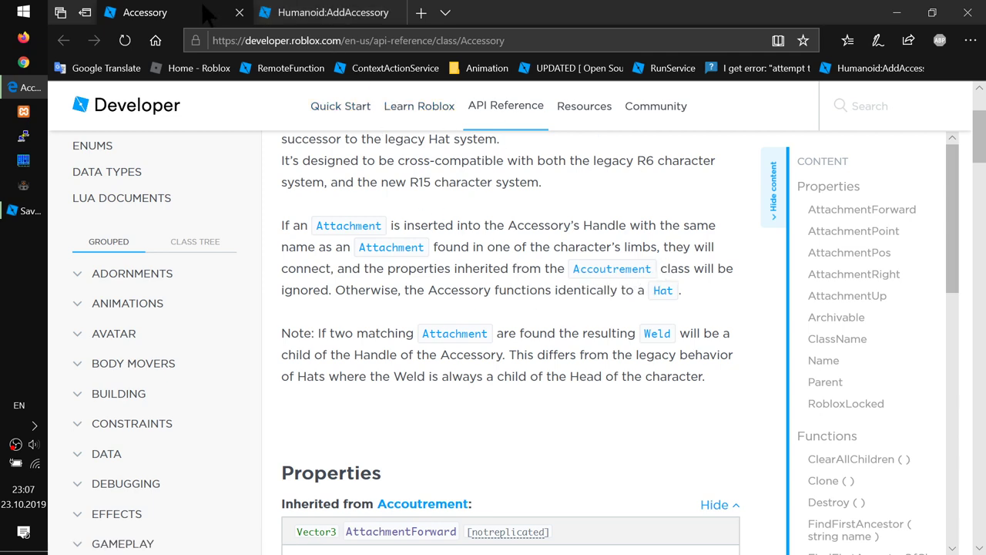
{"action": "left_click", "coordinate": [331, 12]}
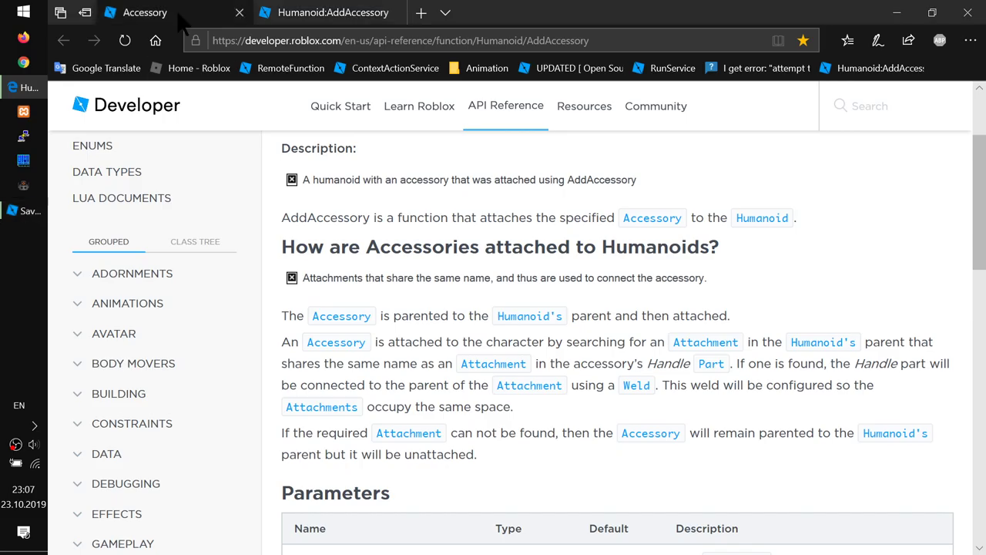
{"action": "left_click", "coordinate": [178, 19]}
- Switch to Roblox Studio, view the loose glasses beside the Dummy, and select FaceFrontAttachment on the Dummy's face
{"action": "left_click", "coordinate": [23, 210]}
{"action": "right_click_drag", "start_coordinate": [539, 400], "coordinate": [471, 354]}
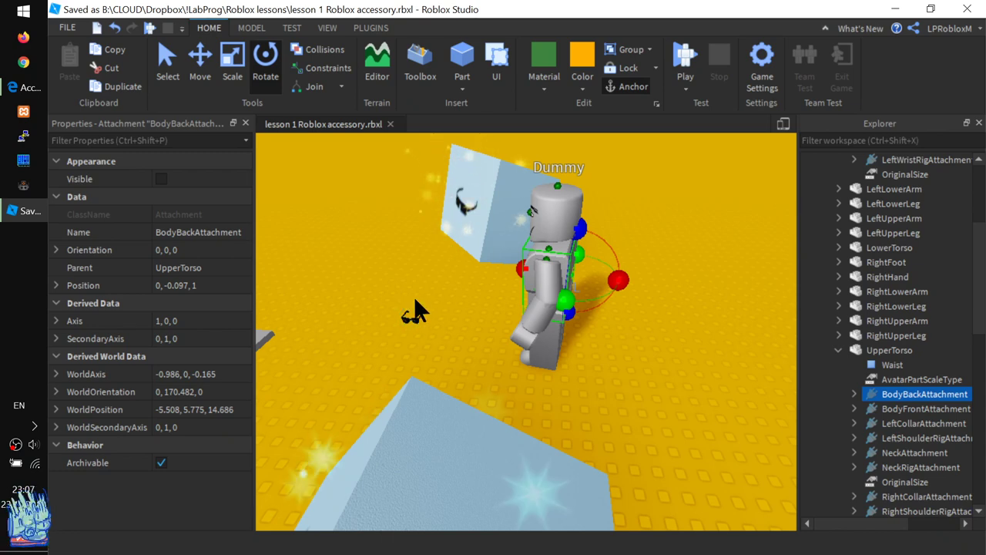
{"action": "right_click_drag", "start_coordinate": [408, 315], "coordinate": [400, 350]}
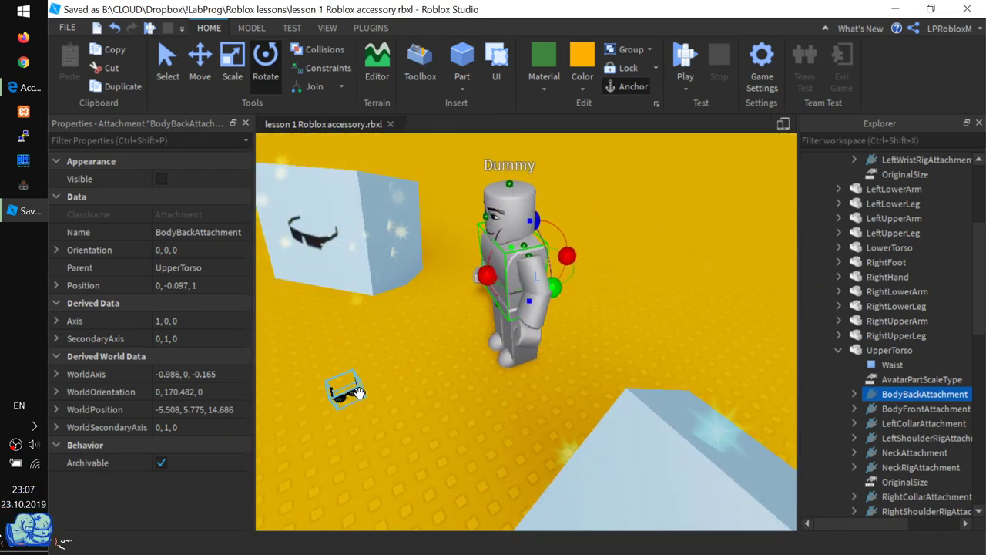
{"action": "right_click_drag", "start_coordinate": [399, 254], "coordinate": [398, 296]}
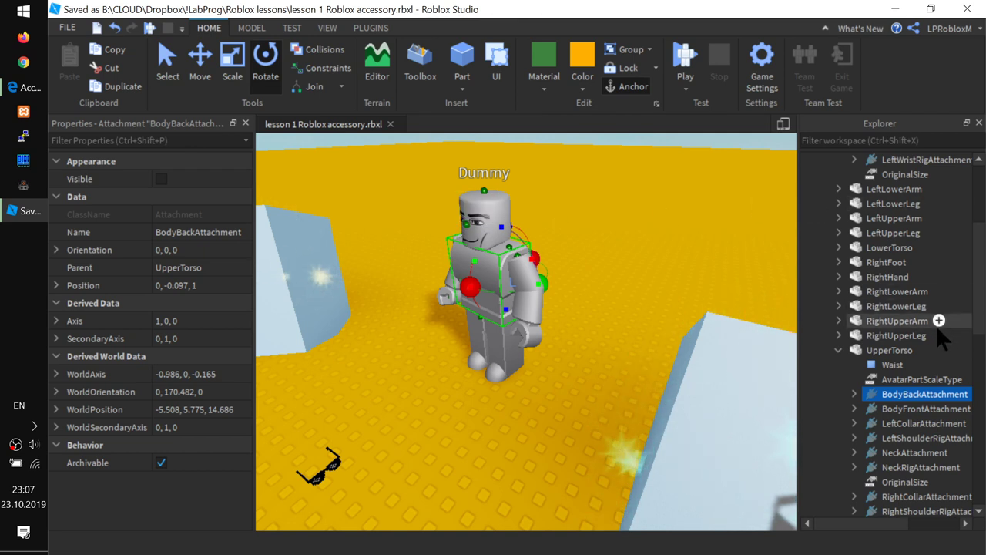
{"action": "scroll", "coordinate": [920, 341], "scroll_direction": "up", "scroll_amount": 5}
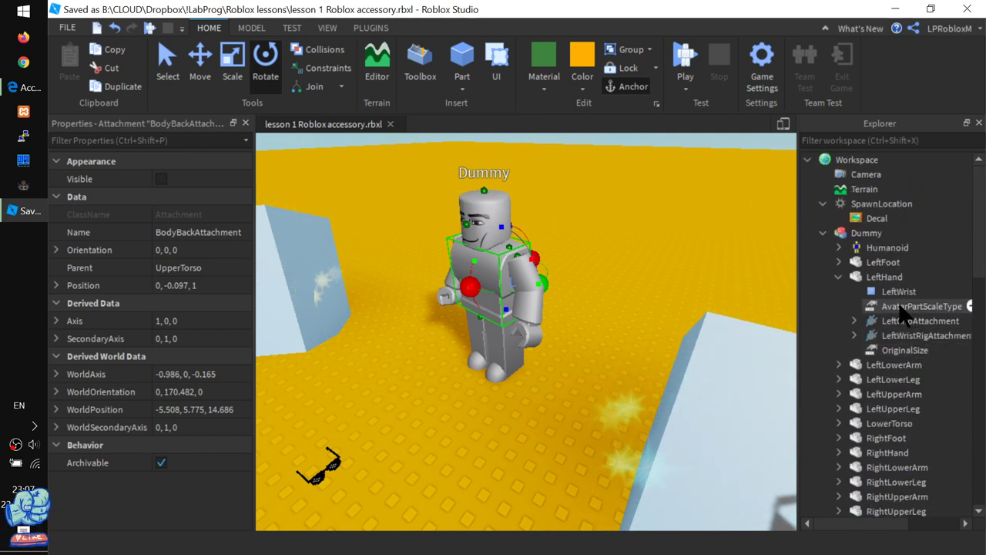
{"action": "left_click", "coordinate": [465, 221]}
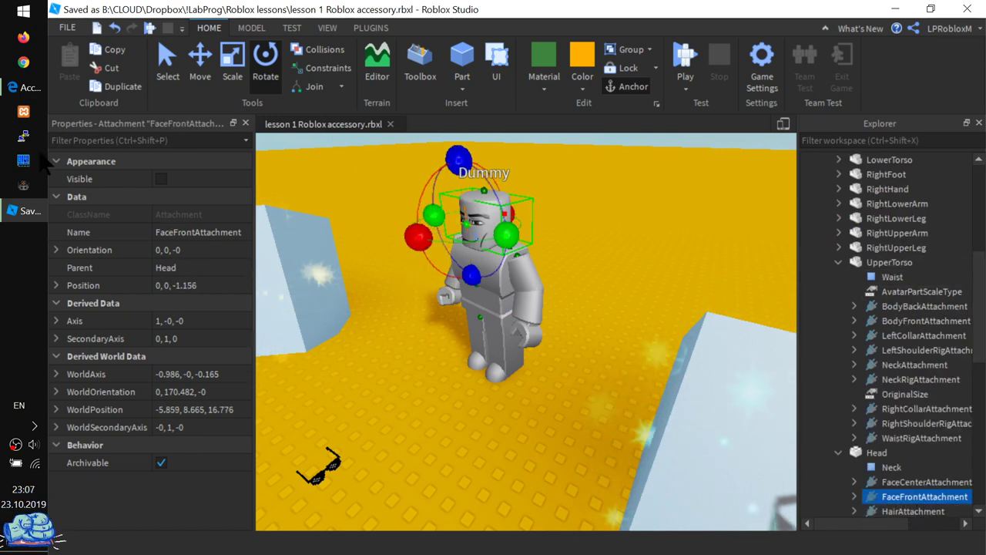
- Switch to the web browser, review the Accessory reference, and read the introduction of the Humanoid:AddAccessory page
{"action": "left_click", "coordinate": [23, 87]}
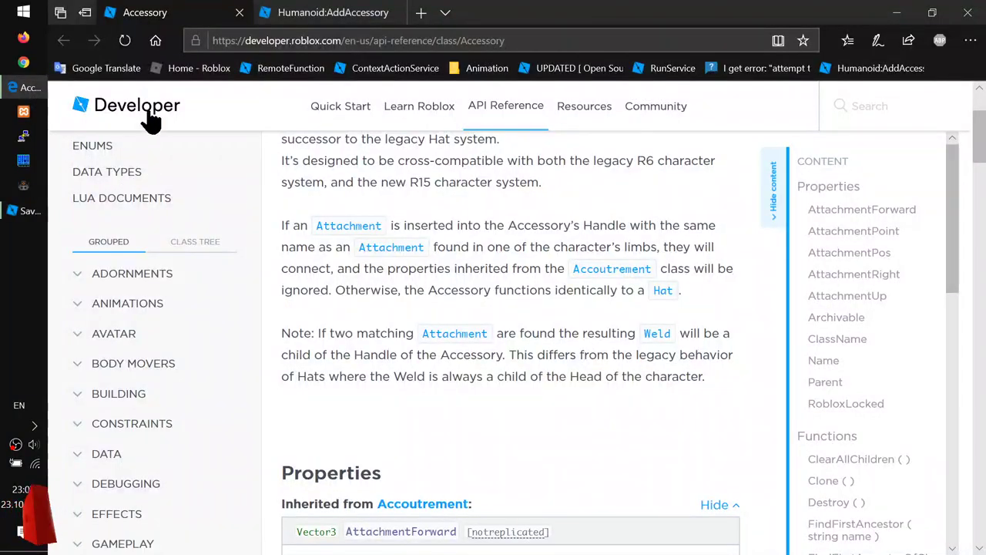
{"action": "left_click", "coordinate": [288, 16]}
{"action": "left_click", "coordinate": [216, 14]}
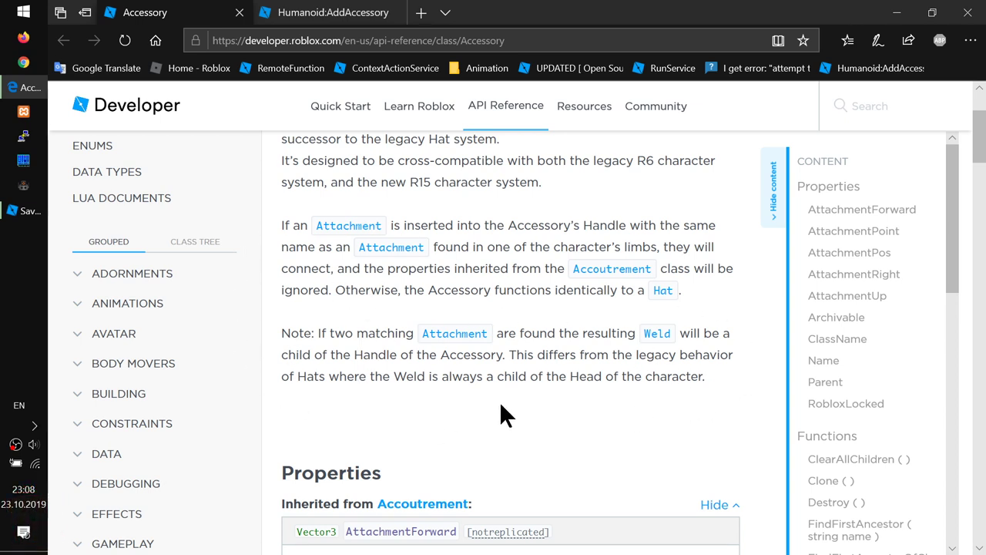
{"action": "left_click", "coordinate": [277, 12]}
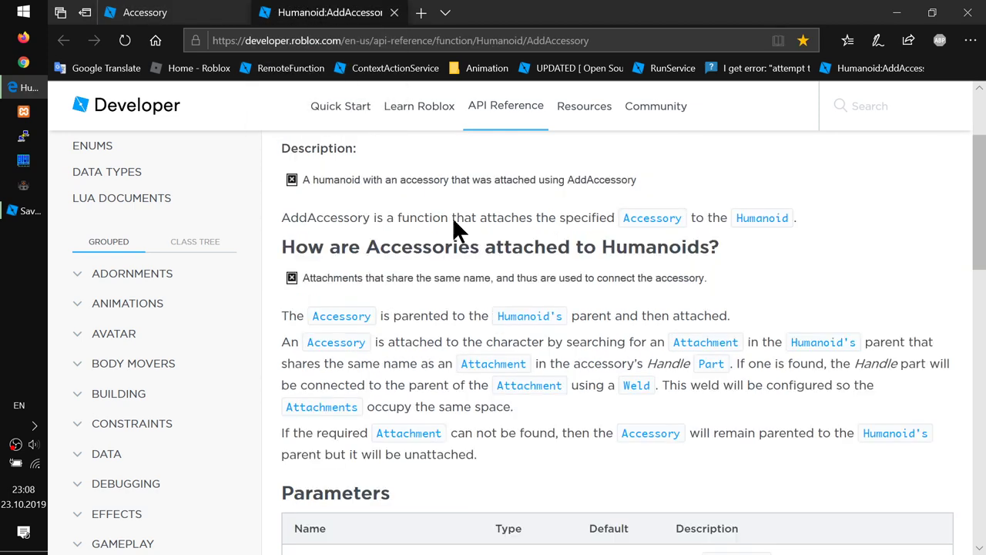
{"action": "scroll", "coordinate": [525, 307], "scroll_direction": "down", "scroll_amount": 1}
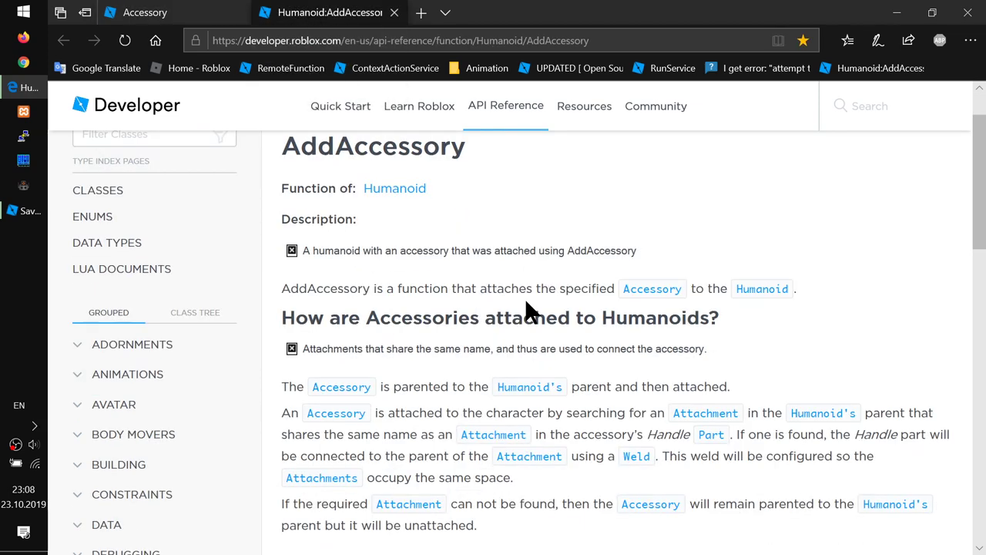
{"action": "scroll", "coordinate": [525, 298], "scroll_direction": "up", "scroll_amount": 1}
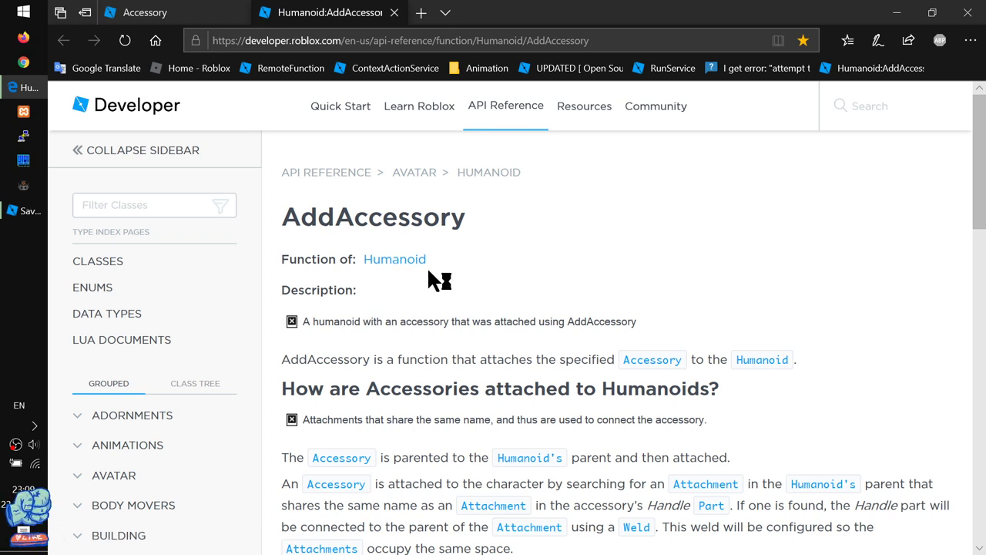
{"action": "double_click", "coordinate": [339, 216]}
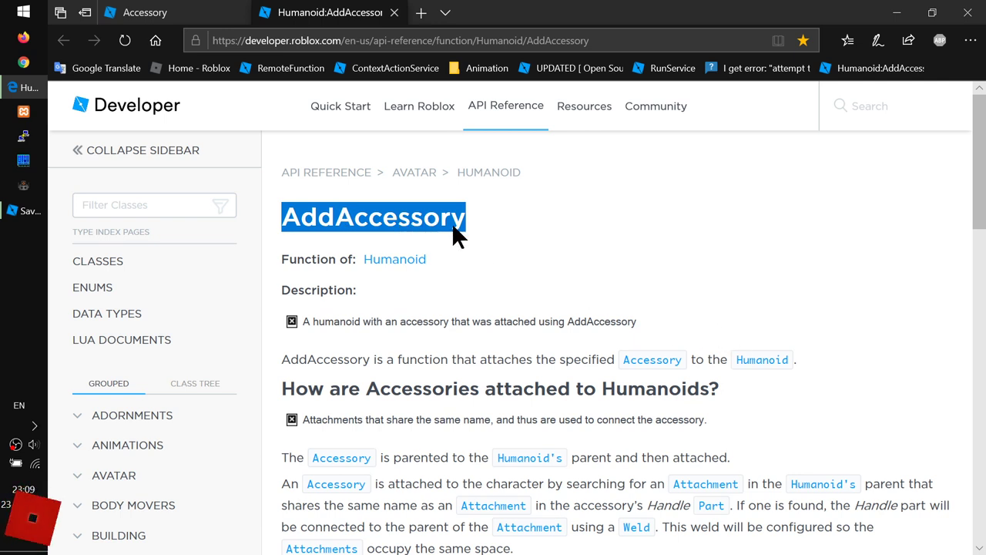
{"action": "left_click", "coordinate": [505, 246]}
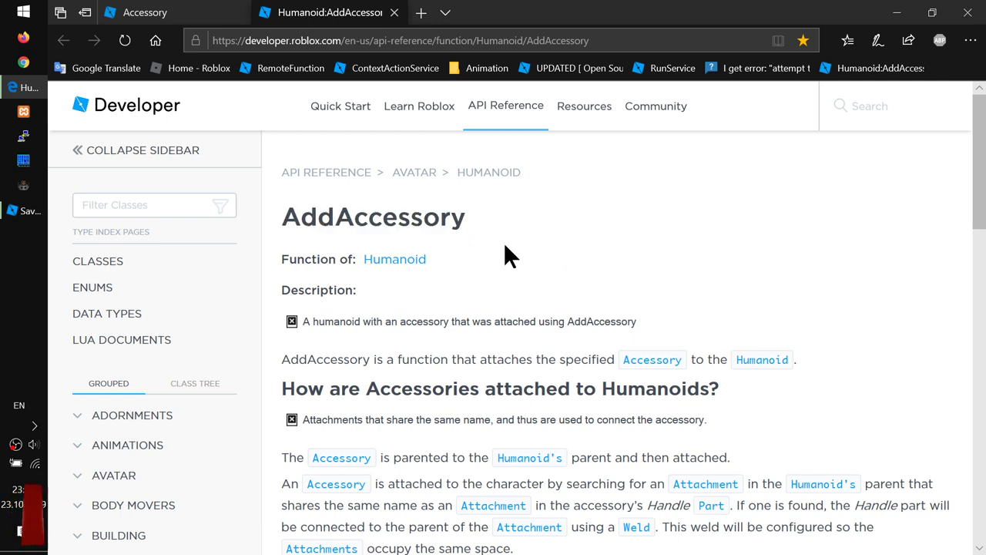
- Read how accessories are attached to Humanoids through same-named attachments, referring to the glasses and Dummy in Roblox Studio as an example
{"action": "scroll", "coordinate": [472, 273], "scroll_direction": "down", "scroll_amount": 1}
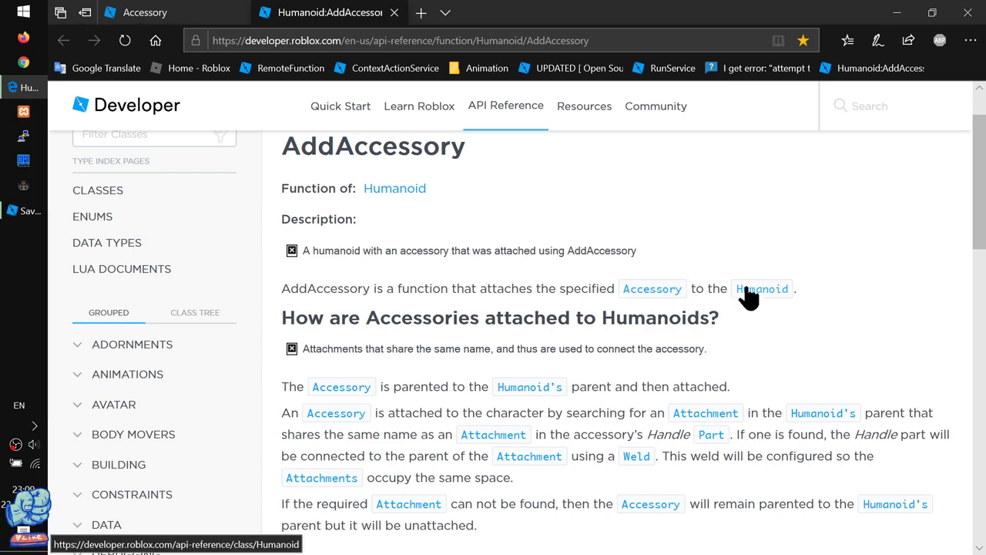
{"action": "scroll", "coordinate": [568, 335], "scroll_direction": "down", "scroll_amount": 1}
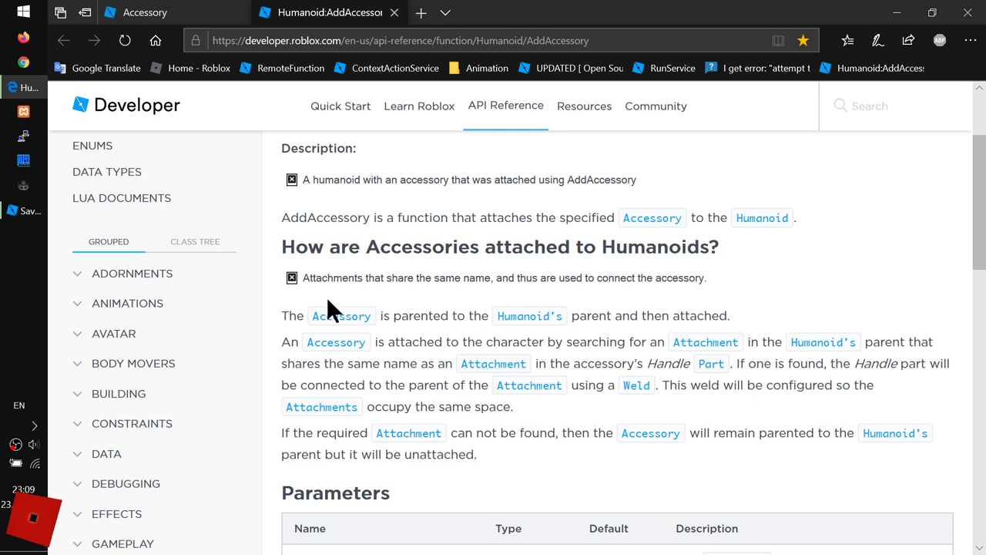
{"action": "scroll", "coordinate": [312, 320], "scroll_direction": "down", "scroll_amount": 1}
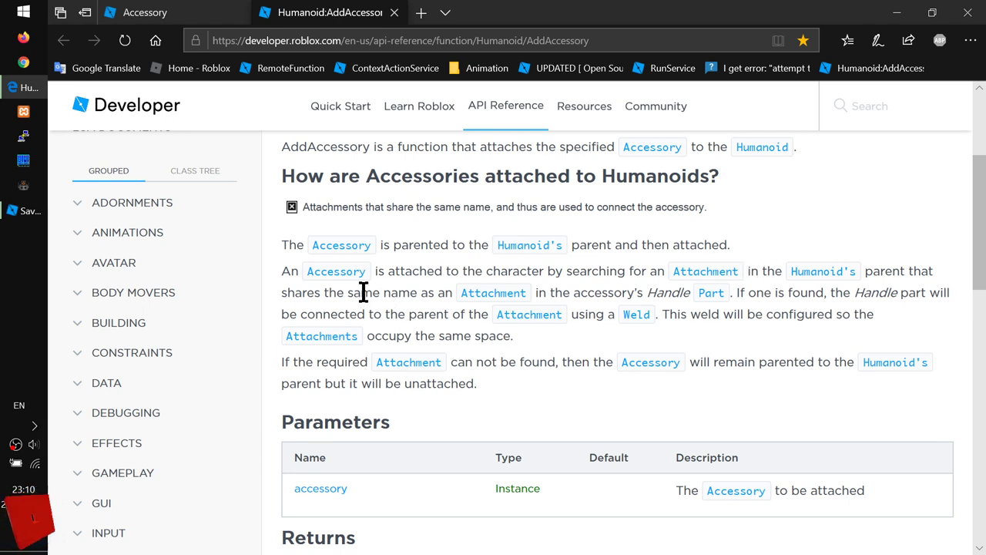
{"action": "left_click", "coordinate": [23, 210]}
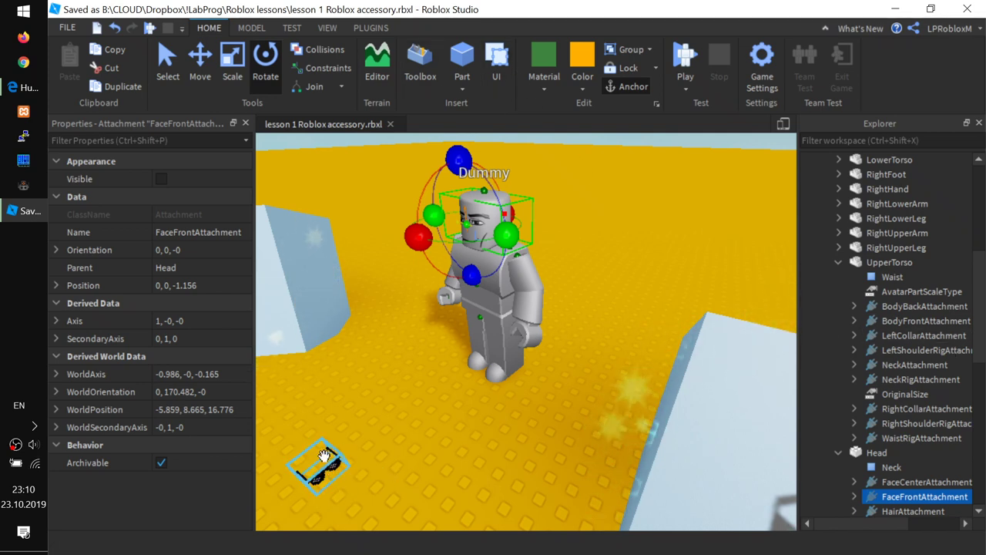
{"action": "left_click", "coordinate": [23, 87]}
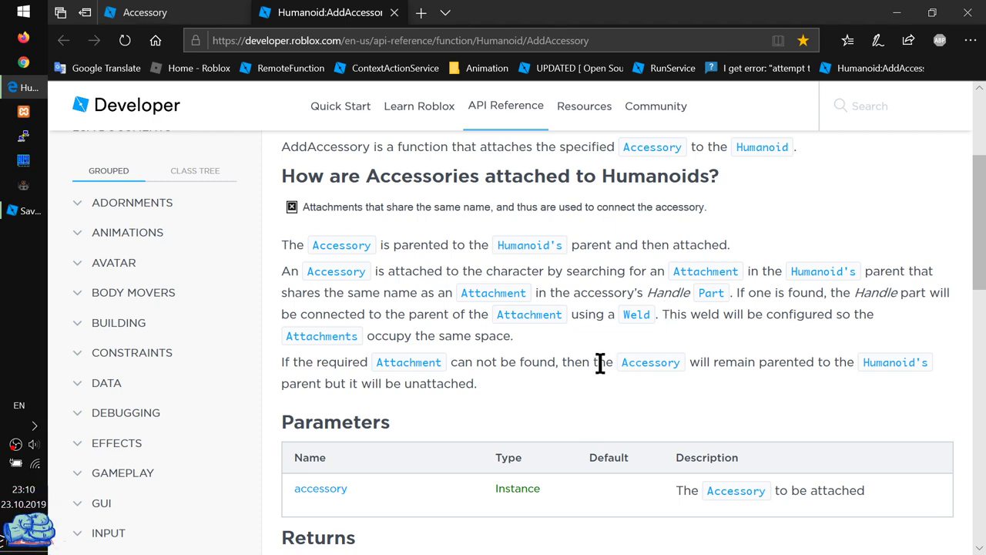
{"action": "scroll", "coordinate": [507, 356], "scroll_direction": "down", "scroll_amount": 1}
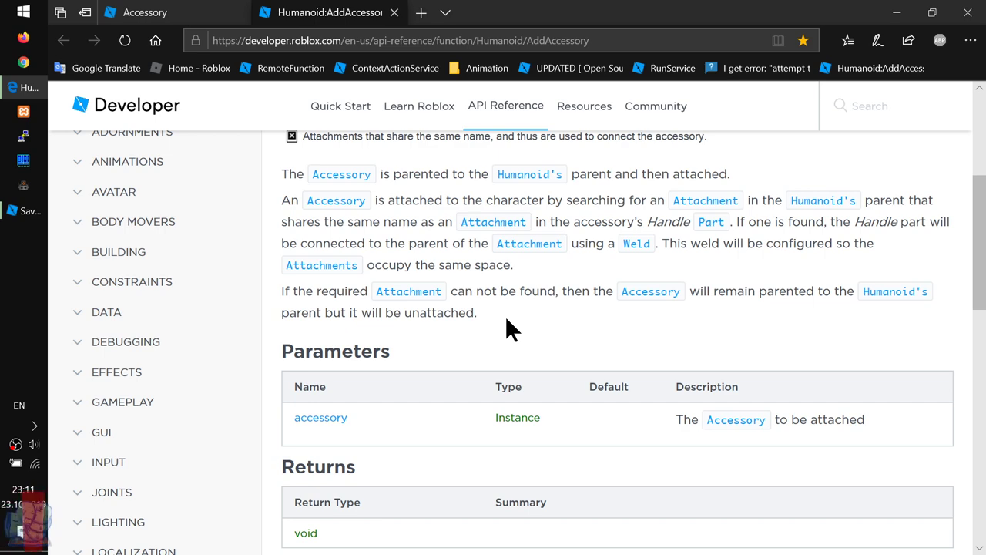
- Copy the full "[Humanoid] AddAccessory Example" script from the page's Code Samples and check its placement instructions
{"action": "scroll", "coordinate": [506, 319], "scroll_direction": "down", "scroll_amount": 1}
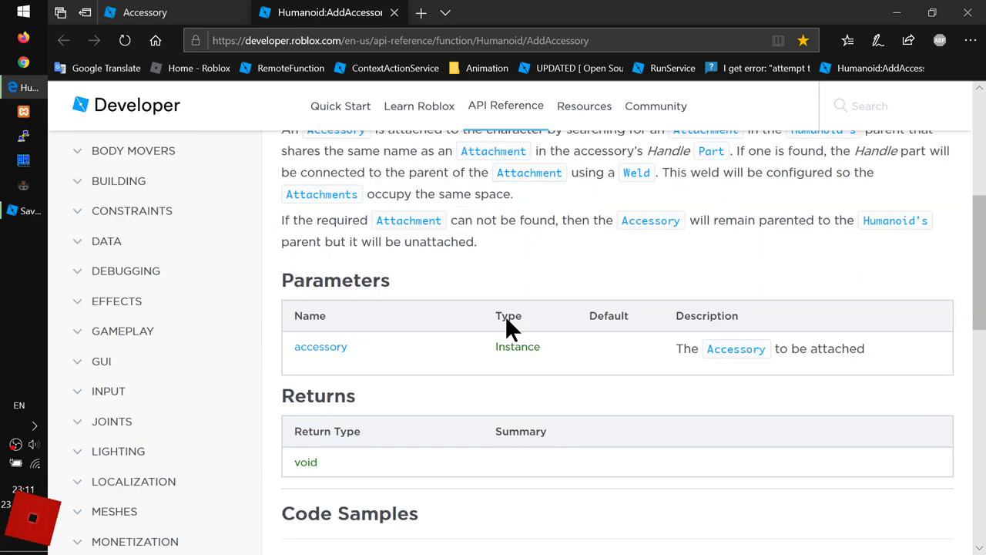
{"action": "scroll", "coordinate": [507, 328], "scroll_direction": "down", "scroll_amount": 1}
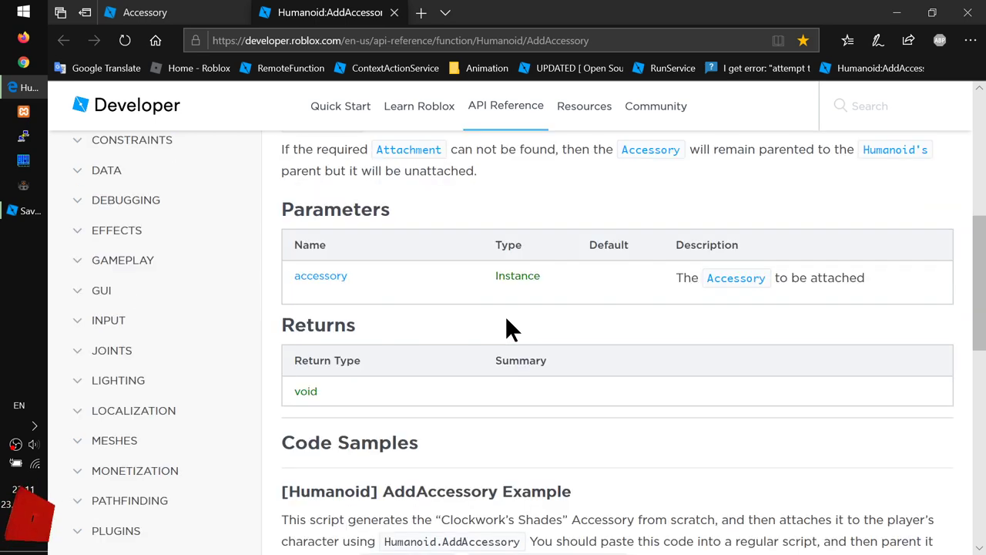
{"action": "scroll", "coordinate": [506, 320], "scroll_direction": "down", "scroll_amount": 5}
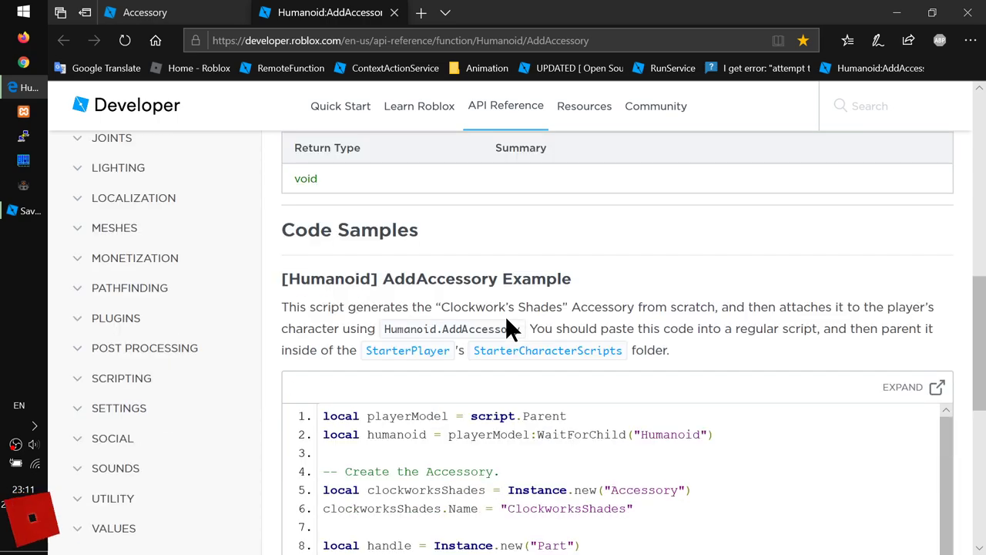
{"action": "scroll", "coordinate": [507, 317], "scroll_direction": "down", "scroll_amount": 3}
{"action": "scroll", "coordinate": [506, 317], "scroll_direction": "up", "scroll_amount": 3}
{"action": "scroll", "coordinate": [505, 317], "scroll_direction": "up", "scroll_amount": 4}
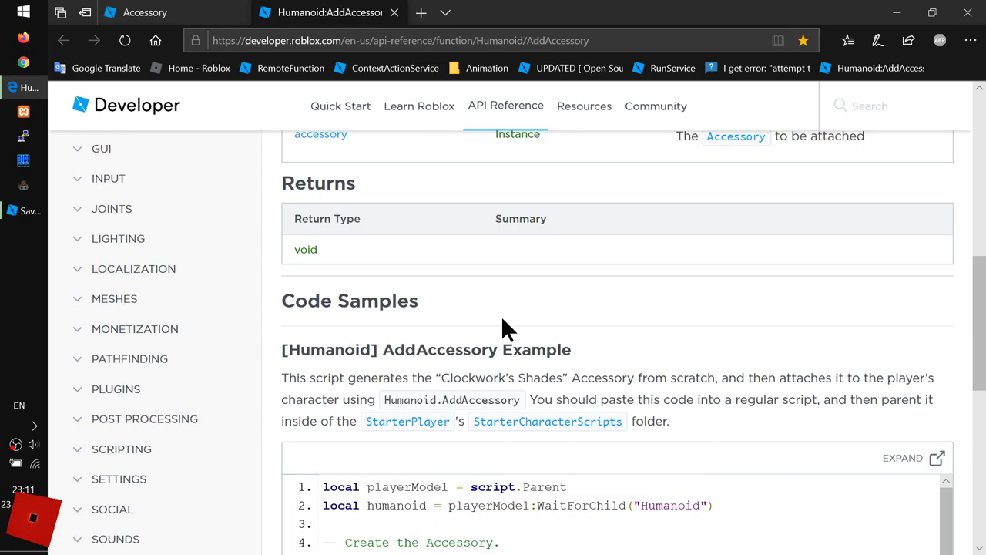
{"action": "scroll", "coordinate": [274, 311], "scroll_direction": "down", "scroll_amount": 3}
{"action": "scroll", "coordinate": [274, 316], "scroll_direction": "down", "scroll_amount": 5}
{"action": "scroll", "coordinate": [379, 264], "scroll_direction": "up", "scroll_amount": 3}
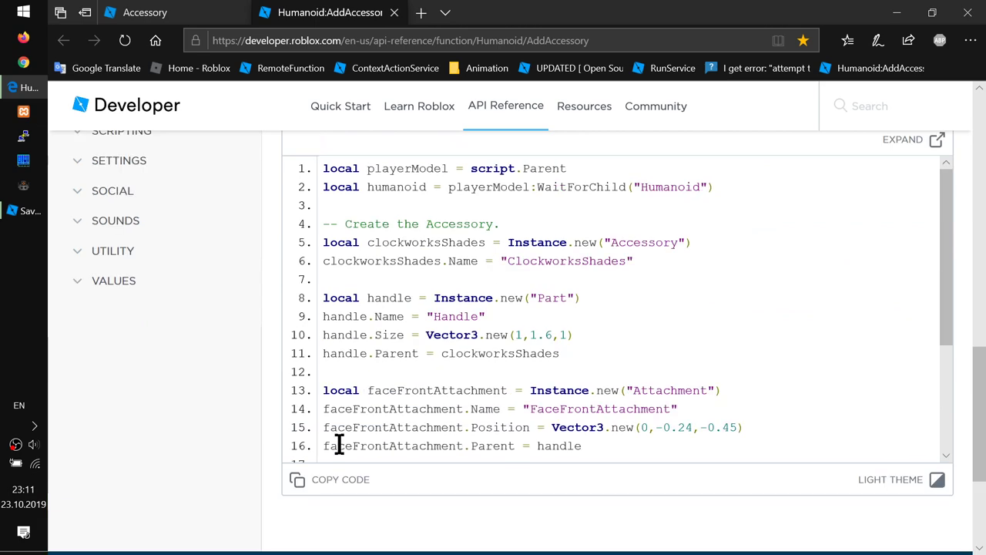
{"action": "left_click", "coordinate": [340, 480]}
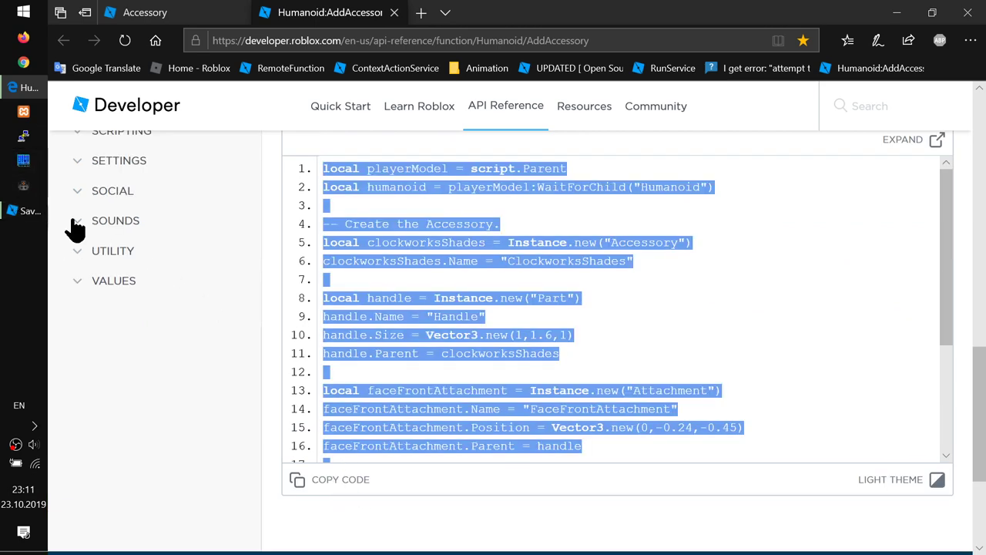
{"action": "scroll", "coordinate": [249, 258], "scroll_direction": "up", "scroll_amount": 3}
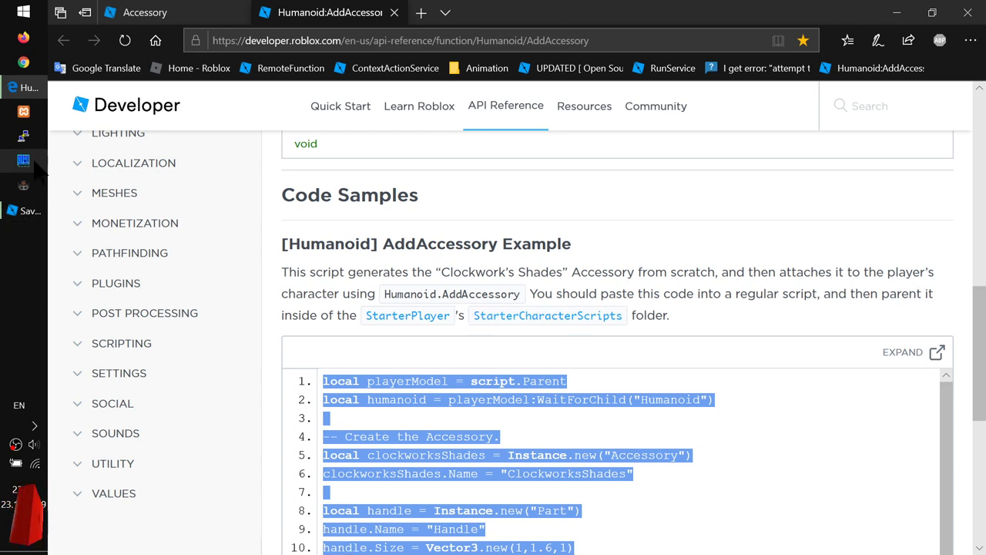
- Switch to Roblox Studio and add a new Script to StarterCharacterScripts under StarterPlayer
{"action": "left_click", "coordinate": [23, 210]}
{"action": "scroll", "coordinate": [934, 297], "scroll_direction": "down", "scroll_amount": 10}
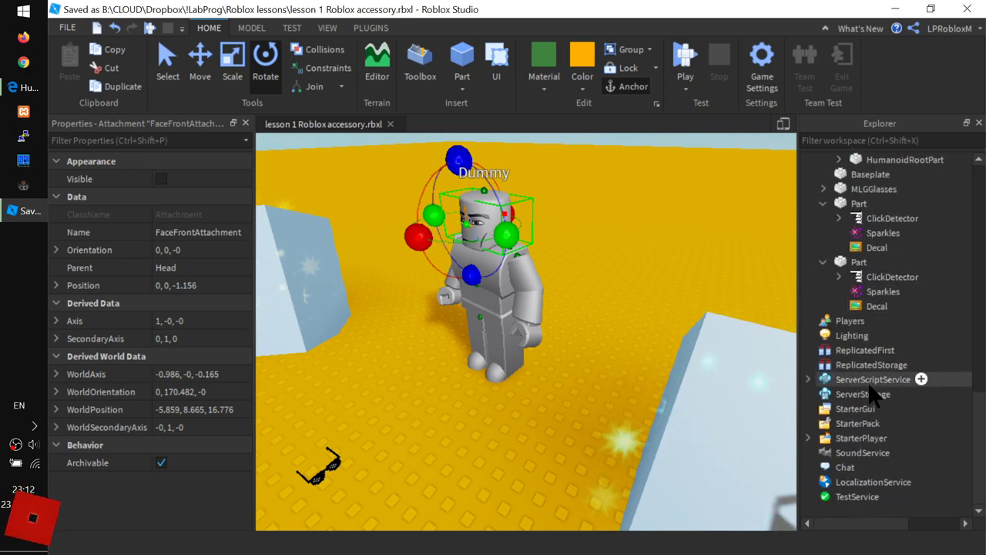
{"action": "left_click", "coordinate": [807, 438]}
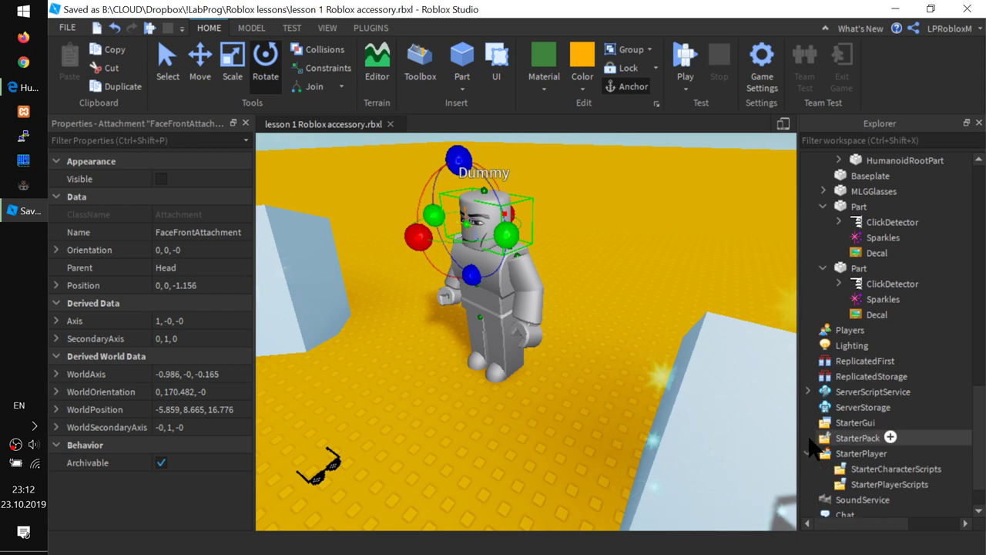
{"action": "left_click", "coordinate": [878, 470]}
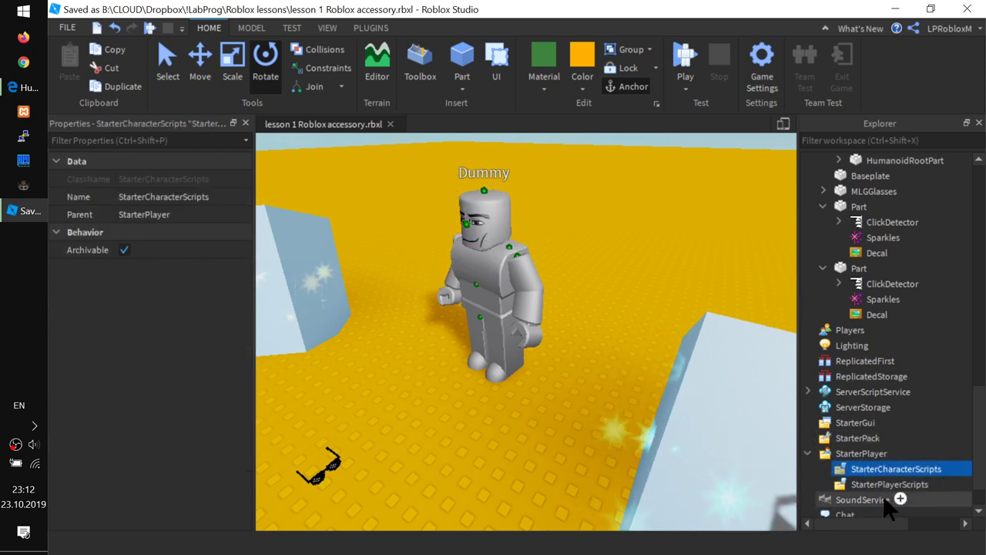
{"action": "left_click", "coordinate": [954, 469]}
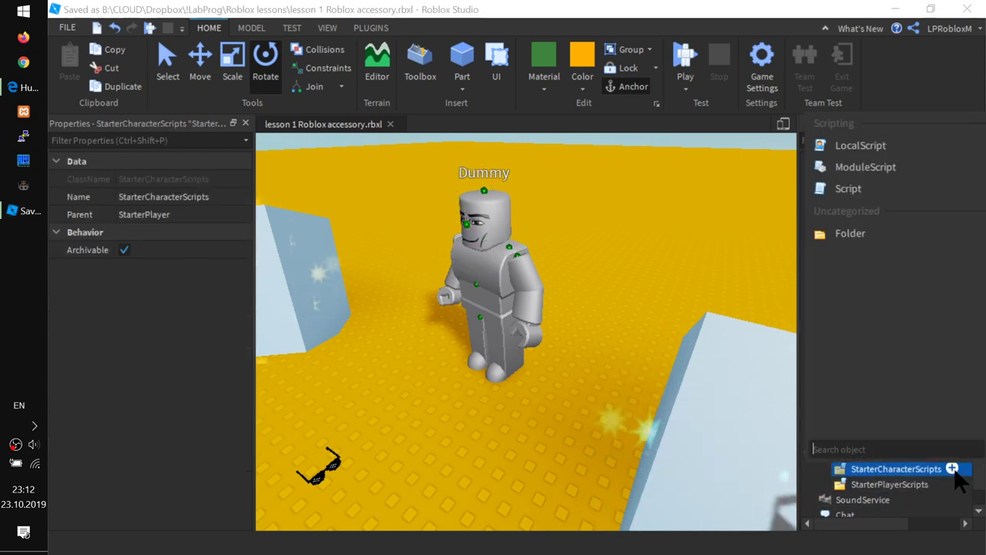
{"action": "left_click", "coordinate": [846, 193]}
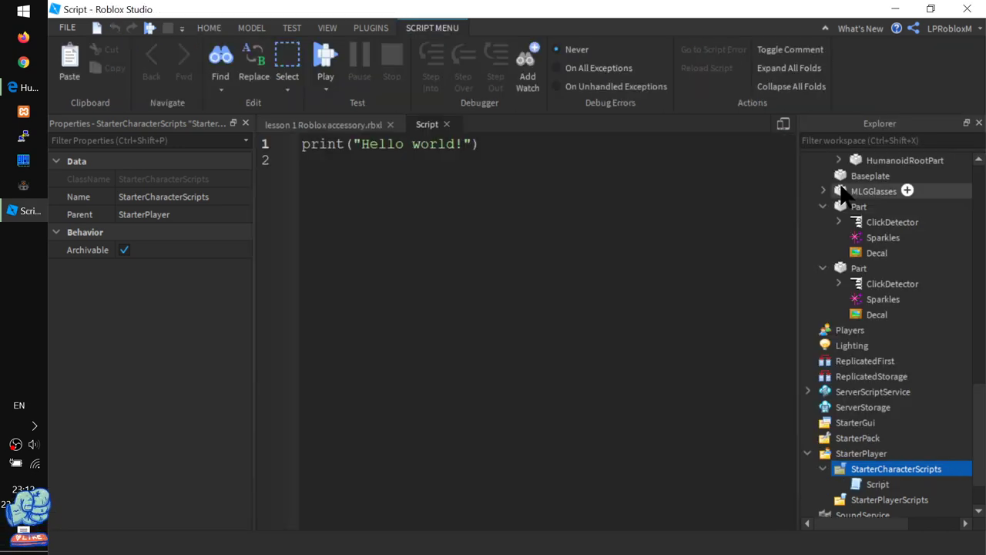
- Replace the new Script's default code with the copied "[Humanoid] AddAccessory Example" code
{"action": "key", "text": "ctrl+a"}
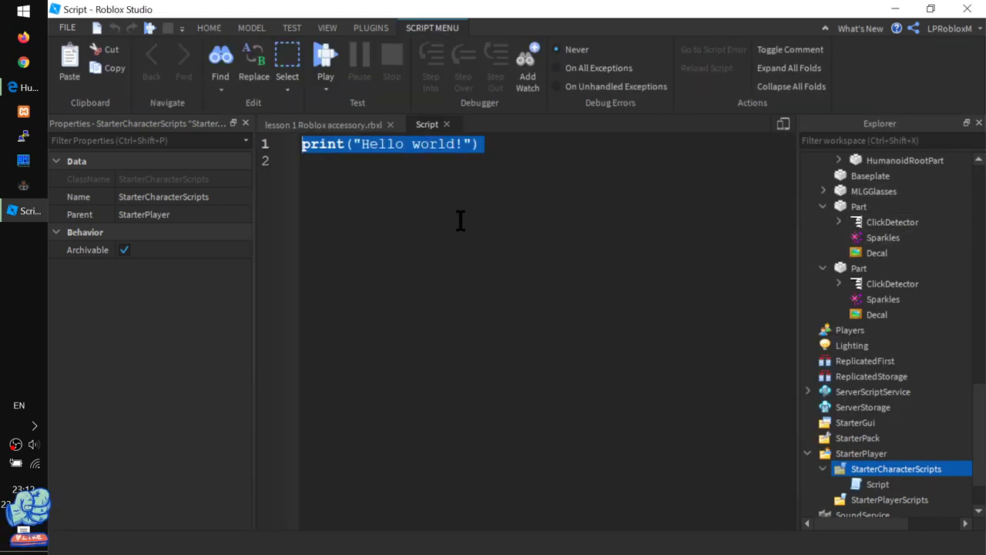
{"action": "key", "text": "ctrl+v"}
{"action": "scroll", "coordinate": [518, 322], "scroll_direction": "up", "scroll_amount": 1}
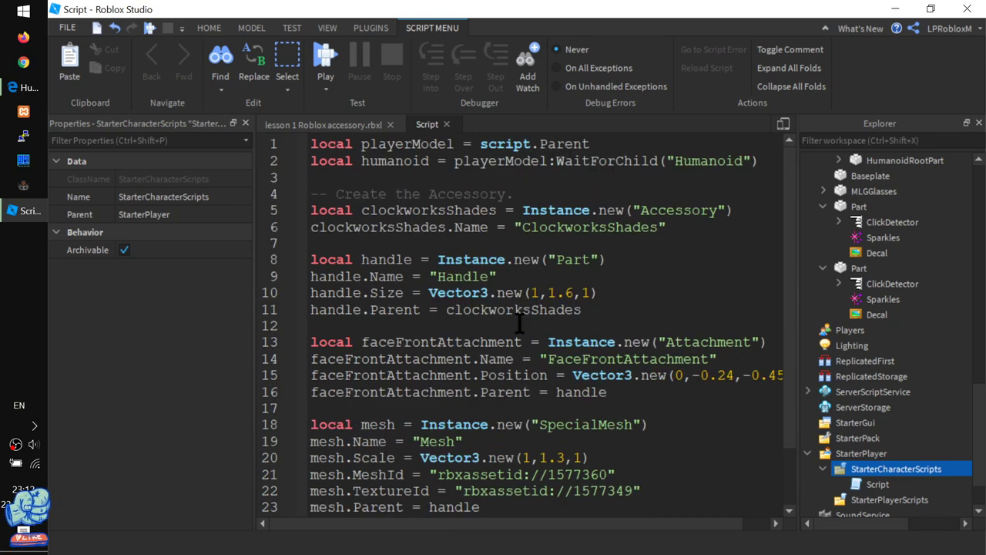
- Return to the 3D scene, locate the Script under StarterCharacterScripts, and reopen it to review its code down to the end
{"action": "left_click", "coordinate": [316, 124]}
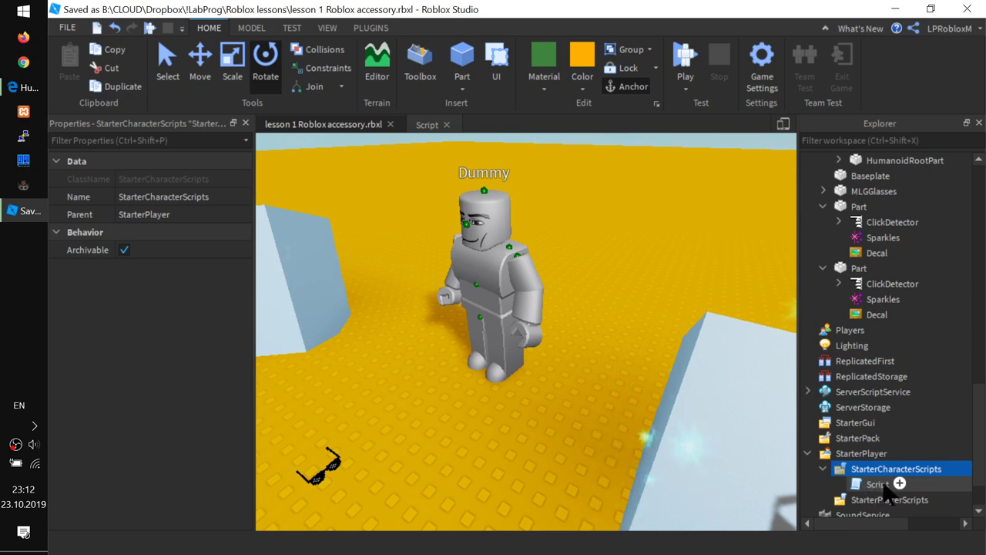
{"action": "scroll", "coordinate": [877, 471], "scroll_direction": "down", "scroll_amount": 1}
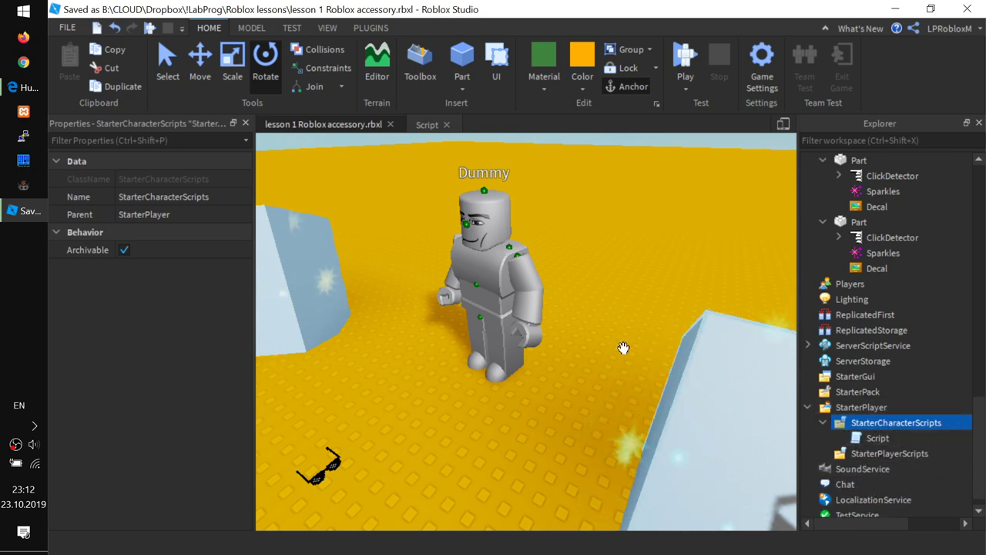
{"action": "double_click", "coordinate": [877, 439]}
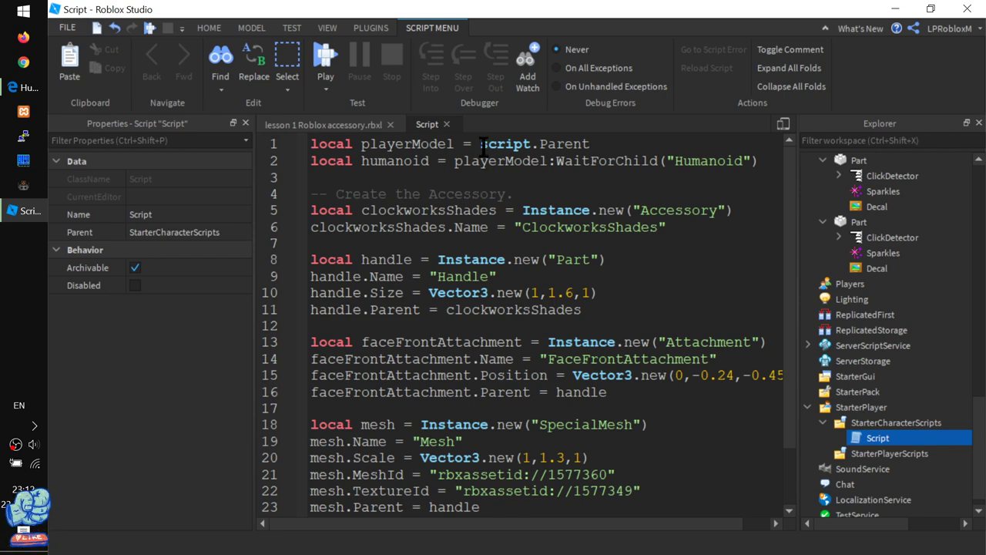
{"action": "scroll", "coordinate": [539, 351], "scroll_direction": "down", "scroll_amount": 2}
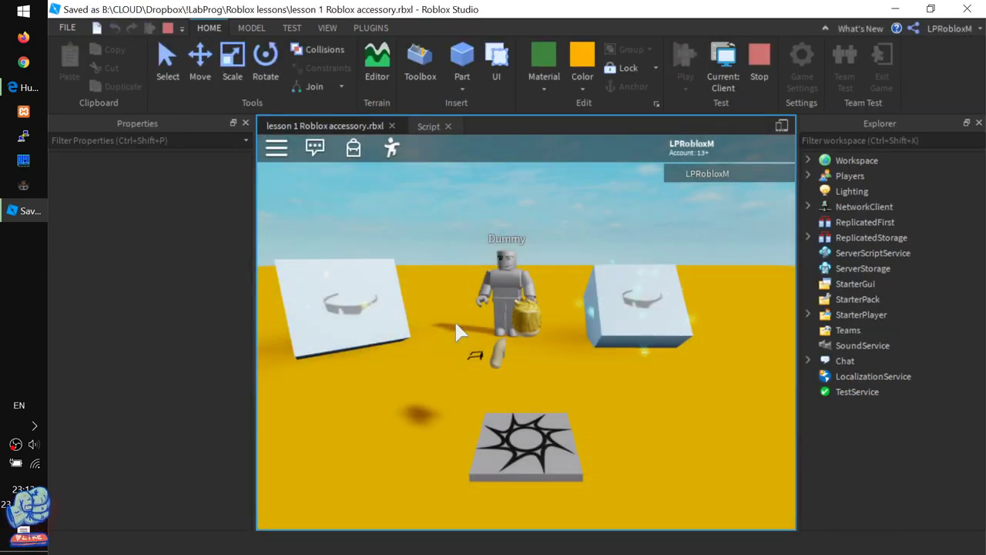
- Inspect the Clockwork shades on the player character's face up close from several angles in the playtest
{"action": "right_click_drag", "start_coordinate": [455, 331], "coordinate": [540, 352]}
{"action": "scroll", "coordinate": [551, 342], "scroll_direction": "up", "scroll_amount": 6}
{"action": "scroll", "coordinate": [533, 344], "scroll_direction": "down", "scroll_amount": 2}
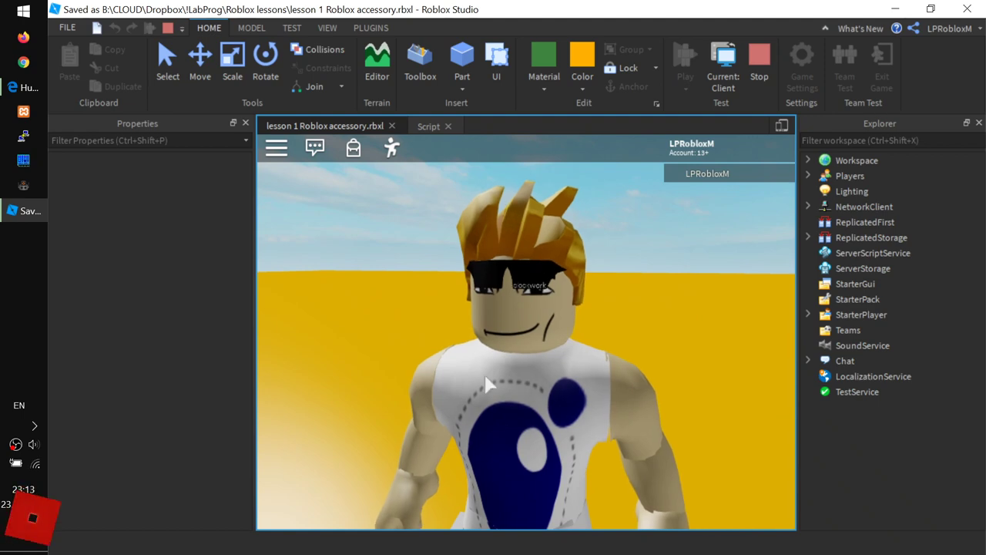
{"action": "right_click_drag", "start_coordinate": [489, 388], "coordinate": [494, 391]}
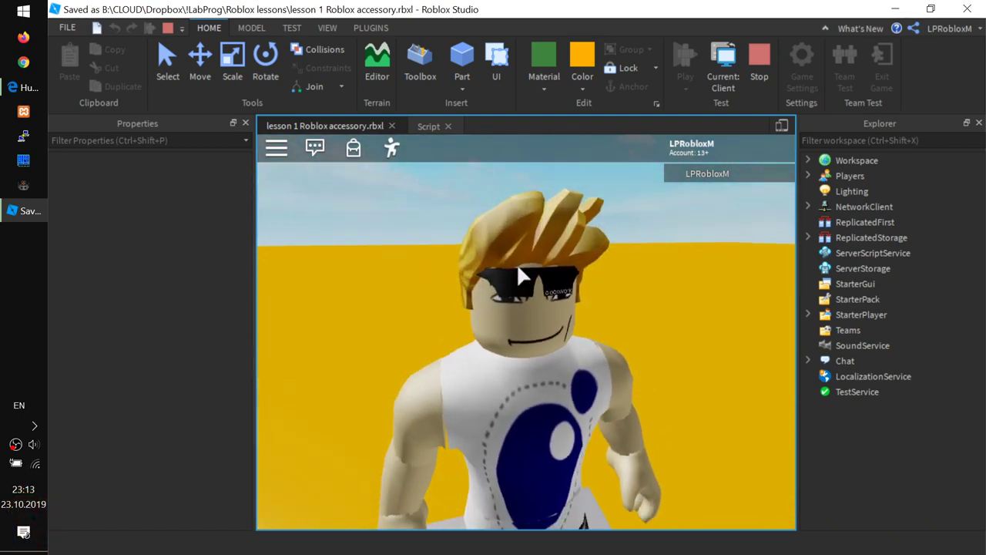
{"action": "right_click_drag", "start_coordinate": [518, 269], "coordinate": [531, 345]}
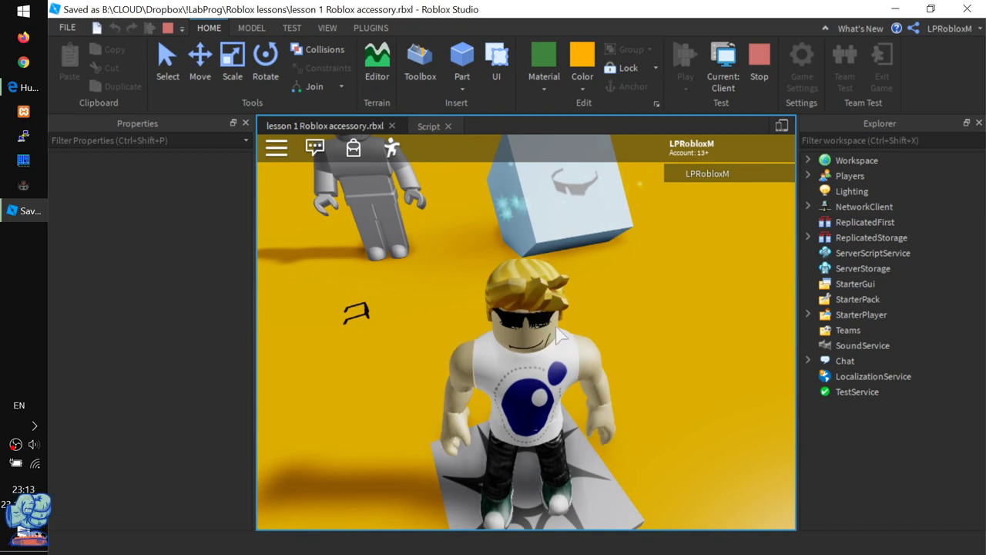
{"action": "scroll", "coordinate": [551, 355], "scroll_direction": "up", "scroll_amount": 5}
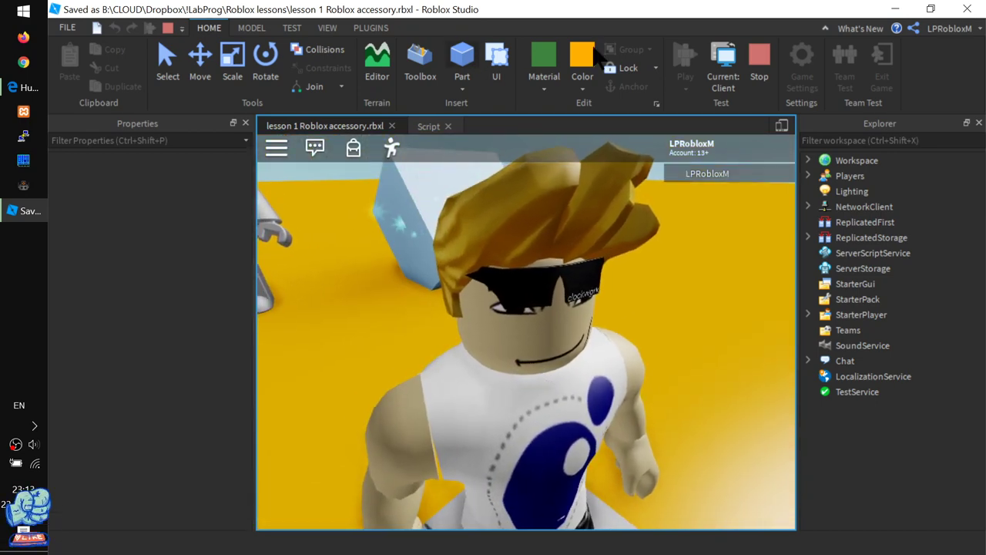
{"action": "right_click_drag", "start_coordinate": [634, 218], "coordinate": [637, 227]}
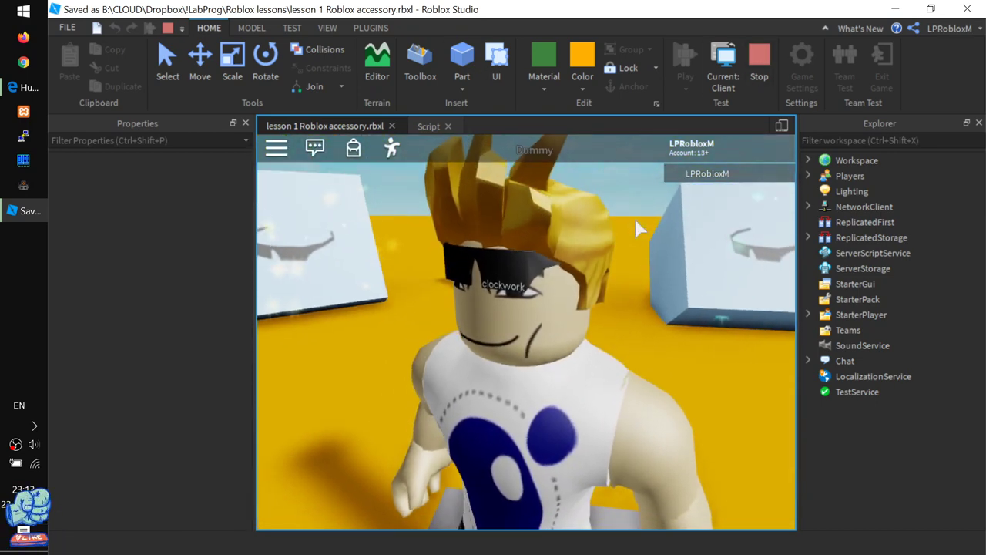
- Walk to the glasses block, put its pixel glasses on the character for inspection, and end the playtest
{"action": "key", "text": "w"}
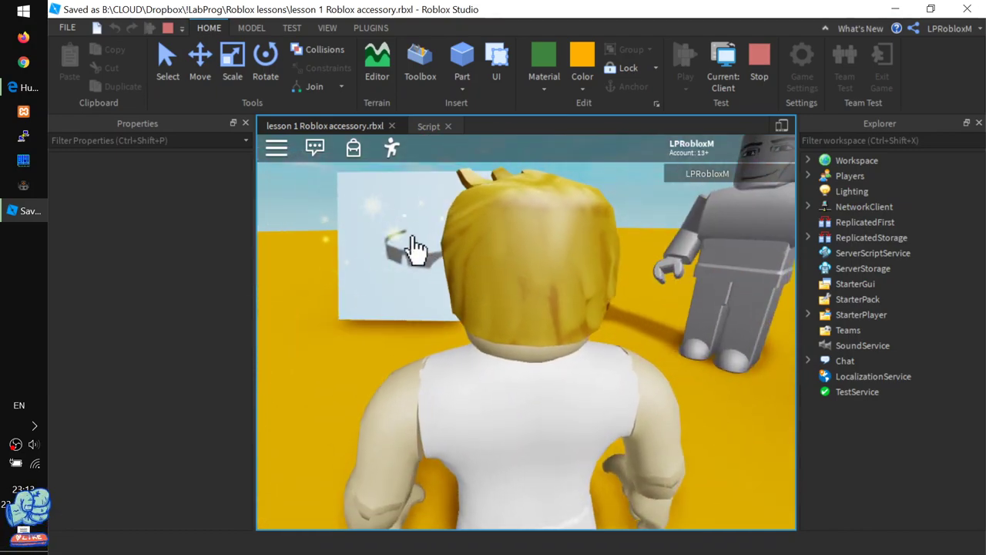
{"action": "left_click", "coordinate": [416, 248]}
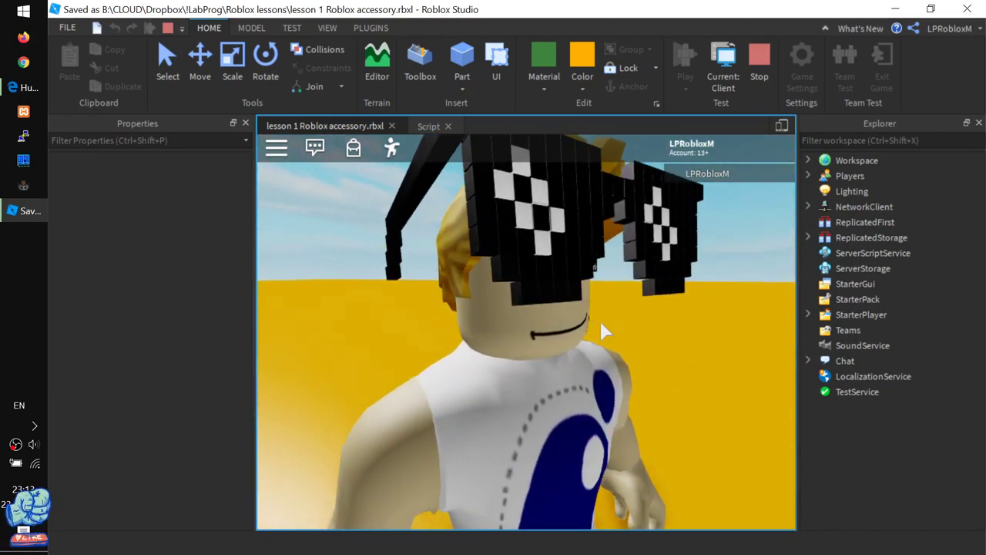
{"action": "right_click_drag", "start_coordinate": [602, 324], "coordinate": [594, 297]}
{"action": "left_click", "coordinate": [759, 65]}
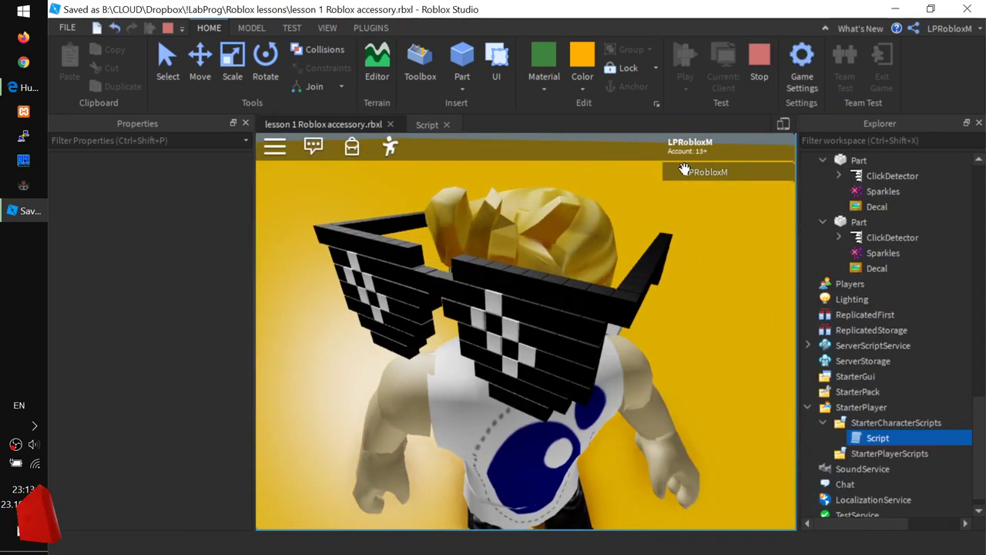
- Reopen the Script, then switch to the web browser to compare the Accessory reference with the heading and introduction of the AddAccessory page
{"action": "double_click", "coordinate": [877, 438]}
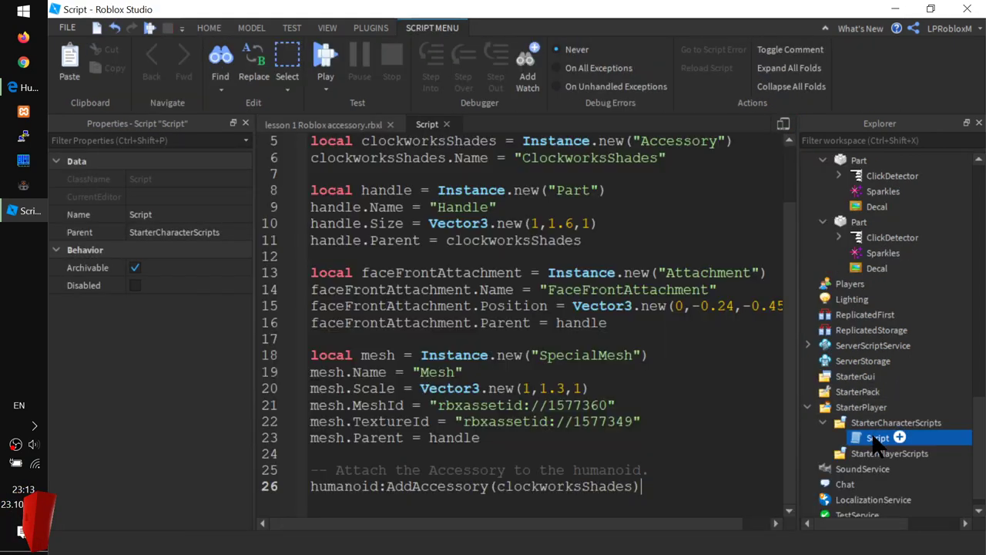
{"action": "left_click", "coordinate": [23, 87]}
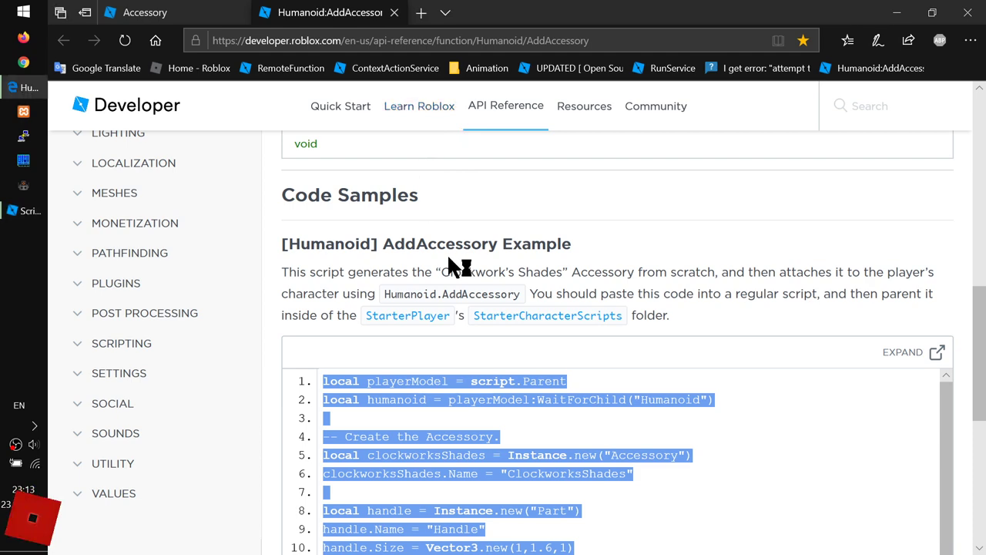
{"action": "left_click", "coordinate": [205, 11]}
{"action": "scroll", "coordinate": [390, 331], "scroll_direction": "down", "scroll_amount": 5}
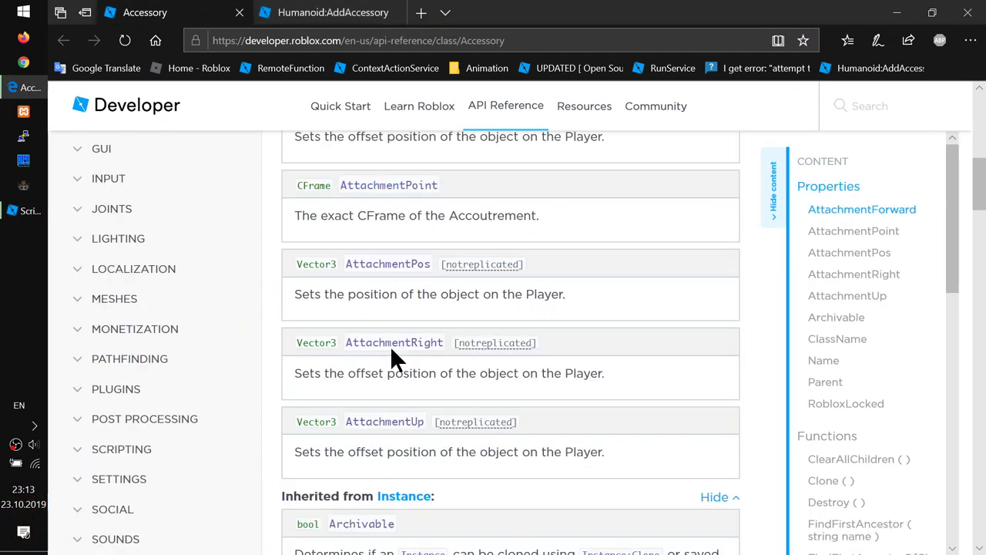
{"action": "scroll", "coordinate": [390, 345], "scroll_direction": "up", "scroll_amount": 10}
{"action": "left_click", "coordinate": [306, 13]}
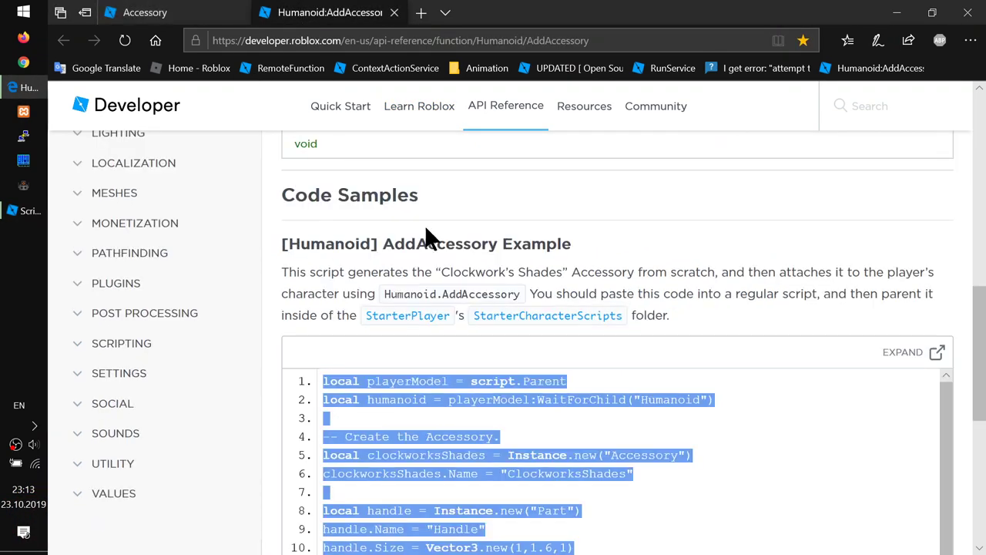
{"action": "scroll", "coordinate": [420, 227], "scroll_direction": "up", "scroll_amount": 10}
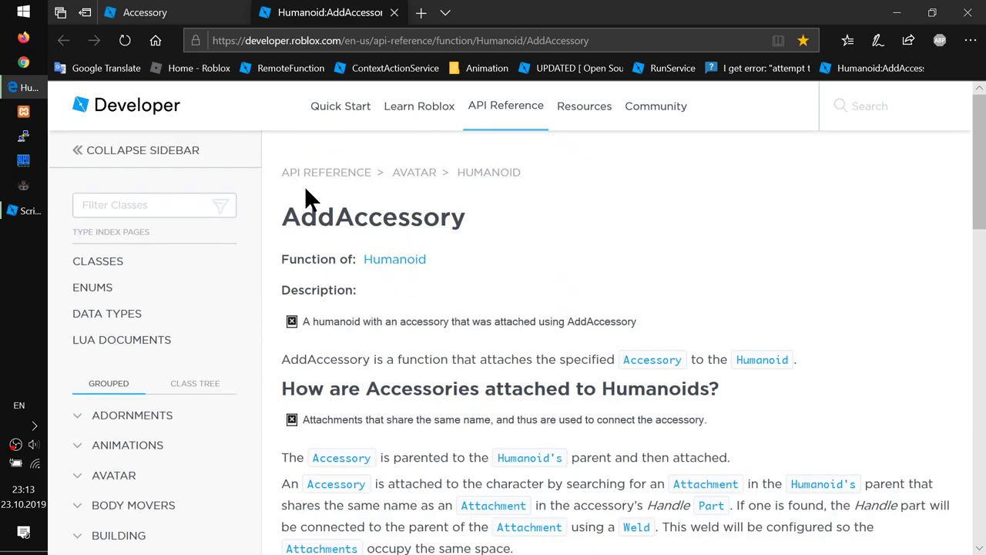
{"action": "left_click_drag", "start_coordinate": [282, 219], "coordinate": [497, 219]}
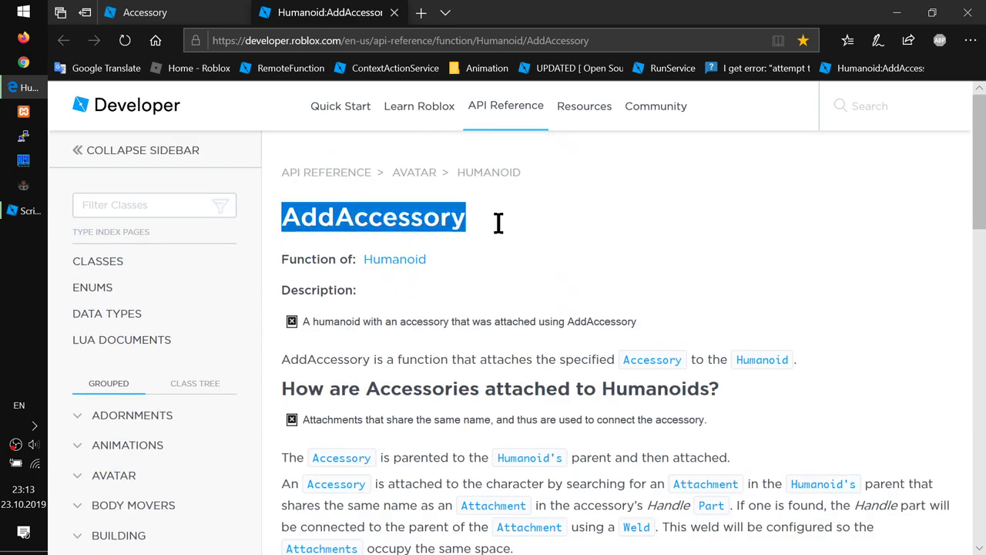
{"action": "left_click", "coordinate": [286, 220]}
{"action": "left_click_drag", "start_coordinate": [286, 221], "coordinate": [531, 233]}
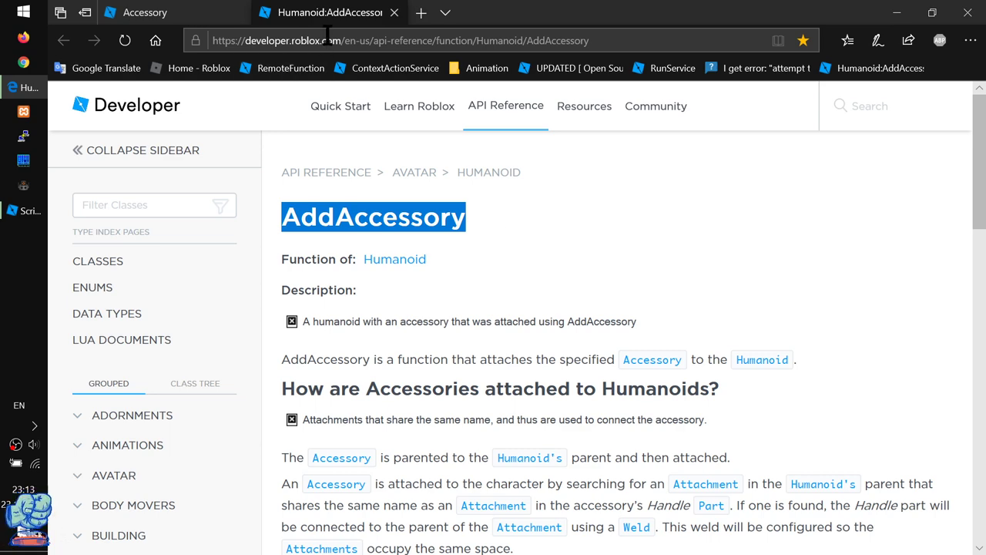
- Switch to Roblox Studio, hide the object properties to widen the code view, and remove the blank line above the "Create the Accessory" comment
{"action": "left_click", "coordinate": [23, 210]}
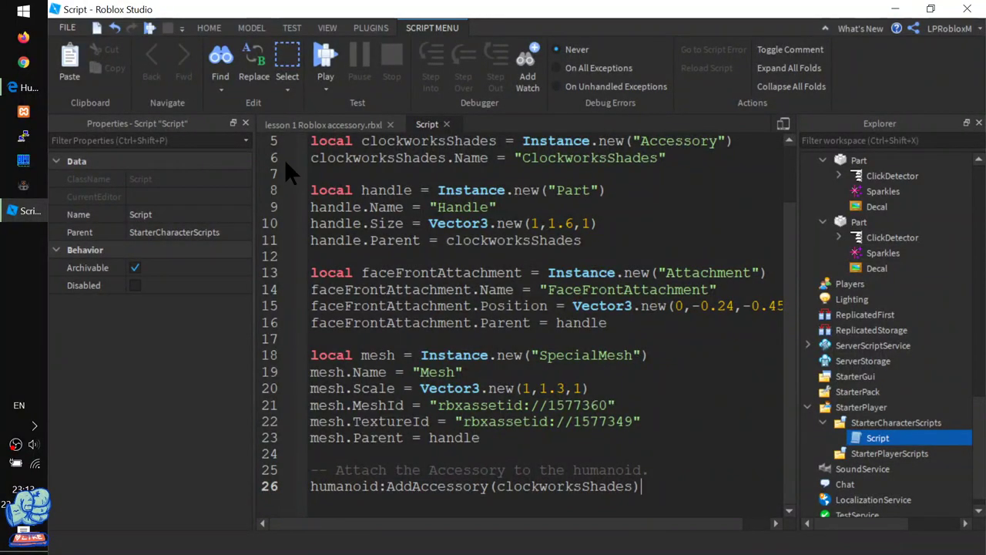
{"action": "left_click", "coordinate": [245, 123]}
{"action": "scroll", "coordinate": [329, 235], "scroll_direction": "up", "scroll_amount": 1}
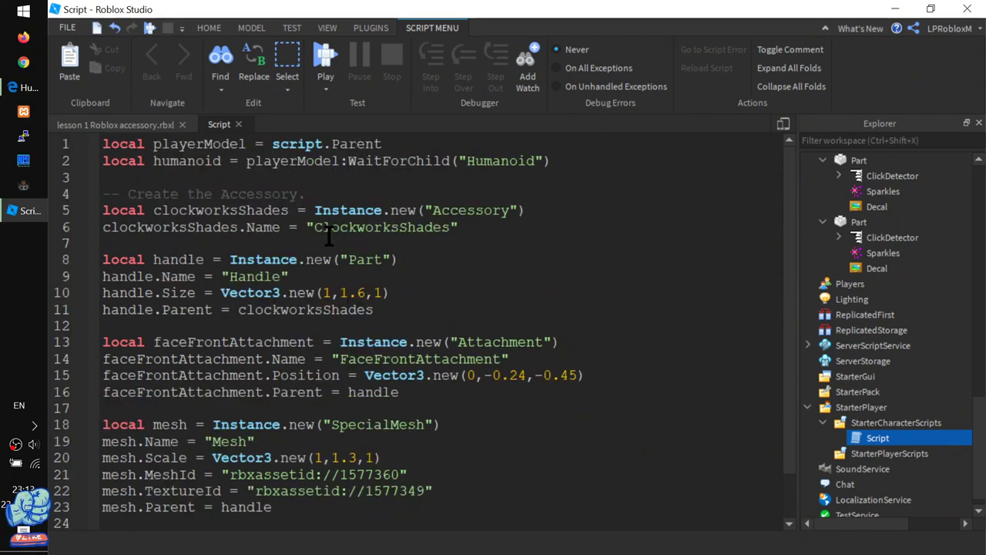
{"action": "left_click", "coordinate": [273, 178]}
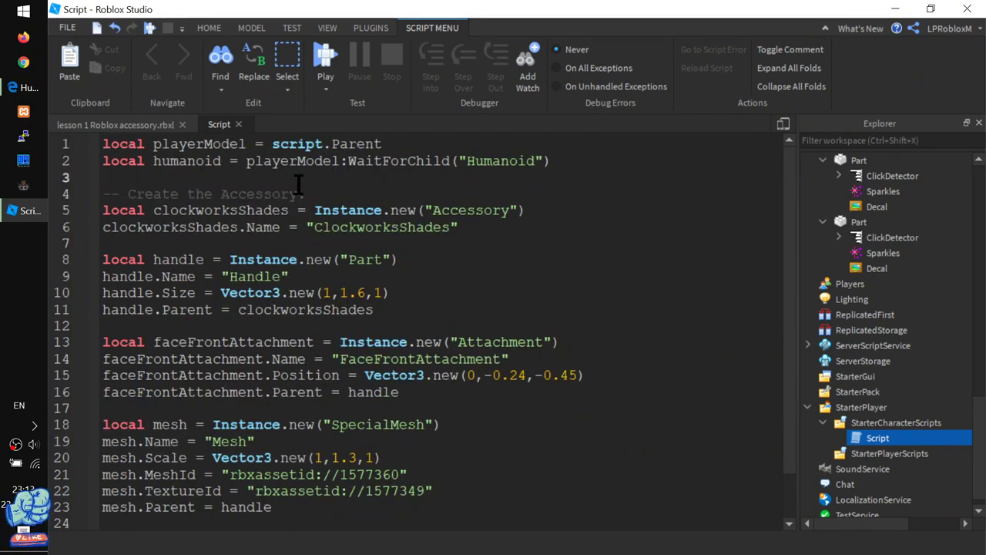
{"action": "key", "text": "Delete"}
- Examine the playerModel and humanoid declarations, the "Humanoid" child name, and the block of code that creates the Accessory
{"action": "left_click", "coordinate": [382, 144]}
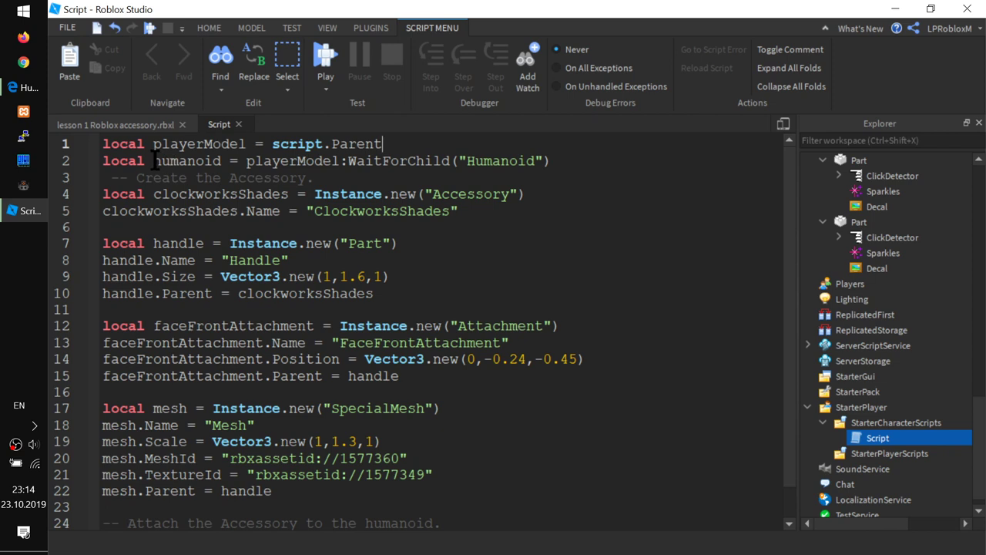
{"action": "left_click_drag", "start_coordinate": [154, 160], "coordinate": [205, 160]}
{"action": "double_click", "coordinate": [184, 143]}
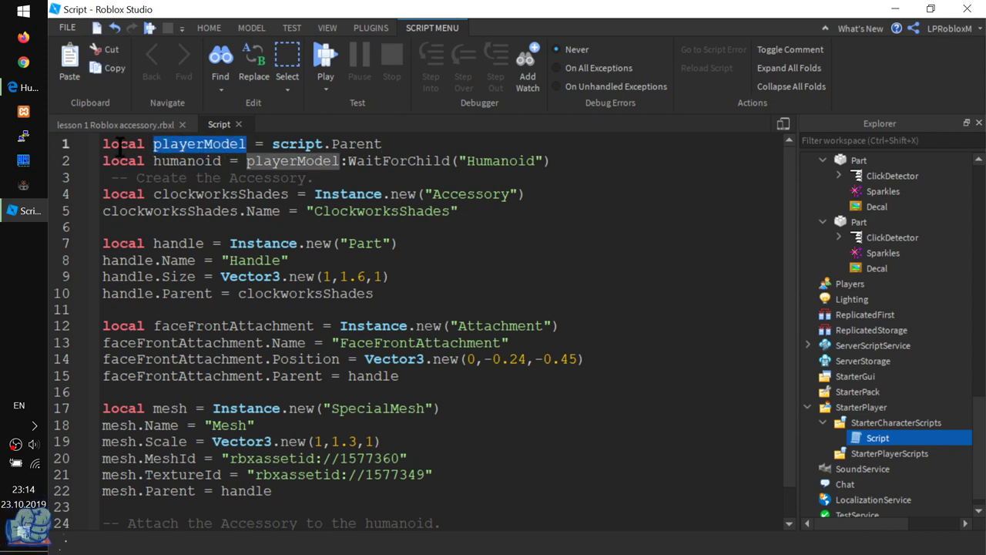
{"action": "double_click", "coordinate": [169, 160]}
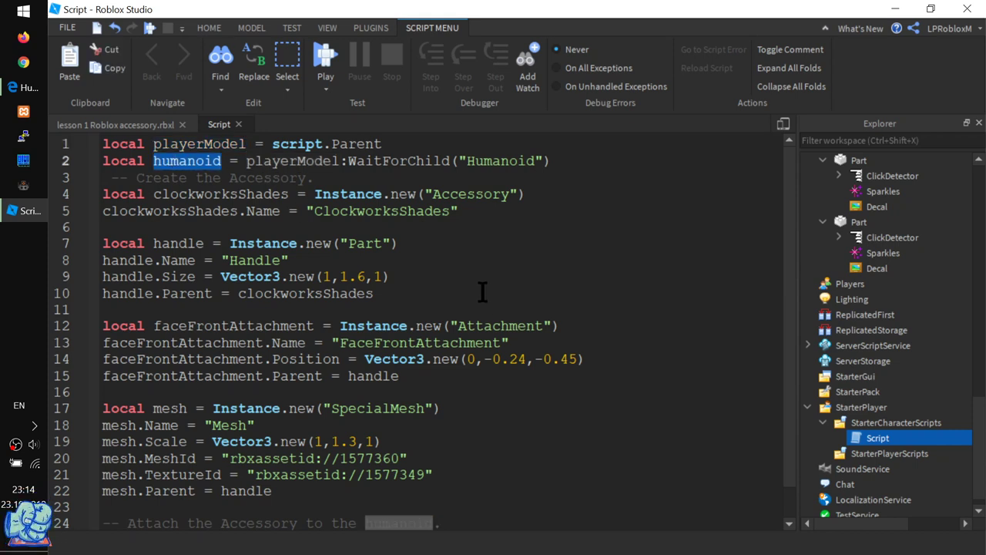
{"action": "left_click_drag", "start_coordinate": [542, 160], "coordinate": [466, 150]}
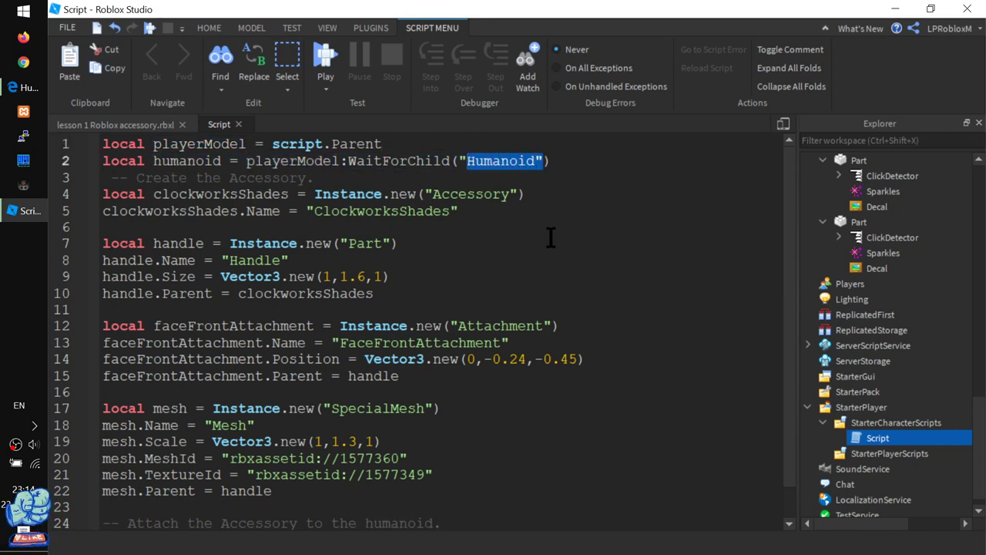
{"action": "left_click_drag", "start_coordinate": [153, 161], "coordinate": [223, 160]}
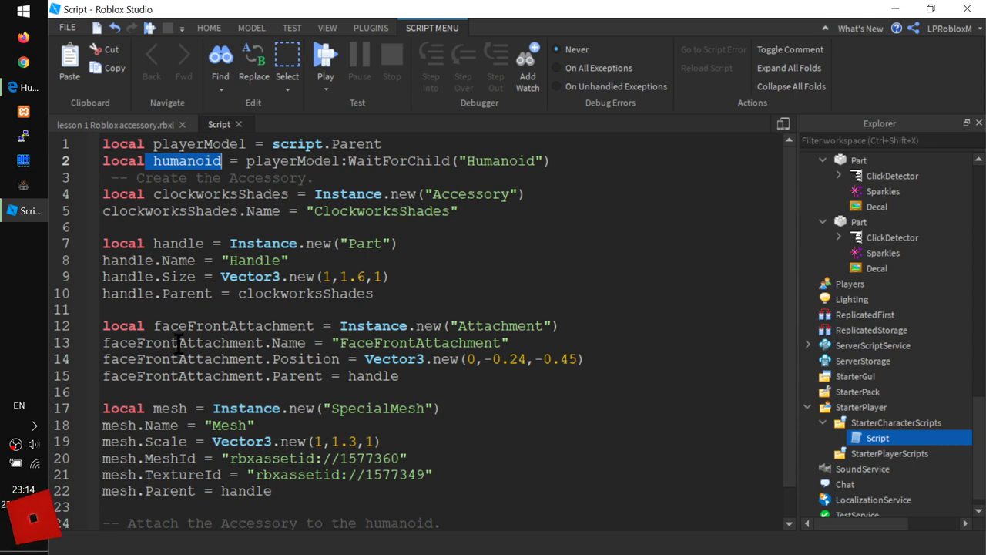
{"action": "left_click_drag", "start_coordinate": [269, 502], "coordinate": [137, 177]}
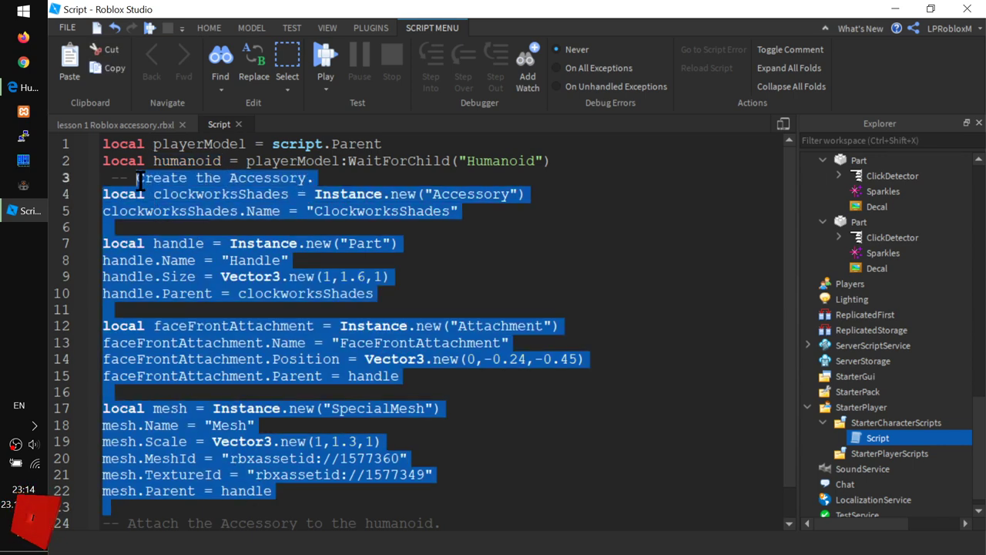
- Examine the closing humanoid:AddAccessory call in the Script and relate it to the accessory code above it
{"action": "scroll", "coordinate": [142, 185], "scroll_direction": "down", "scroll_amount": 2}
{"action": "left_click", "coordinate": [448, 505]}
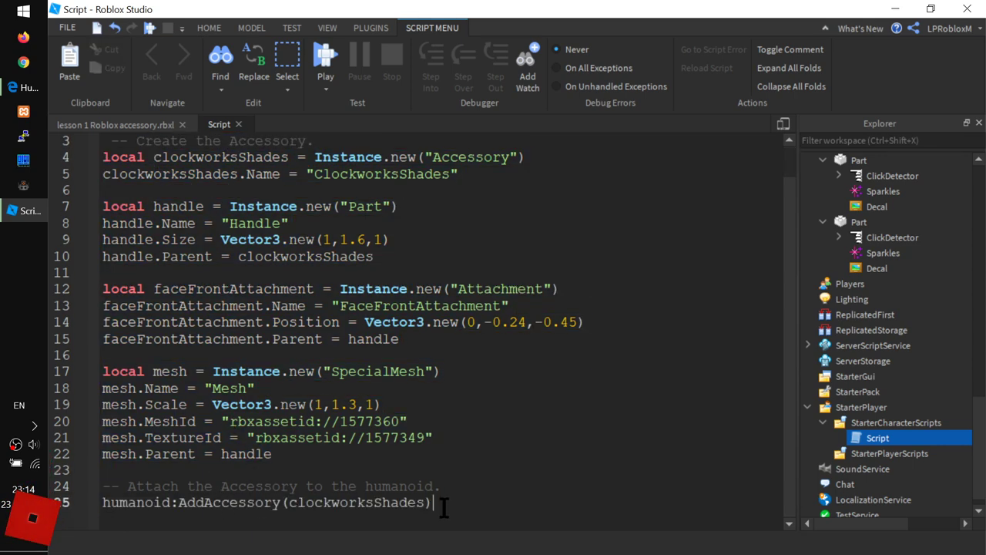
{"action": "left_click_drag", "start_coordinate": [443, 504], "coordinate": [77, 500]}
{"action": "scroll", "coordinate": [161, 397], "scroll_direction": "up", "scroll_amount": 1}
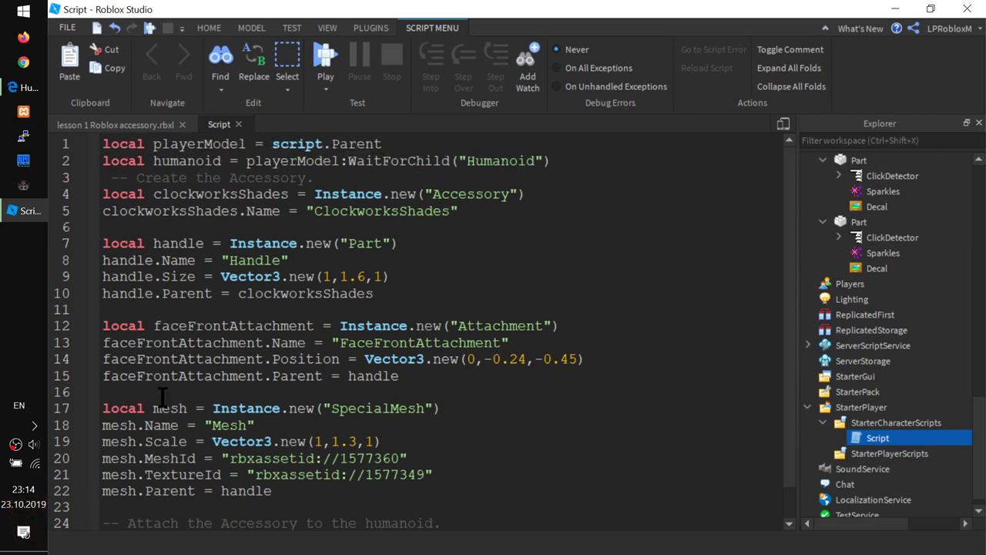
{"action": "scroll", "coordinate": [347, 262], "scroll_direction": "down", "scroll_amount": 1}
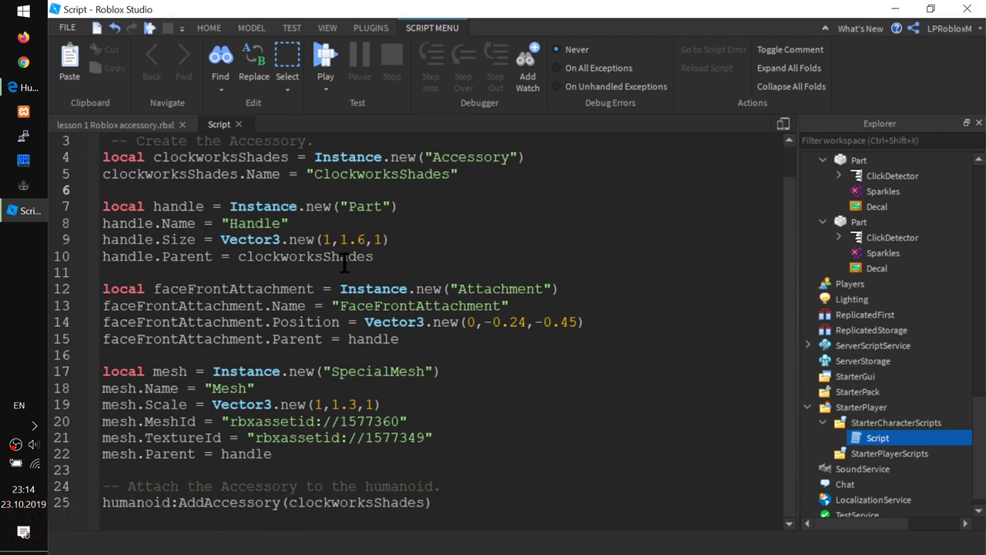
{"action": "scroll", "coordinate": [255, 231], "scroll_direction": "up", "scroll_amount": 1}
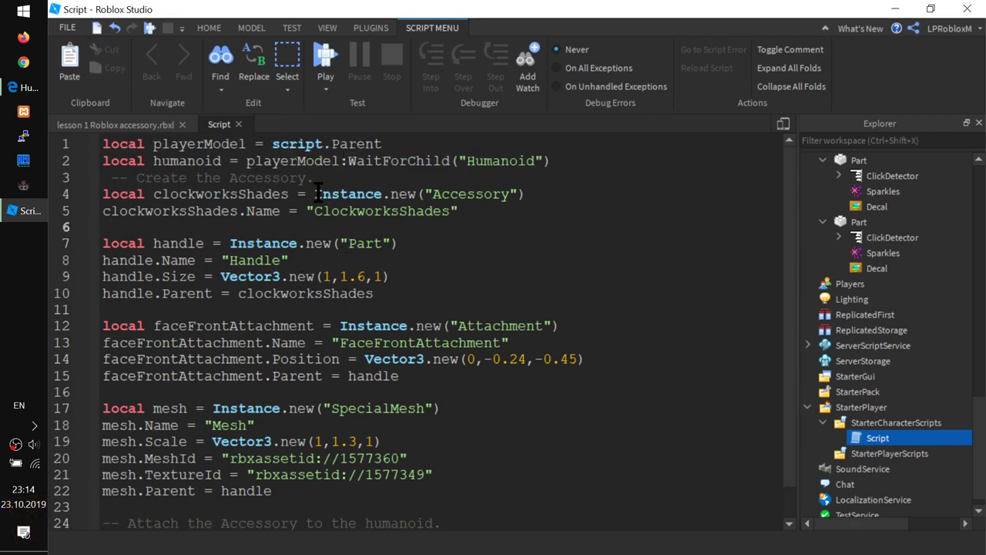
- Examine the "Accessory" instance creation, the clockworksShades variable and the "ClockworksShades" name assigned to it
{"action": "left_click_drag", "start_coordinate": [431, 194], "coordinate": [522, 199]}
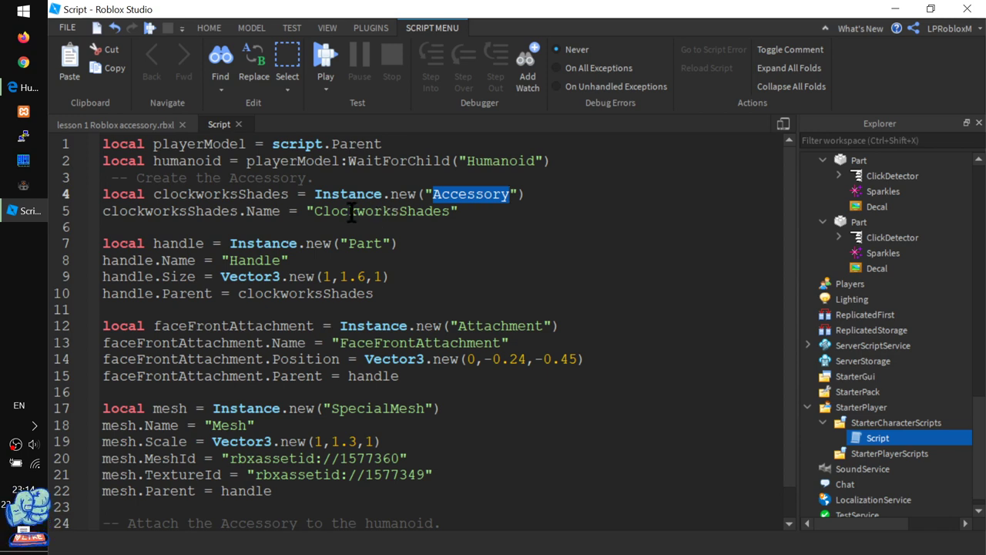
{"action": "left_click", "coordinate": [519, 194]}
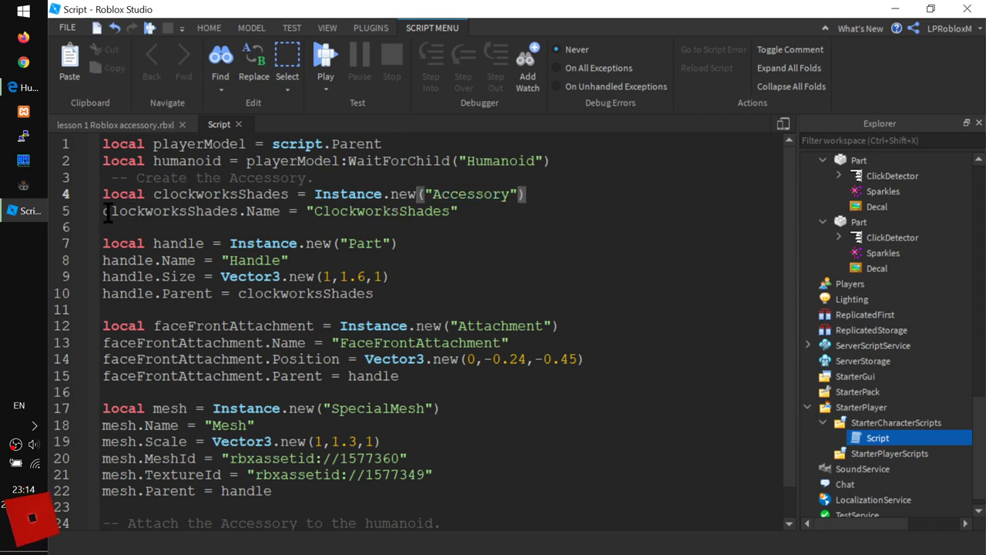
{"action": "left_click_drag", "start_coordinate": [111, 212], "coordinate": [202, 212]}
{"action": "double_click", "coordinate": [223, 195]}
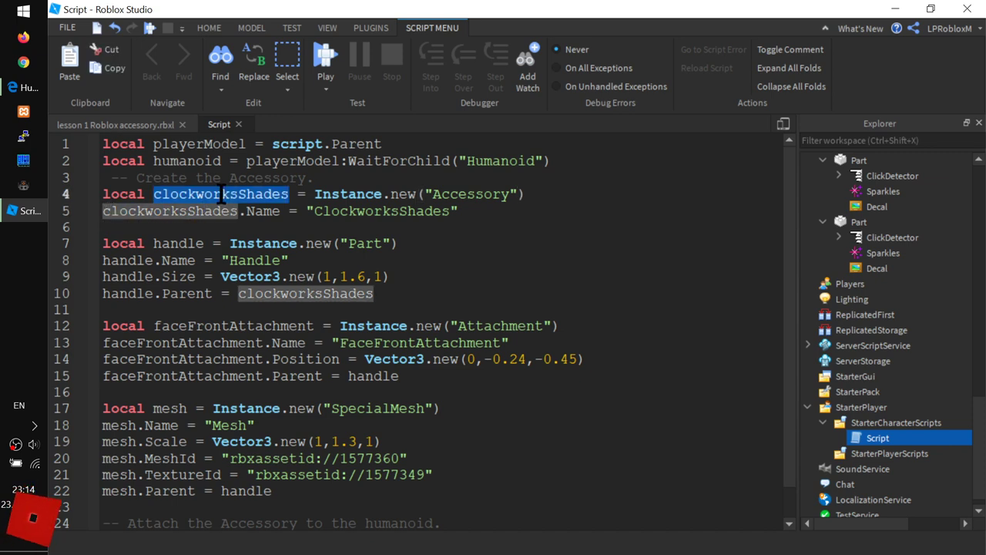
{"action": "left_click", "coordinate": [248, 212]}
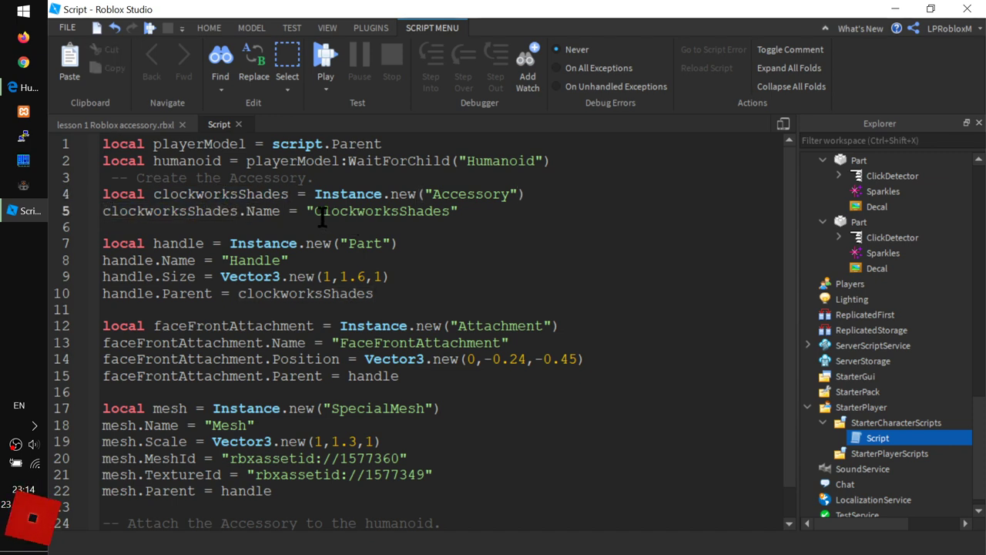
{"action": "left_click_drag", "start_coordinate": [307, 212], "coordinate": [461, 211]}
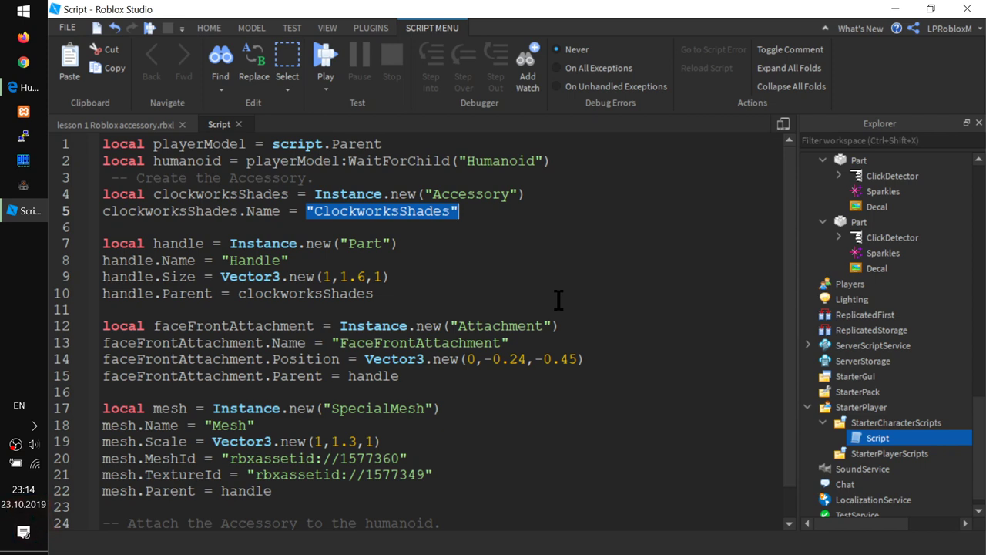
{"action": "left_click", "coordinate": [315, 211]}
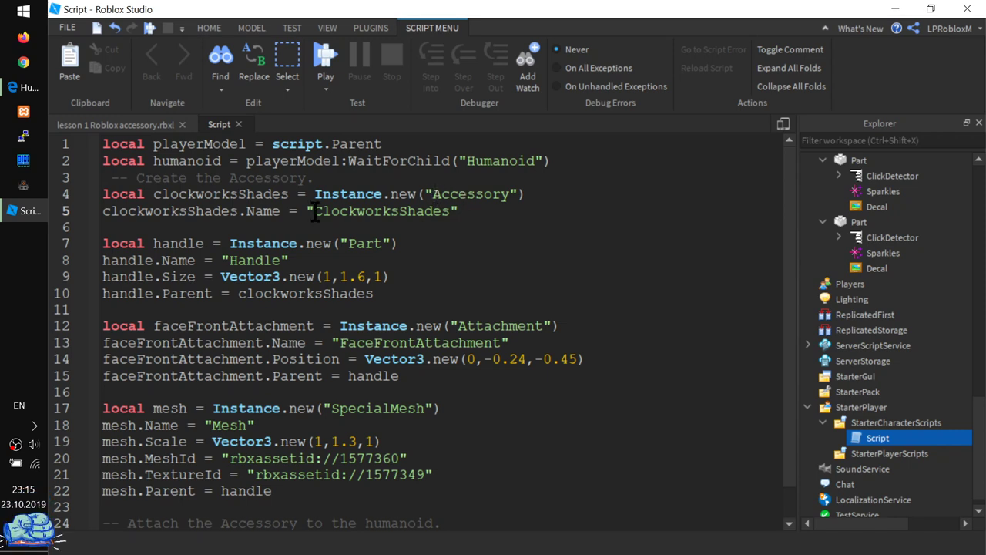
- Examine the handle, faceFrontAttachment and mesh code blocks, with a brief look at the 3D scene for comparison
{"action": "left_click_drag", "start_coordinate": [106, 243], "coordinate": [402, 300]}
{"action": "left_click", "coordinate": [137, 328]}
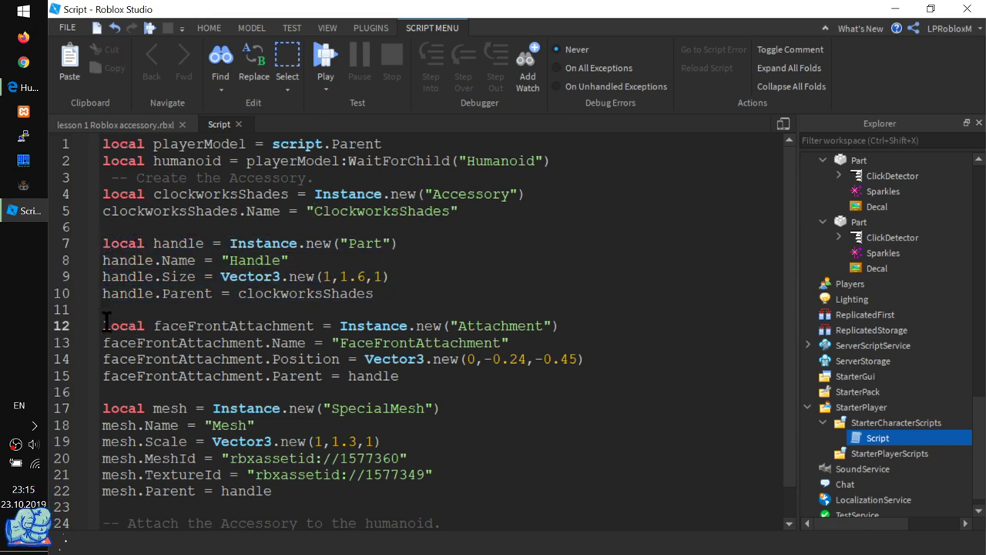
{"action": "left_click_drag", "start_coordinate": [104, 322], "coordinate": [451, 368]}
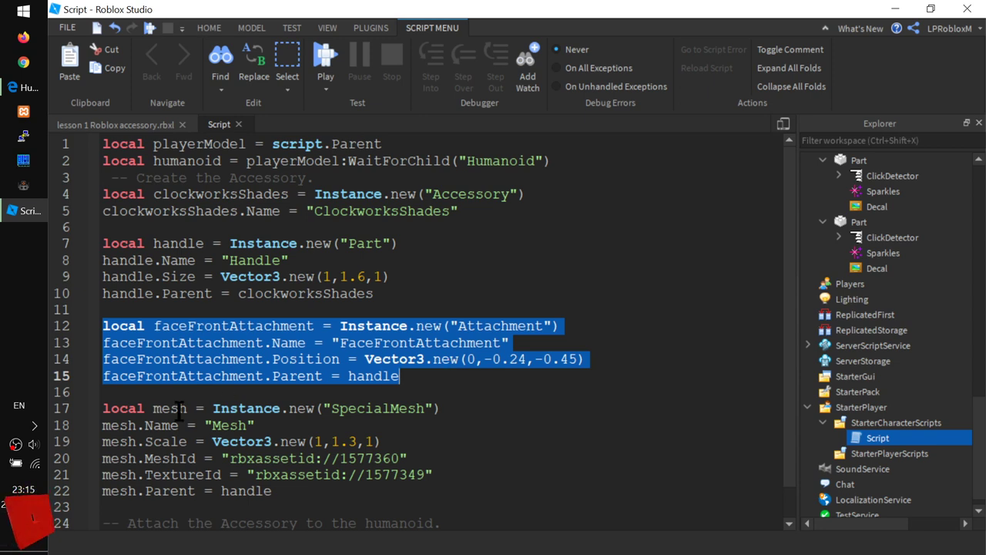
{"action": "left_click_drag", "start_coordinate": [103, 408], "coordinate": [350, 492]}
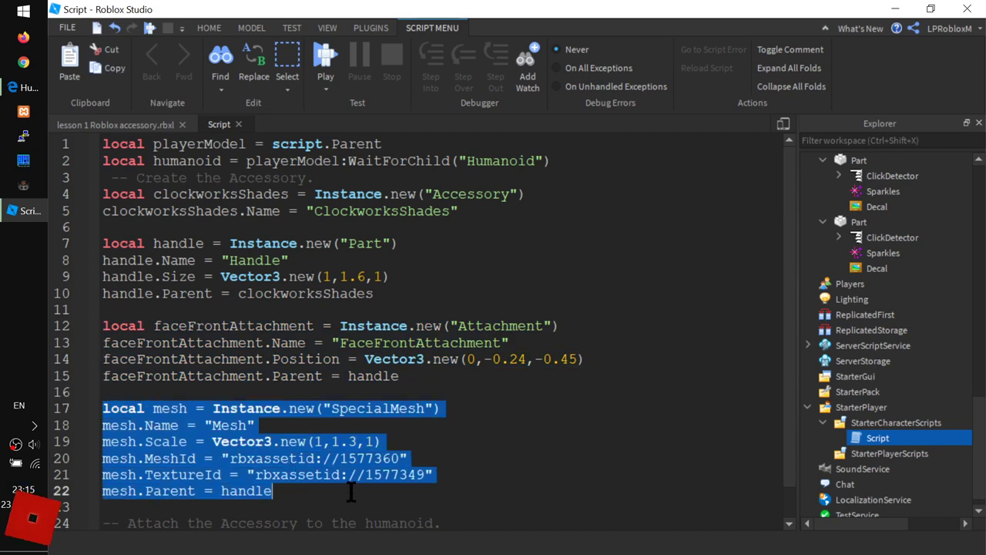
{"action": "left_click", "coordinate": [158, 124]}
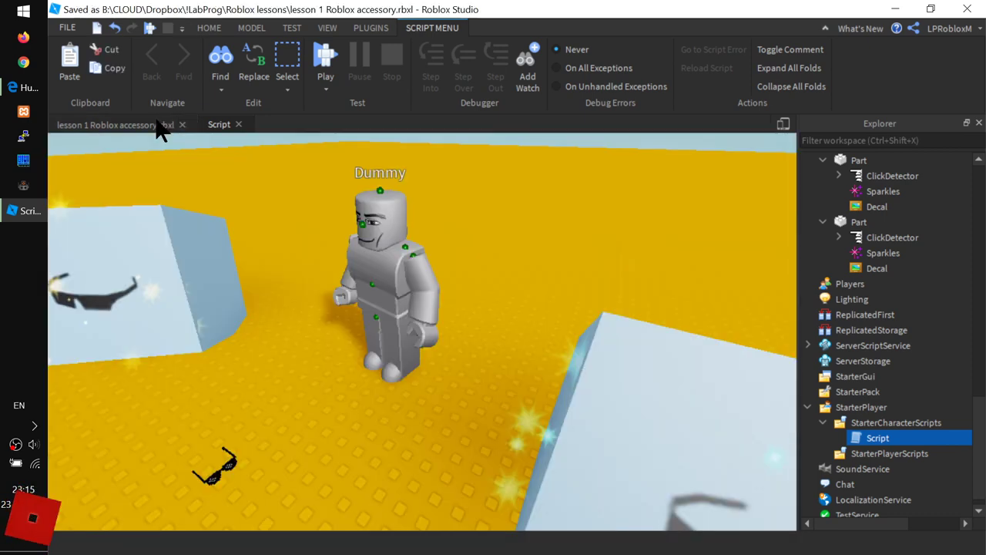
{"action": "left_click", "coordinate": [218, 124]}
{"action": "scroll", "coordinate": [335, 377], "scroll_direction": "down", "scroll_amount": 1}
{"action": "scroll", "coordinate": [343, 377], "scroll_direction": "up", "scroll_amount": 1}
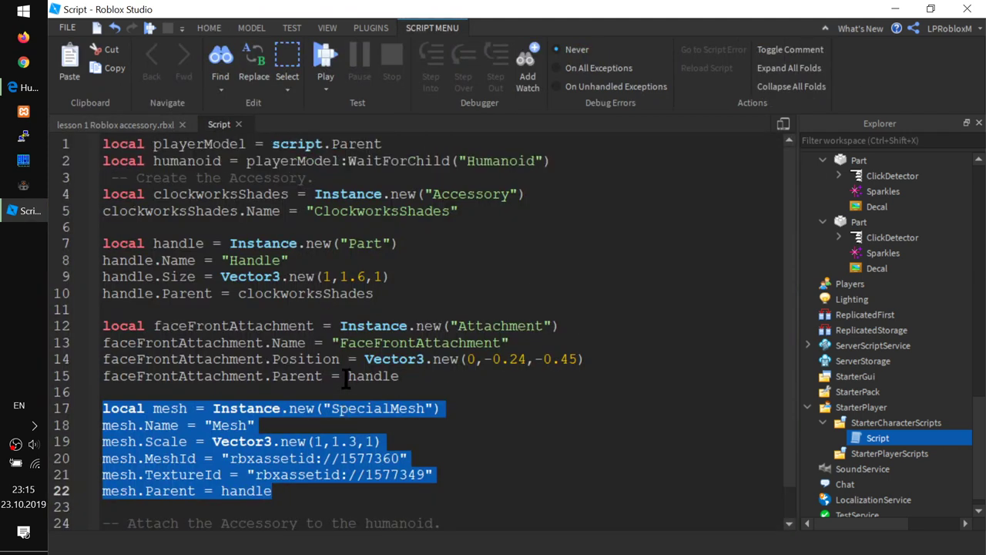
- Examine the handle's Part creation line, its "Handle" name and its Size property
{"action": "left_click_drag", "start_coordinate": [170, 260], "coordinate": [178, 247]}
{"action": "left_click", "coordinate": [124, 244]}
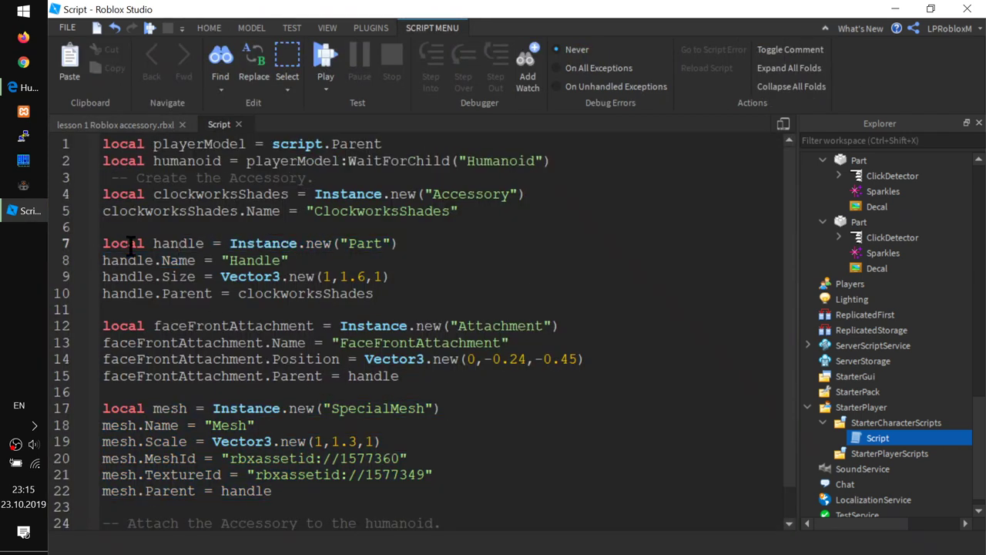
{"action": "left_click_drag", "start_coordinate": [394, 243], "coordinate": [156, 244]}
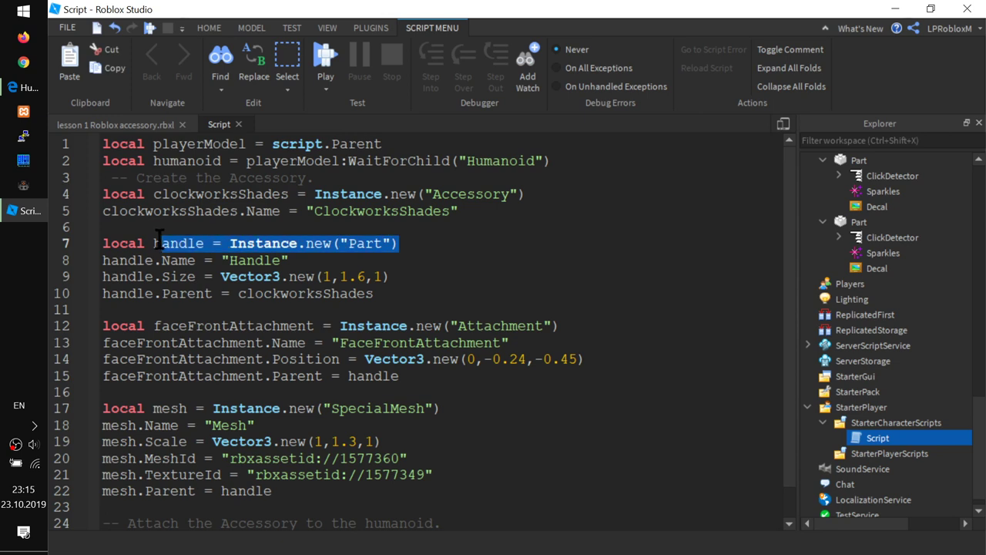
{"action": "left_click", "coordinate": [412, 245]}
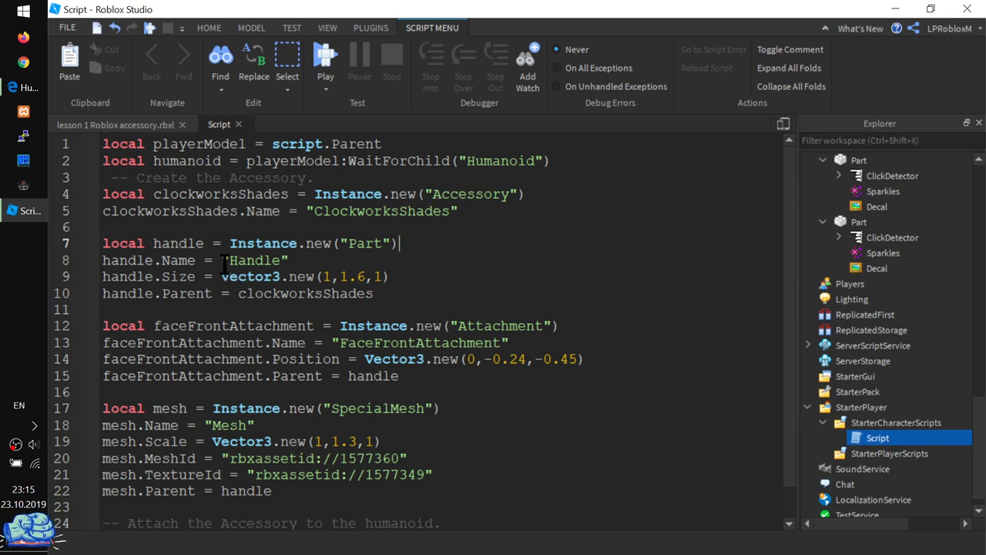
{"action": "left_click_drag", "start_coordinate": [229, 260], "coordinate": [258, 259]}
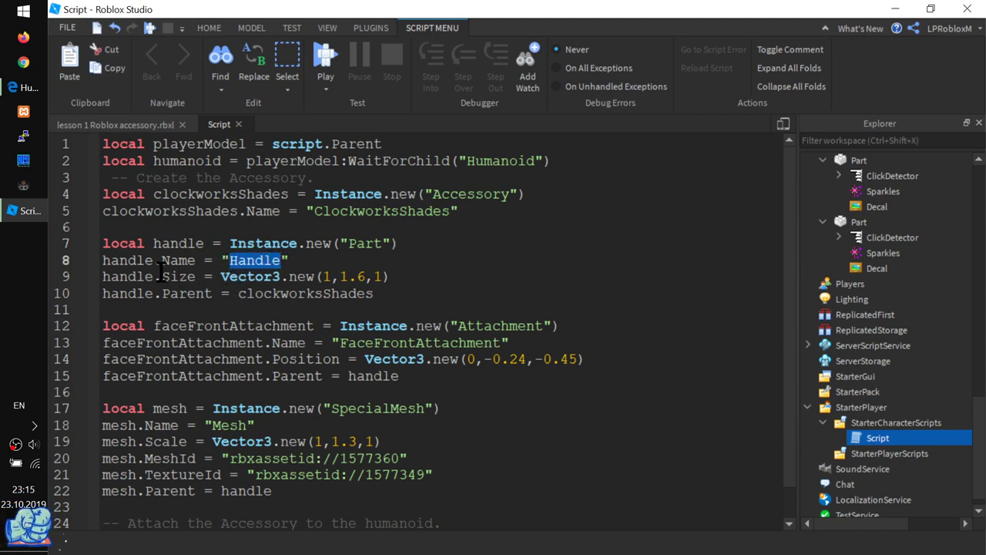
{"action": "left_click_drag", "start_coordinate": [161, 276], "coordinate": [221, 276]}
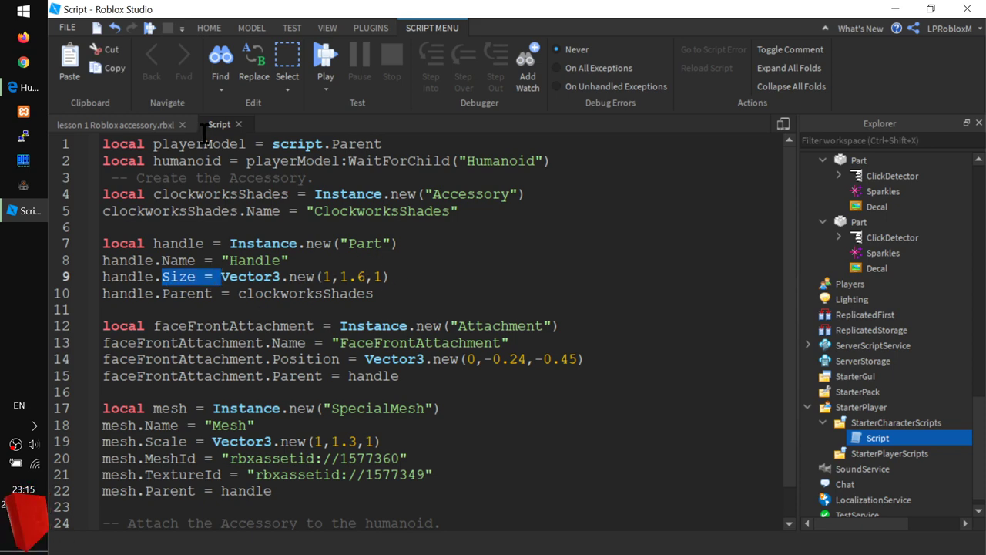
- Inspect the loose glasses beside the Dummy in the 3D scene from several angles, and return to the Script
{"action": "left_click", "coordinate": [147, 125]}
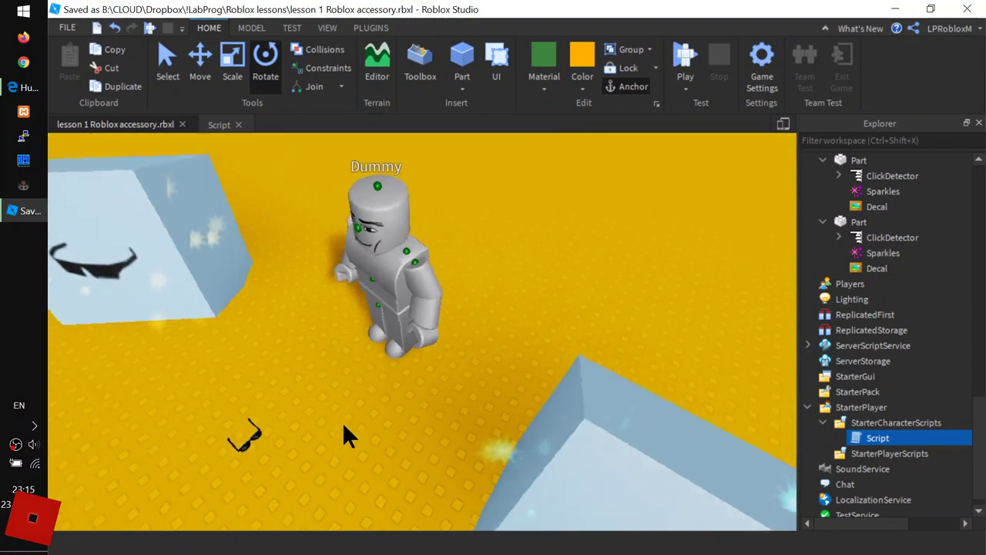
{"action": "scroll", "coordinate": [342, 422], "scroll_direction": "down", "scroll_amount": 1}
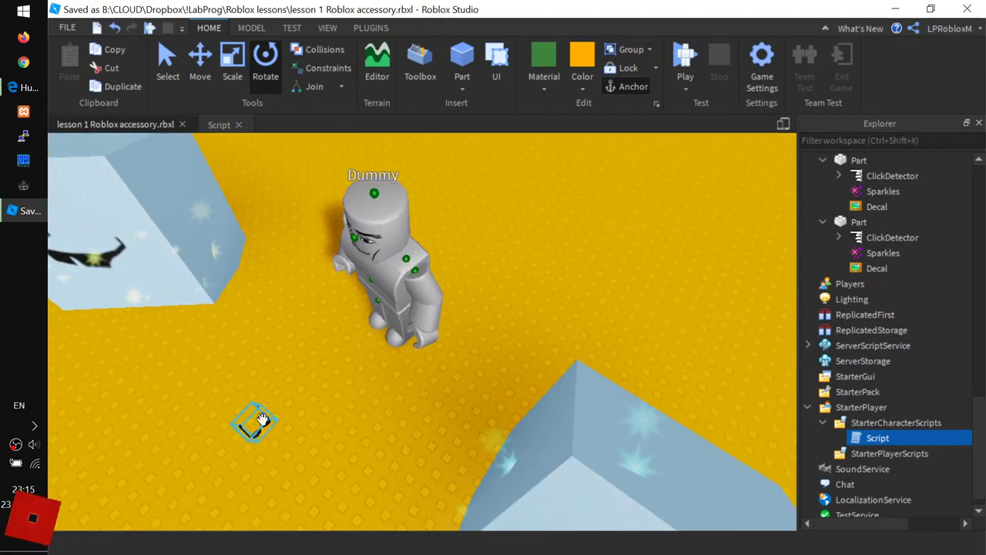
{"action": "right_click_drag", "start_coordinate": [257, 421], "coordinate": [259, 415]}
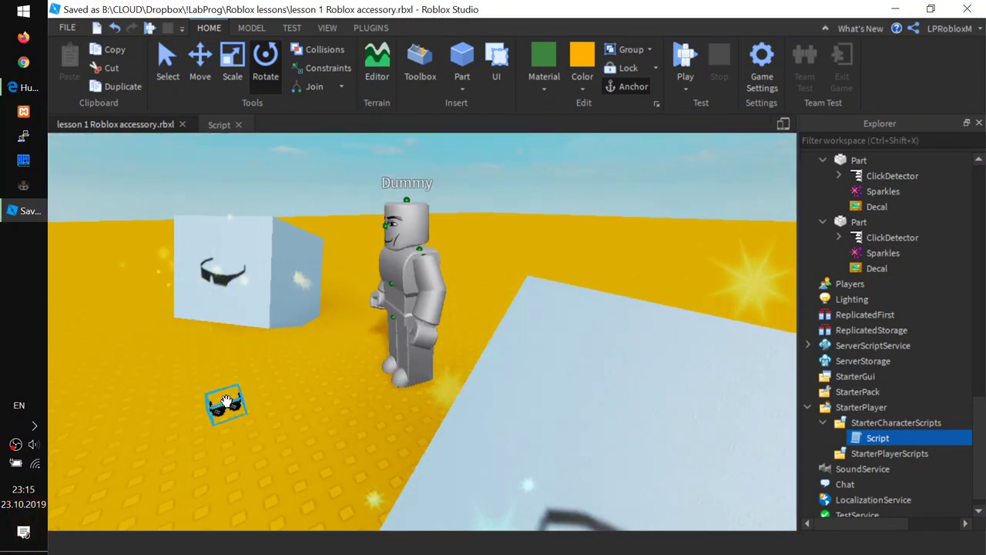
{"action": "scroll", "coordinate": [227, 412], "scroll_direction": "up", "scroll_amount": 2}
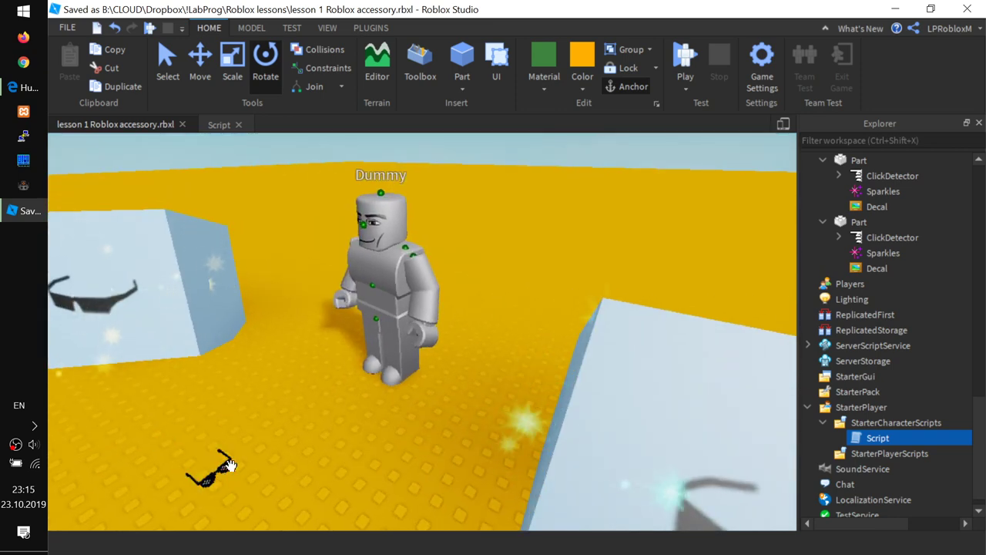
{"action": "left_click", "coordinate": [216, 125]}
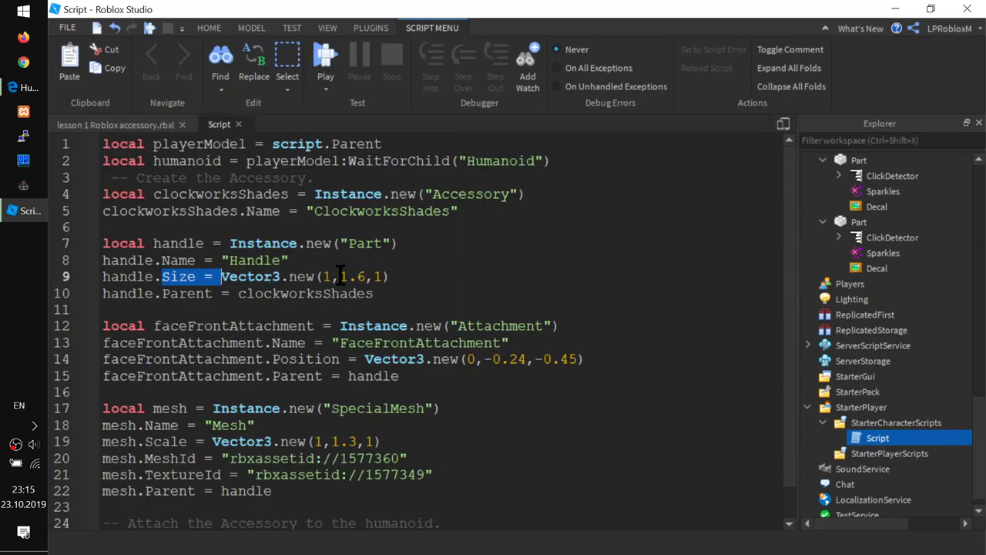
- Examine the individual Vector3 values of the handle's size and compare them with the Dummy and glasses in the 3D scene
{"action": "left_click_drag", "start_coordinate": [339, 276], "coordinate": [363, 276]}
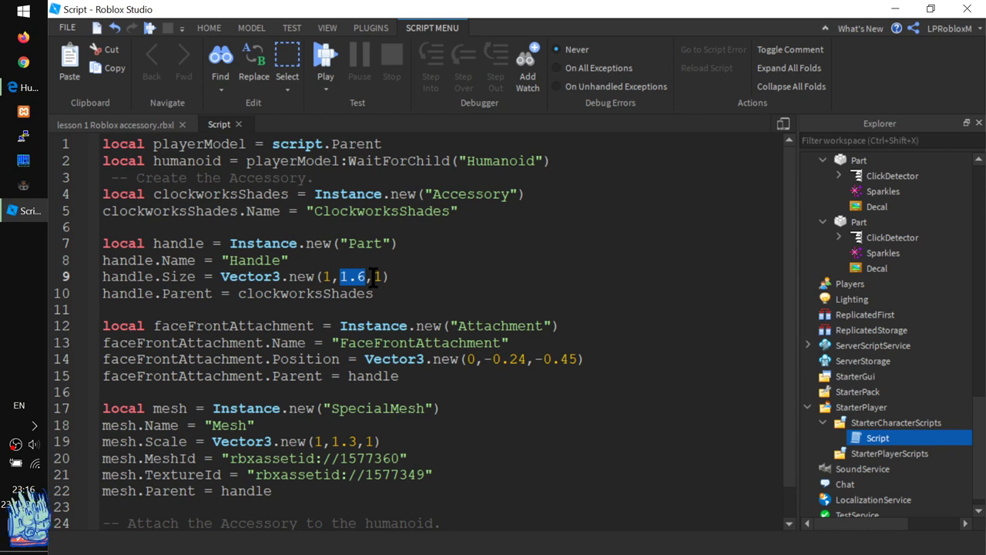
{"action": "left_click_drag", "start_coordinate": [374, 276], "coordinate": [387, 276]}
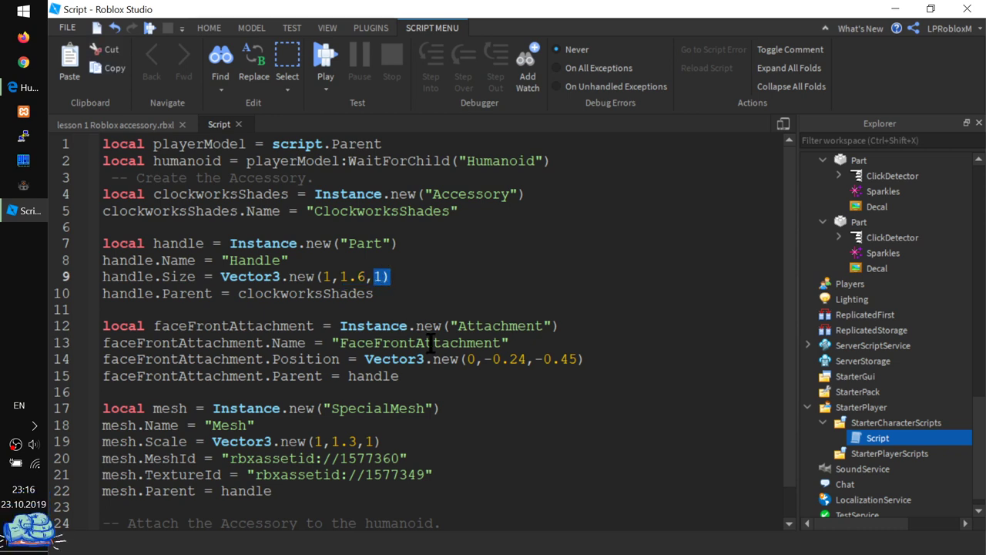
{"action": "left_click", "coordinate": [383, 276]}
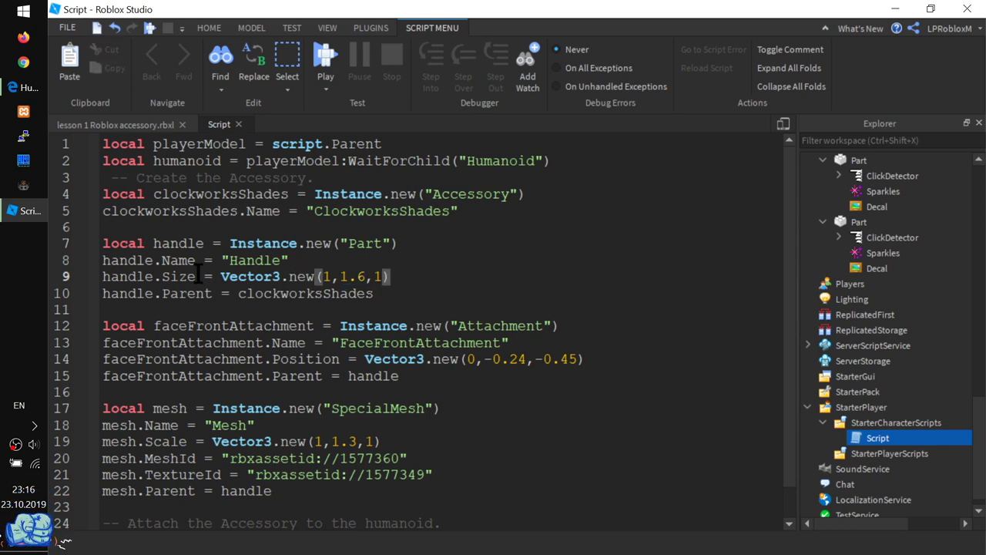
{"action": "key", "text": "End"}
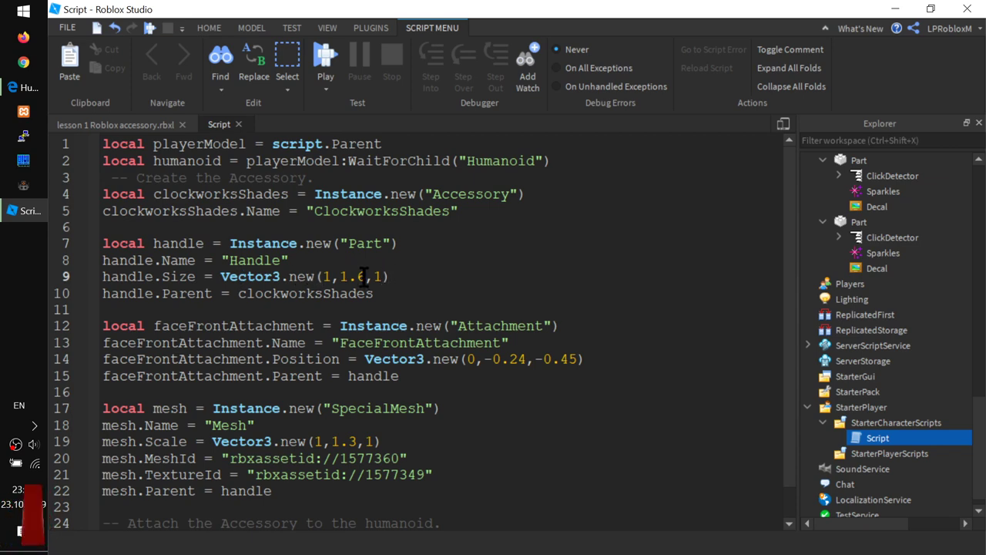
{"action": "left_click_drag", "start_coordinate": [319, 275], "coordinate": [390, 276]}
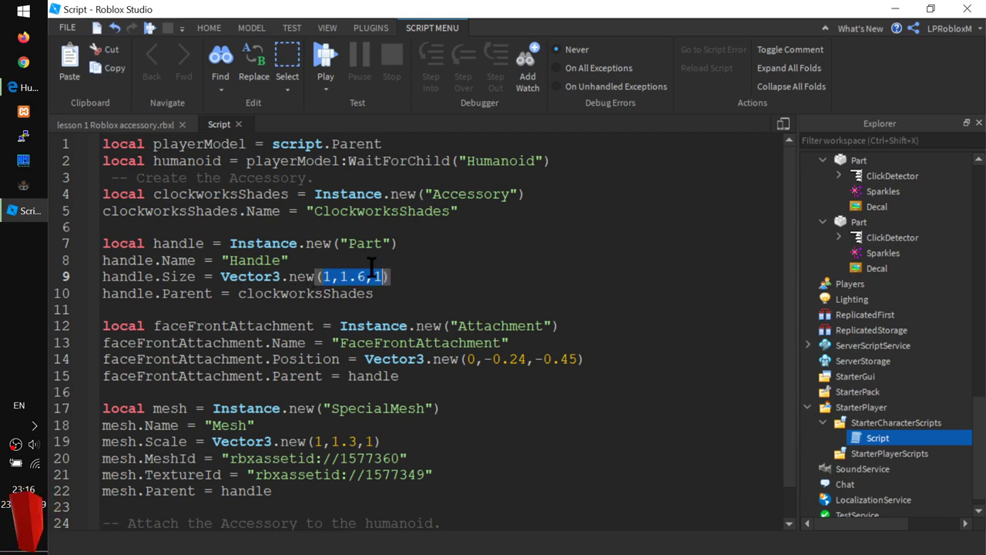
{"action": "left_click", "coordinate": [146, 125]}
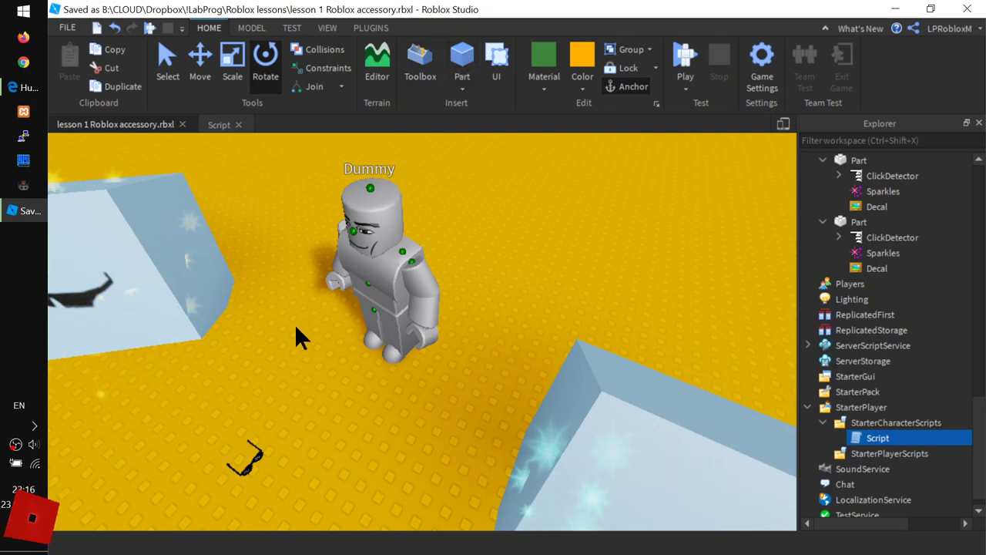
{"action": "left_click", "coordinate": [212, 124]}
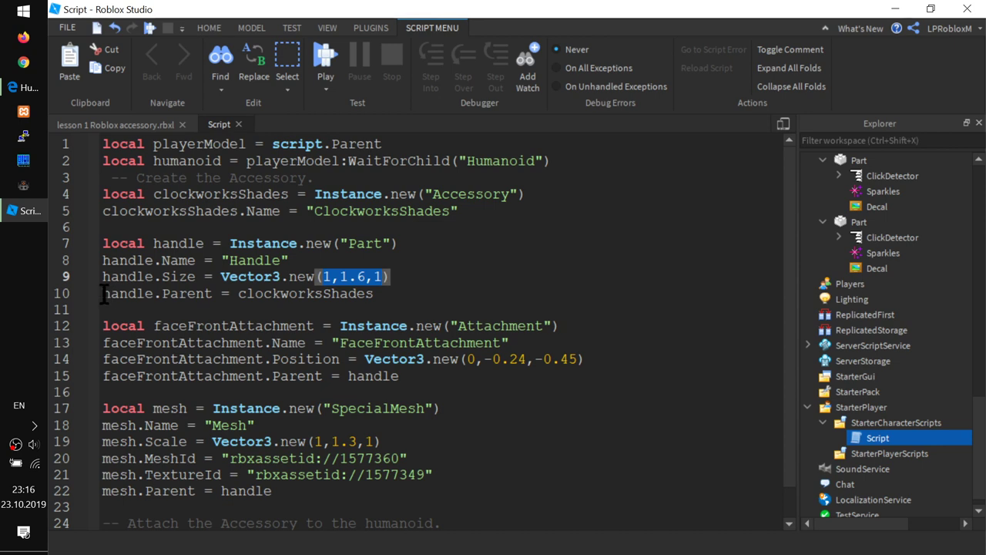
- Examine the handle.Parent assignment and trace where clockworksShades is used throughout the Script
{"action": "left_click_drag", "start_coordinate": [103, 295], "coordinate": [199, 291]}
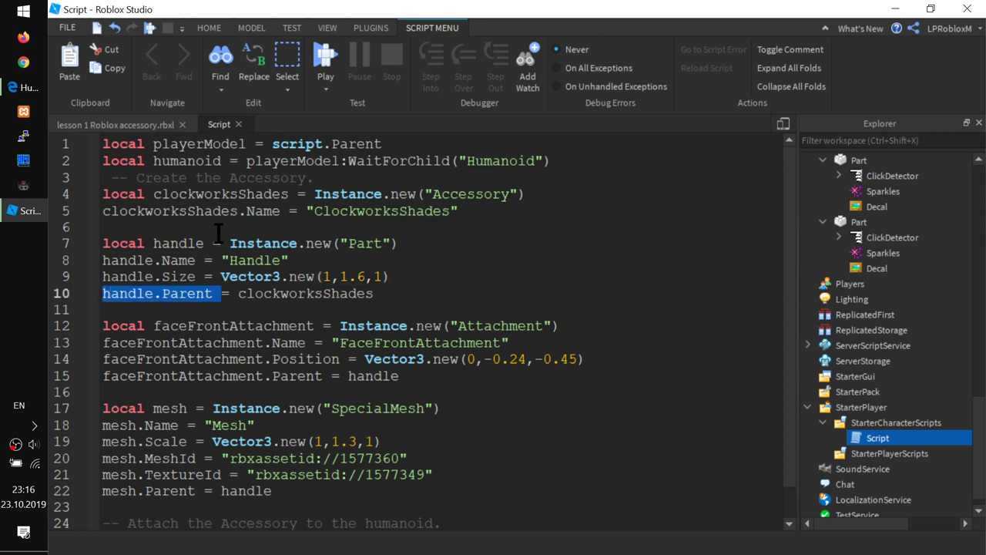
{"action": "double_click", "coordinate": [195, 209]}
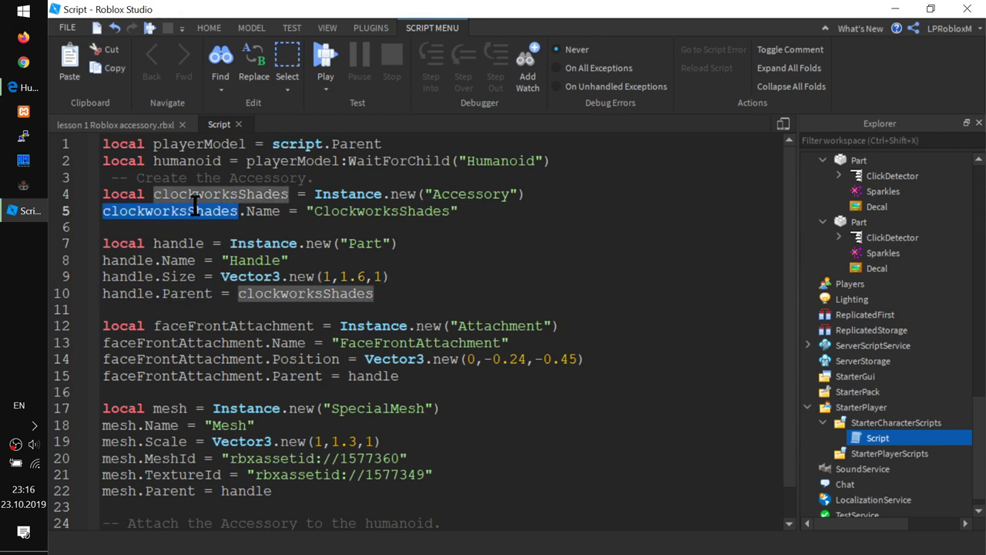
{"action": "scroll", "coordinate": [189, 362], "scroll_direction": "down", "scroll_amount": 1}
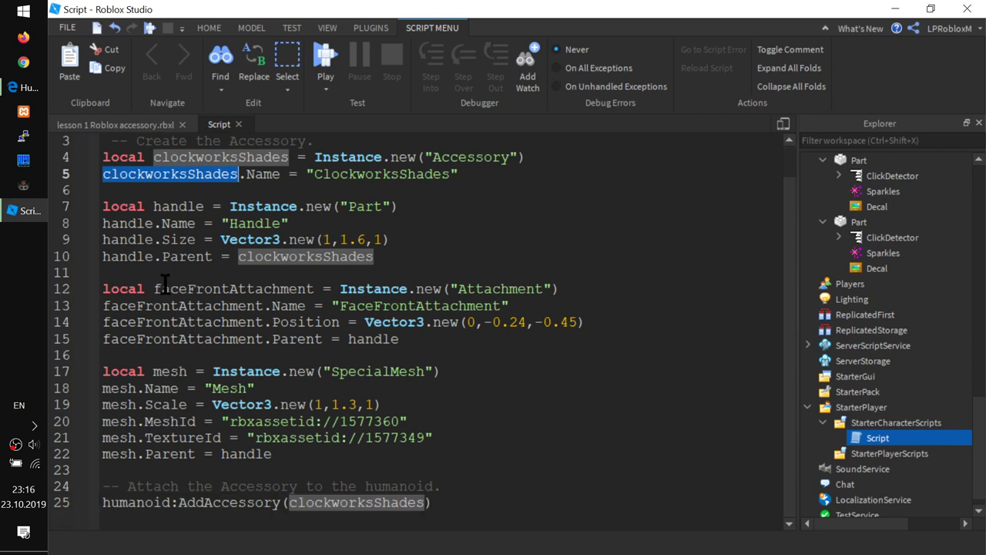
- Examine faceFrontAttachment's Attachment creation line and Name assignment, and copy the name string FaceFrontAttachment
{"action": "double_click", "coordinate": [198, 288]}
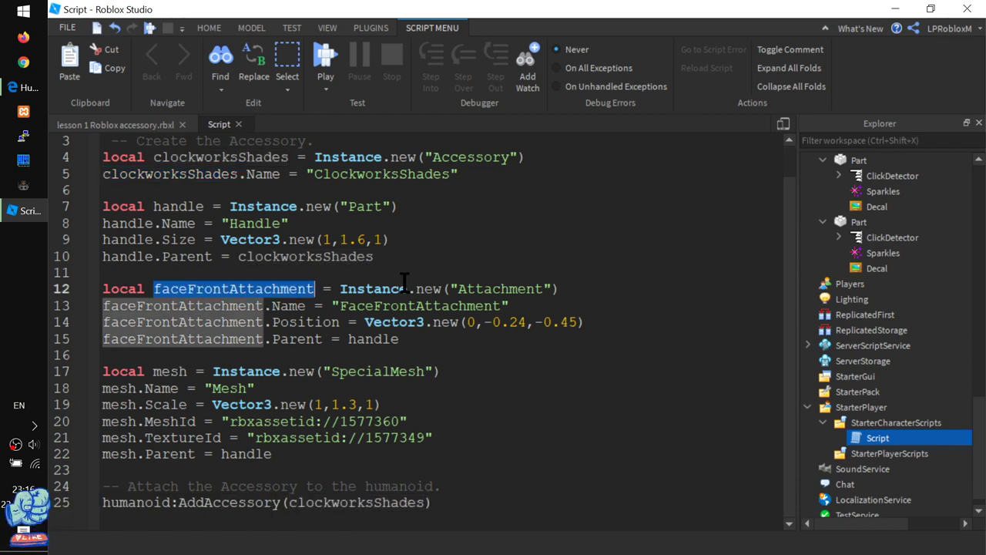
{"action": "left_click_drag", "start_coordinate": [573, 288], "coordinate": [373, 288]}
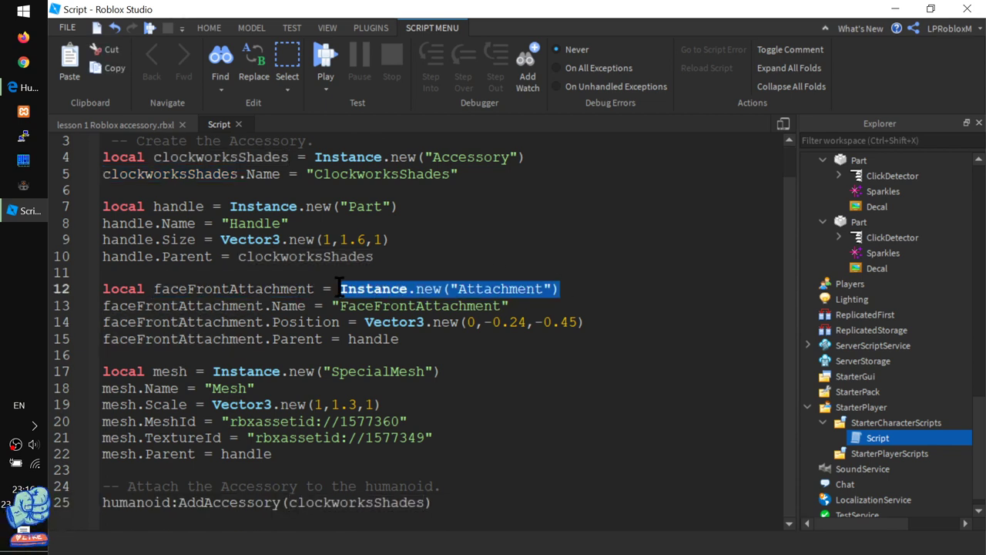
{"action": "double_click", "coordinate": [469, 290]}
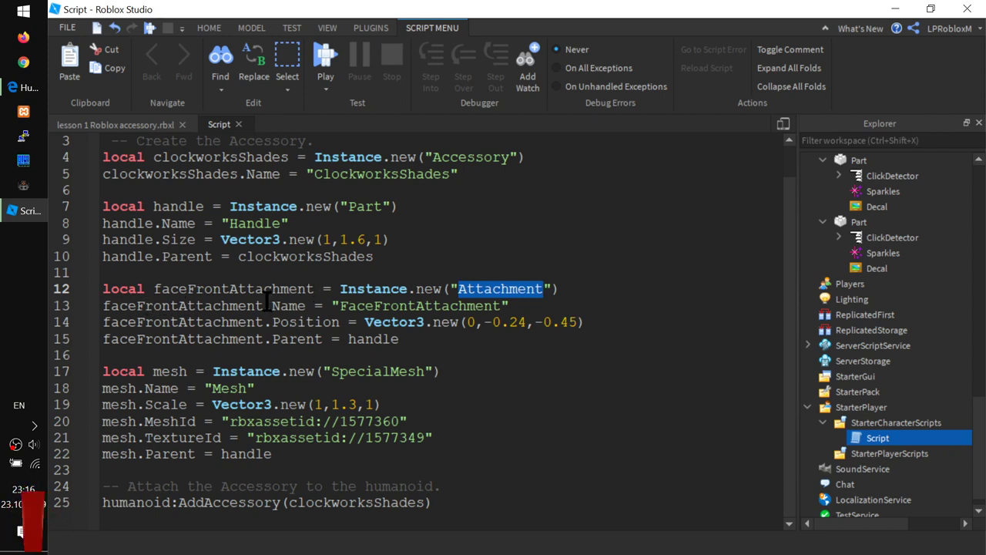
{"action": "left_click_drag", "start_coordinate": [267, 305], "coordinate": [300, 290]}
{"action": "double_click", "coordinate": [420, 306]}
{"action": "key", "text": "ctrl+c"}
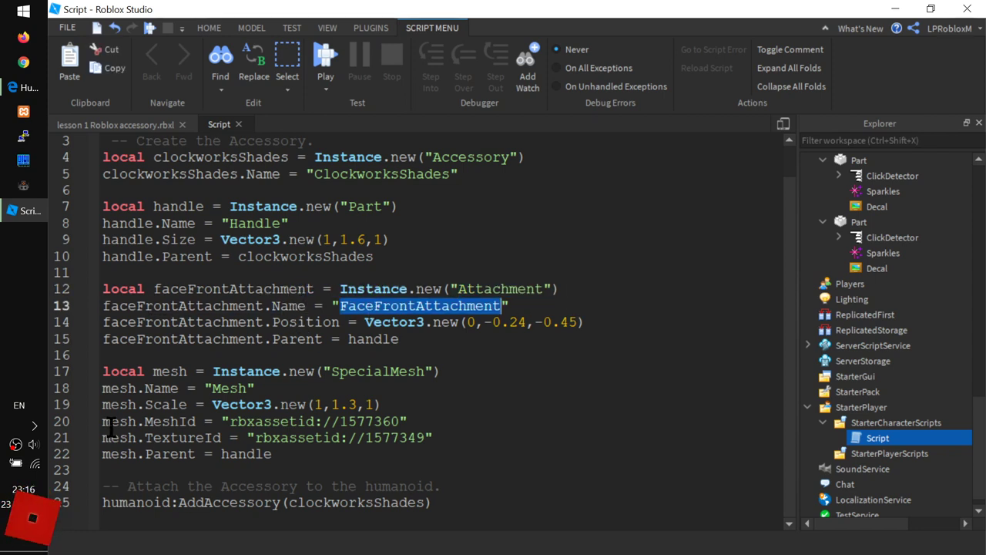
- Compare the FaceFrontAttachment, FaceCenterAttachment and HairAttachment points on the Dummy's head in the 3D scene
{"action": "left_click", "coordinate": [133, 125]}
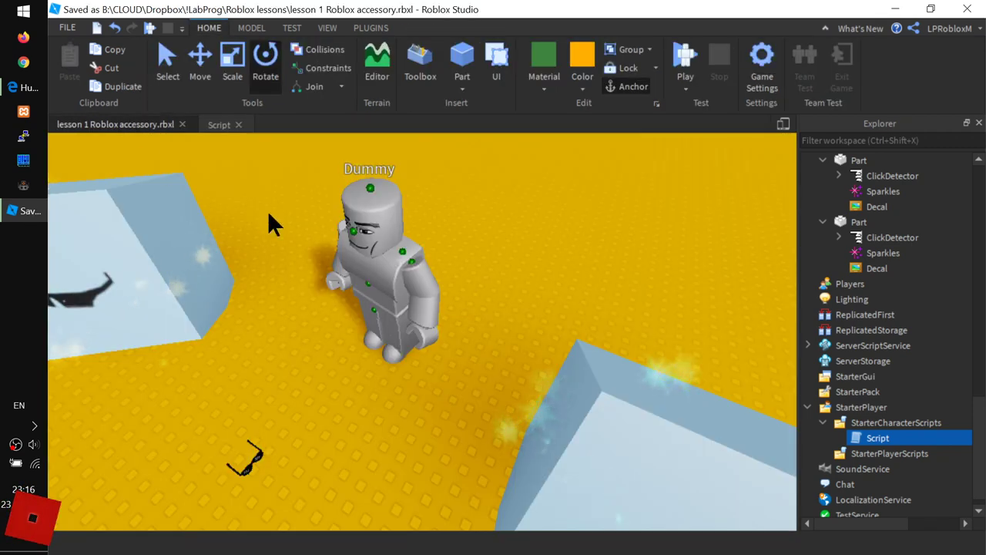
{"action": "left_click", "coordinate": [358, 232]}
{"action": "scroll", "coordinate": [913, 231], "scroll_direction": "up", "scroll_amount": 3}
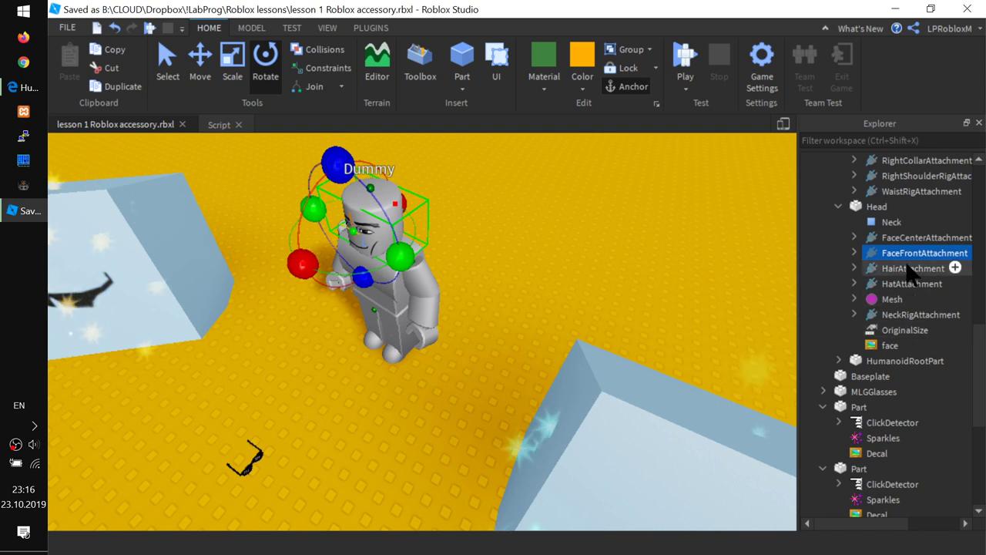
{"action": "left_click", "coordinate": [899, 238]}
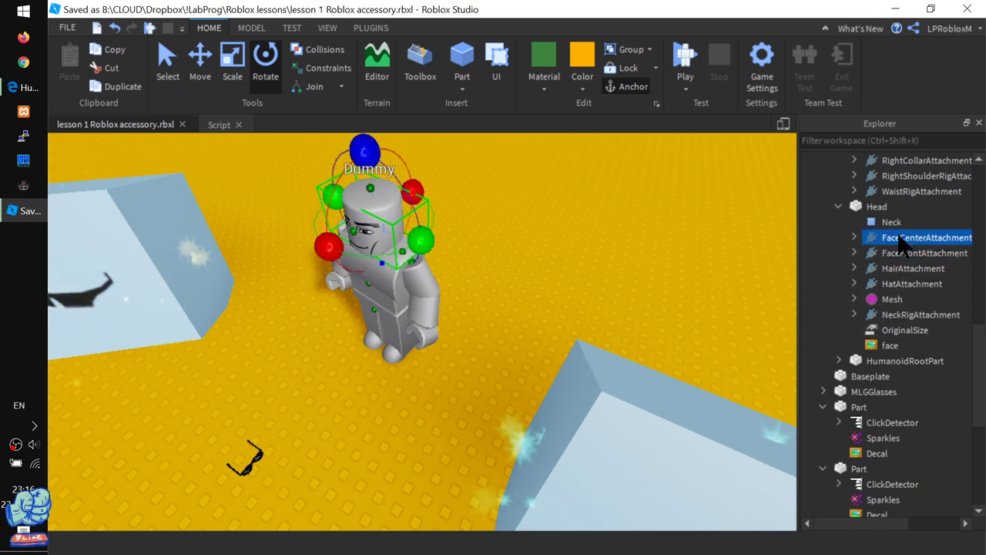
{"action": "left_click", "coordinate": [884, 269]}
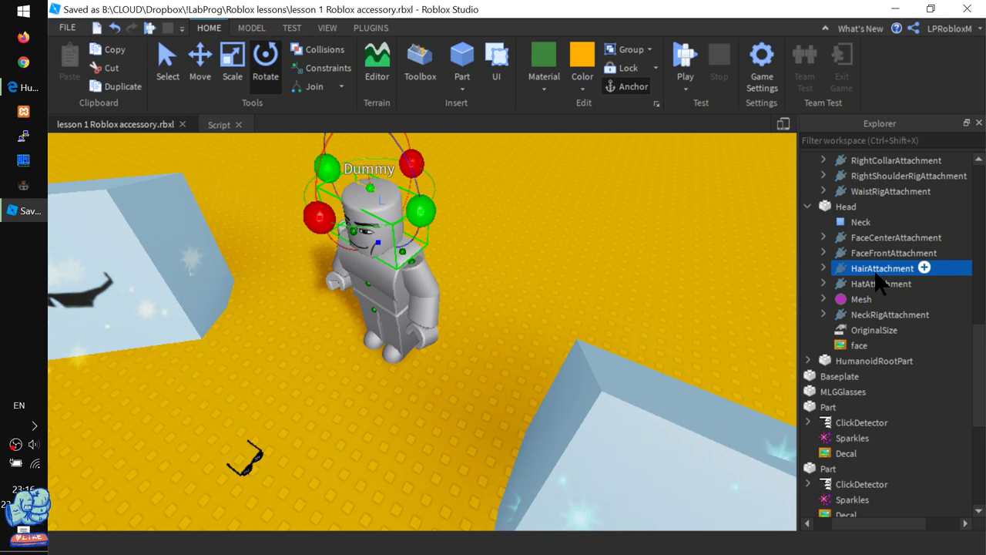
- Add the trailing comment "--FaceFrontAttachment" to the faceFrontAttachment.Name line of the Script
{"action": "left_click", "coordinate": [218, 124]}
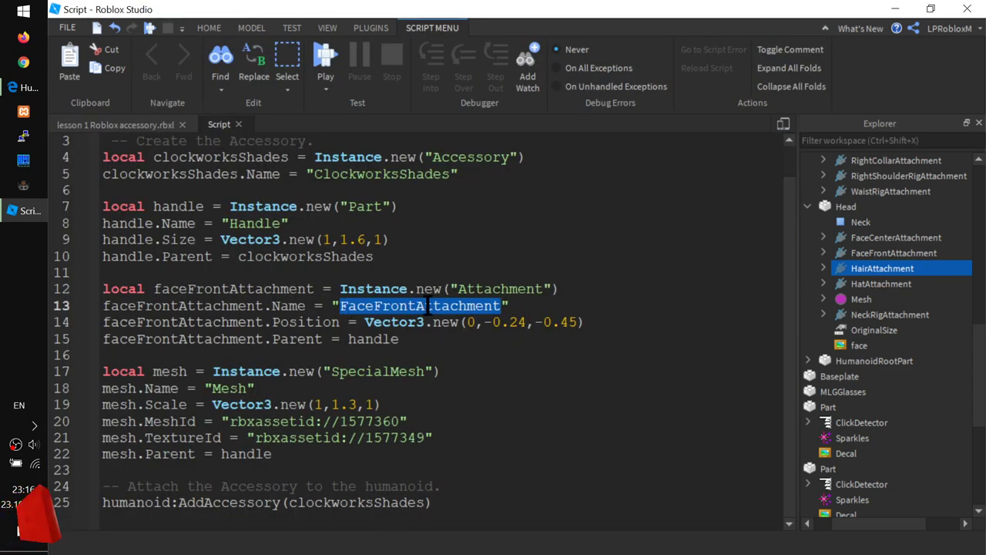
{"action": "left_click_drag", "start_coordinate": [545, 312], "coordinate": [545, 290]}
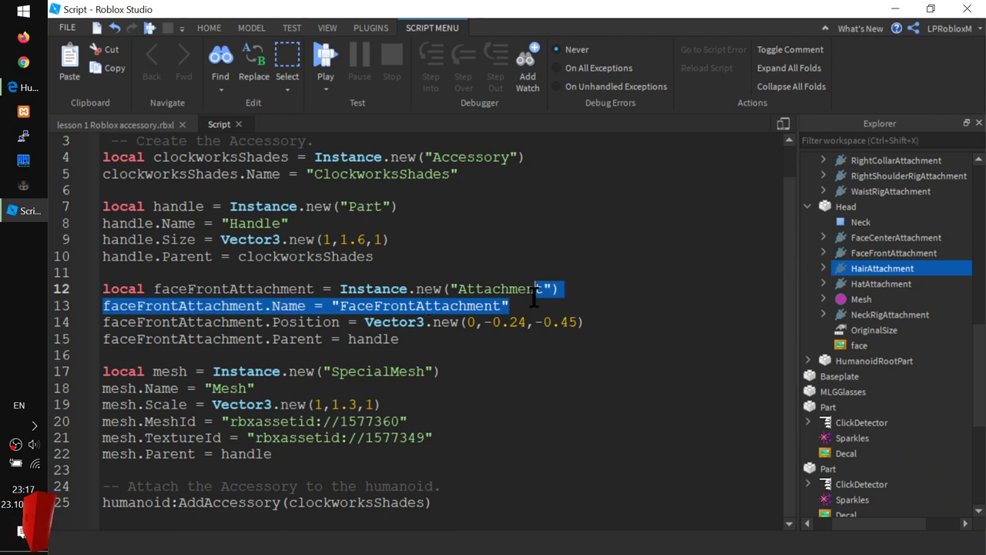
{"action": "left_click", "coordinate": [535, 306]}
{"action": "type", "text": "--"}
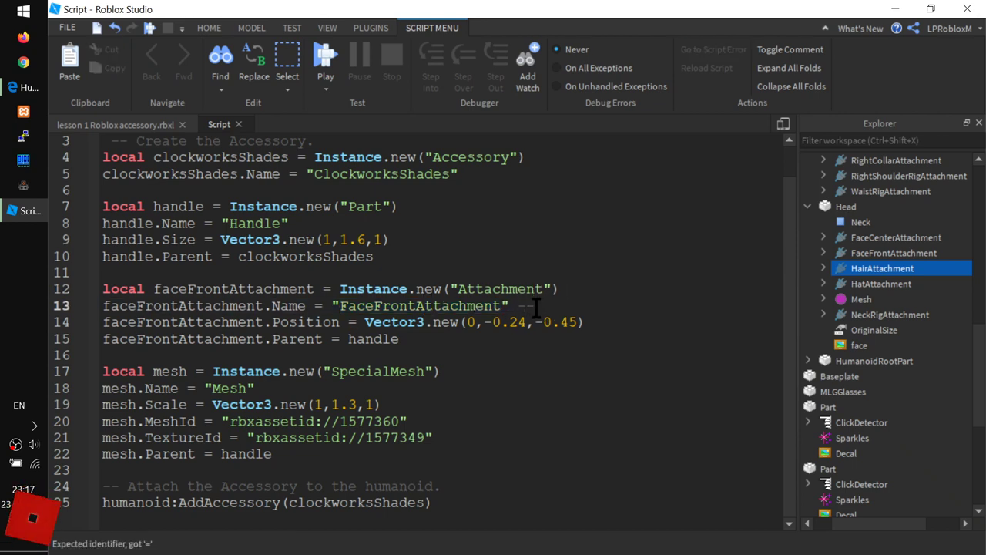
{"action": "key", "text": "ctrl+v"}
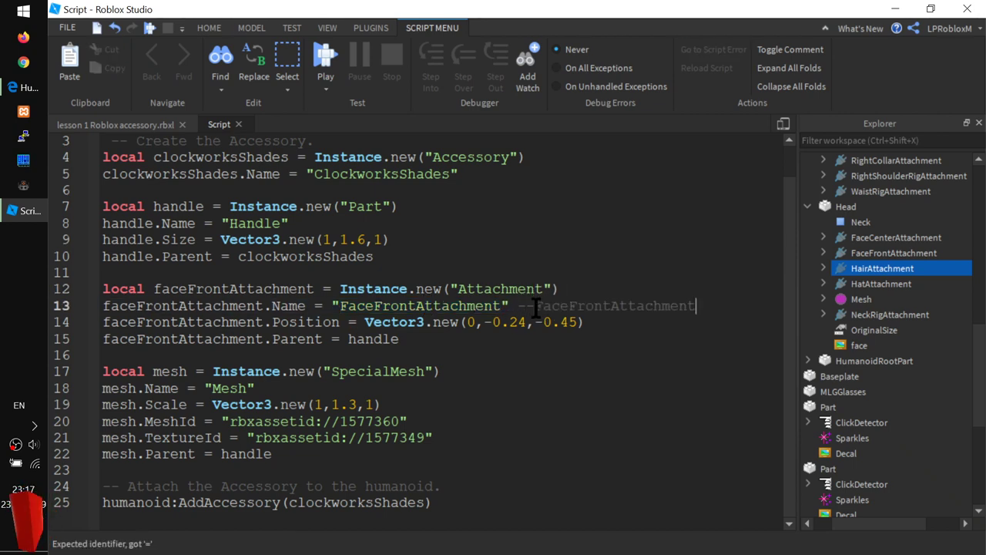
- Change the faceFrontAttachment.Name string to "HairAttachment"
{"action": "double_click", "coordinate": [349, 304]}
{"action": "left_click", "coordinate": [374, 306]}
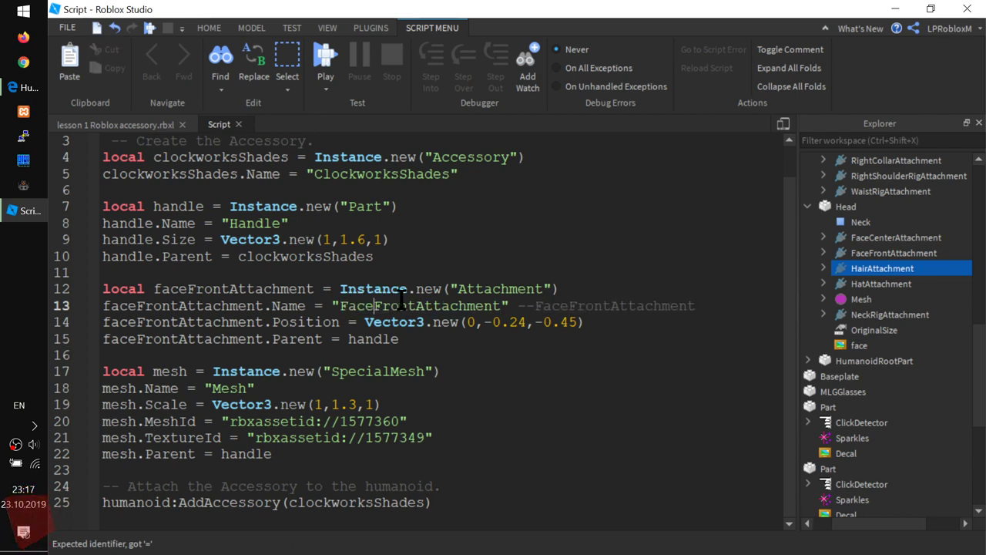
{"action": "left_click", "coordinate": [416, 301], "text": "shift"}
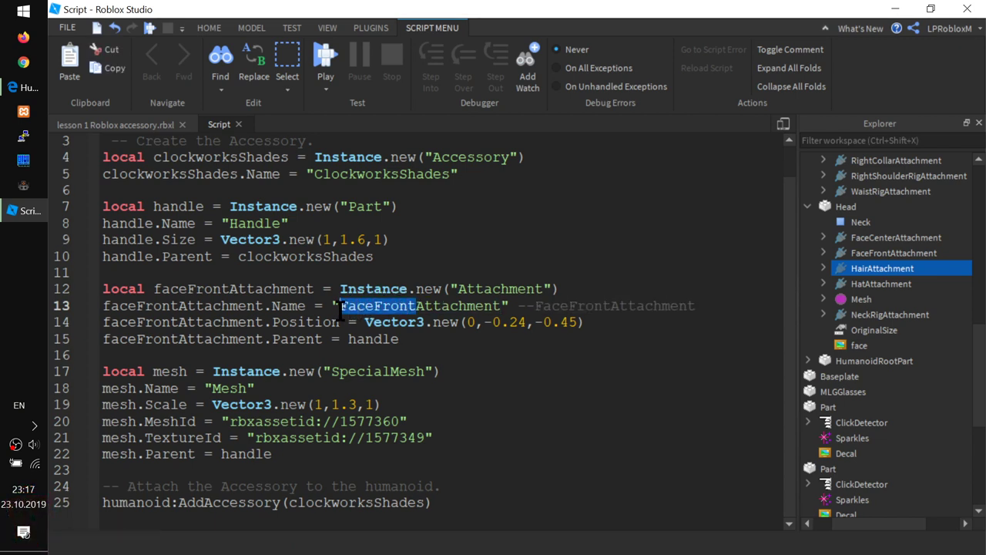
{"action": "type", "text": "Hair"}
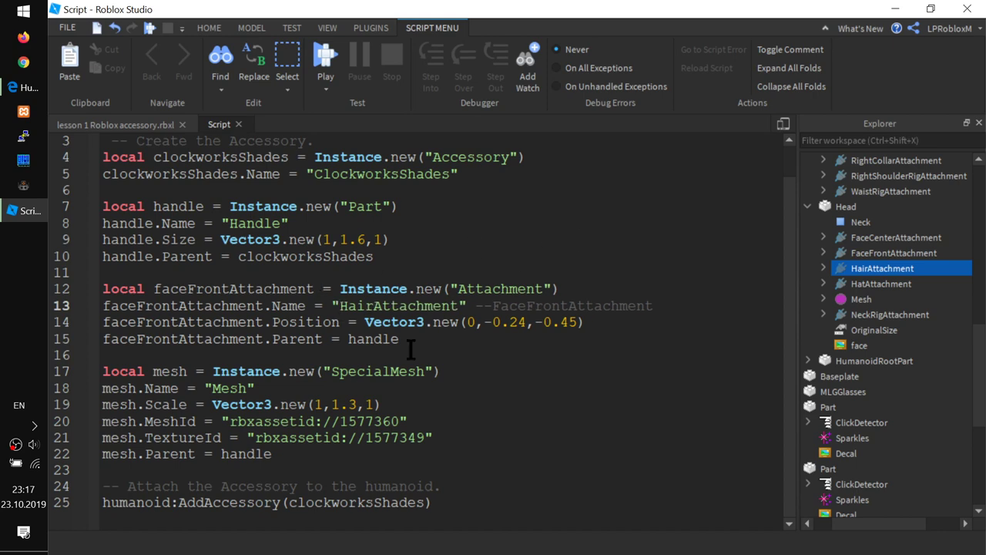
- Playtest the place, inspect where the glasses sit on the character from several angles, and stop the test
{"action": "left_click", "coordinate": [150, 126]}
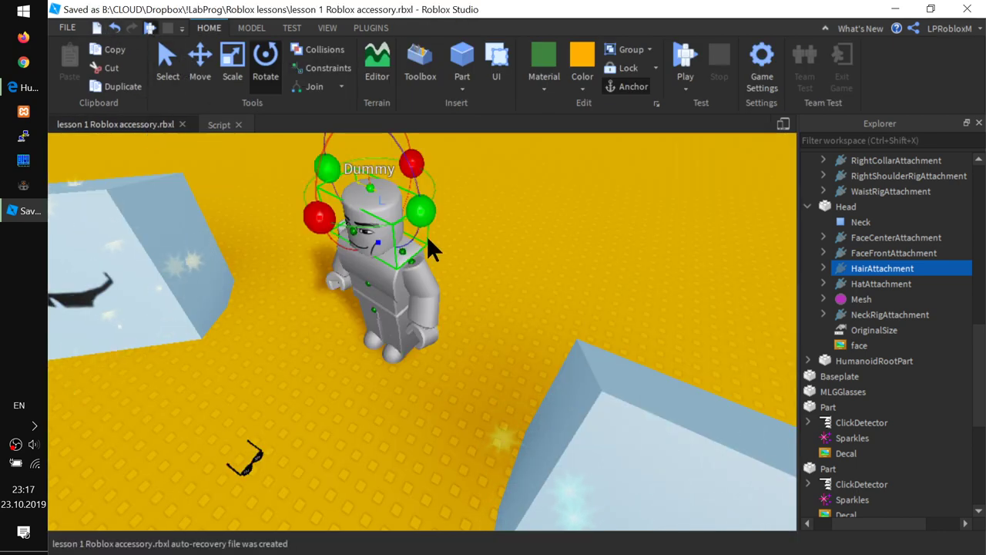
{"action": "key", "text": "F5"}
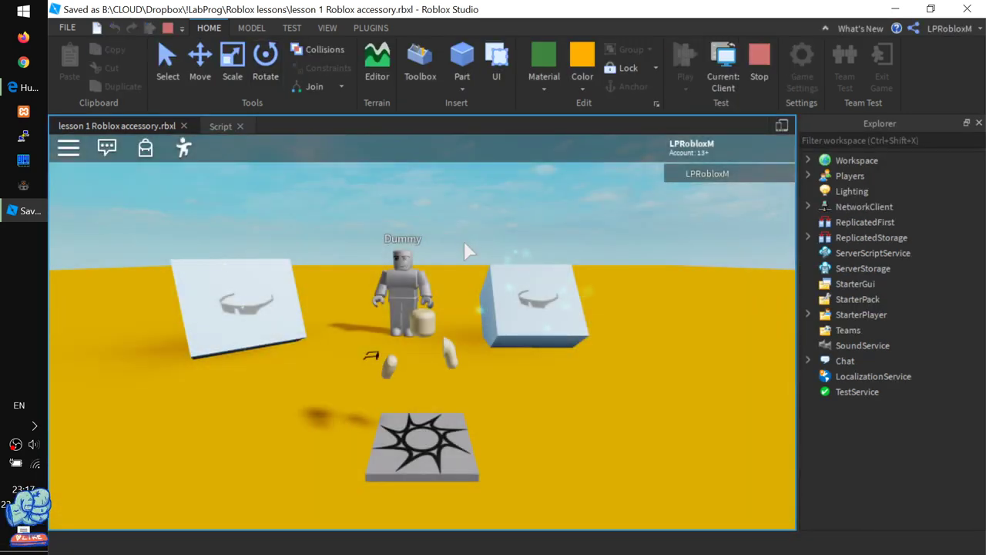
{"action": "right_click_drag", "start_coordinate": [493, 352], "coordinate": [441, 319]}
{"action": "right_click_drag", "start_coordinate": [428, 395], "coordinate": [326, 376]}
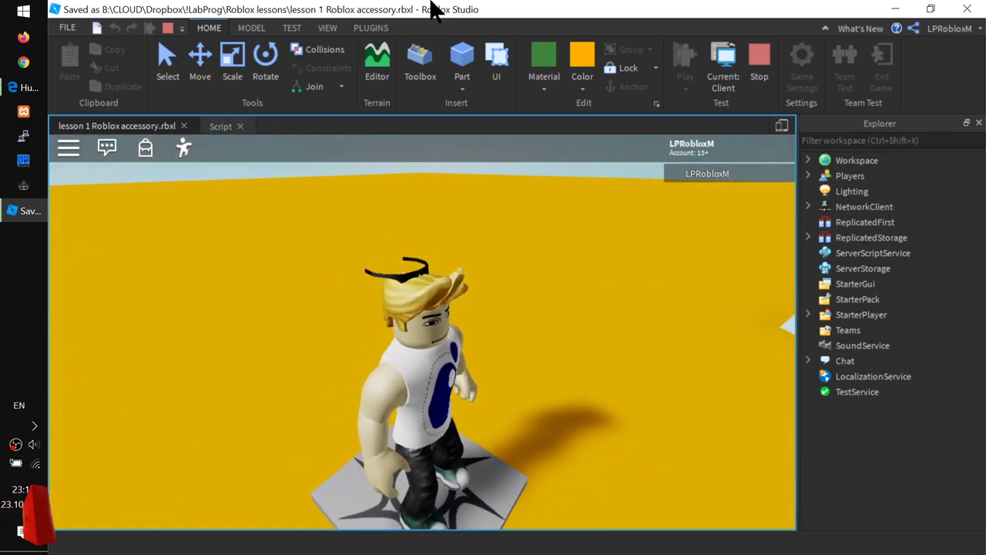
{"action": "left_click", "coordinate": [759, 60]}
- Misspell the attachment name by inserting an extra character after "HairAtta", and playtest to inspect the glasses' placement on the head
{"action": "left_click", "coordinate": [220, 126]}
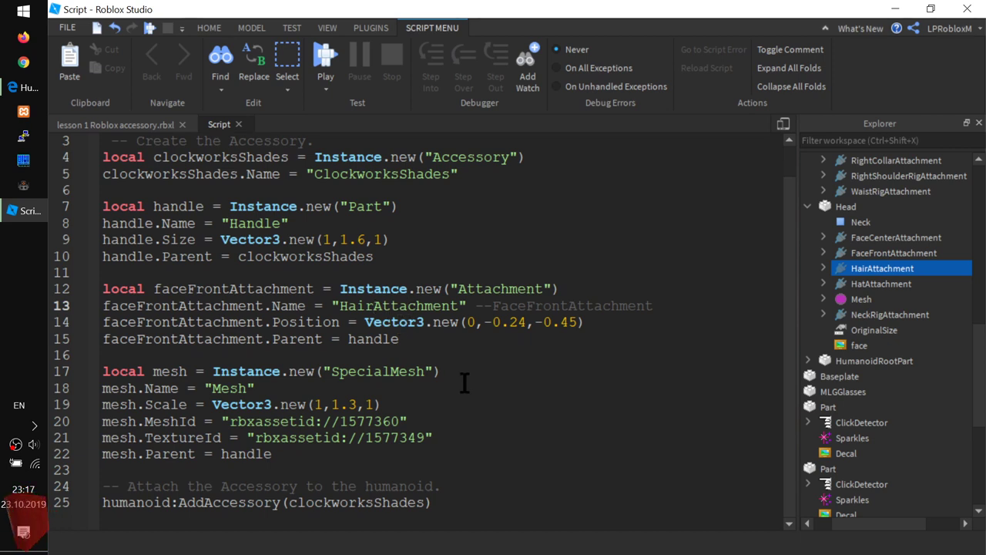
{"action": "type", "text": "l"}
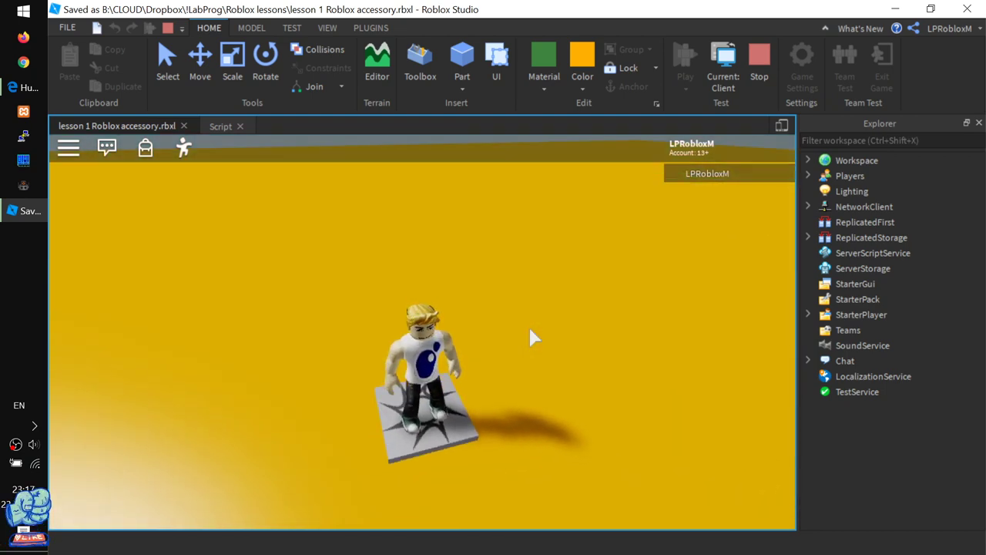
{"action": "scroll", "coordinate": [455, 331], "scroll_direction": "up", "scroll_amount": 5}
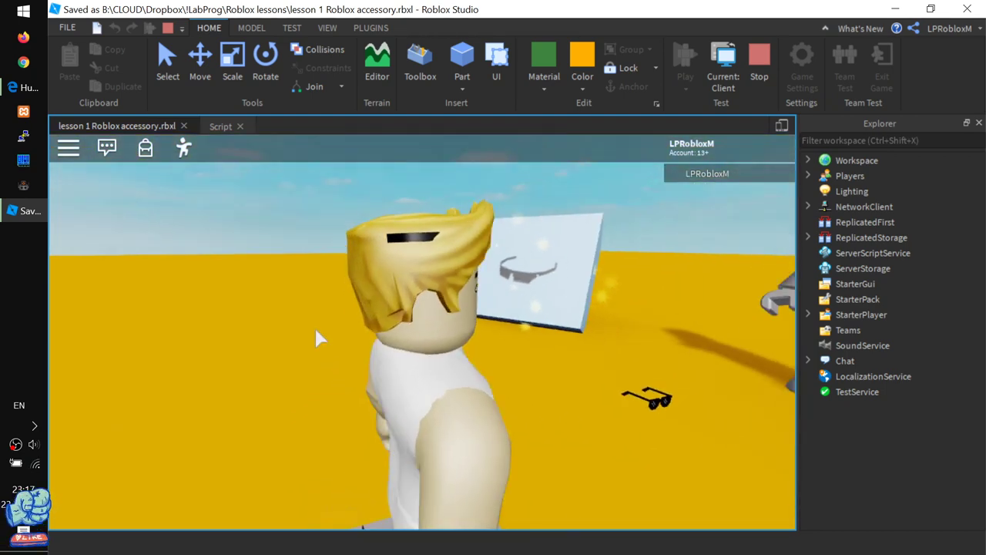
{"action": "right_click_drag", "start_coordinate": [314, 325], "coordinate": [311, 242]}
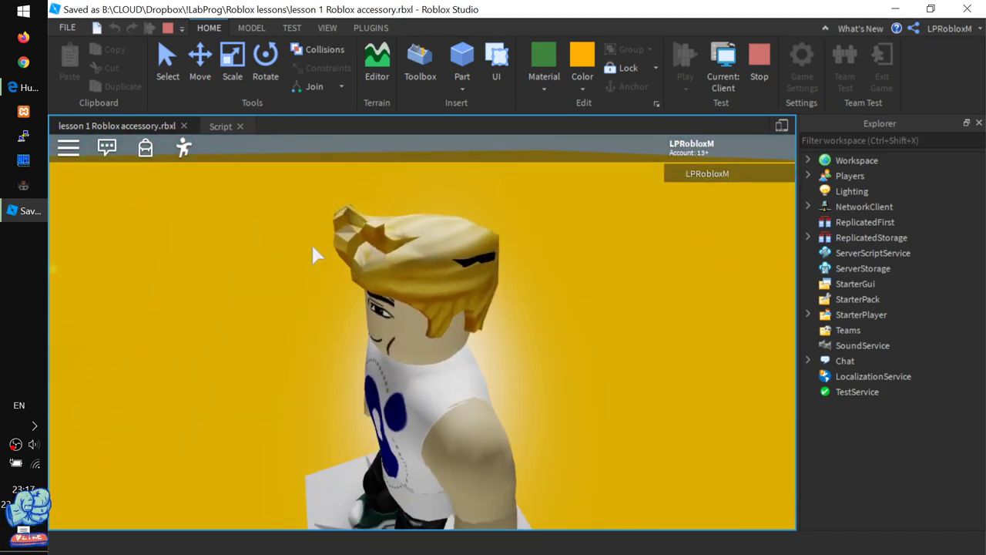
{"action": "right_click_drag", "start_coordinate": [533, 324], "coordinate": [395, 287]}
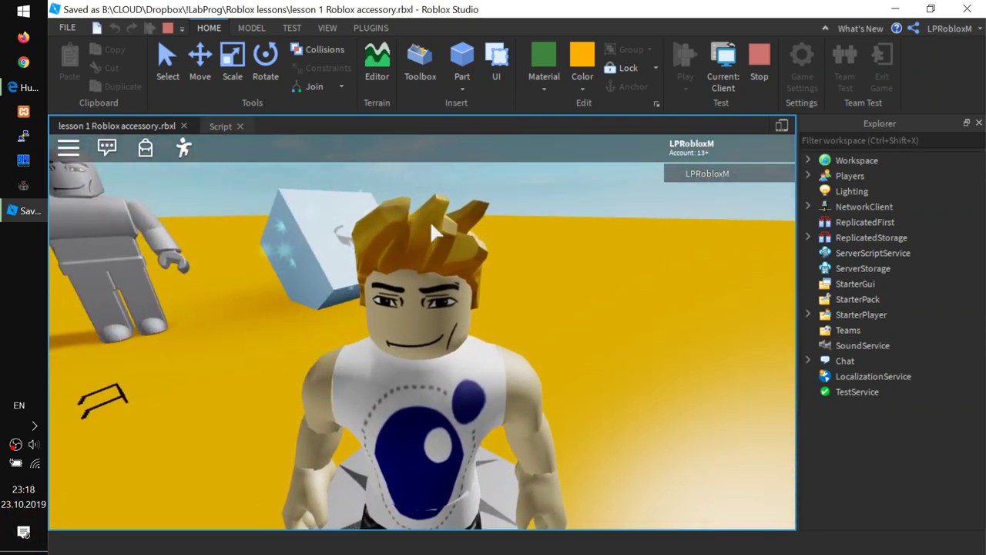
{"action": "right_click_drag", "start_coordinate": [431, 225], "coordinate": [531, 327]}
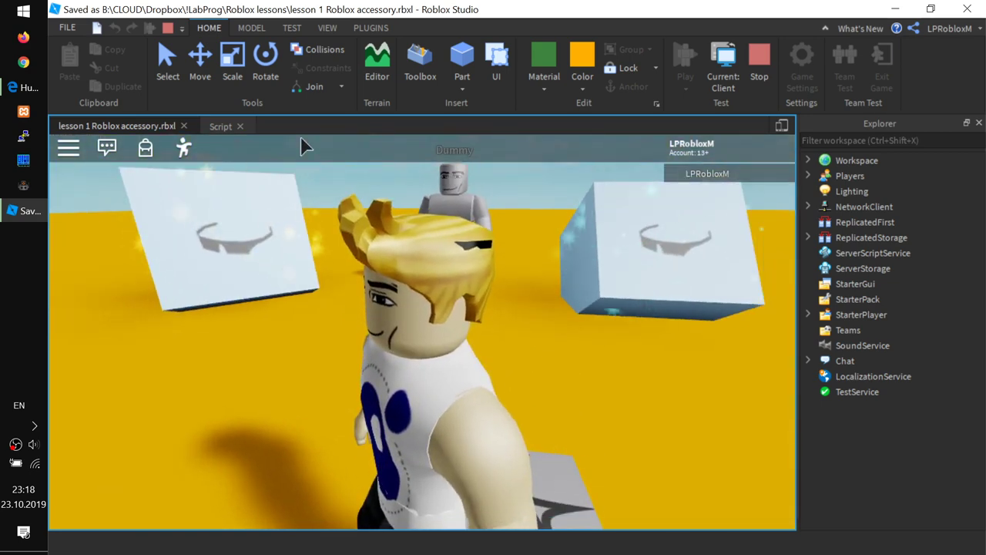
- Try to move the commented FaceFrontAttachment back into the name string of line 13 by cutting it from the comment
{"action": "left_click", "coordinate": [220, 126]}
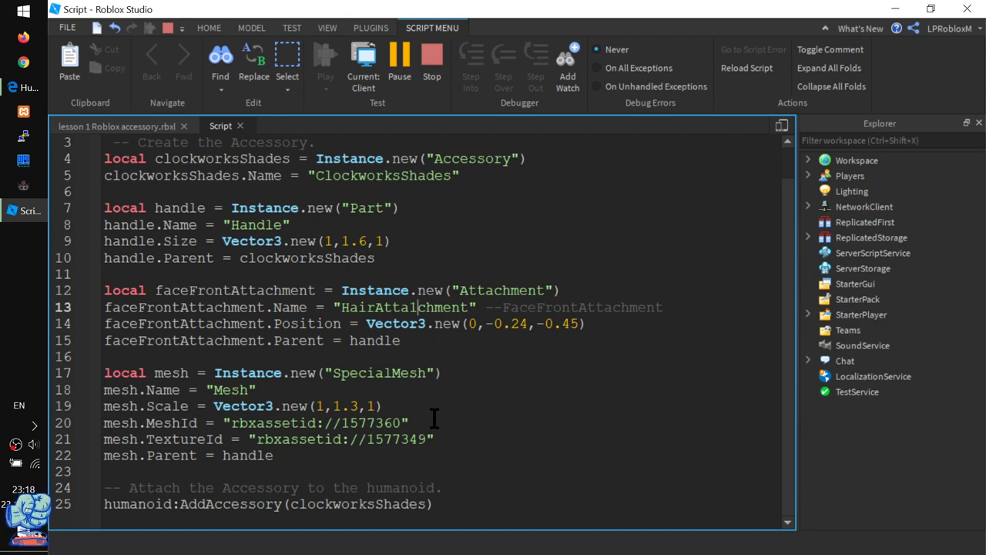
{"action": "left_click", "coordinate": [414, 346]}
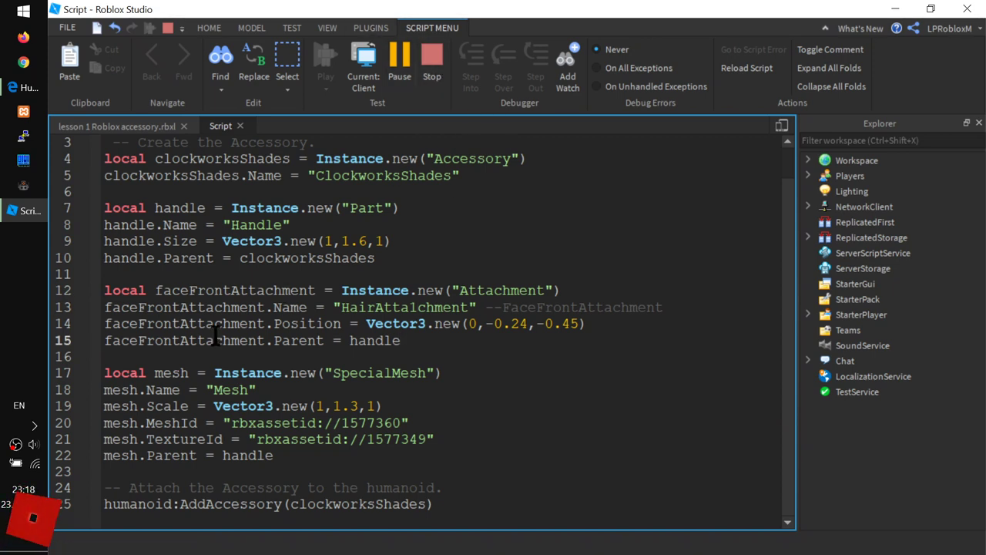
{"action": "double_click", "coordinate": [521, 306]}
{"action": "key", "text": "ctrl+x"}
{"action": "double_click", "coordinate": [429, 308]}
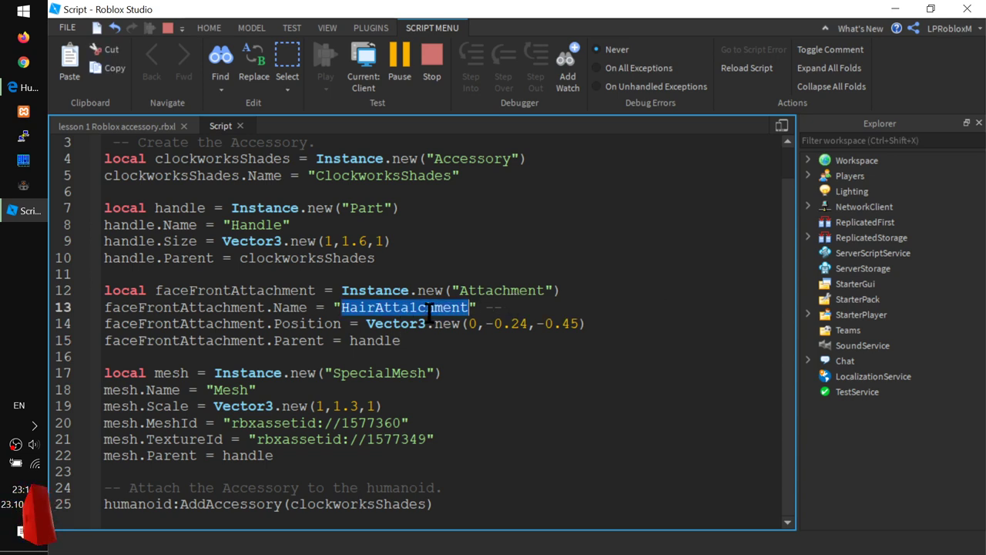
{"action": "left_click", "coordinate": [590, 315]}
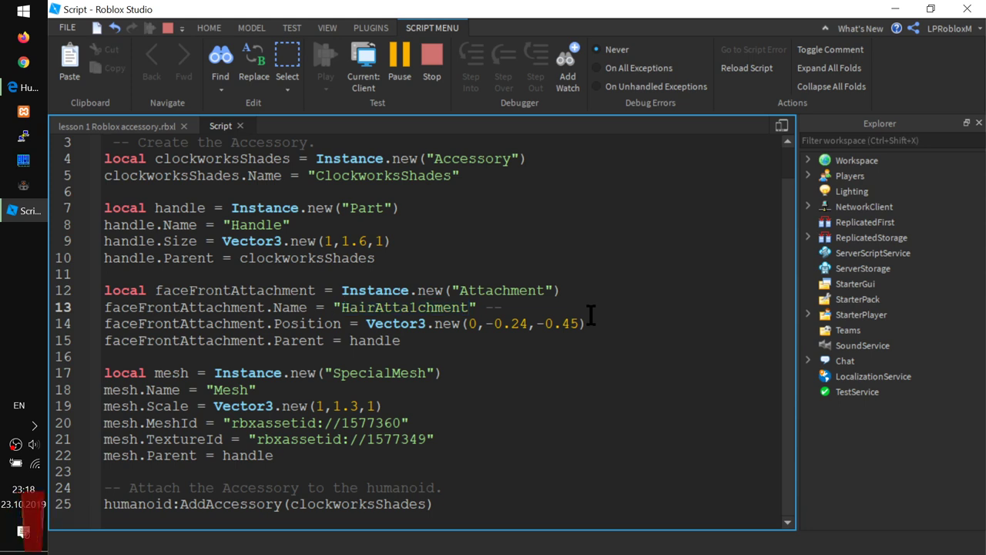
- Undo the edits on line 13 back to the original name "FaceFrontAttachment" without the trailing comment
{"action": "key", "text": "ctrl+z"}
{"action": "key", "text": "ctrl+z"}
{"action": "key", "text": "ctrl+z"}
{"action": "key", "text": "ctrl+z"}
{"action": "key", "text": "ctrl+z"}
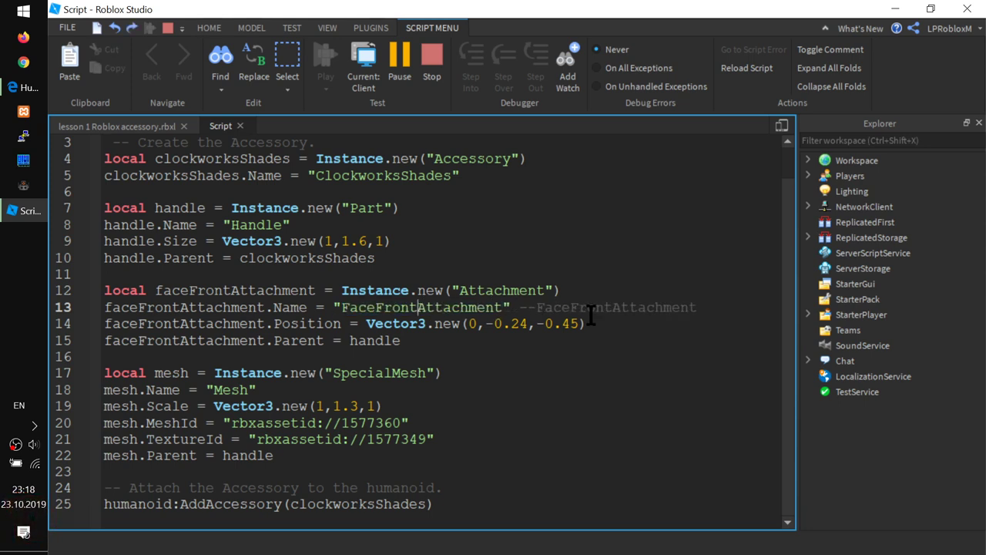
{"action": "key", "text": "ctrl+z"}
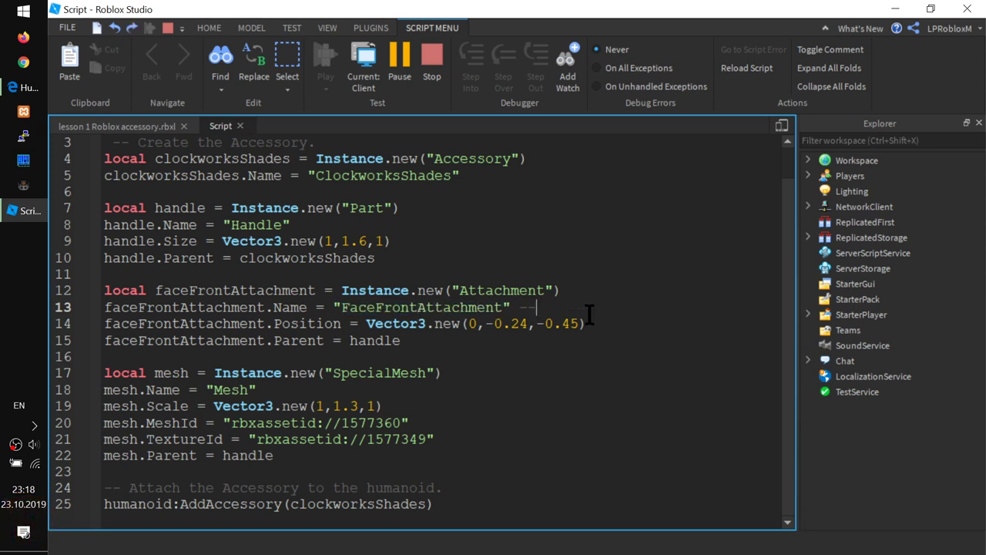
{"action": "key", "text": "ctrl+z"}
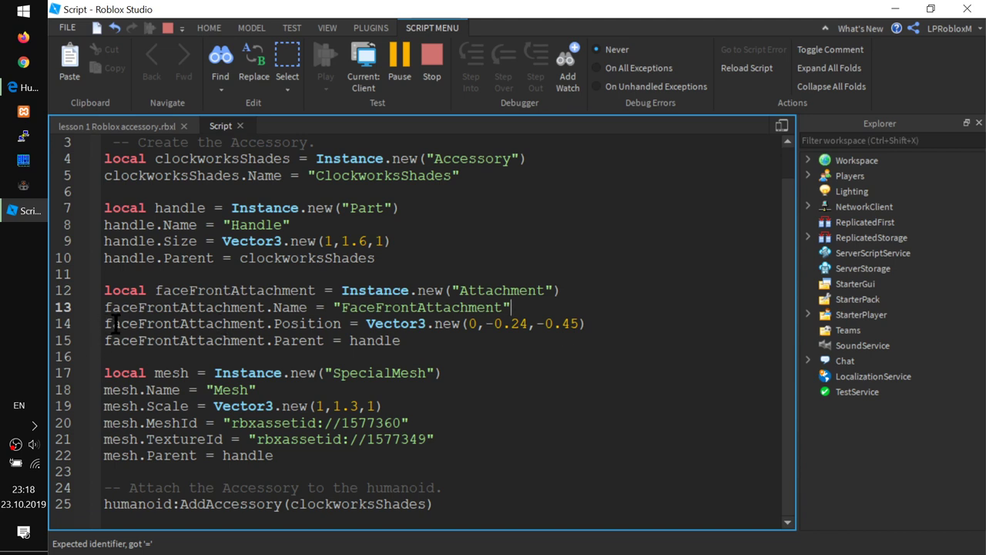
- Examine the faceFrontAttachment.Position property and its Vector3 value, and view the glasses on the character's head in the running playtest
{"action": "left_click_drag", "start_coordinate": [109, 324], "coordinate": [343, 324]}
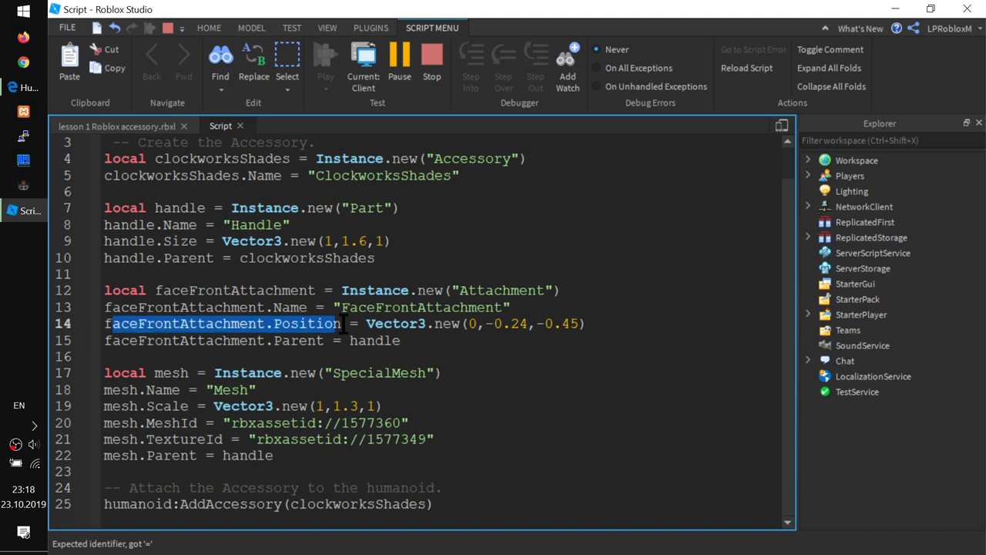
{"action": "left_click", "coordinate": [394, 324]}
{"action": "left_click_drag", "start_coordinate": [367, 324], "coordinate": [574, 324]}
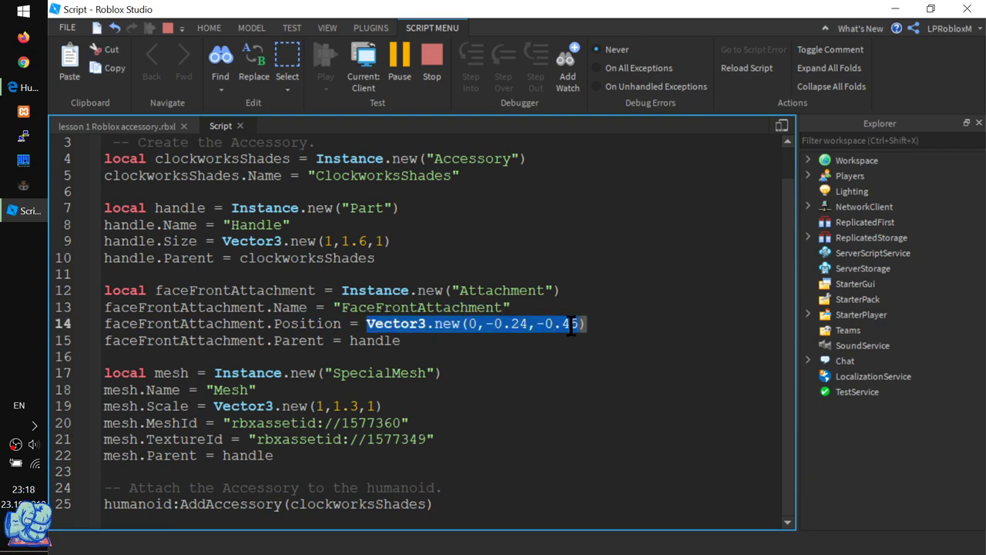
{"action": "left_click", "coordinate": [165, 123]}
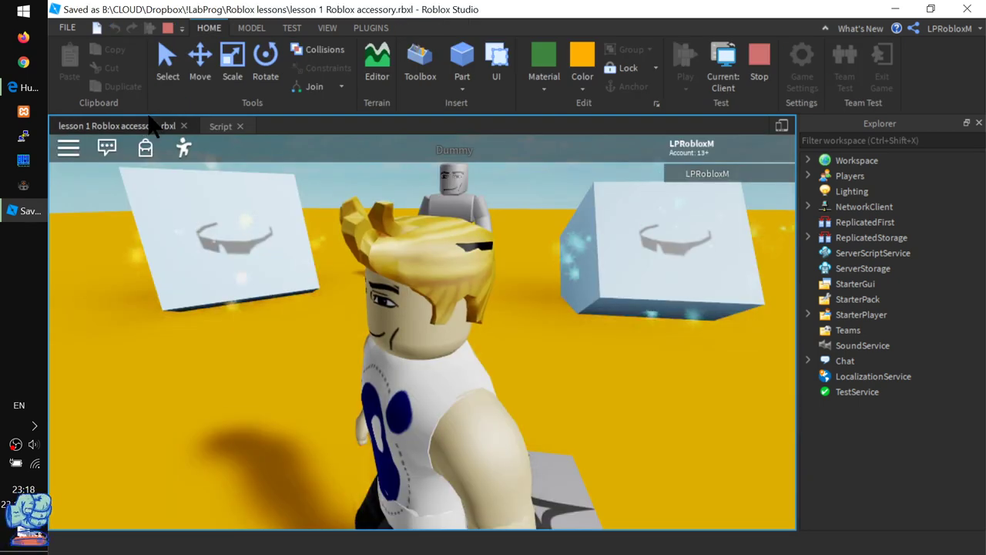
{"action": "right_click_drag", "start_coordinate": [331, 373], "coordinate": [626, 291]}
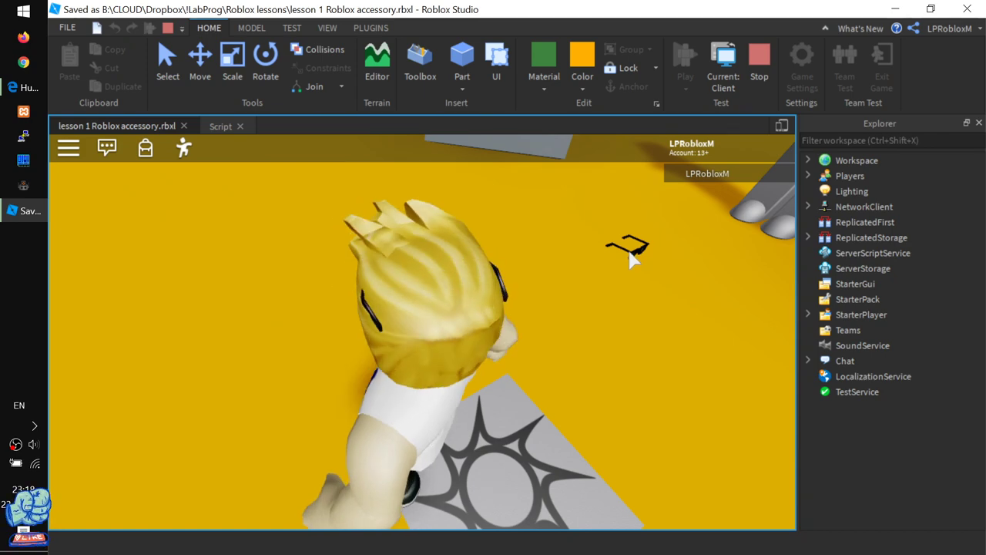
- View the glasses from behind the character, stop the playtest, and examine the Dummy's attachment points in the edit view
{"action": "right_click_drag", "start_coordinate": [516, 270], "coordinate": [269, 342]}
{"action": "left_click", "coordinate": [759, 69]}
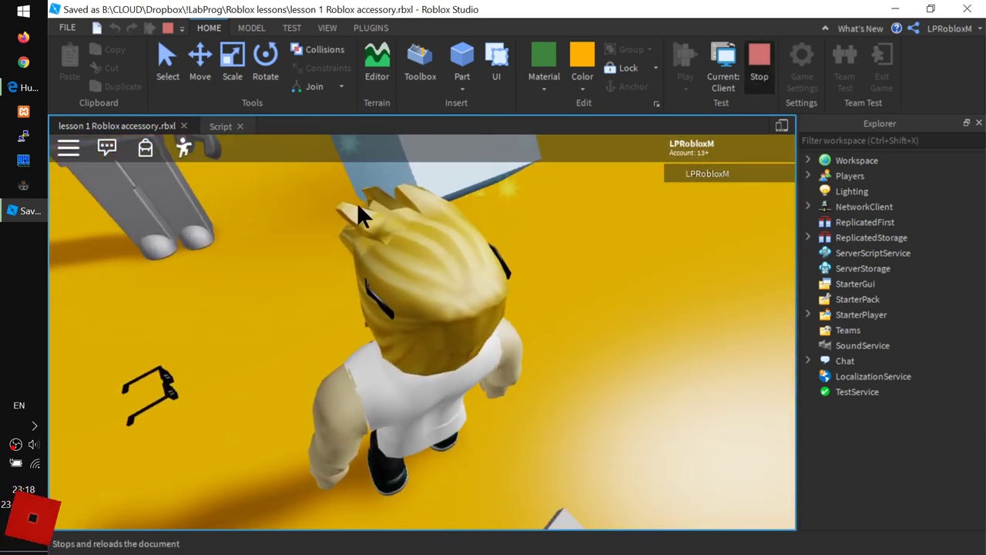
{"action": "left_click", "coordinate": [241, 458]}
{"action": "right_click_drag", "start_coordinate": [240, 458], "coordinate": [281, 487]}
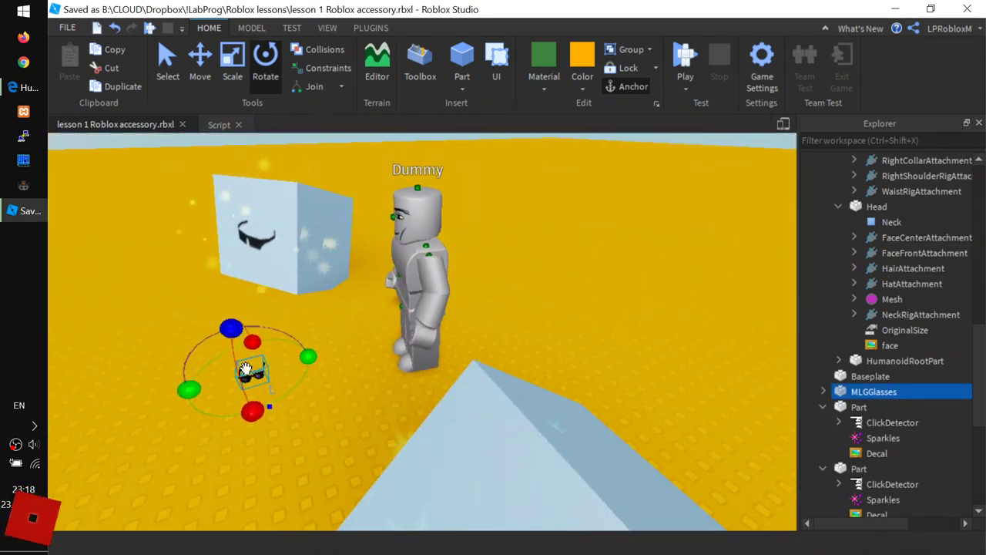
{"action": "scroll", "coordinate": [422, 212], "scroll_direction": "up", "scroll_amount": 5}
{"action": "right_click_drag", "start_coordinate": [425, 212], "coordinate": [356, 235]}
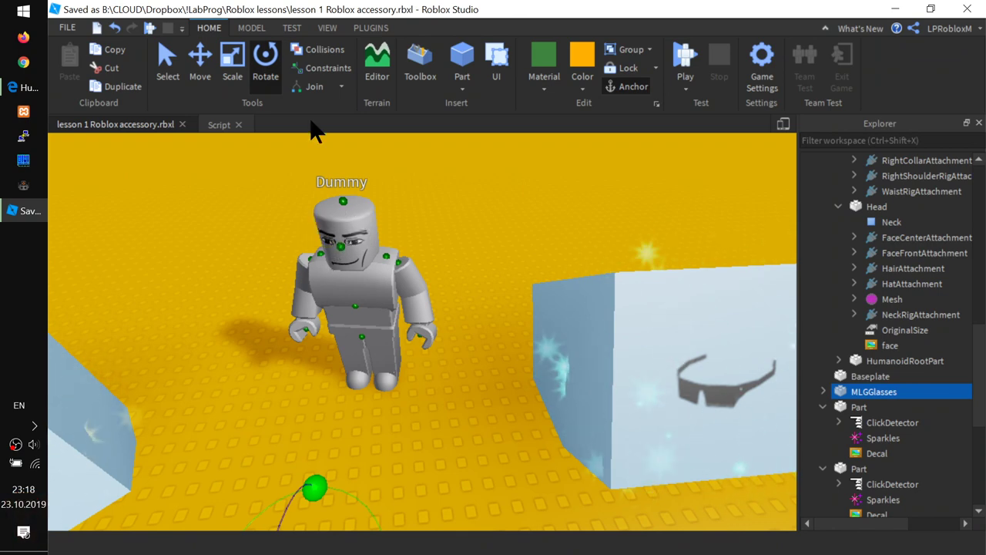
- Set the Y value of faceFrontAttachment.Position on line 14 to -0.4 and playtest to inspect the glasses' height on the face
{"action": "left_click", "coordinate": [221, 126]}
{"action": "left_click", "coordinate": [493, 320]}
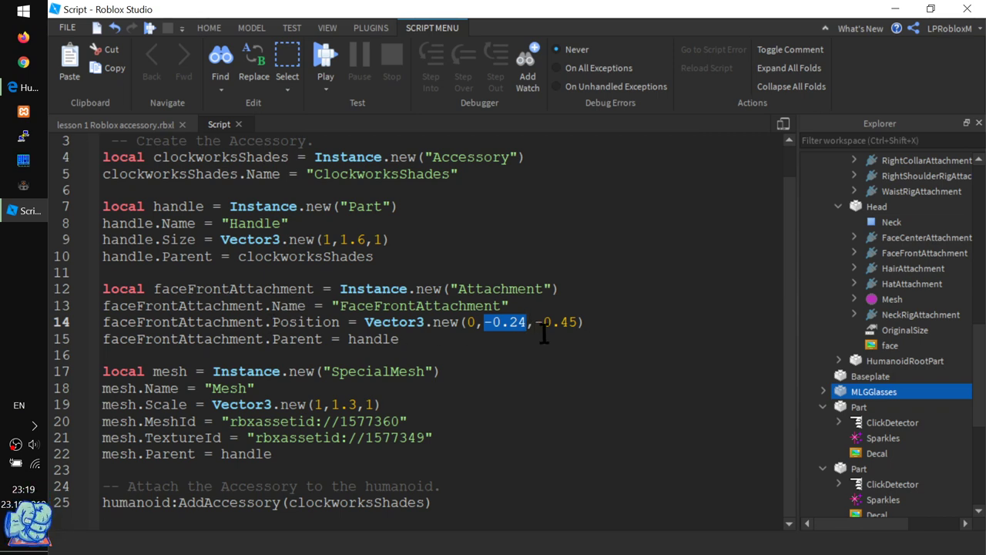
{"action": "double_click", "coordinate": [470, 322]}
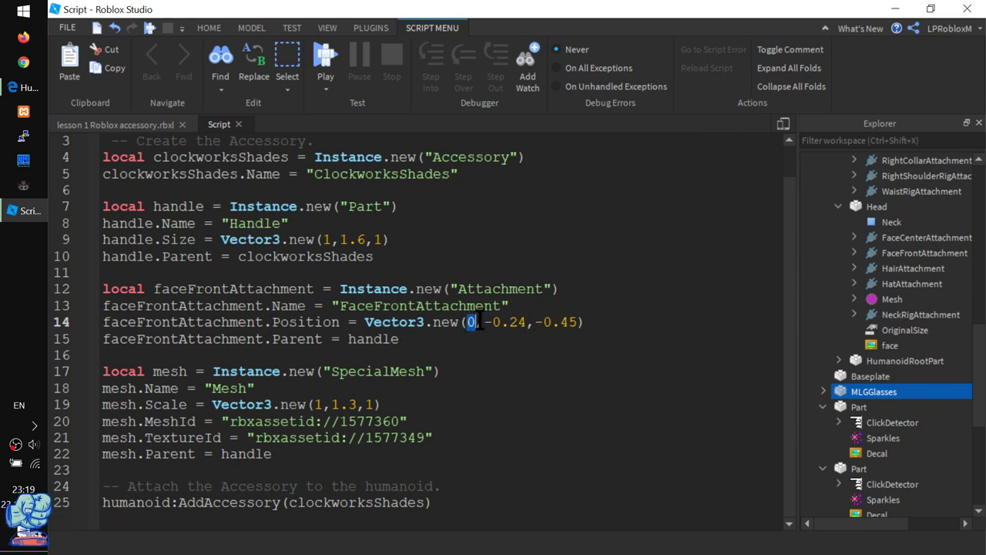
{"action": "right_click", "coordinate": [469, 359]}
{"action": "left_click", "coordinate": [409, 306]}
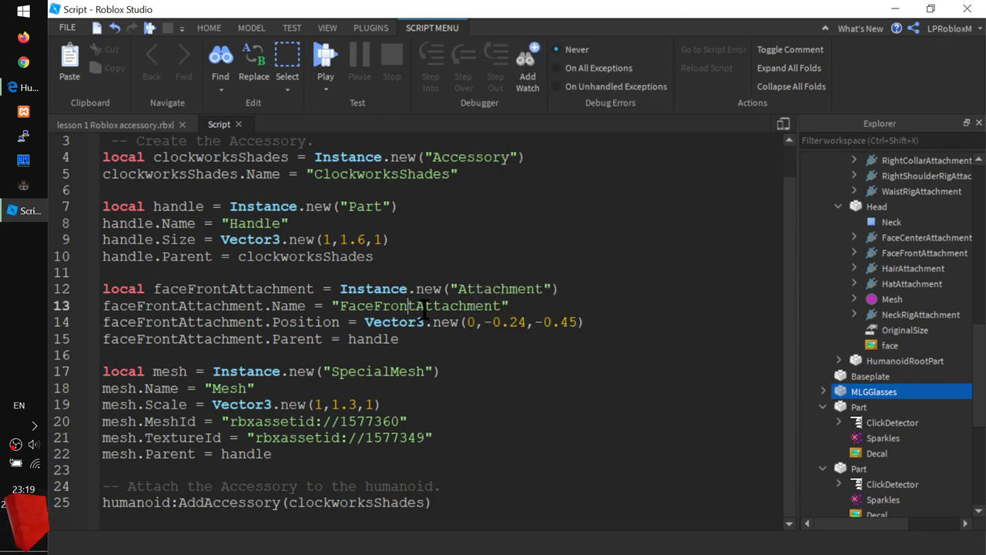
{"action": "left_click_drag", "start_coordinate": [484, 322], "coordinate": [520, 322]}
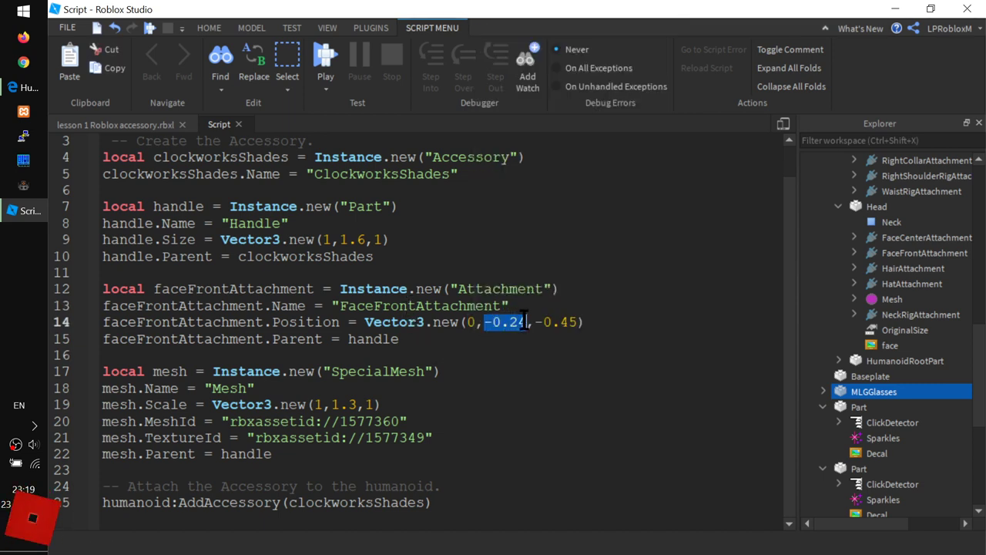
{"action": "left_click", "coordinate": [518, 323]}
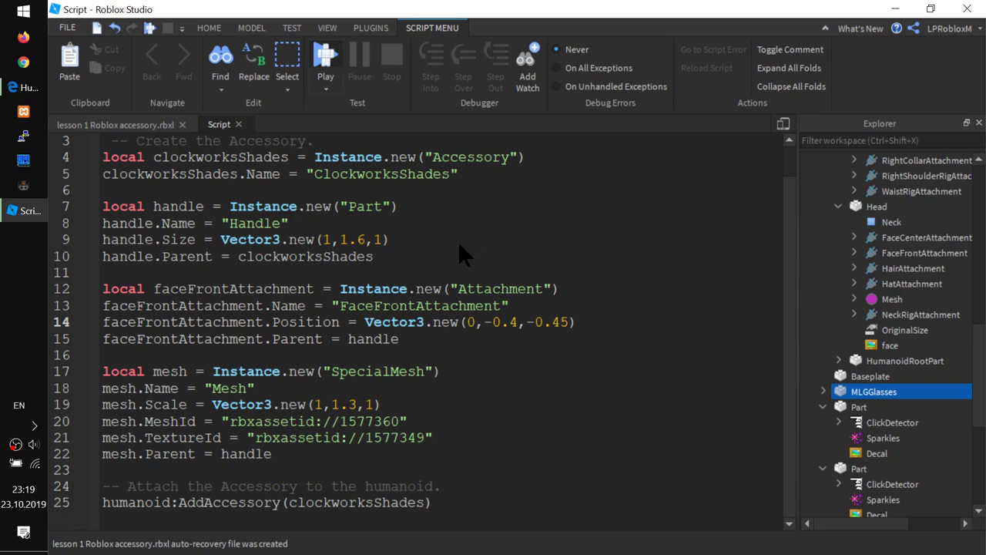
{"action": "key", "text": "F5"}
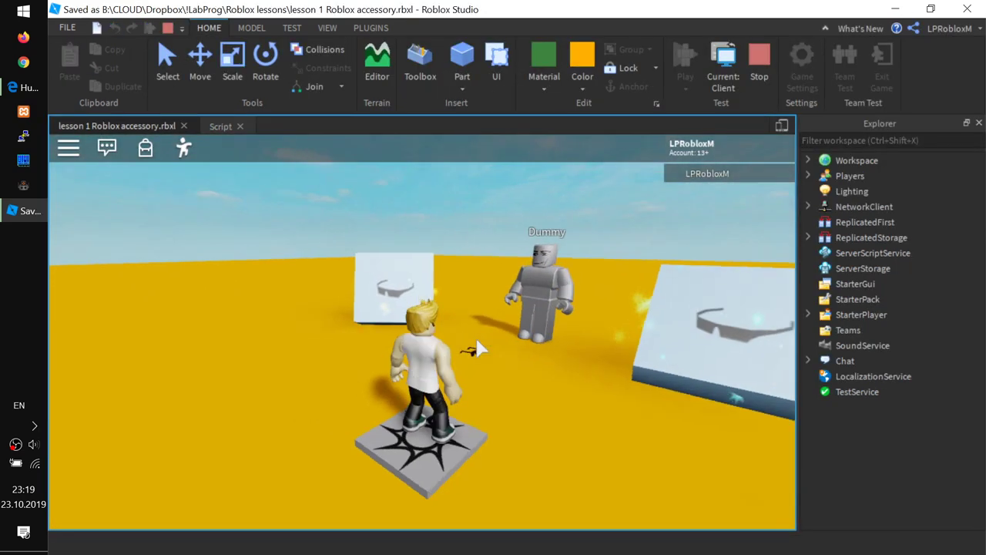
{"action": "scroll", "coordinate": [493, 348], "scroll_direction": "up", "scroll_amount": 3}
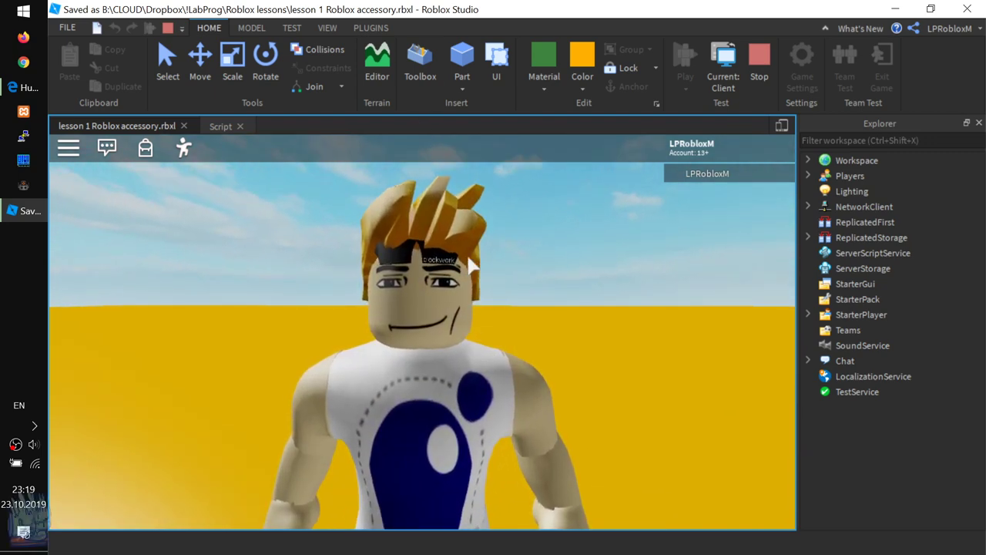
{"action": "left_click", "coordinate": [760, 60]}
- Set the Y value of faceFrontAttachment.Position to -0.1 and playtest to inspect the glasses on the character's face
{"action": "left_click", "coordinate": [218, 124]}
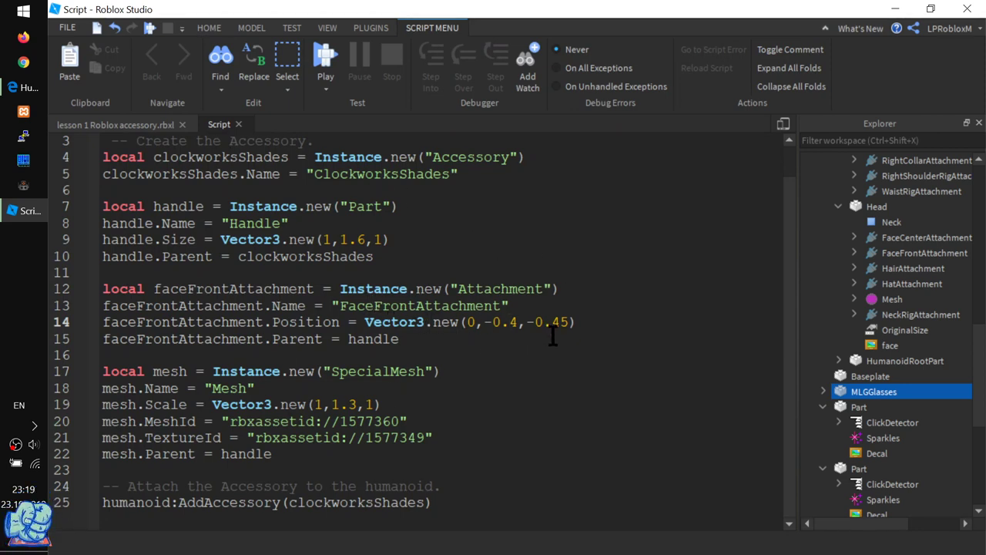
{"action": "key", "text": "BackSpace"}
{"action": "type", "text": "1"}
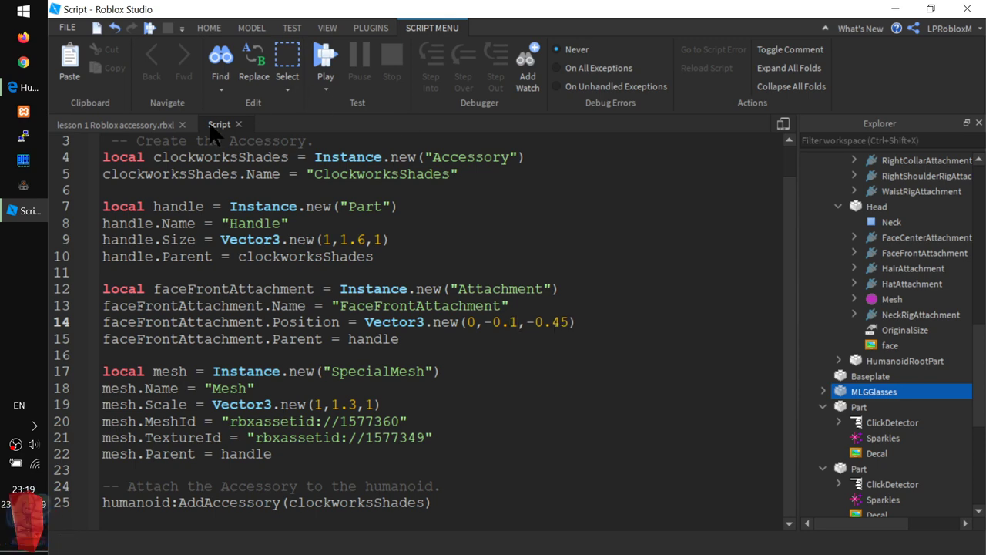
{"action": "left_click", "coordinate": [164, 127]}
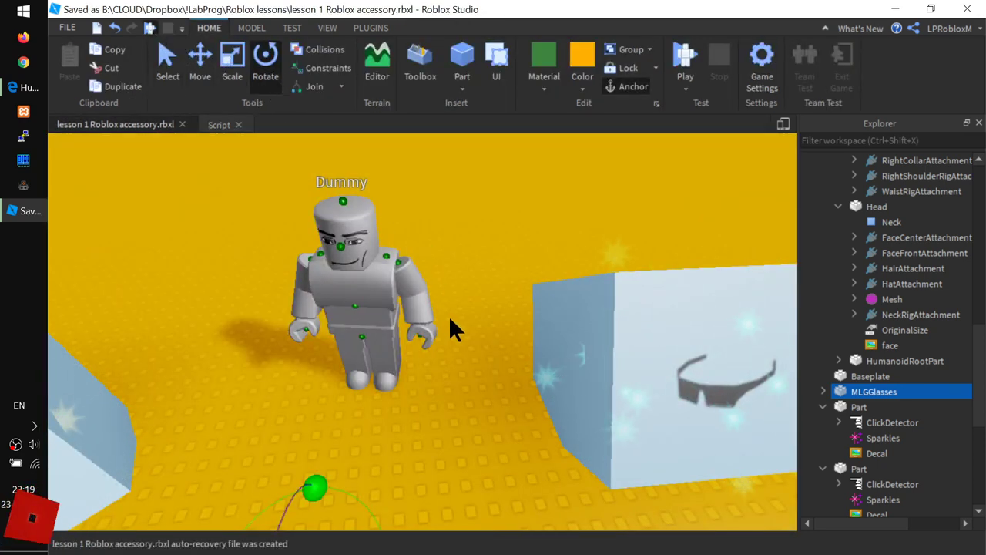
{"action": "key", "text": "F5"}
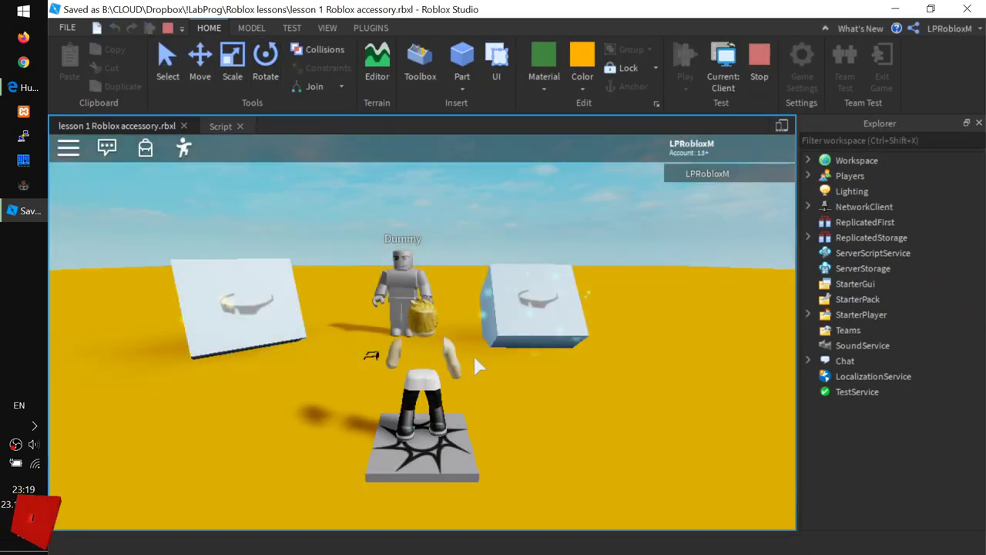
{"action": "right_click_drag", "start_coordinate": [473, 353], "coordinate": [537, 315]}
{"action": "scroll", "coordinate": [432, 356], "scroll_direction": "up", "scroll_amount": 5}
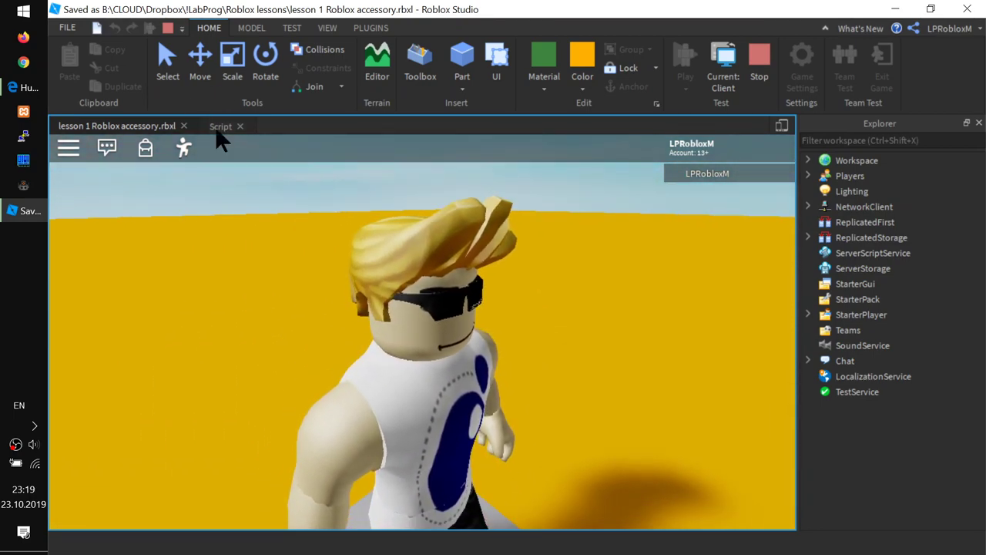
{"action": "left_click", "coordinate": [218, 126]}
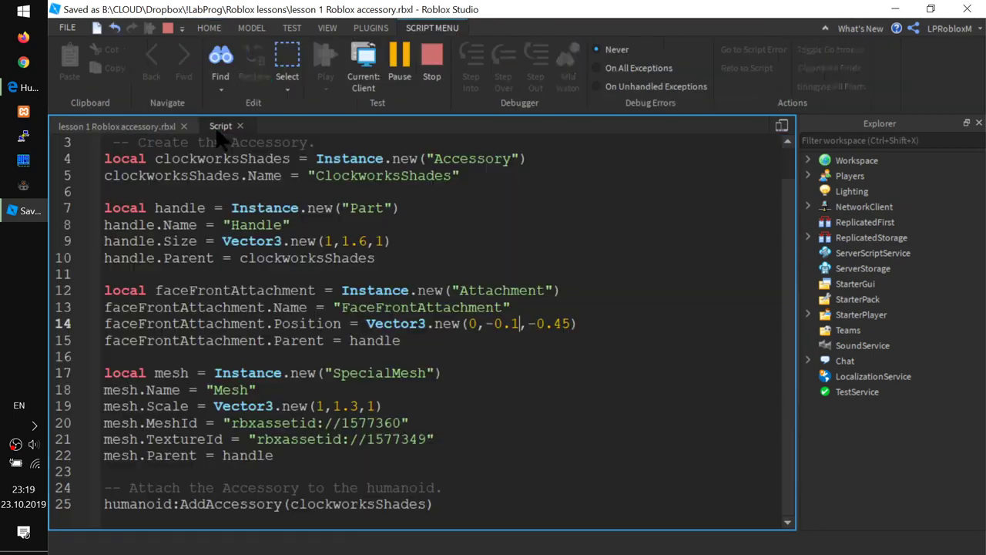
{"action": "key", "text": "shift+F5"}
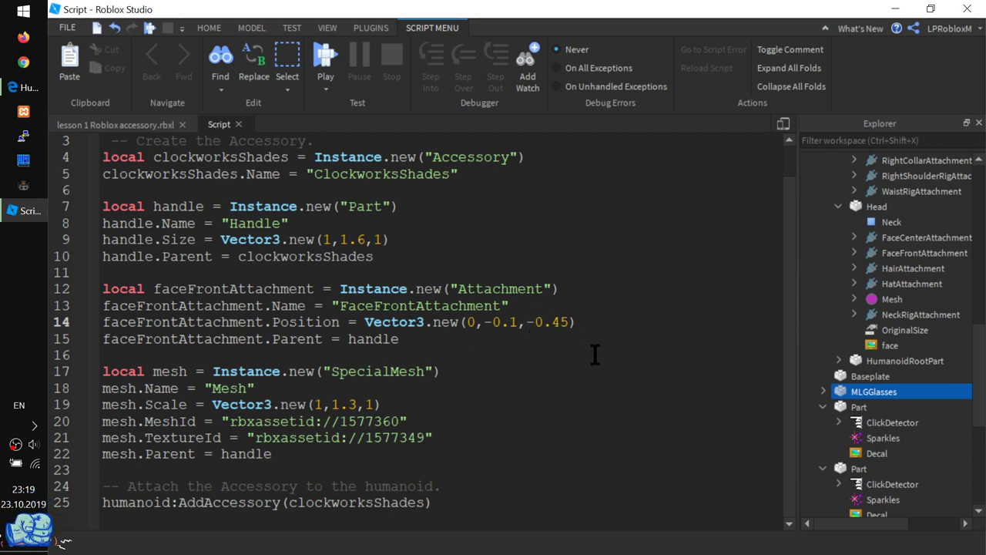
- Set the Z value of faceFrontAttachment.Position to -0.3 and playtest to inspect the glasses' distance from the face
{"action": "left_click_drag", "start_coordinate": [569, 323], "coordinate": [561, 322]}
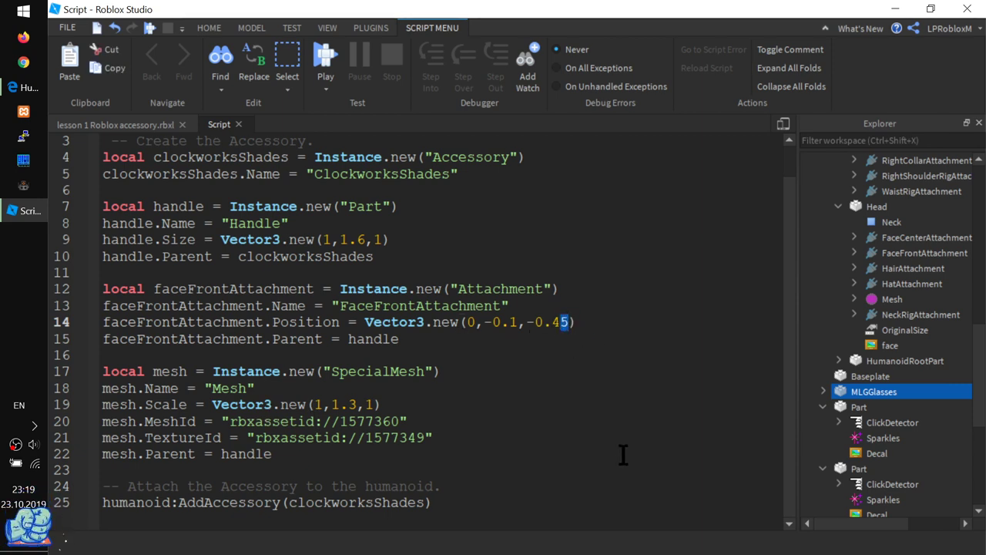
{"action": "key", "text": "BackSpace"}
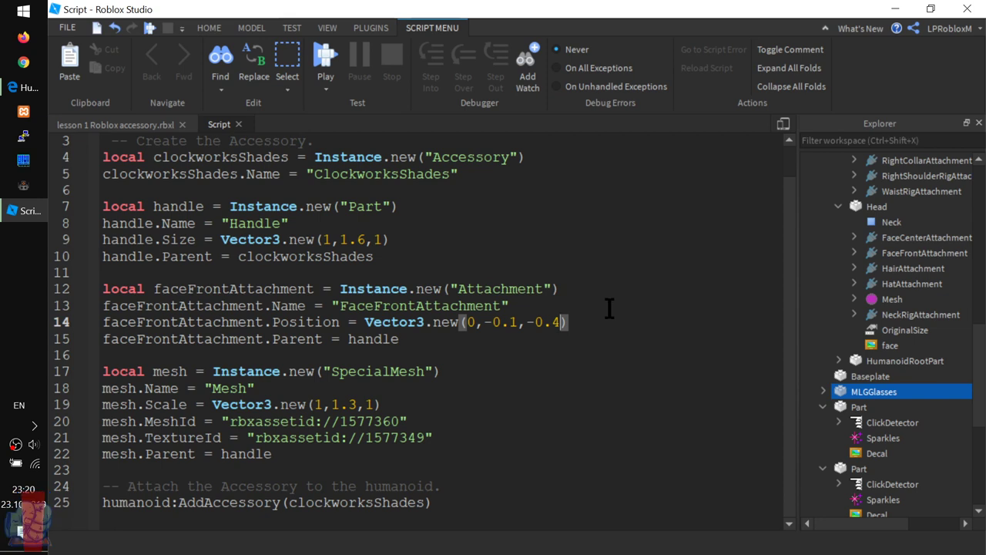
{"action": "key", "text": "BackSpace"}
{"action": "type", "text": "3"}
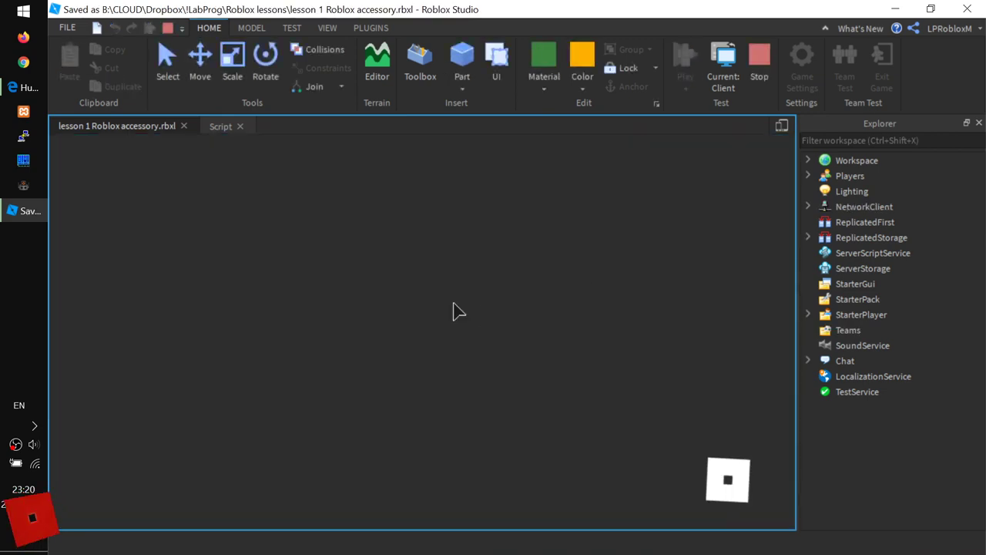
{"action": "scroll", "coordinate": [490, 363], "scroll_direction": "up", "scroll_amount": 5}
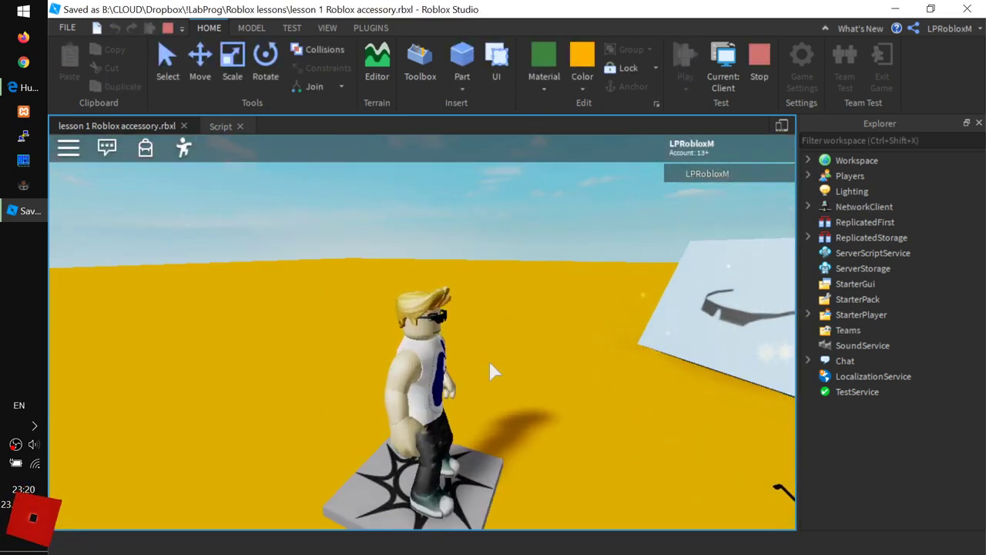
{"action": "right_click_drag", "start_coordinate": [479, 354], "coordinate": [495, 268]}
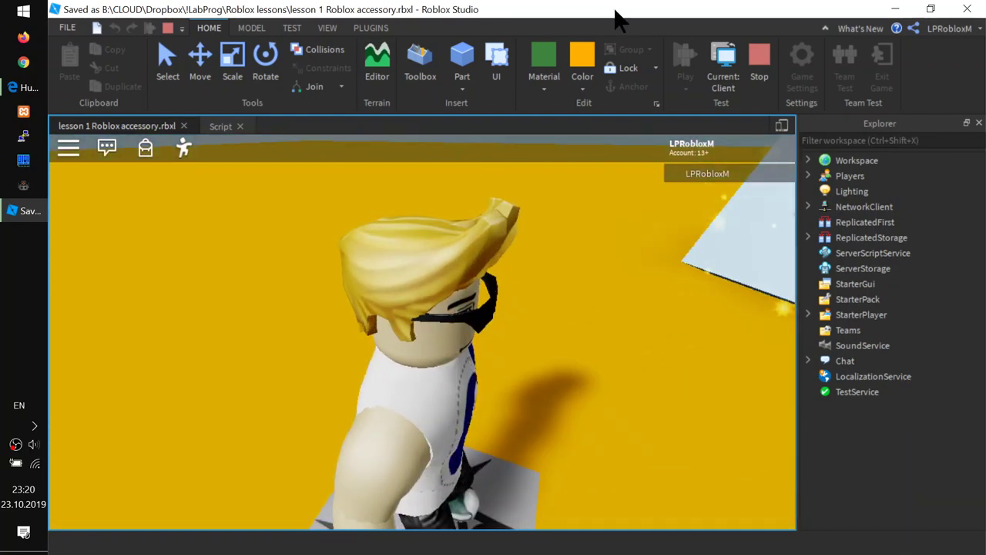
{"action": "left_click", "coordinate": [758, 63]}
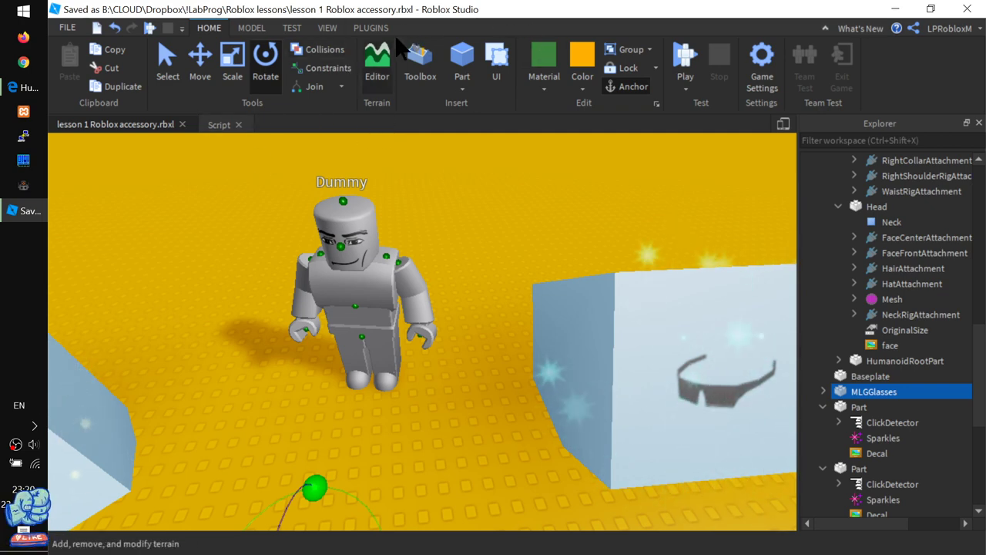
- Examine the attachment's parent on line 15 and the SpecialMesh block's type, MeshId and Scale properties in the script
{"action": "left_click", "coordinate": [219, 125]}
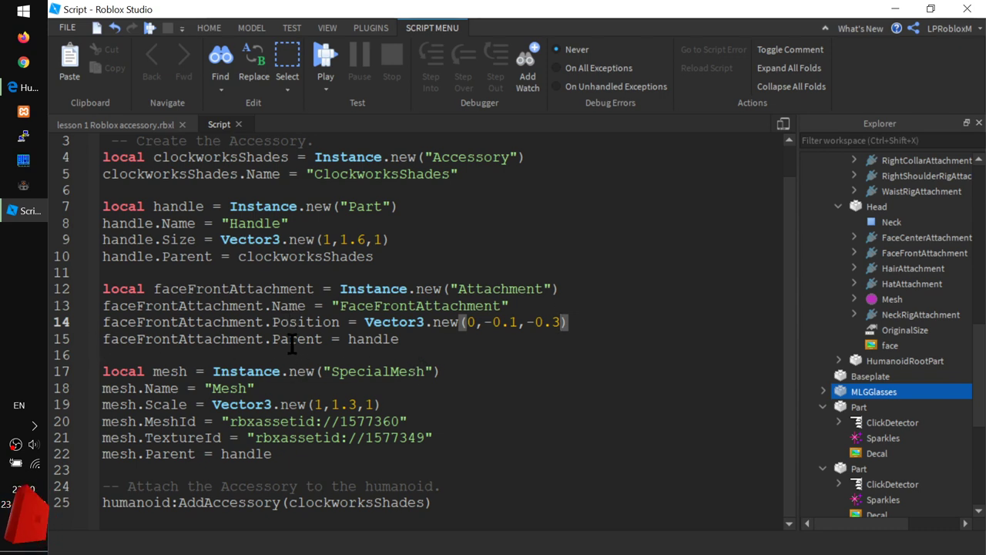
{"action": "double_click", "coordinate": [365, 339]}
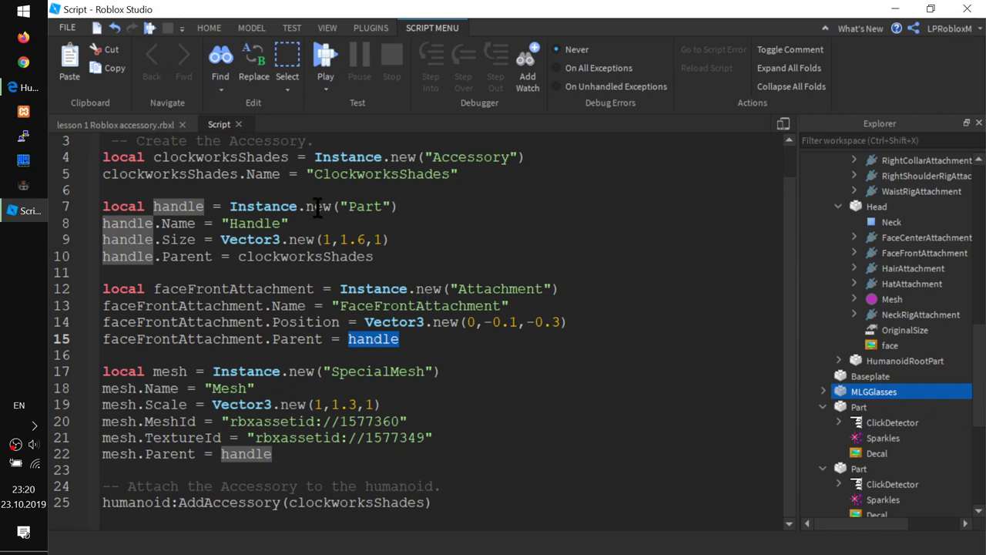
{"action": "left_click", "coordinate": [245, 373]}
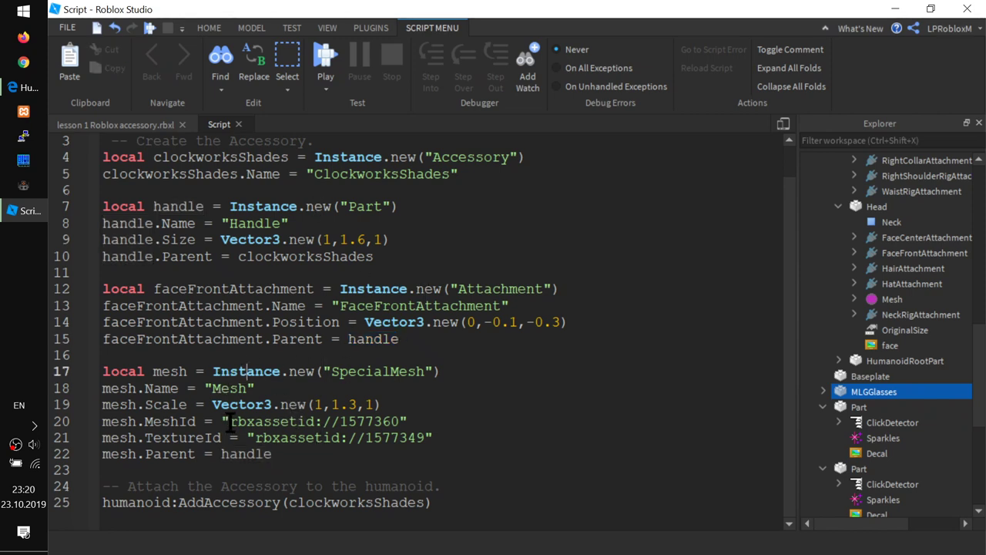
{"action": "double_click", "coordinate": [365, 422]}
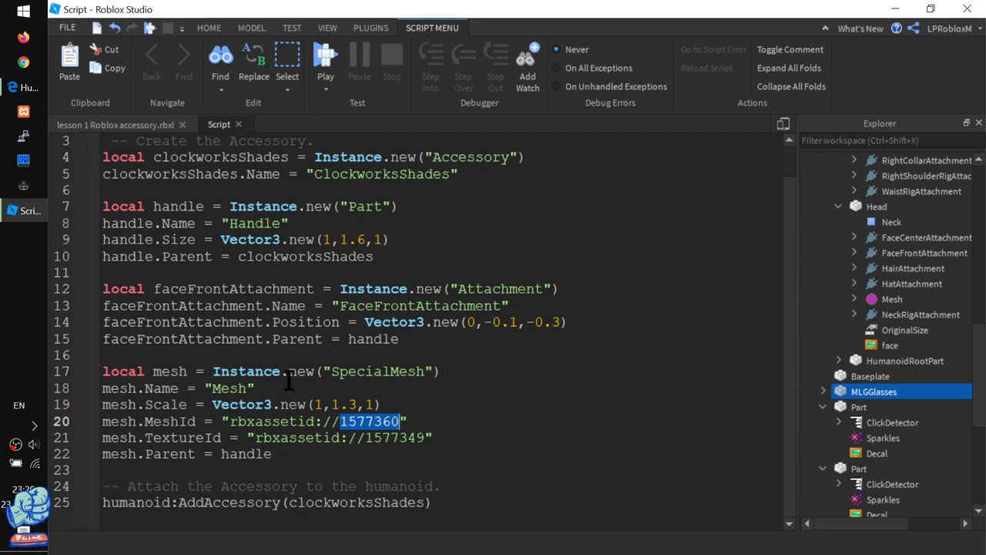
{"action": "left_click", "coordinate": [377, 371]}
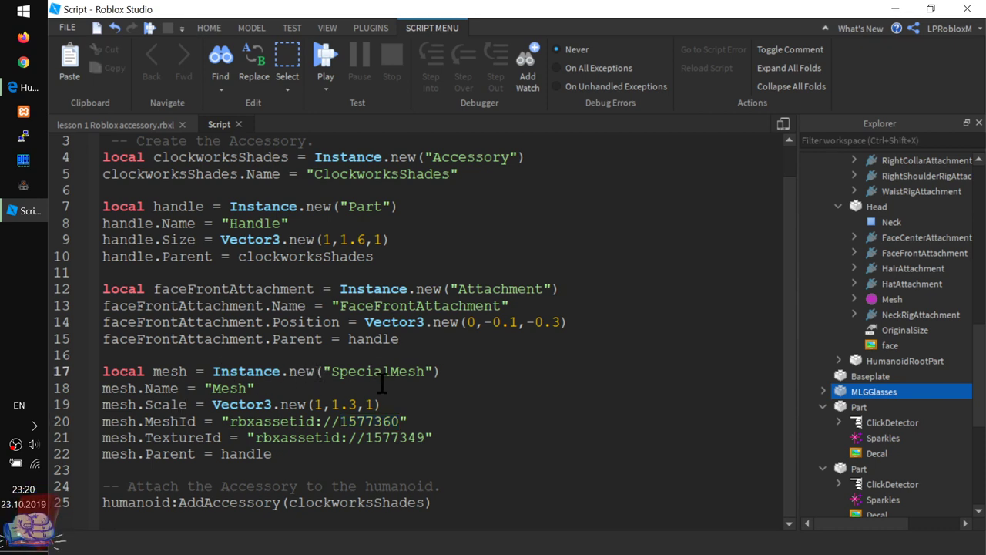
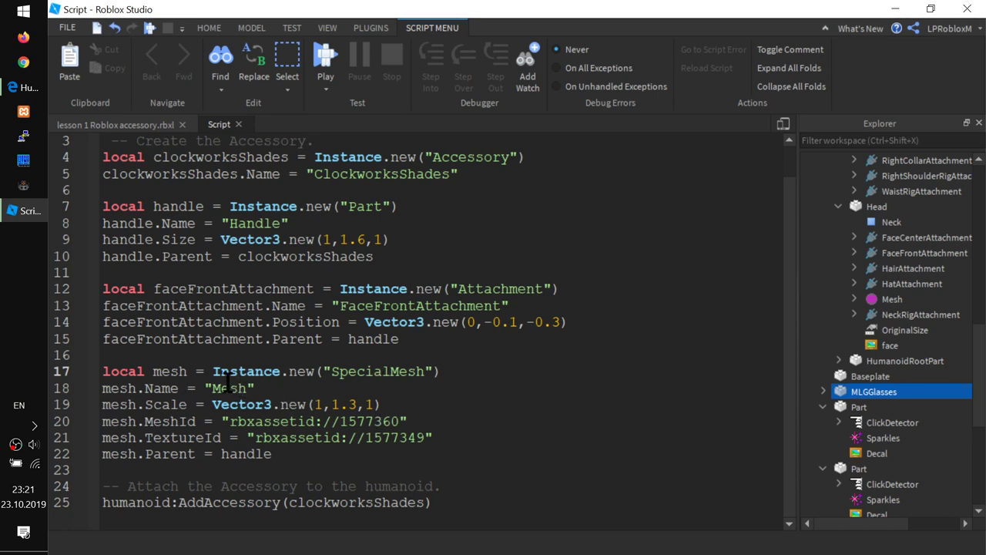
{"action": "left_click_drag", "start_coordinate": [444, 376], "coordinate": [402, 401]}
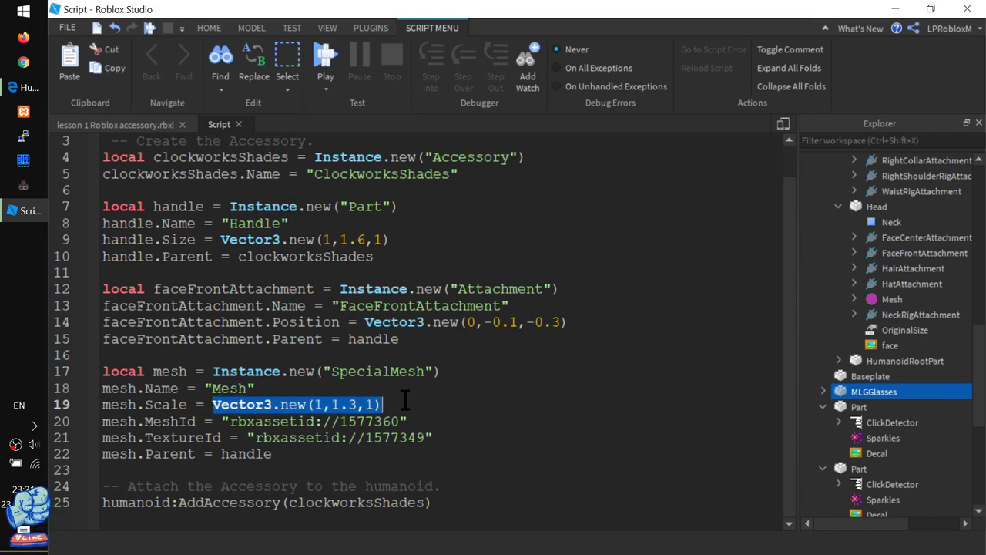
{"action": "left_click", "coordinate": [377, 404]}
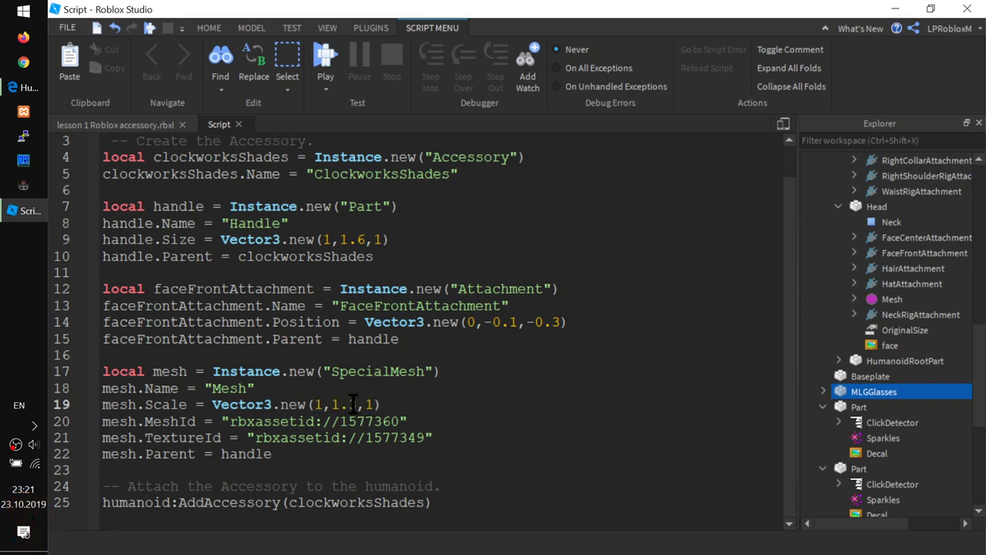
- Set the Y value of mesh.Scale on line 19 to 4 and playtest to inspect the glasses' size on the head
{"action": "left_click_drag", "start_coordinate": [353, 404], "coordinate": [331, 404]}
{"action": "type", "text": "4"}
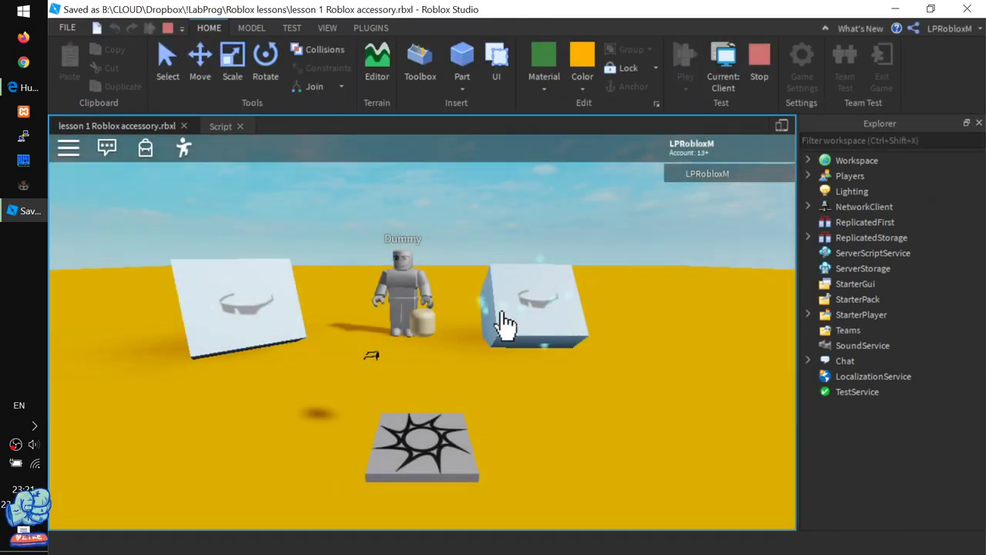
{"action": "scroll", "coordinate": [501, 309], "scroll_direction": "up", "scroll_amount": 6}
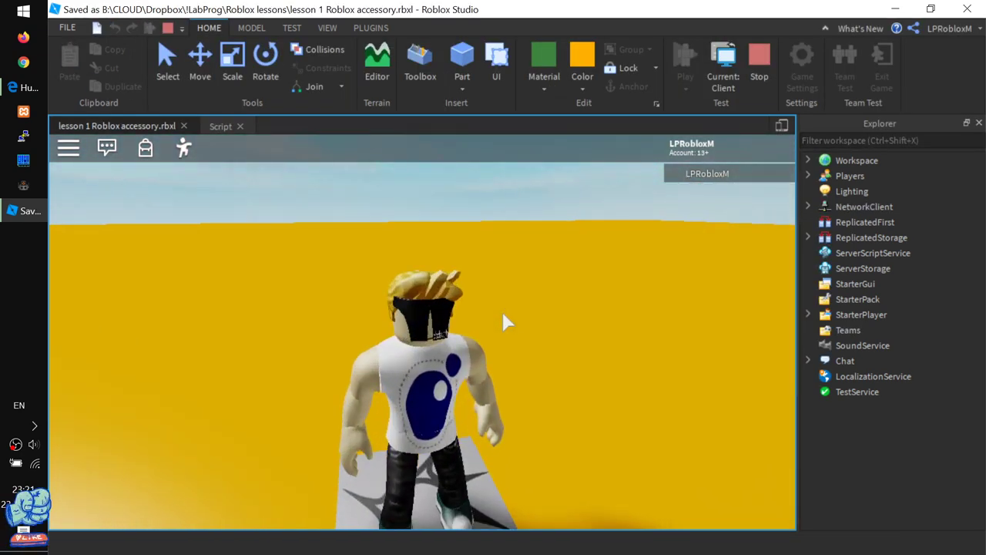
{"action": "right_click_drag", "start_coordinate": [451, 306], "coordinate": [450, 306]}
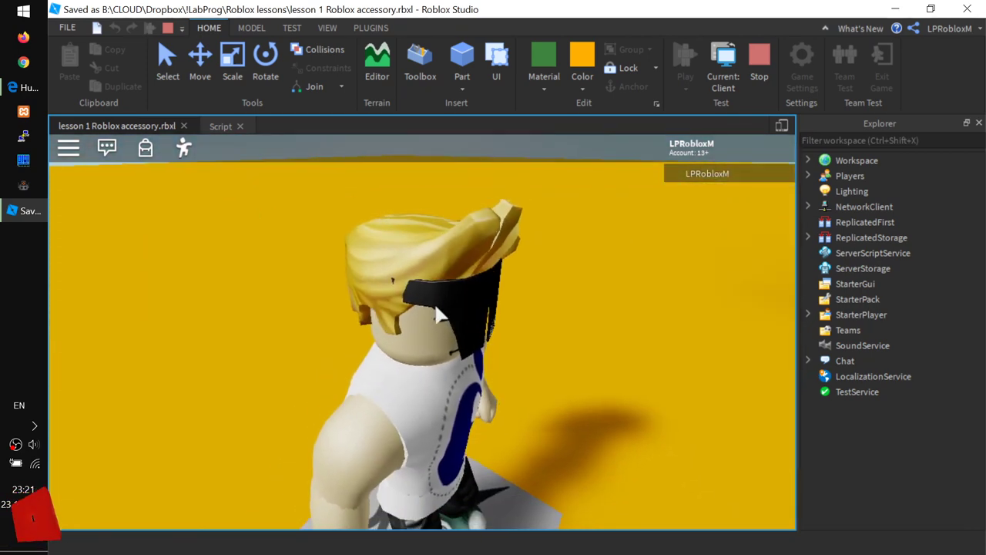
{"action": "left_click", "coordinate": [759, 71]}
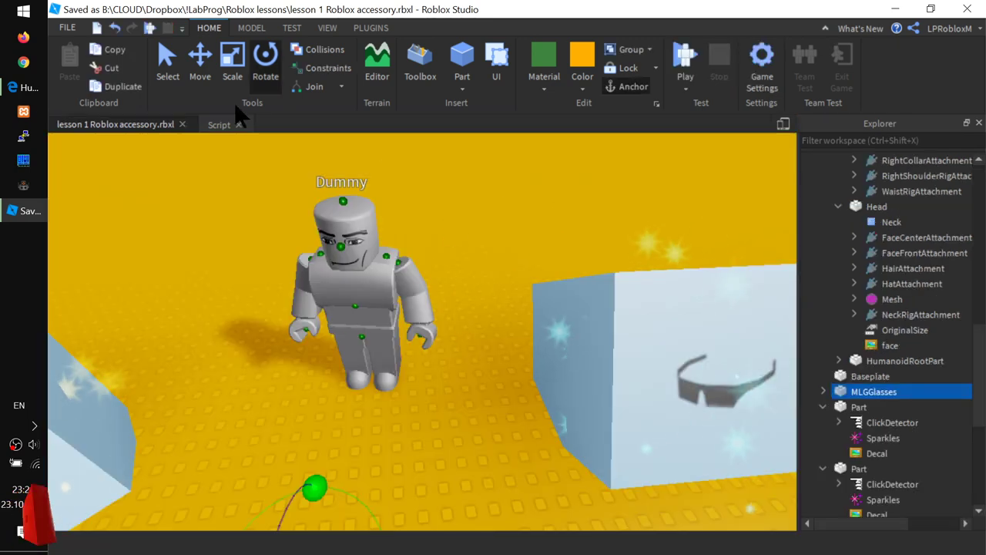
- Set the Y value of mesh.Scale on line 19 of the script to 1.3
{"action": "left_click", "coordinate": [219, 124]}
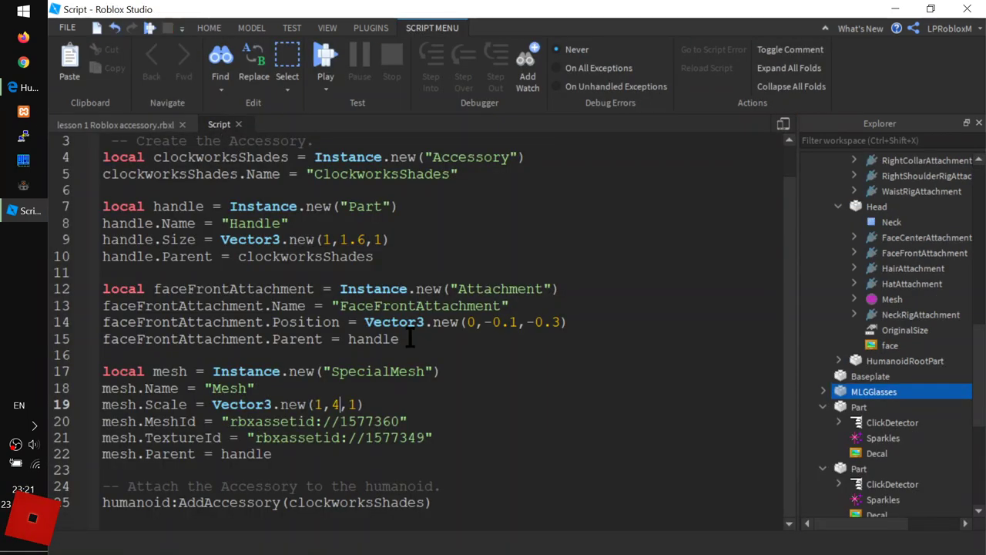
{"action": "double_click", "coordinate": [337, 404]}
{"action": "type", "text": "4"}
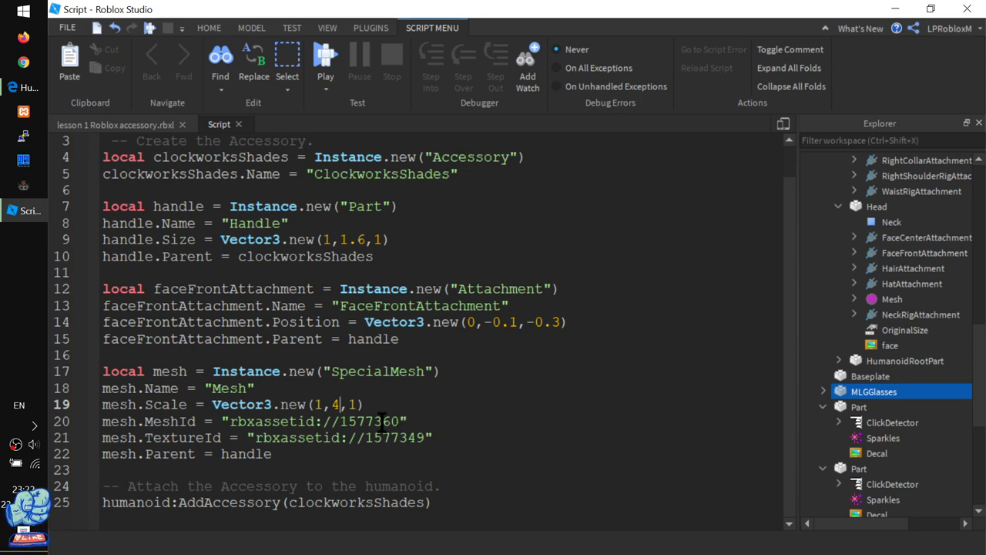
{"action": "key", "text": "BackSpace"}
{"action": "type", "text": "1.3"}
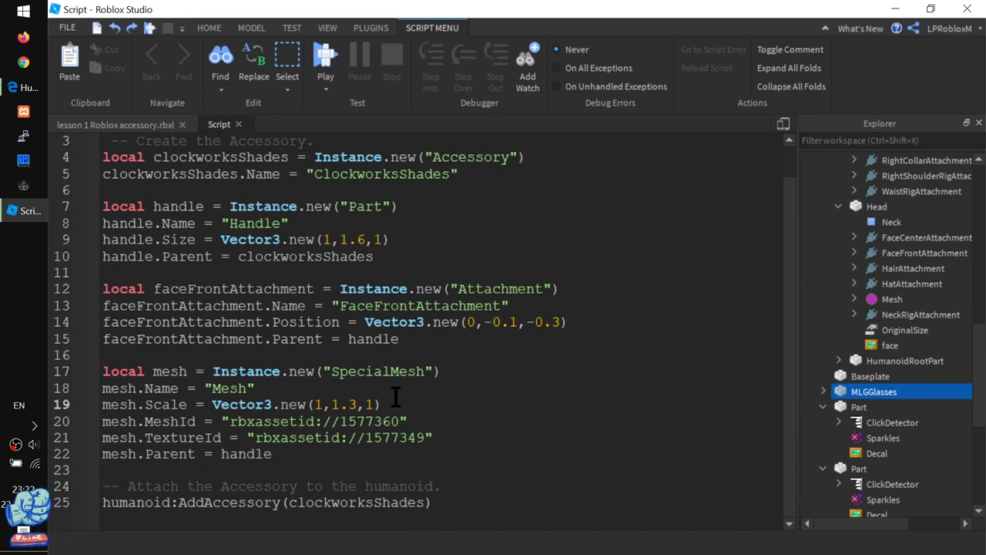
- Examine the mesh's MeshId, TextureId and Parent lines and the other uses of handle in the script
{"action": "left_click", "coordinate": [226, 421]}
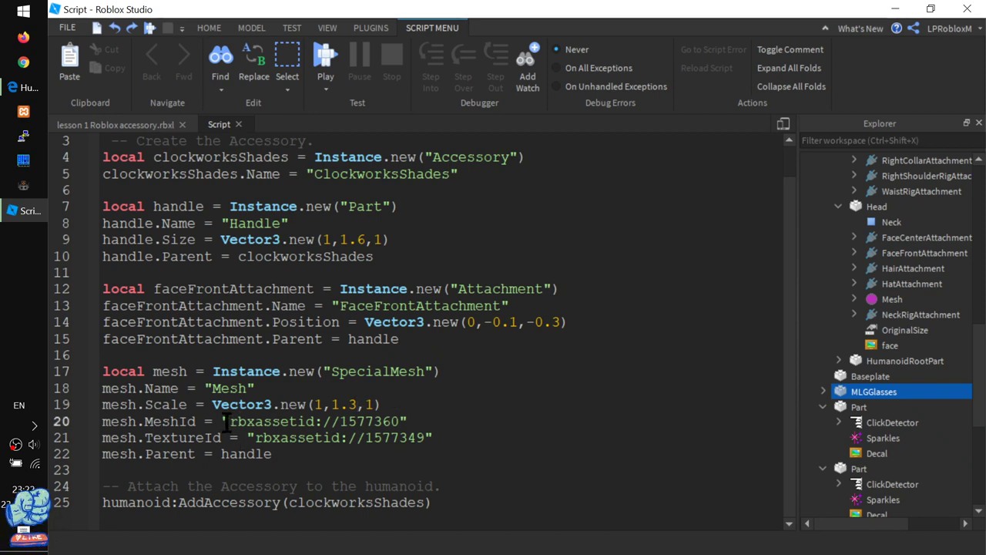
{"action": "left_click_drag", "start_coordinate": [225, 422], "coordinate": [404, 421]}
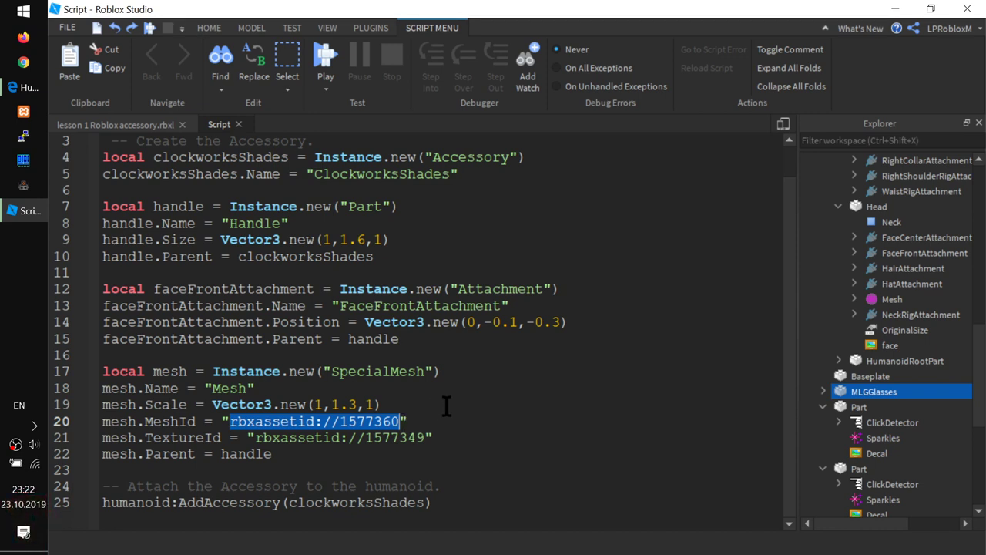
{"action": "left_click", "coordinate": [422, 422]}
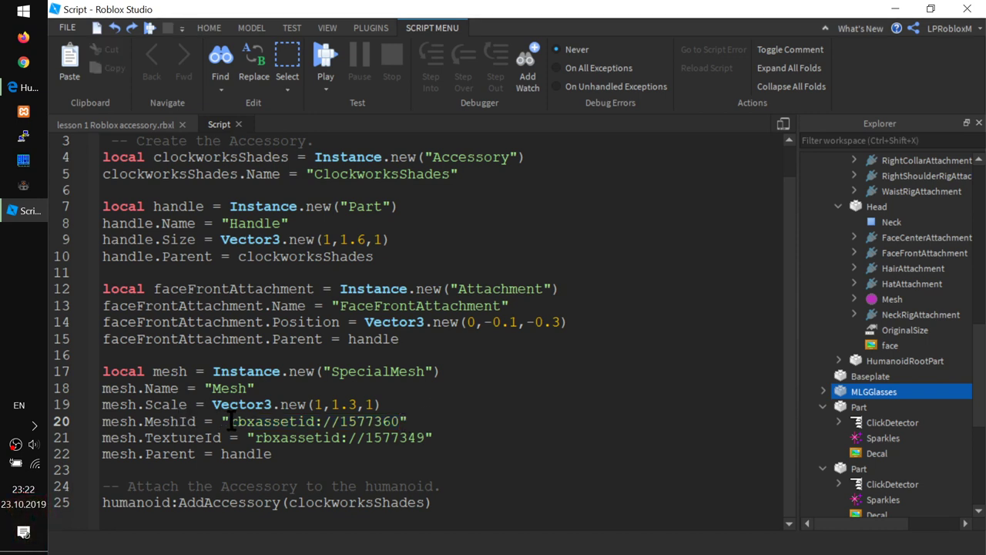
{"action": "left_click_drag", "start_coordinate": [231, 422], "coordinate": [393, 416]}
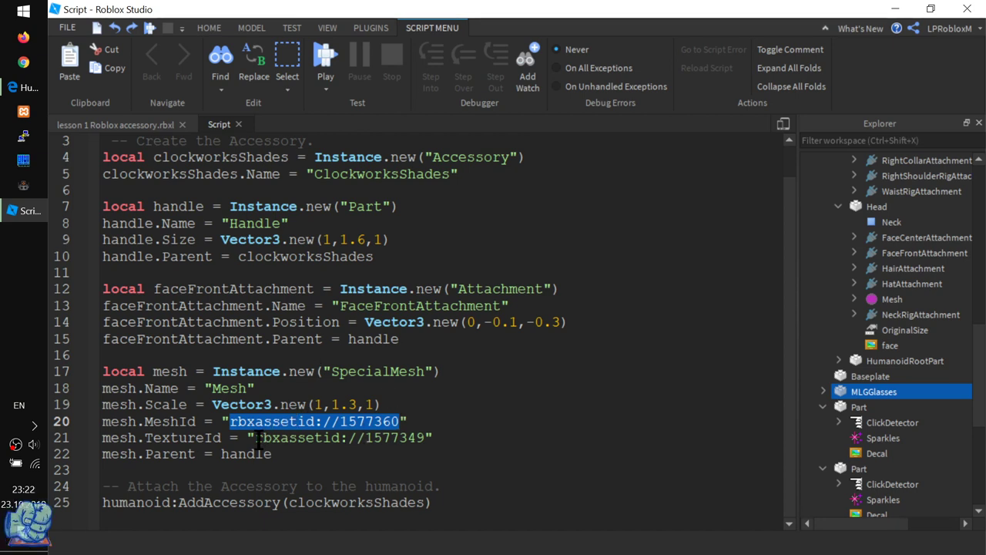
{"action": "left_click_drag", "start_coordinate": [255, 438], "coordinate": [416, 435]}
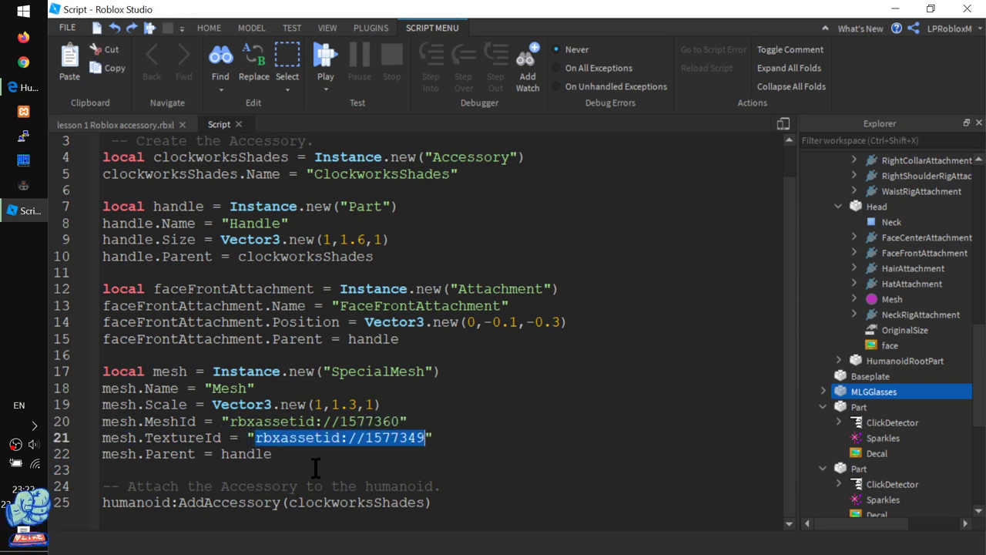
{"action": "left_click", "coordinate": [231, 422]}
{"action": "left_click_drag", "start_coordinate": [231, 423], "coordinate": [399, 422]}
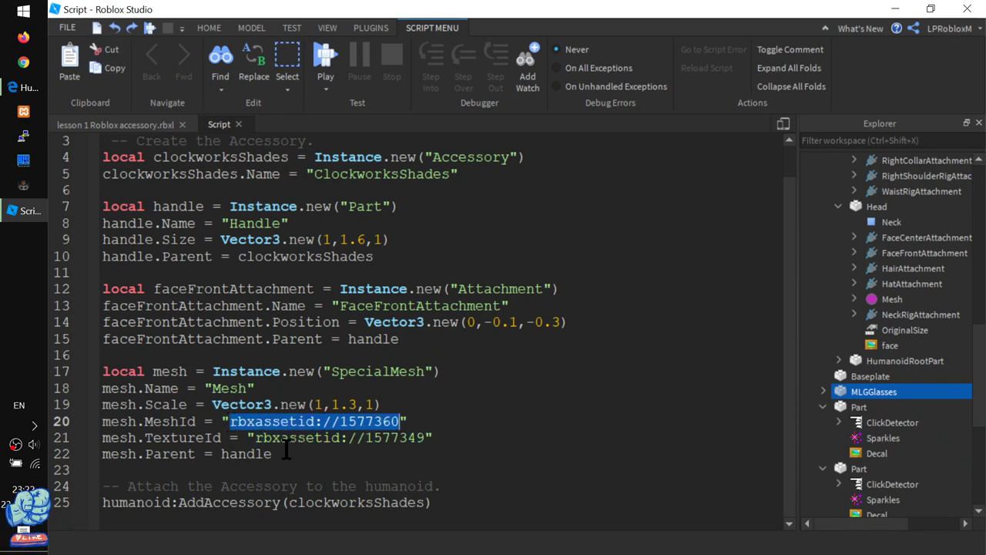
{"action": "left_click_drag", "start_coordinate": [255, 438], "coordinate": [417, 436]}
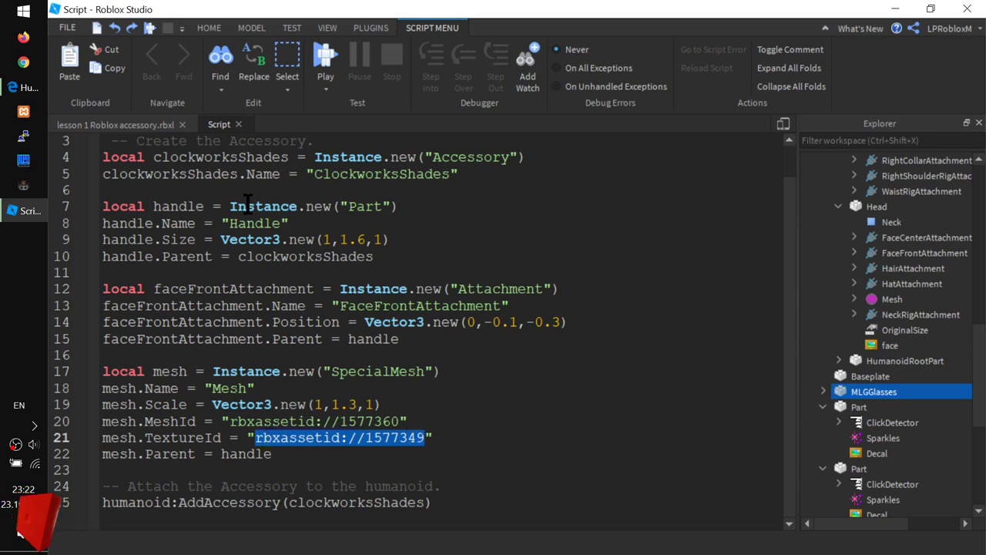
{"action": "double_click", "coordinate": [234, 454]}
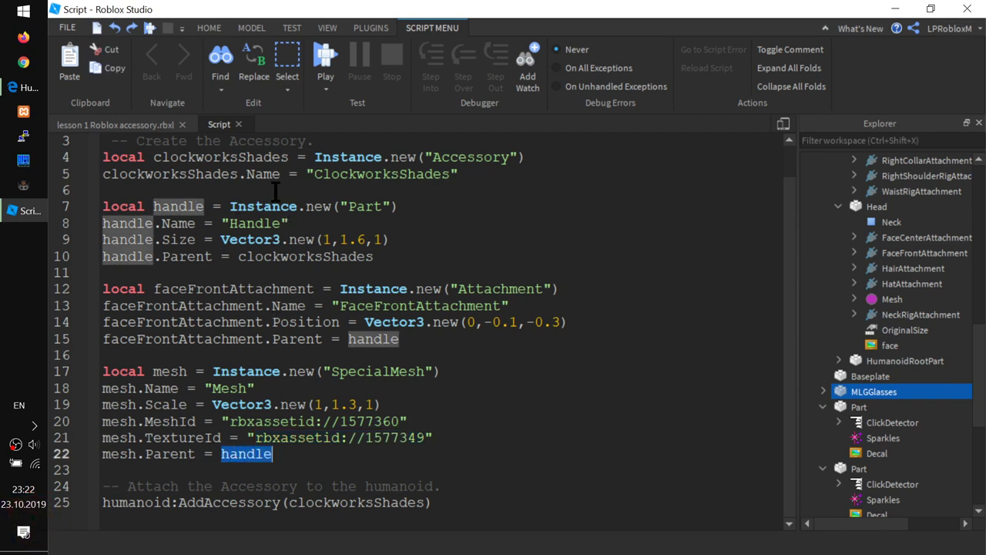
{"action": "scroll", "coordinate": [275, 193], "scroll_direction": "up", "scroll_amount": 1}
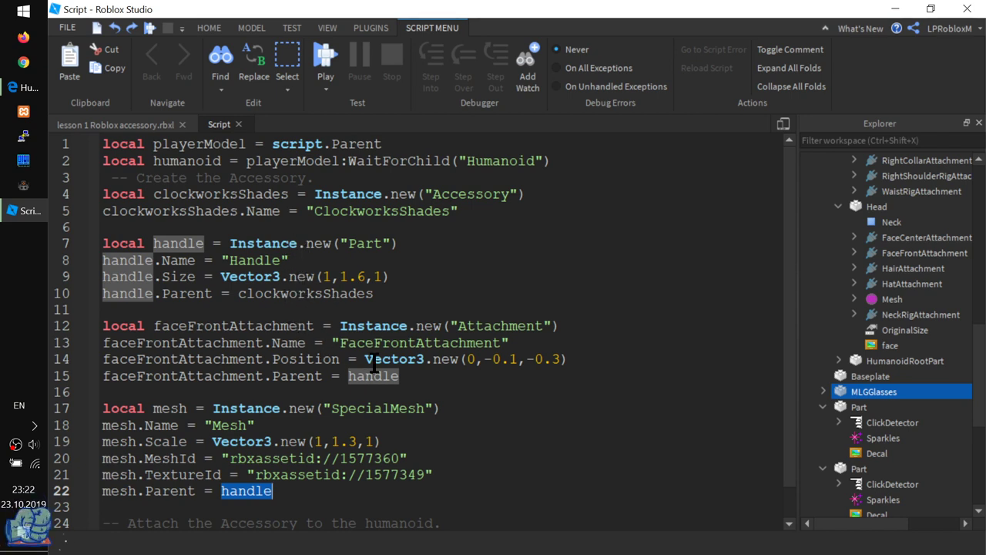
{"action": "scroll", "coordinate": [377, 446], "scroll_direction": "down", "scroll_amount": 1}
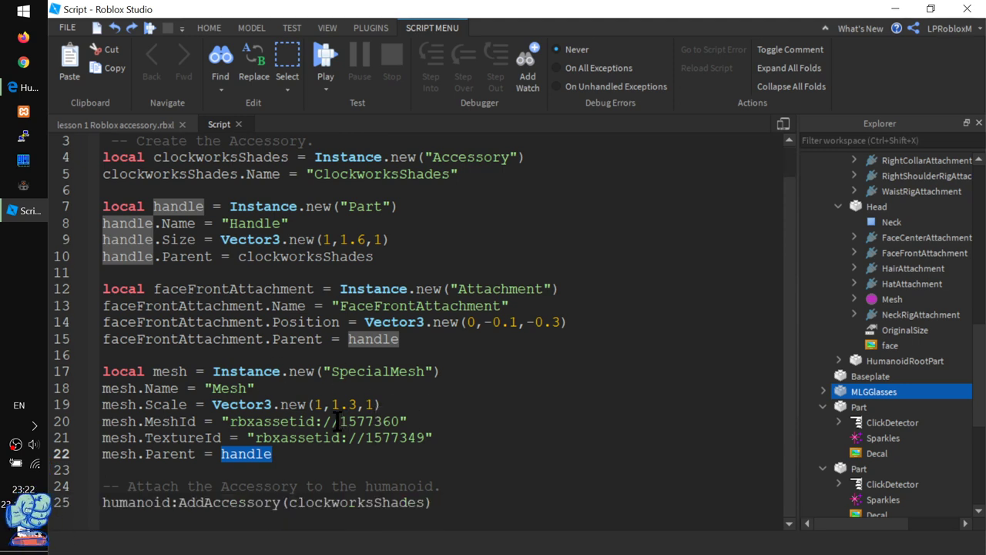
- Comment out the humanoid:AddAccessory(clockworksShades) call on line 25 and playtest to inspect the character without the scripted glasses
{"action": "left_click", "coordinate": [440, 503]}
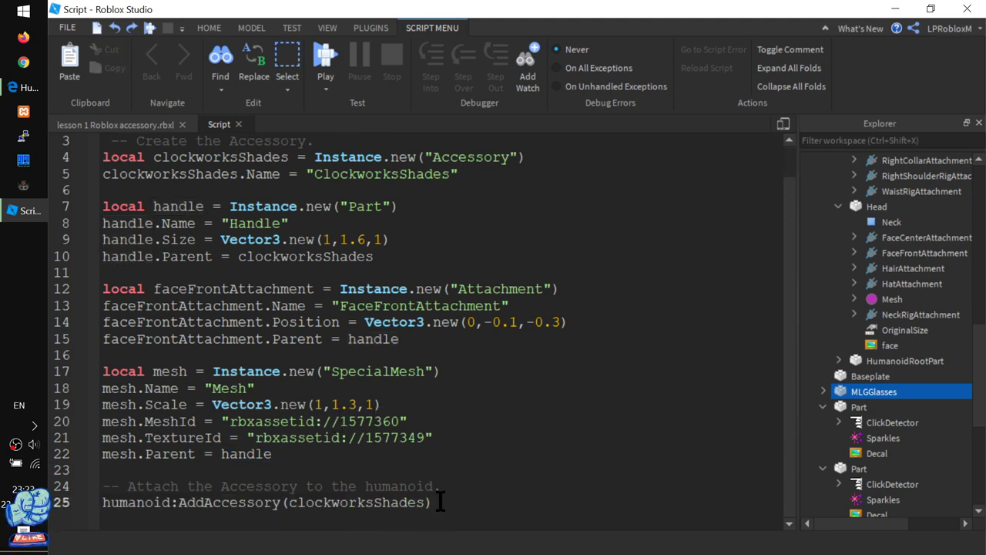
{"action": "left_click", "coordinate": [153, 502]}
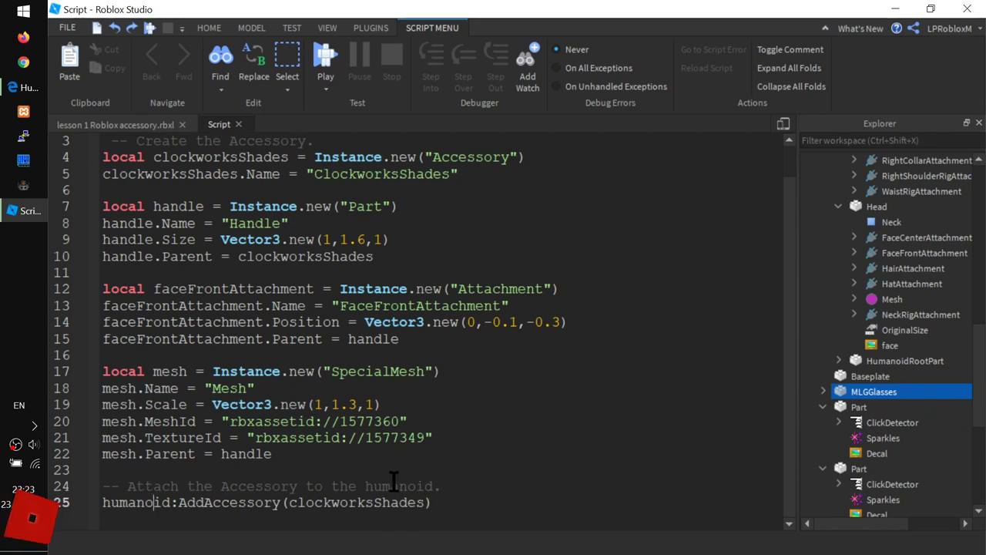
{"action": "key", "text": "ctrl+/"}
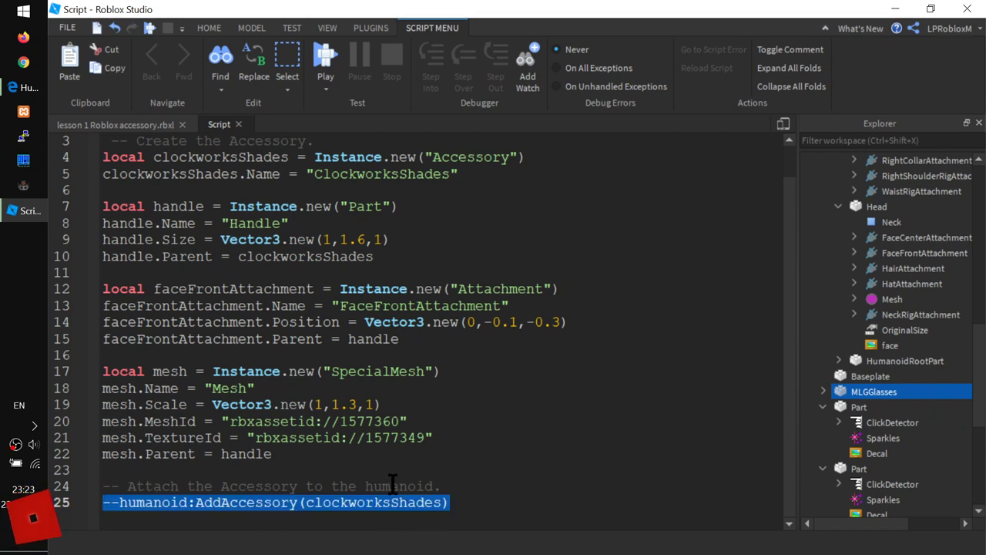
{"action": "scroll", "coordinate": [254, 424], "scroll_direction": "up", "scroll_amount": 1}
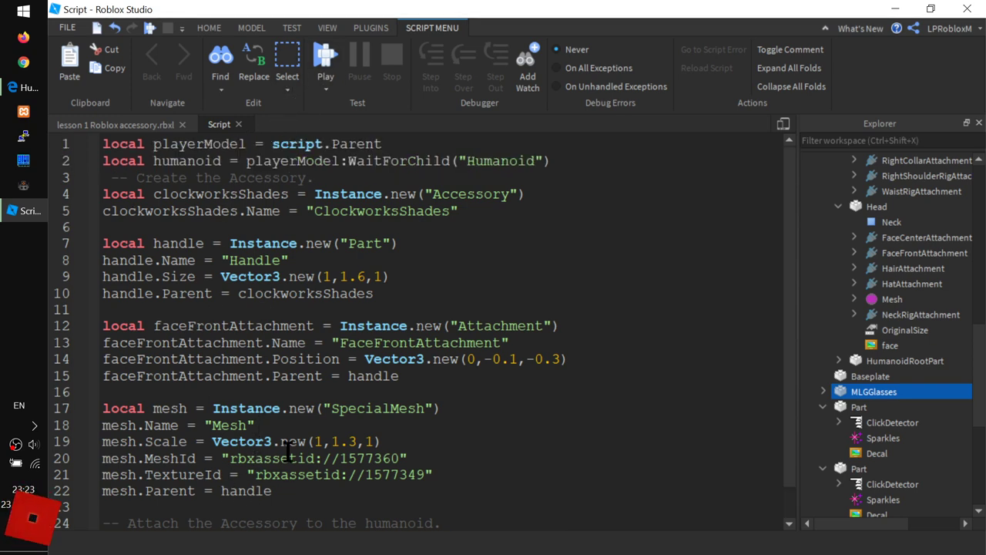
{"action": "scroll", "coordinate": [287, 451], "scroll_direction": "down", "scroll_amount": 1}
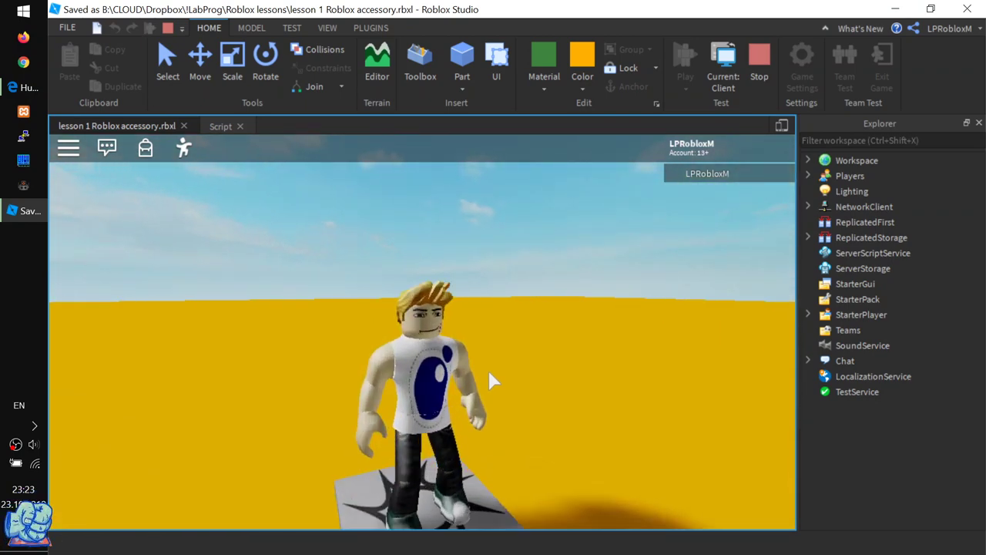
{"action": "right_click_drag", "start_coordinate": [488, 368], "coordinate": [490, 370]}
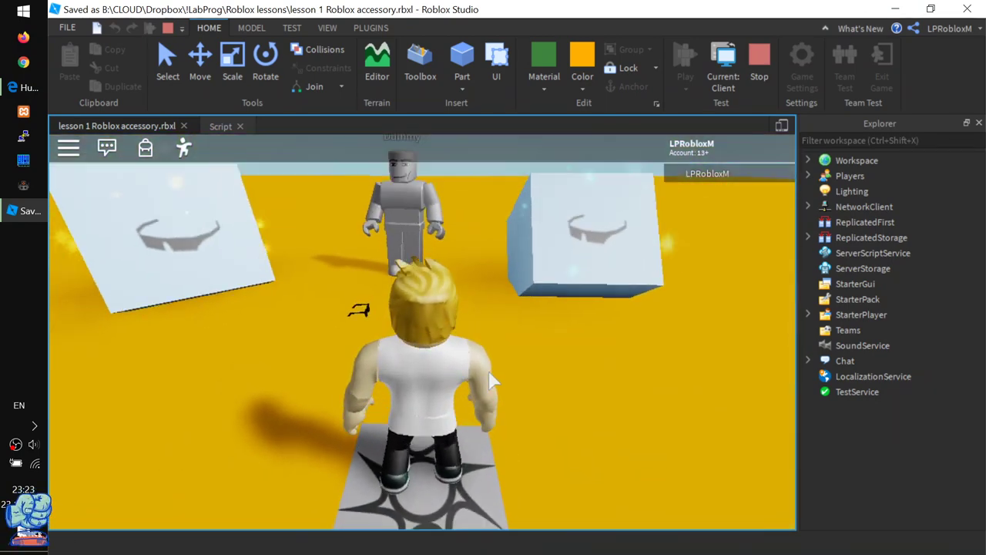
{"action": "left_click", "coordinate": [759, 65]}
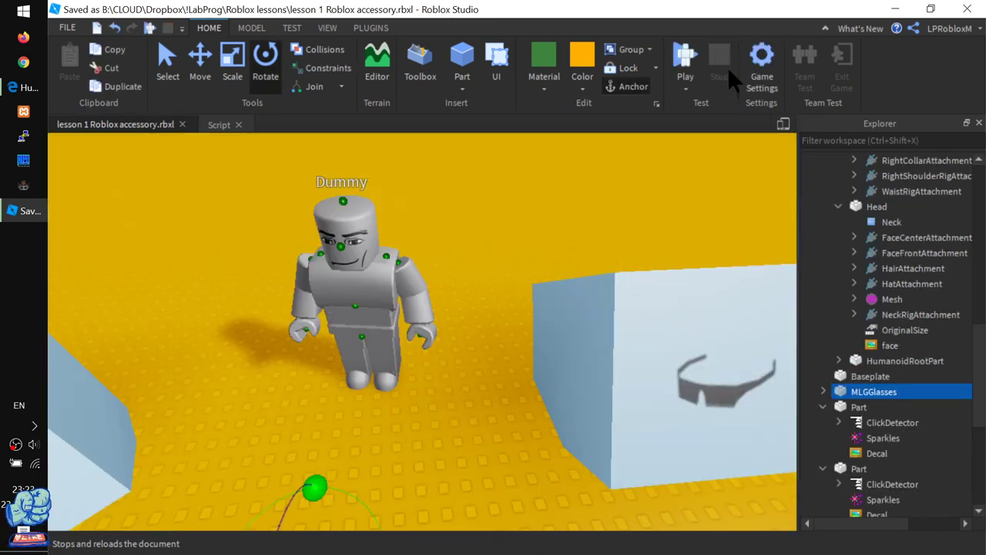
- Inspect the MLGGlasses model on the baseplate up close and from a distance next to the Dummy
{"action": "scroll", "coordinate": [323, 343], "scroll_direction": "down", "scroll_amount": 5}
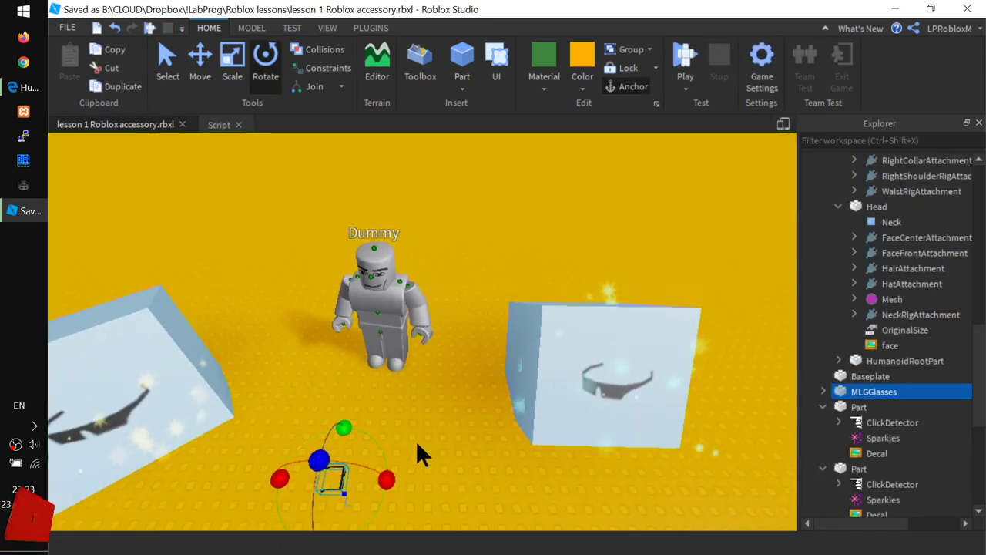
{"action": "right_click_drag", "start_coordinate": [185, 385], "coordinate": [198, 440]}
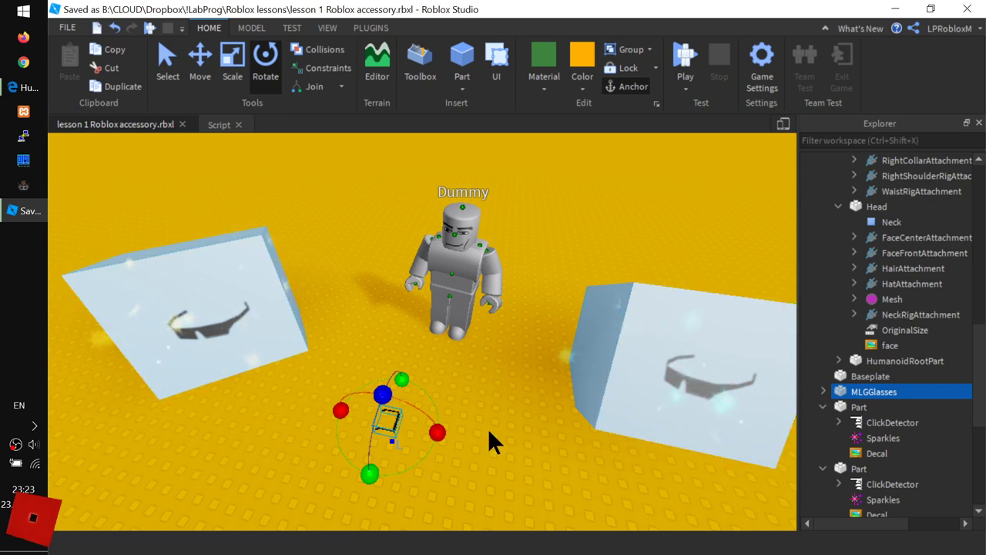
{"action": "right_click_drag", "start_coordinate": [488, 427], "coordinate": [487, 428]}
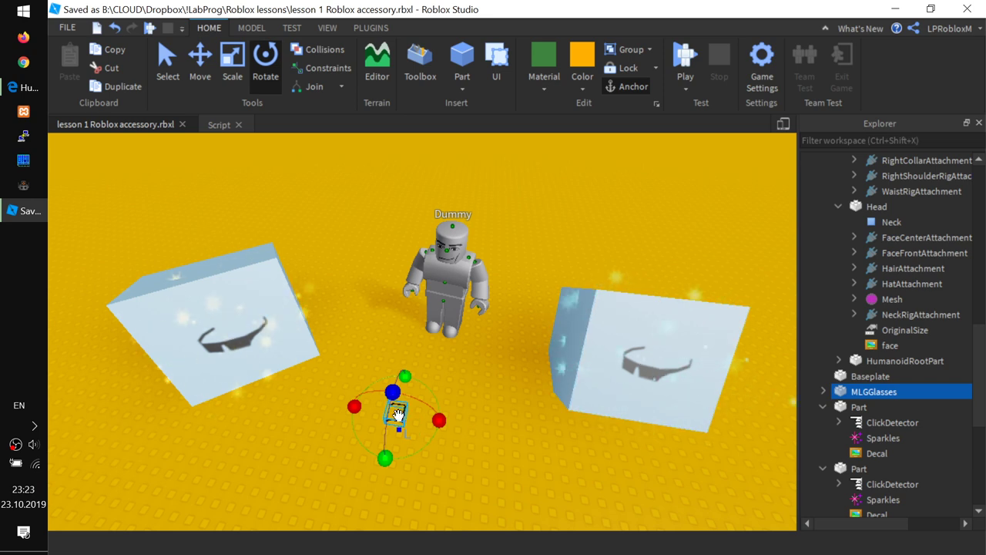
{"action": "right_click_drag", "start_coordinate": [466, 438], "coordinate": [436, 434]}
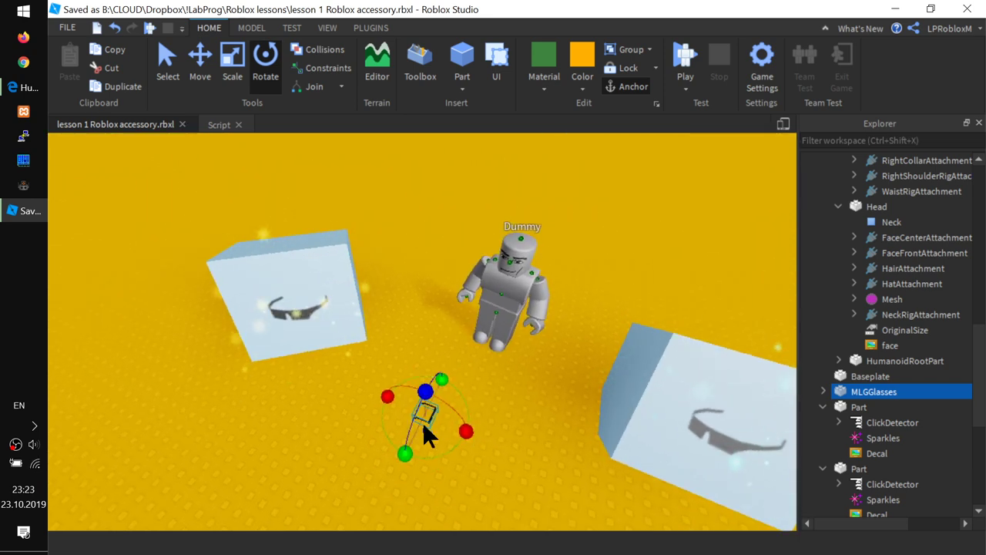
{"action": "right_click_drag", "start_coordinate": [553, 468], "coordinate": [512, 469]}
{"action": "left_click", "coordinate": [430, 381]}
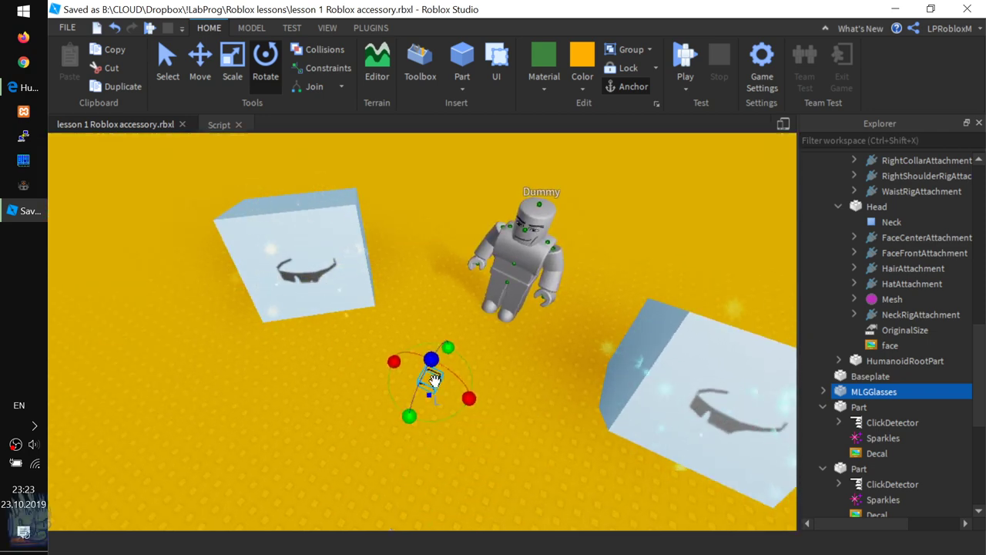
{"action": "right_click_drag", "start_coordinate": [436, 380], "coordinate": [436, 392]}
{"action": "key", "text": "f"}
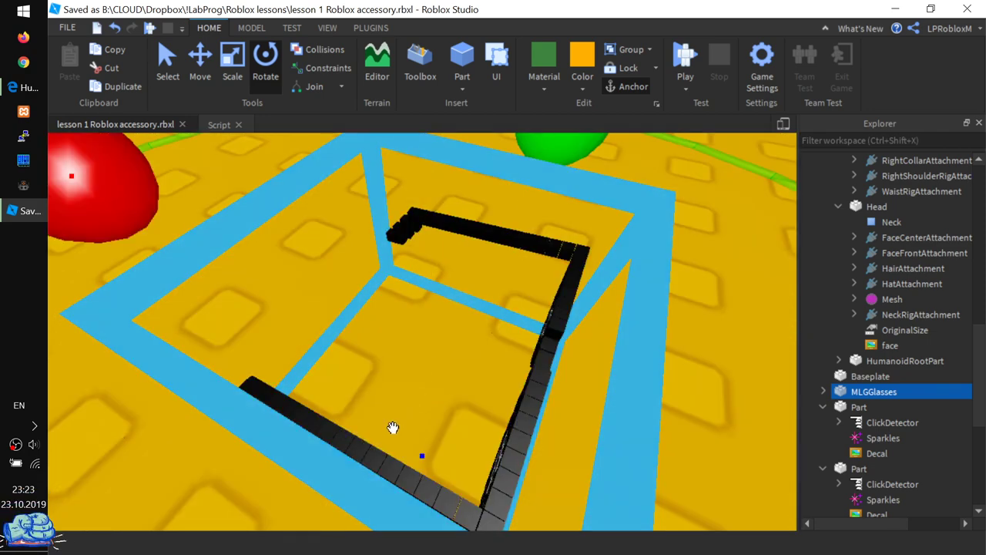
{"action": "scroll", "coordinate": [393, 428], "scroll_direction": "down", "scroll_amount": 6}
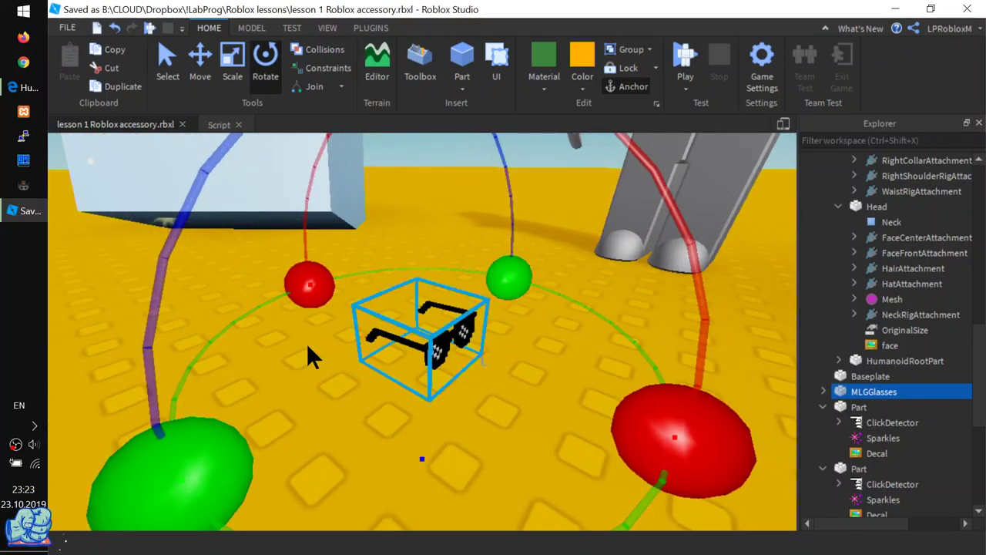
{"action": "scroll", "coordinate": [466, 330], "scroll_direction": "down", "scroll_amount": 5}
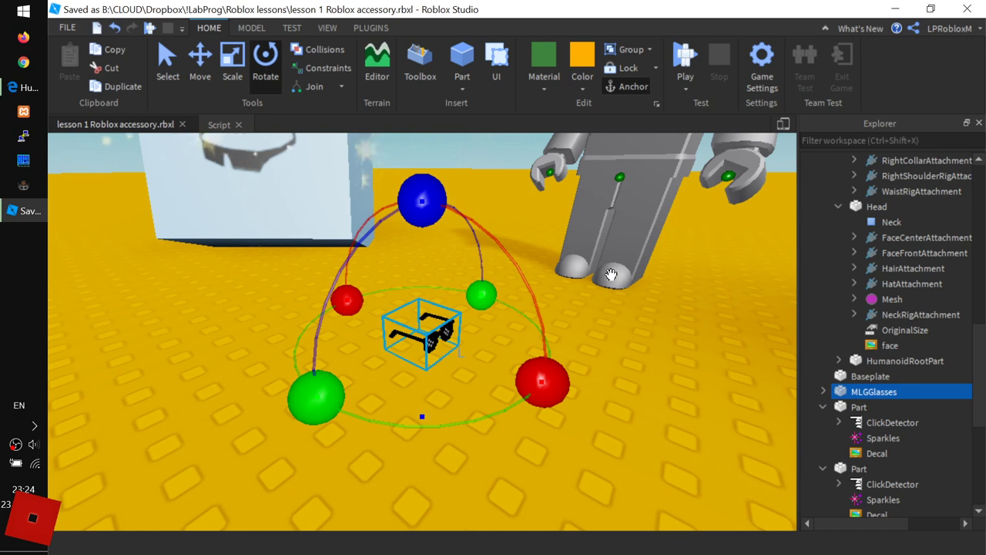
{"action": "scroll", "coordinate": [608, 277], "scroll_direction": "down", "scroll_amount": 5}
{"action": "scroll", "coordinate": [607, 278], "scroll_direction": "up", "scroll_amount": 2}
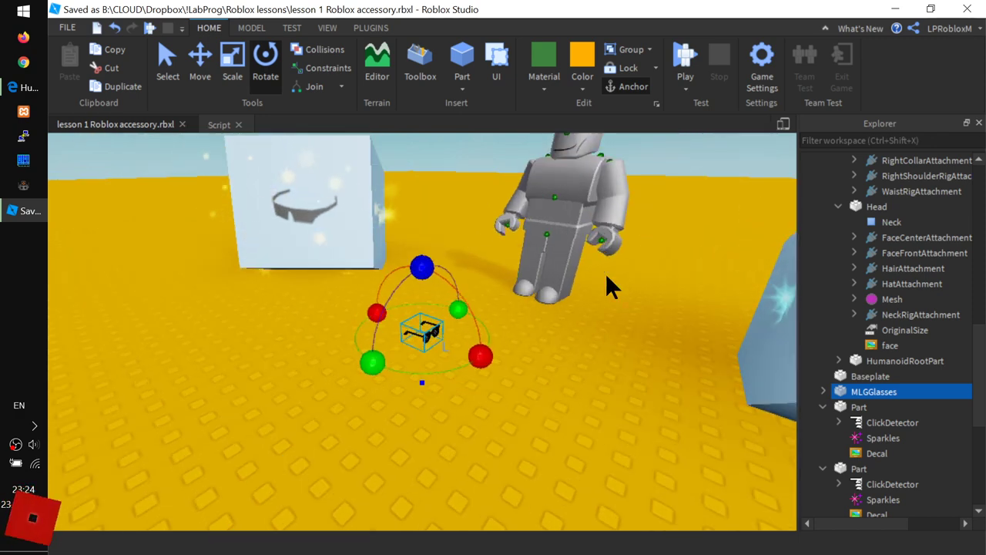
- Search the Toolbox models for "glass" and refine the search to "glasses"
{"action": "left_click", "coordinate": [425, 62]}
{"action": "left_click", "coordinate": [97, 172]}
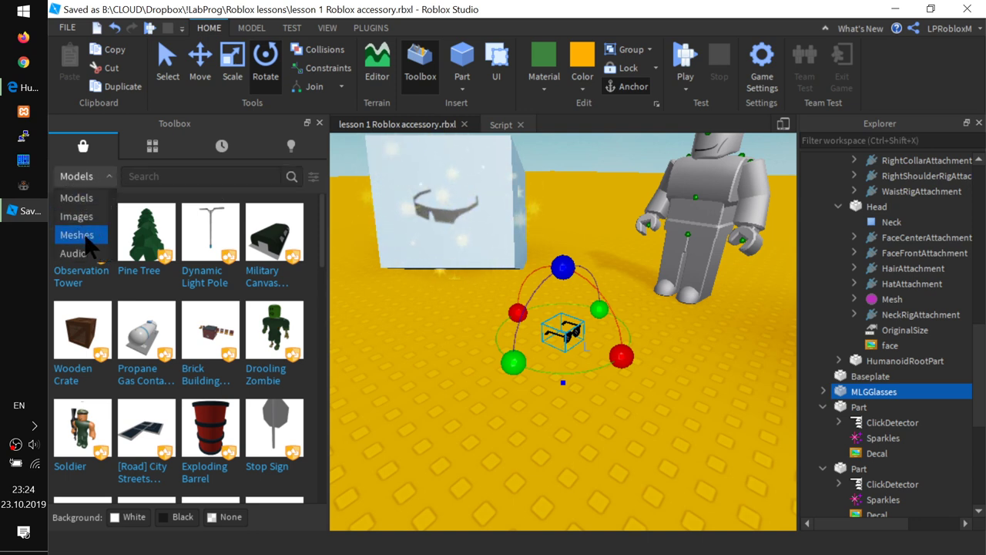
{"action": "left_click", "coordinate": [84, 200]}
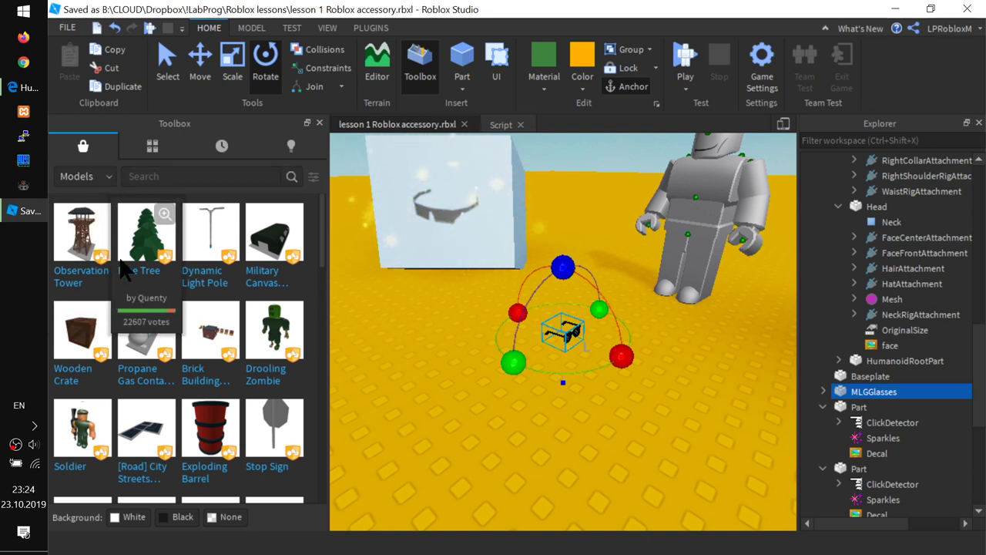
{"action": "type", "text": "g"}
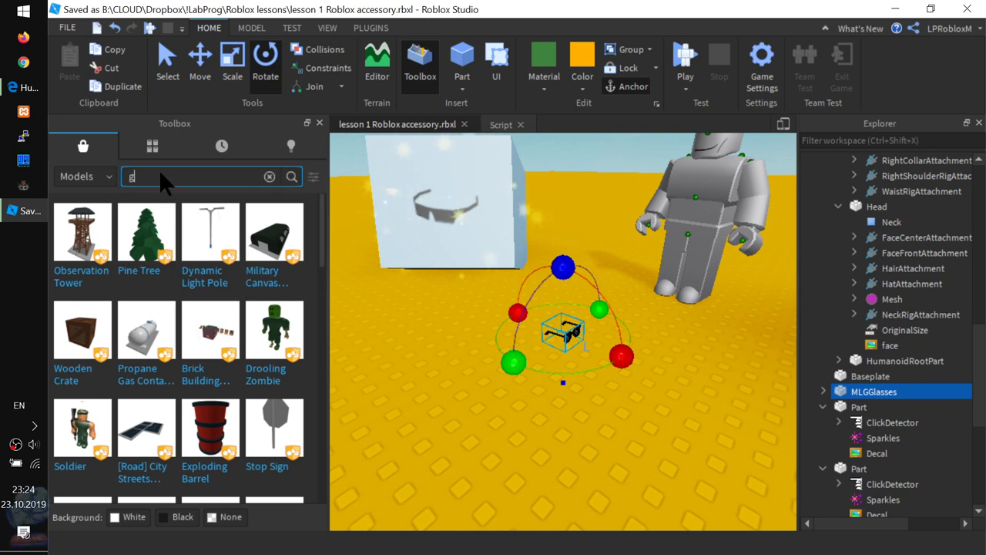
{"action": "type", "text": "lass"}
{"action": "key", "text": "Return"}
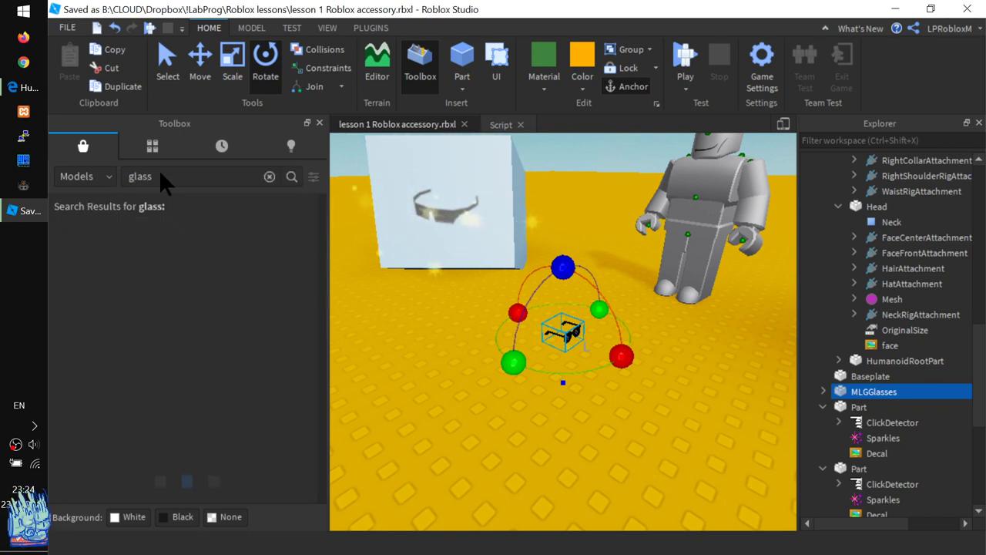
{"action": "left_click", "coordinate": [490, 421]}
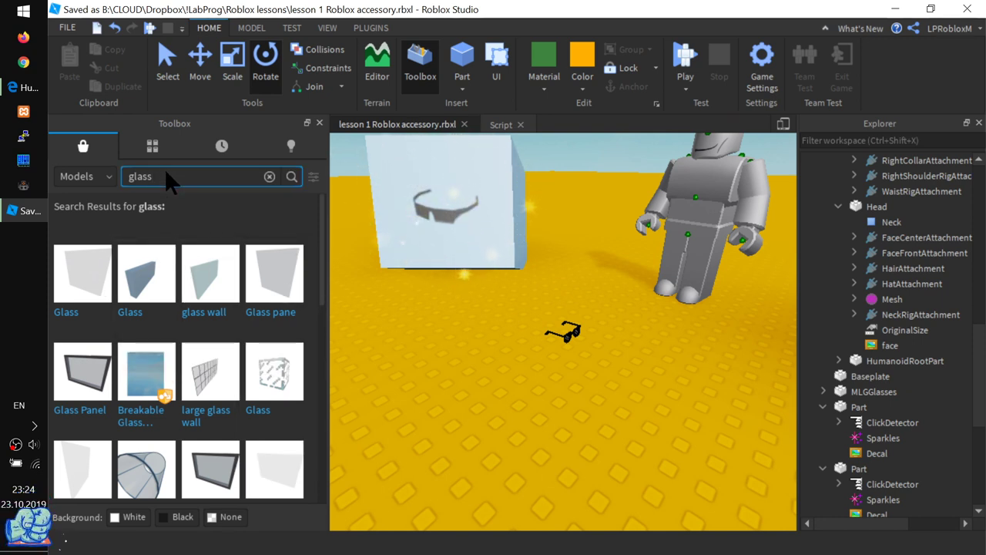
{"action": "key", "text": "Return"}
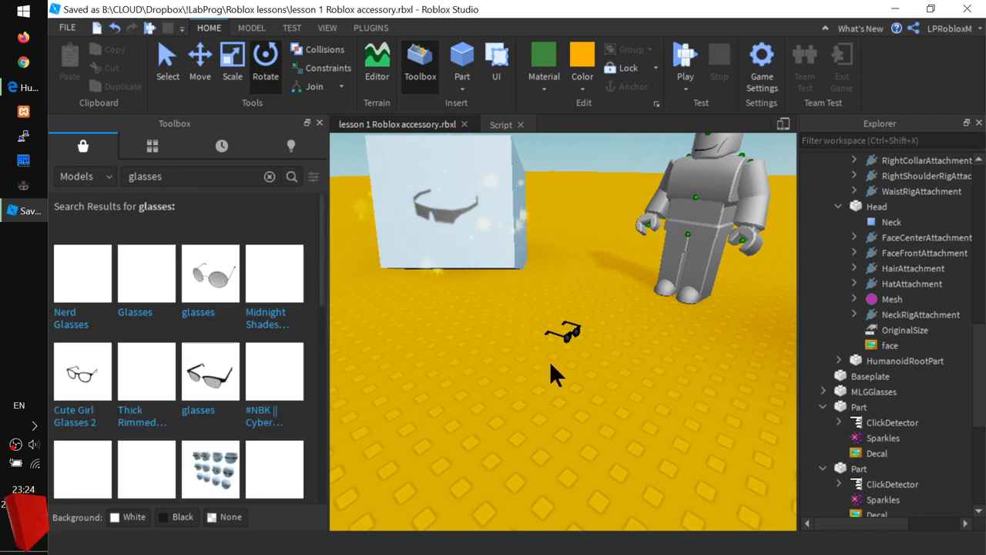
- Browse the glasses search results for another glasses model to insert
{"action": "scroll", "coordinate": [230, 389], "scroll_direction": "down", "scroll_amount": 2}
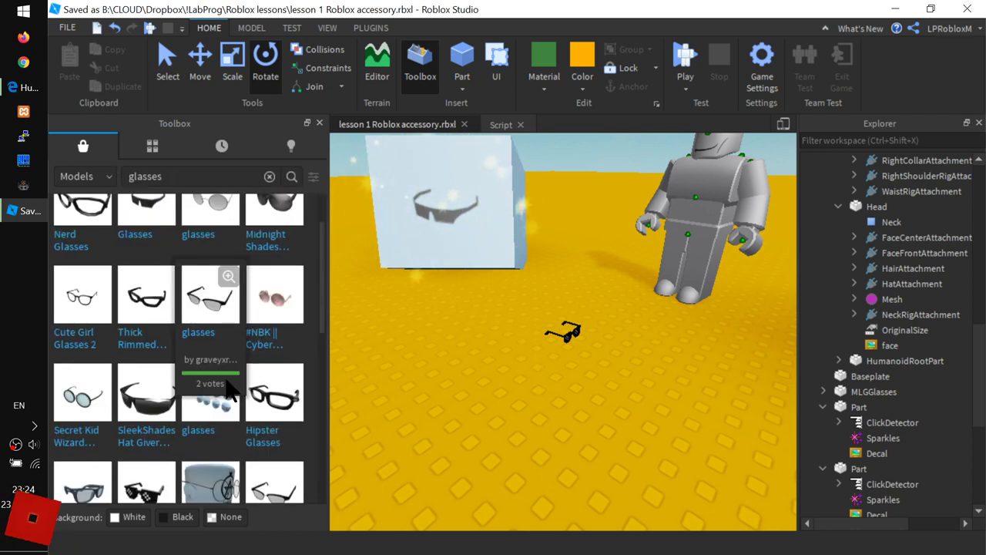
{"action": "scroll", "coordinate": [214, 392], "scroll_direction": "down", "scroll_amount": 4}
{"action": "scroll", "coordinate": [185, 411], "scroll_direction": "down", "scroll_amount": 4}
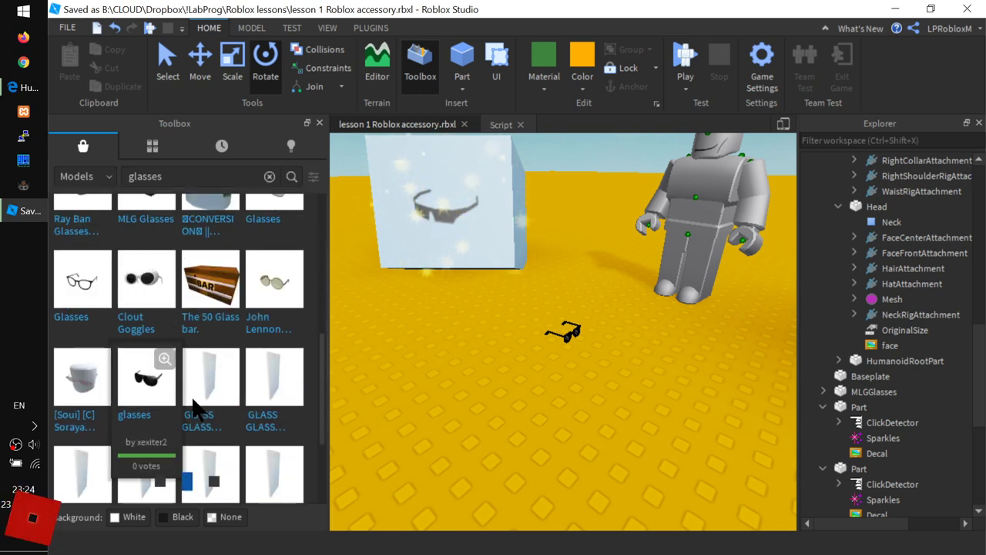
{"action": "scroll", "coordinate": [207, 397], "scroll_direction": "down", "scroll_amount": 2}
{"action": "scroll", "coordinate": [209, 394], "scroll_direction": "up", "scroll_amount": 7}
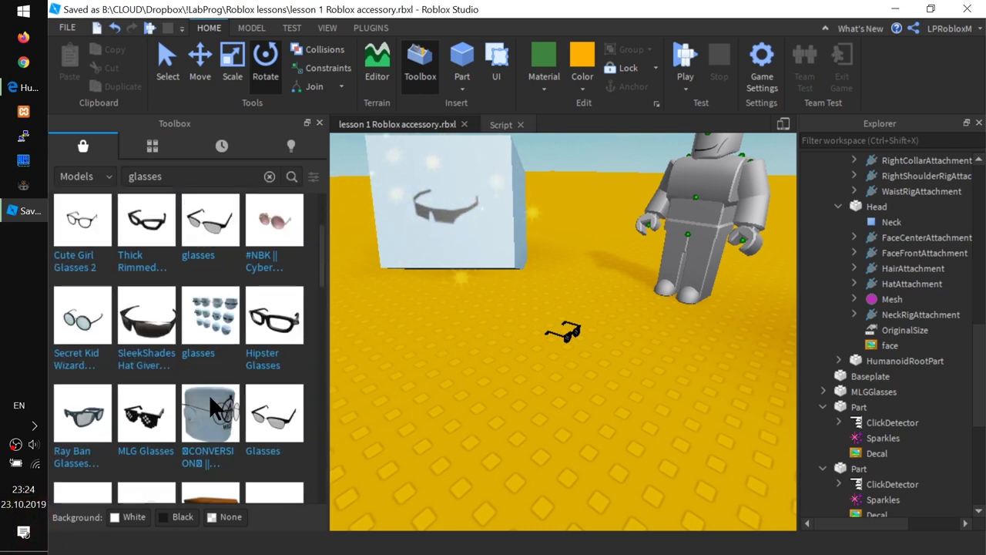
{"action": "left_click", "coordinate": [87, 336]}
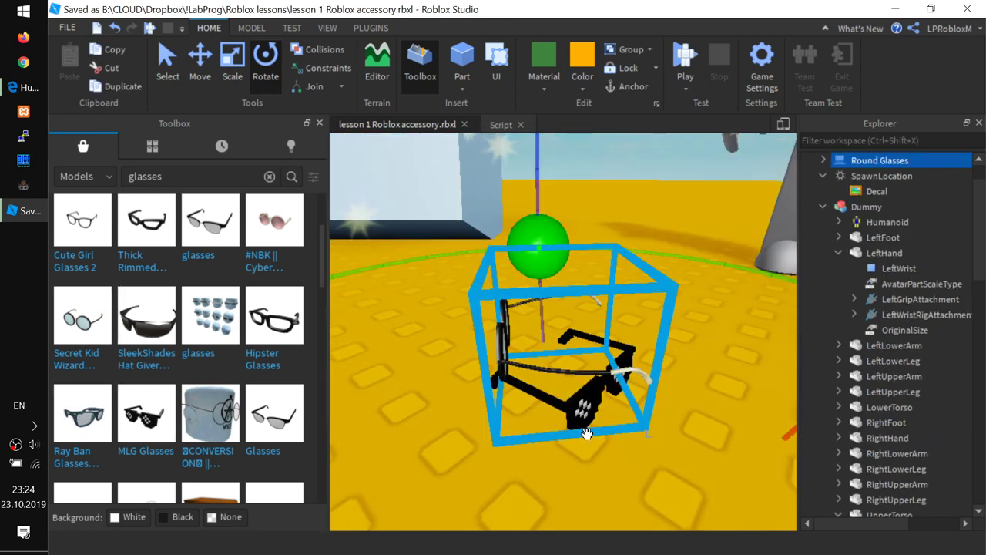
{"action": "left_click_drag", "start_coordinate": [500, 347], "coordinate": [380, 385]}
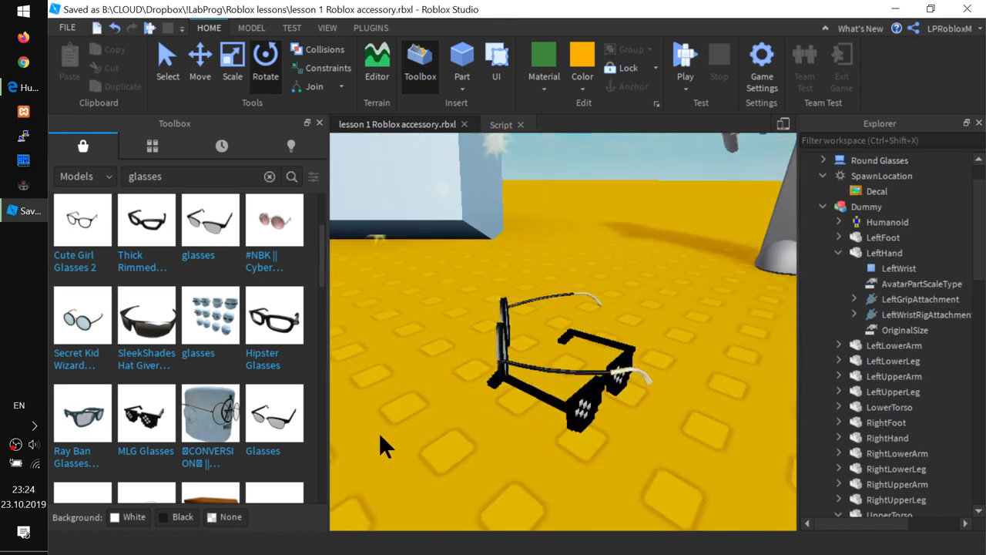
{"action": "scroll", "coordinate": [380, 440], "scroll_direction": "down", "scroll_amount": 5}
{"action": "right_click_drag", "start_coordinate": [380, 440], "coordinate": [404, 447]}
{"action": "scroll", "coordinate": [540, 339], "scroll_direction": "up", "scroll_amount": 3}
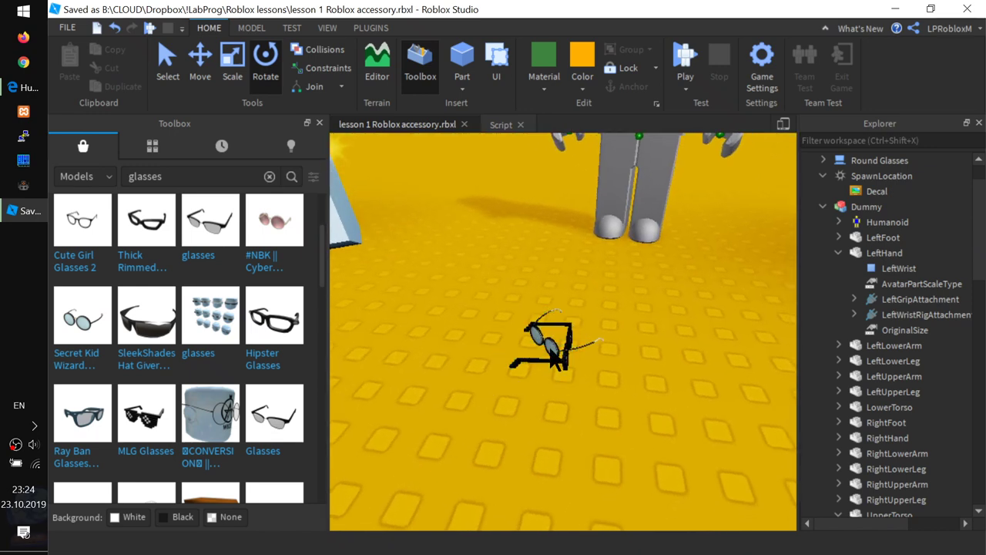
{"action": "scroll", "coordinate": [645, 383], "scroll_direction": "down", "scroll_amount": 5}
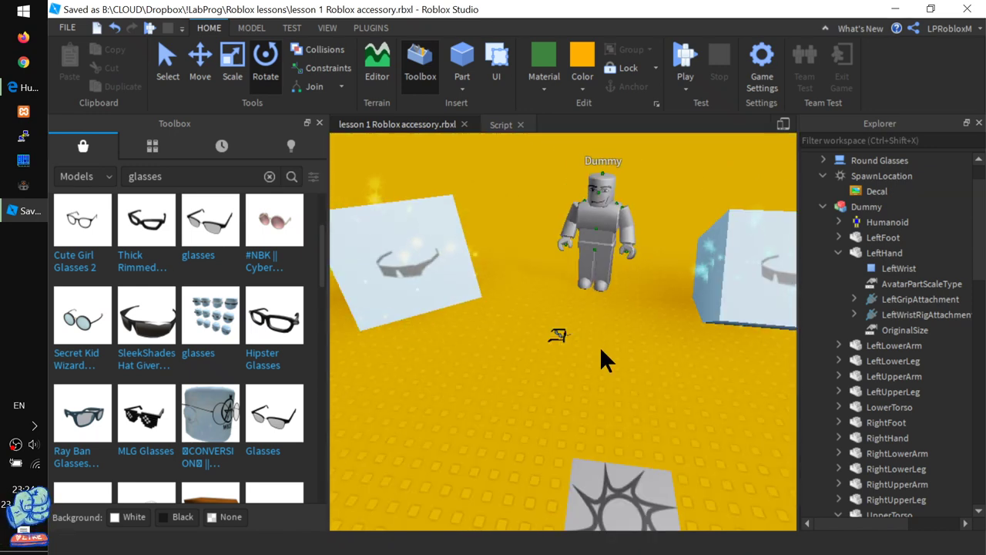
{"action": "left_click", "coordinate": [556, 336]}
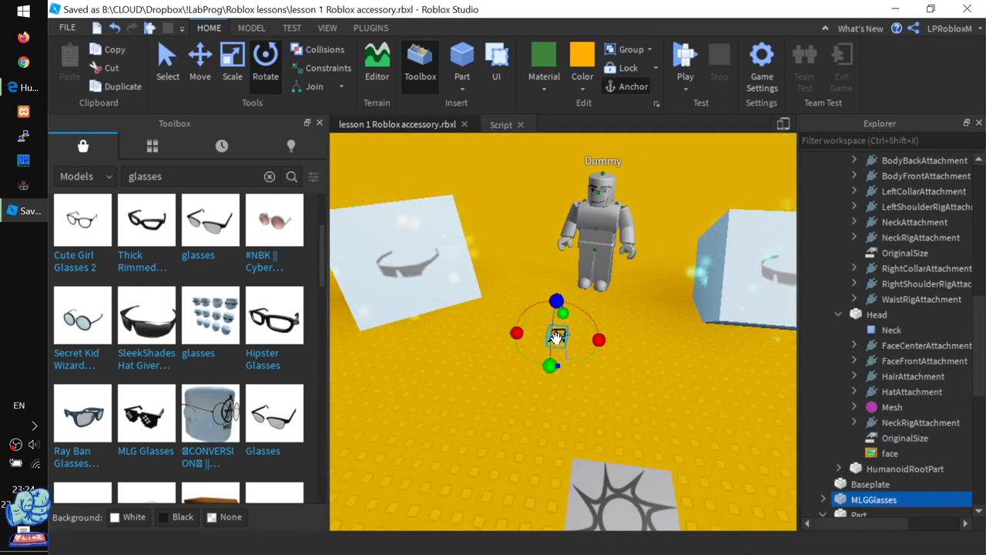
{"action": "scroll", "coordinate": [557, 336], "scroll_direction": "up", "scroll_amount": 5}
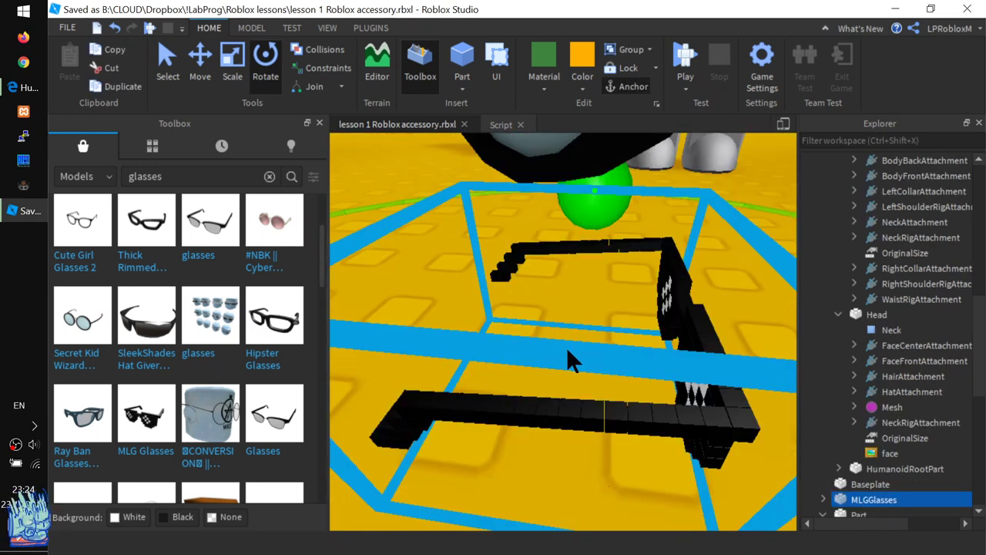
{"action": "scroll", "coordinate": [568, 356], "scroll_direction": "down", "scroll_amount": 5}
{"action": "right_click_drag", "start_coordinate": [614, 390], "coordinate": [521, 317]}
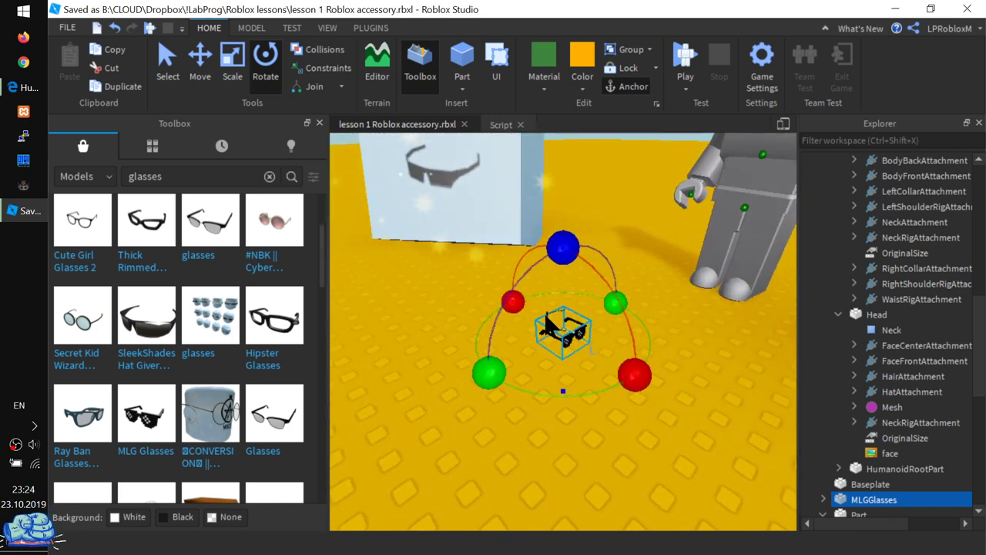
{"action": "left_click", "coordinate": [521, 318]}
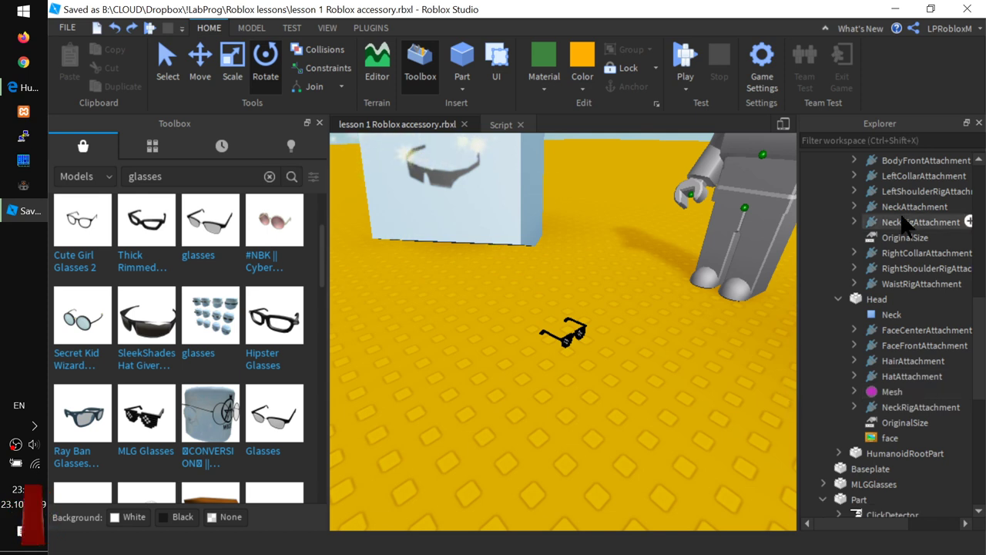
- Insert the Secret Kid Wizard glasses model onto the baseplate near the MLGGlasses
{"action": "left_click_drag", "start_coordinate": [980, 339], "coordinate": [980, 189]}
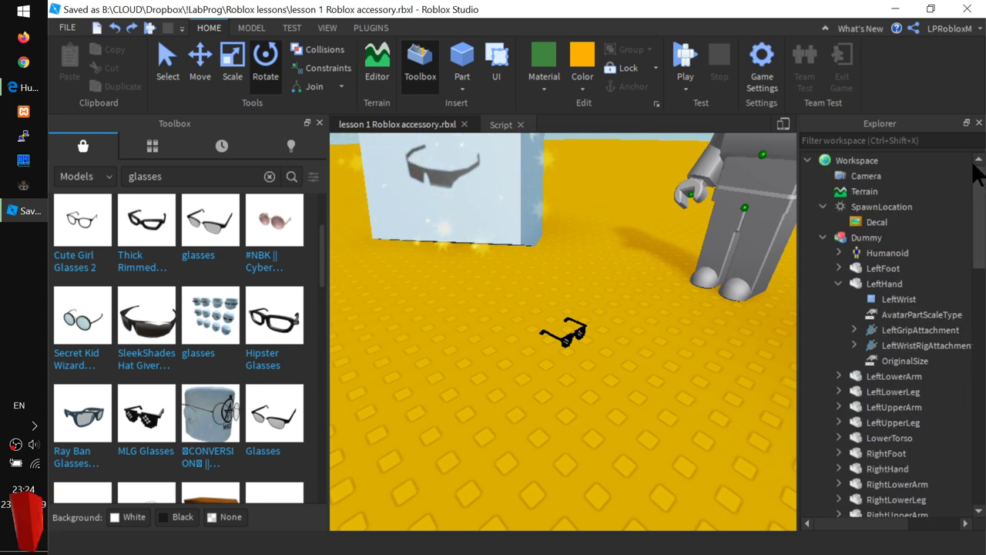
{"action": "left_click", "coordinate": [856, 160]}
{"action": "left_click", "coordinate": [478, 416]}
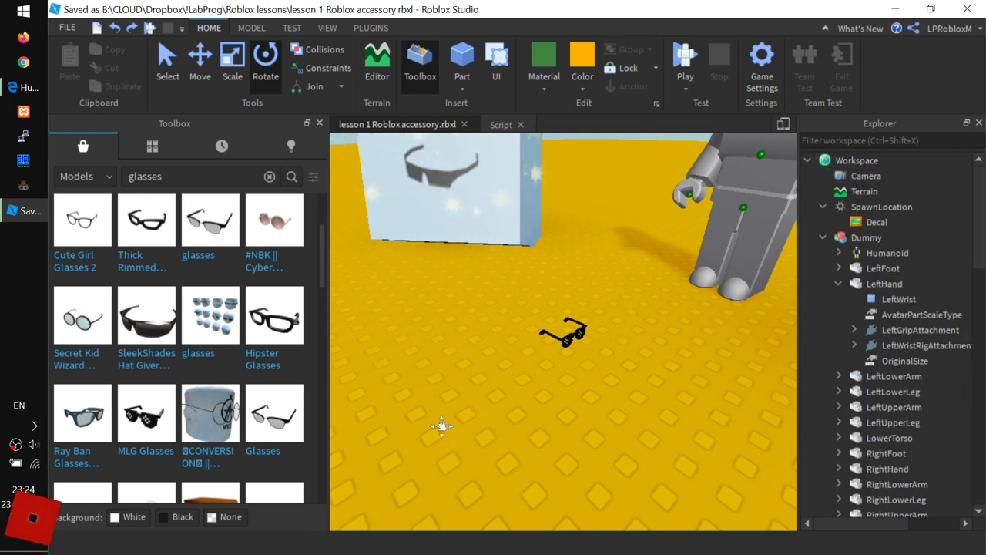
{"action": "right_click_drag", "start_coordinate": [478, 416], "coordinate": [454, 423]}
{"action": "left_click", "coordinate": [85, 319]}
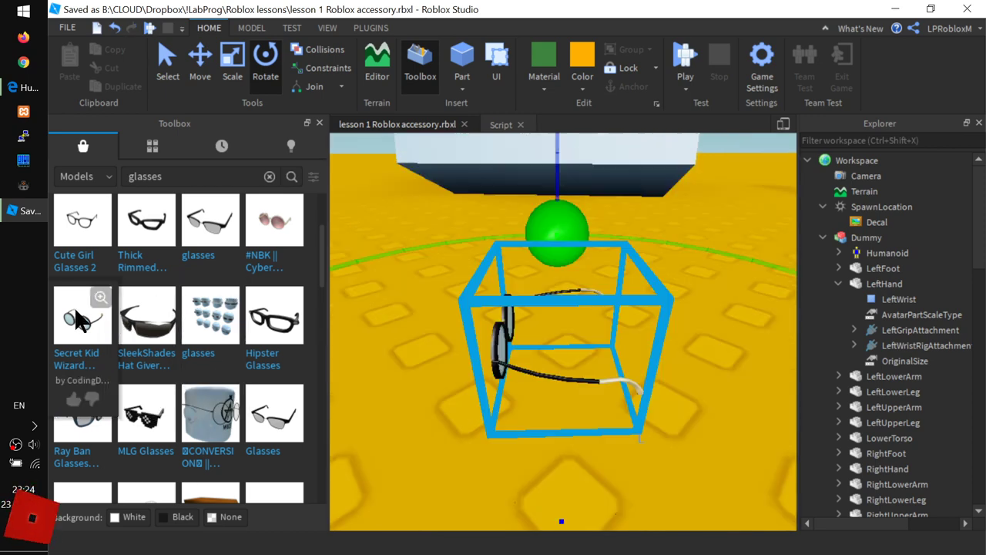
{"action": "scroll", "coordinate": [503, 381], "scroll_direction": "down", "scroll_amount": 5}
{"action": "scroll", "coordinate": [502, 380], "scroll_direction": "up", "scroll_amount": 2}
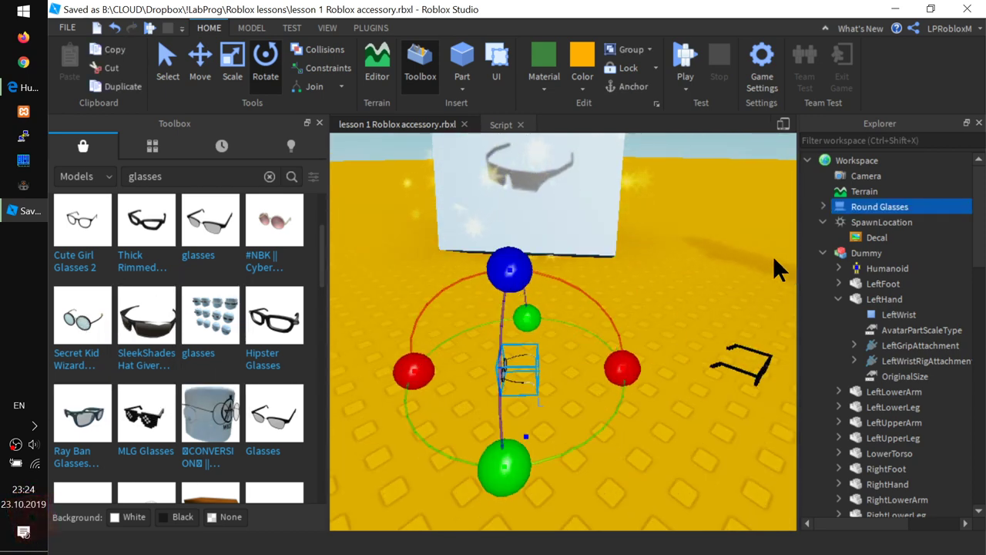
- Expand the Round Glasses accessory and its Handle in the object hierarchy and examine the Mesh and TouchInterest inside
{"action": "left_click", "coordinate": [823, 207]}
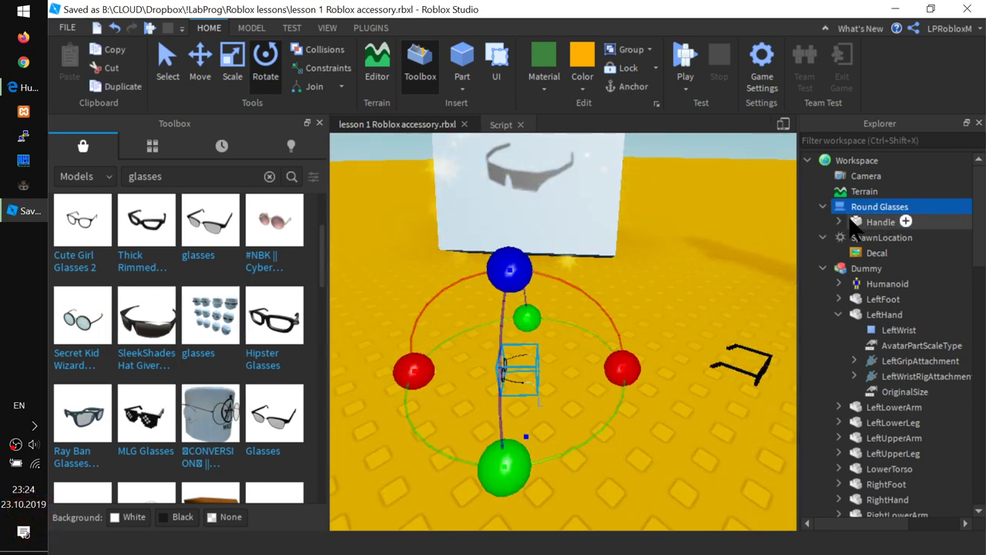
{"action": "left_click", "coordinate": [839, 222]}
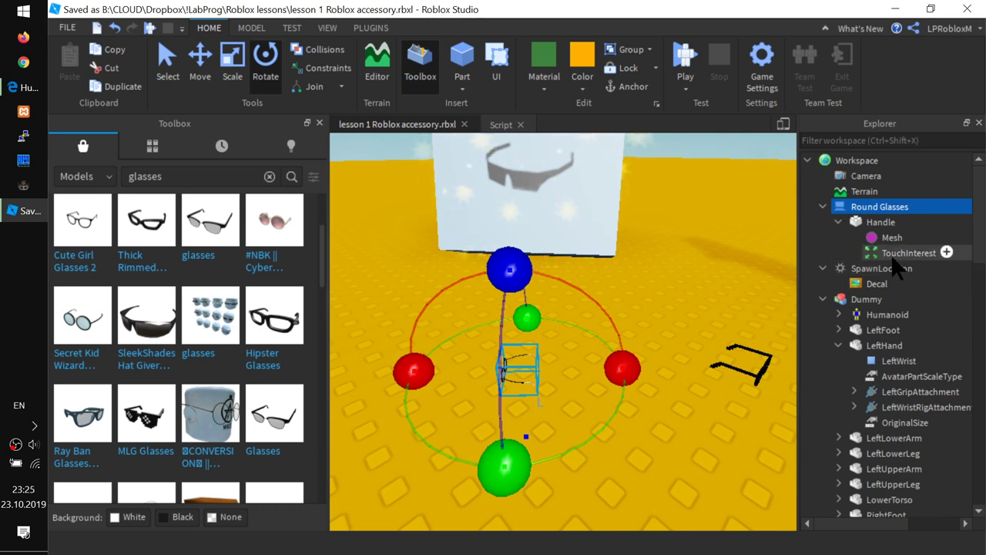
{"action": "left_click", "coordinate": [898, 255]}
{"action": "left_click", "coordinate": [852, 236]}
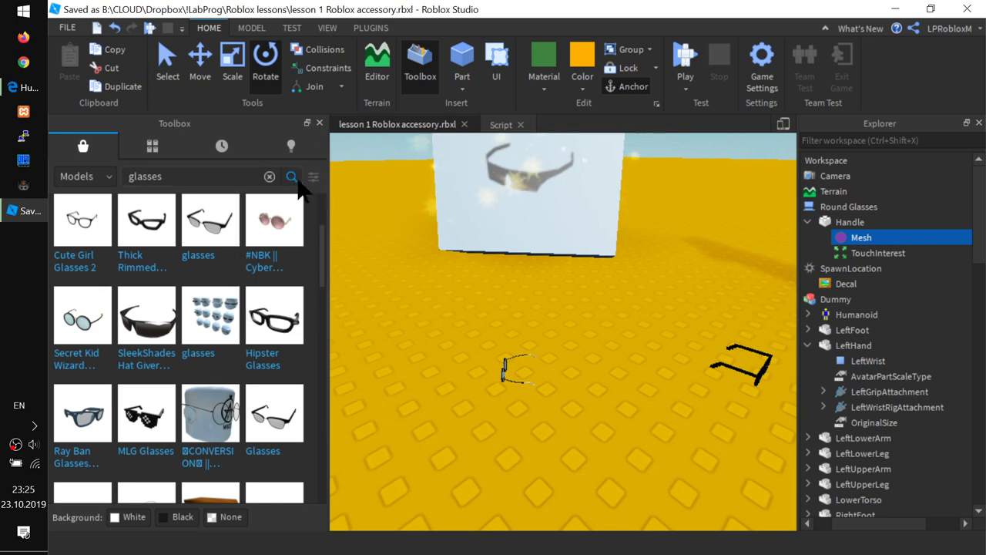
- Close the Toolbox and view the round glasses from farther away, together with the Dummy and the glasses parts
{"action": "left_click", "coordinate": [319, 122]}
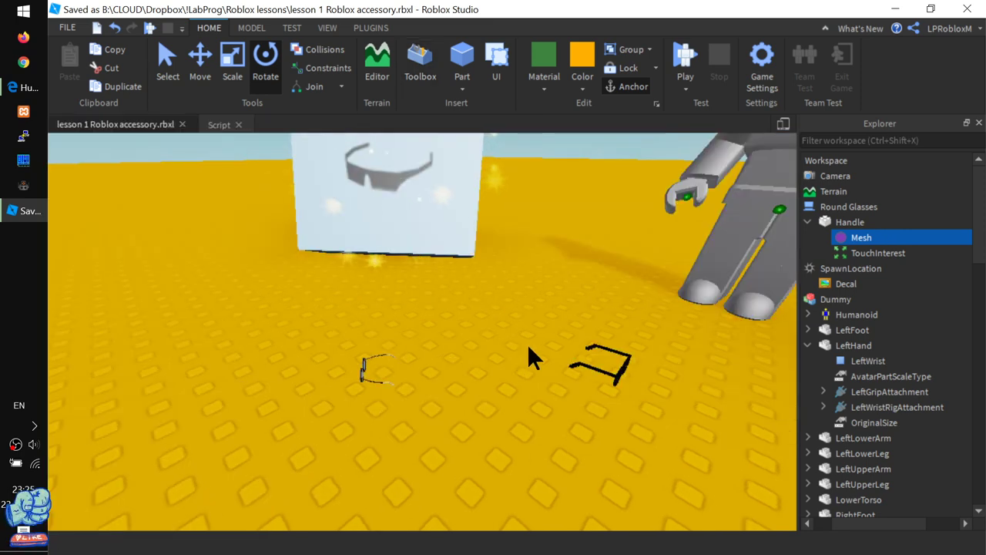
{"action": "left_click", "coordinate": [362, 365]}
{"action": "right_click_drag", "start_coordinate": [398, 407], "coordinate": [398, 407]}
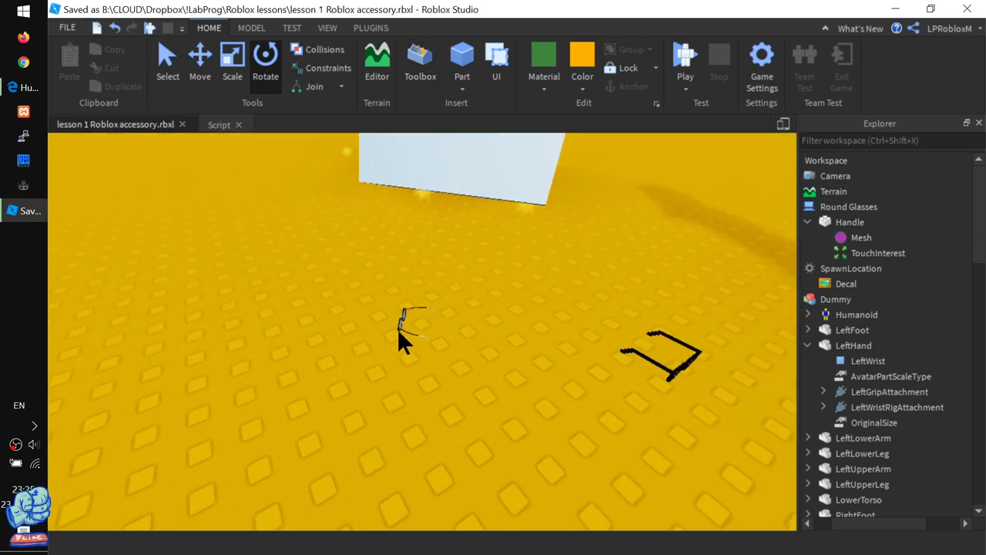
{"action": "scroll", "coordinate": [398, 328], "scroll_direction": "down", "scroll_amount": 5}
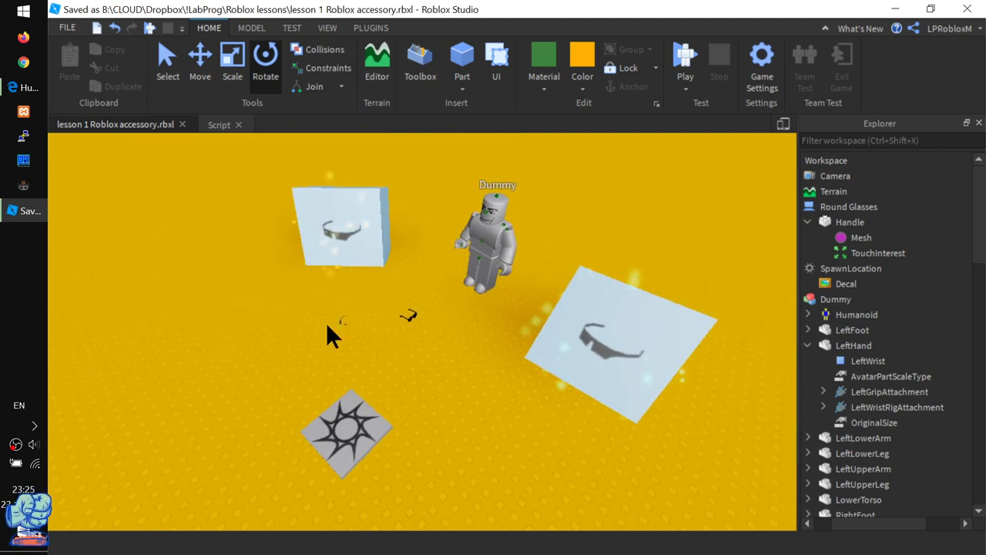
- Duplicate the light blue glasses part behind the round glasses and move the copy beside the original, away from the Dummy
{"action": "left_click", "coordinate": [369, 225]}
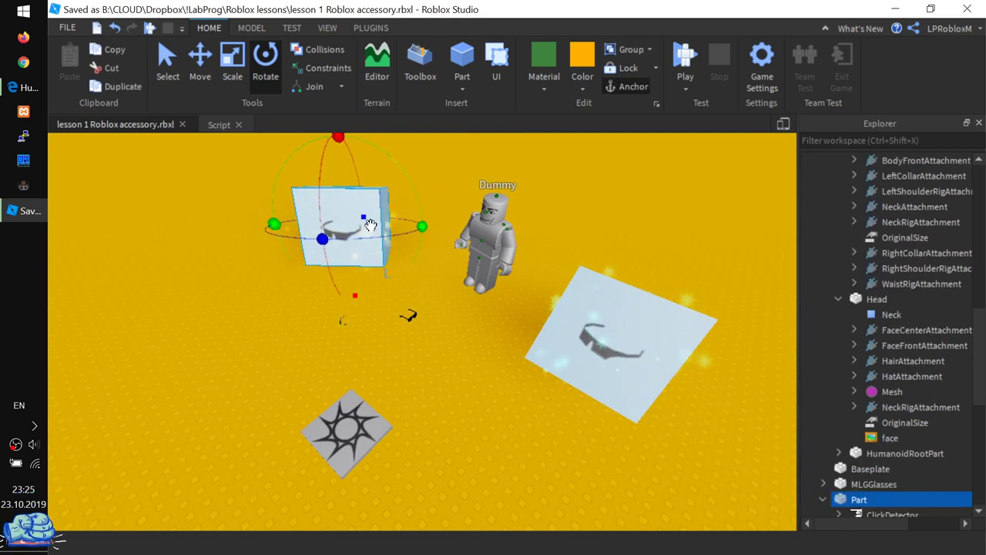
{"action": "key", "text": "ctrl+d"}
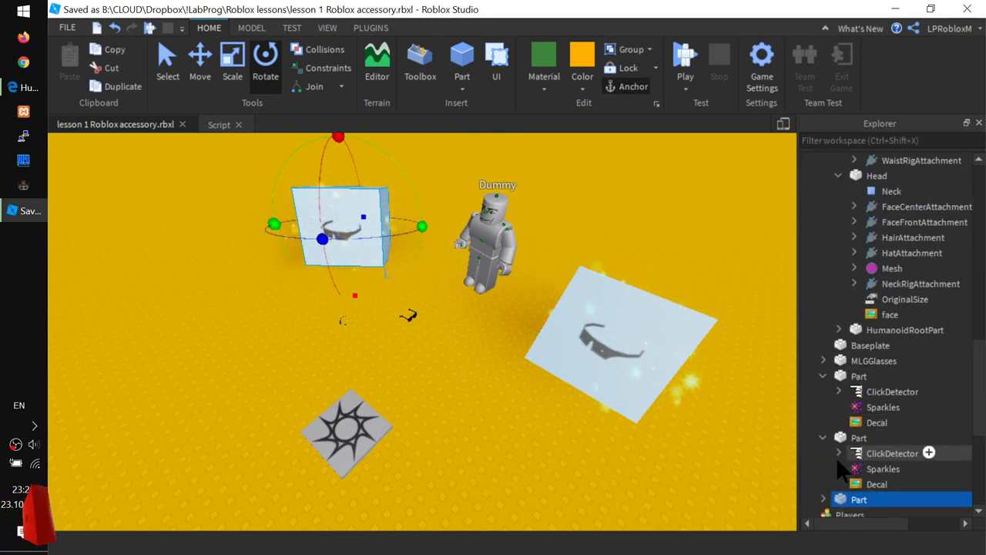
{"action": "left_click", "coordinate": [199, 62]}
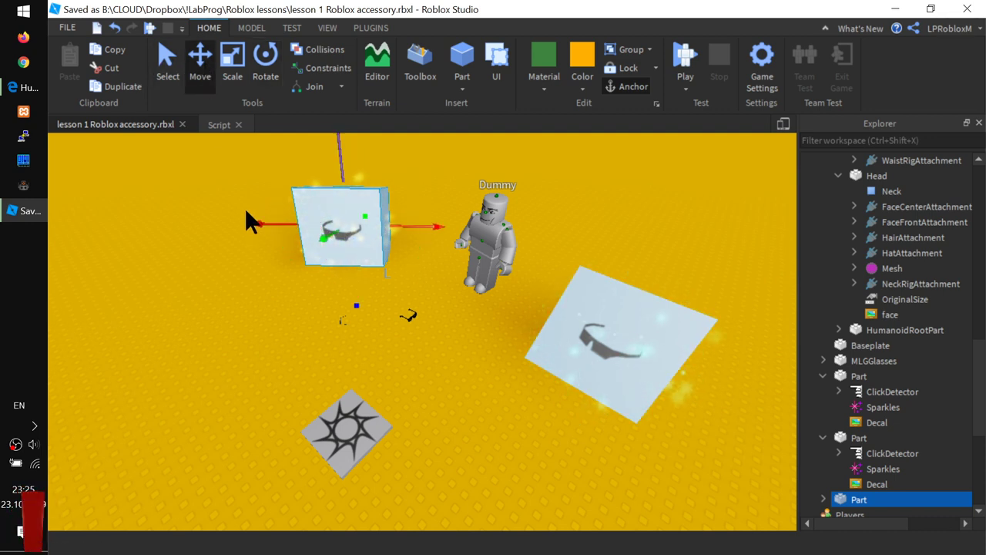
{"action": "left_click_drag", "start_coordinate": [258, 222], "coordinate": [195, 140]}
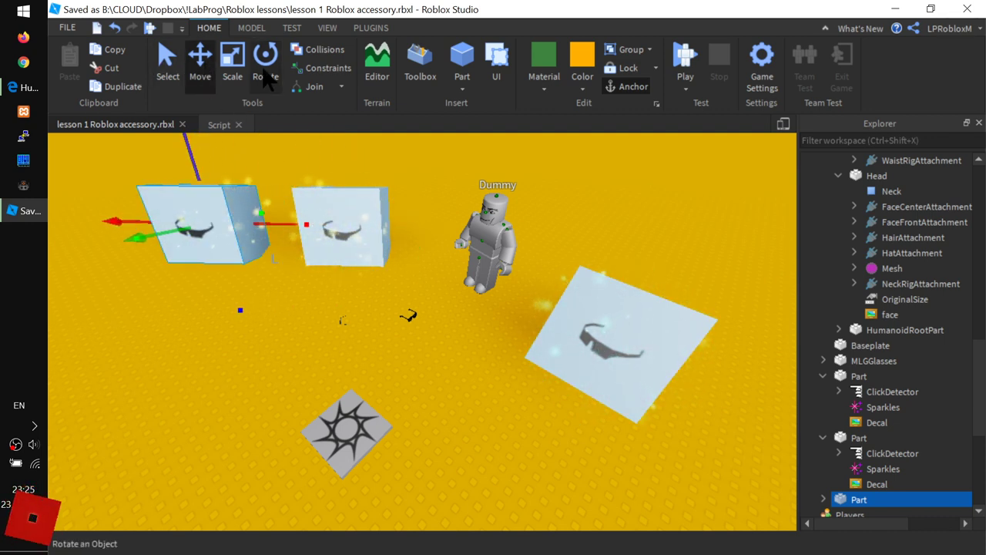
- Rotate the duplicated glasses part to face the spawn area more directly and color it red
{"action": "left_click", "coordinate": [265, 61]}
{"action": "left_click_drag", "start_coordinate": [145, 235], "coordinate": [198, 234]}
{"action": "left_click", "coordinate": [587, 85]}
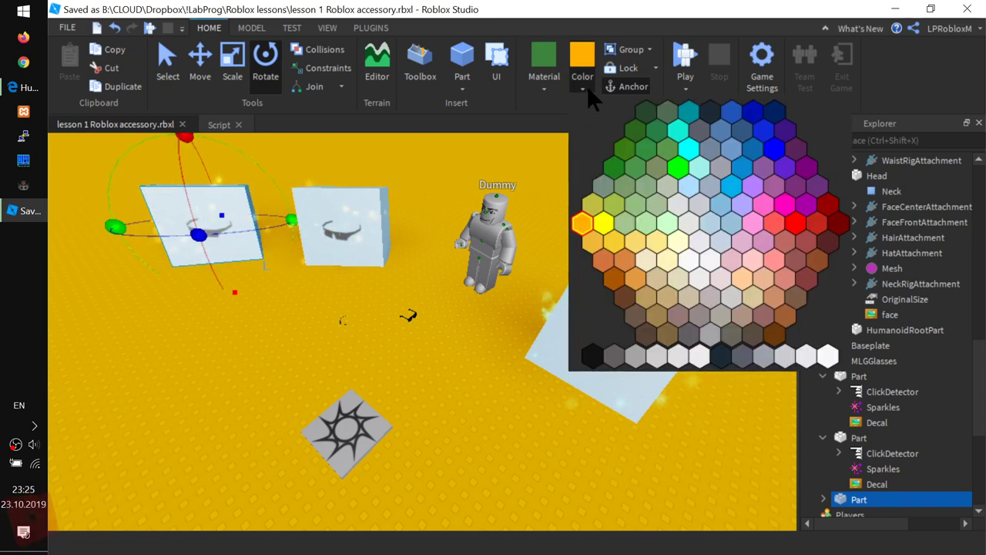
{"action": "left_click", "coordinate": [792, 222]}
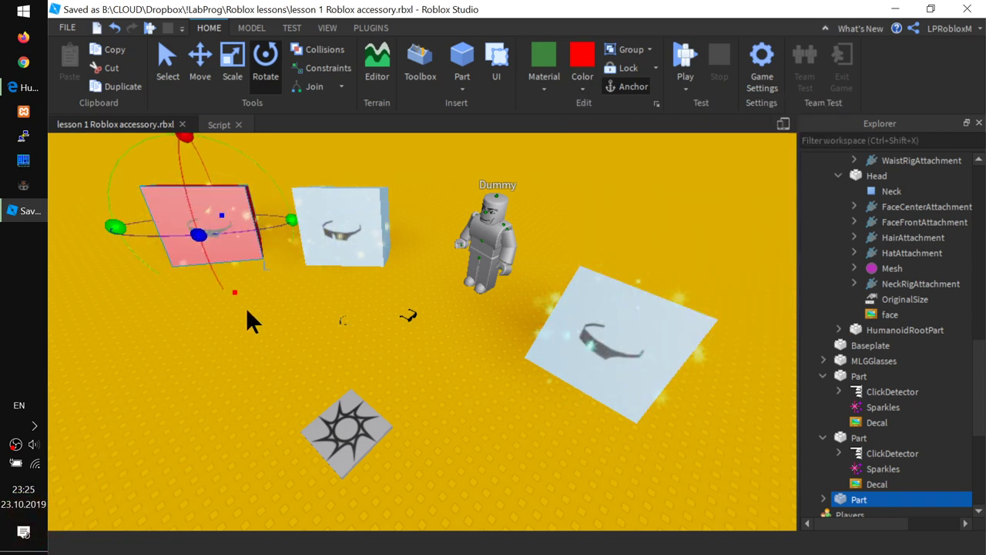
{"action": "left_click", "coordinate": [212, 291]}
{"action": "left_click", "coordinate": [210, 249]}
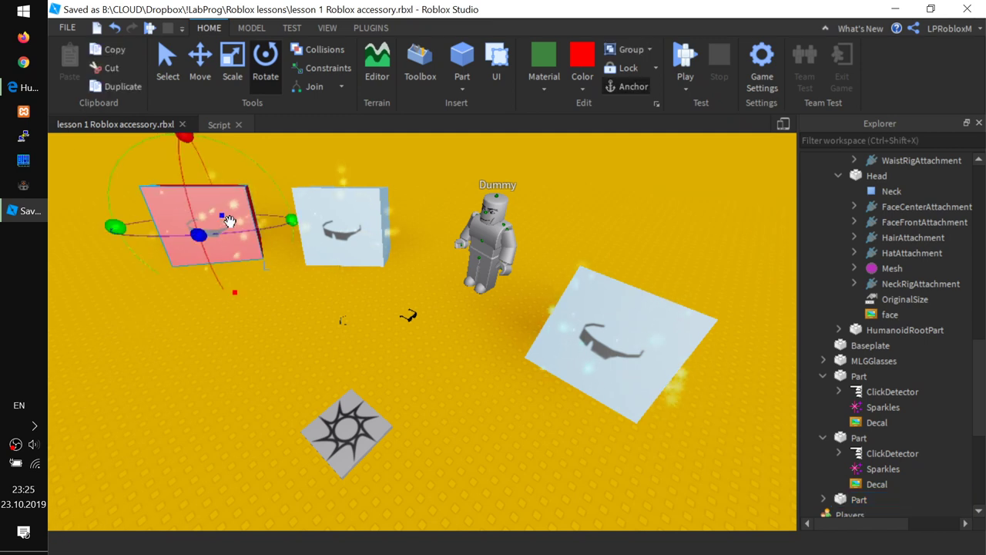
- Open the script inside the red part's ClickDetector and examine its ReplicatedStorage and MLGGlasses references
{"action": "scroll", "coordinate": [944, 395], "scroll_direction": "down", "scroll_amount": 4}
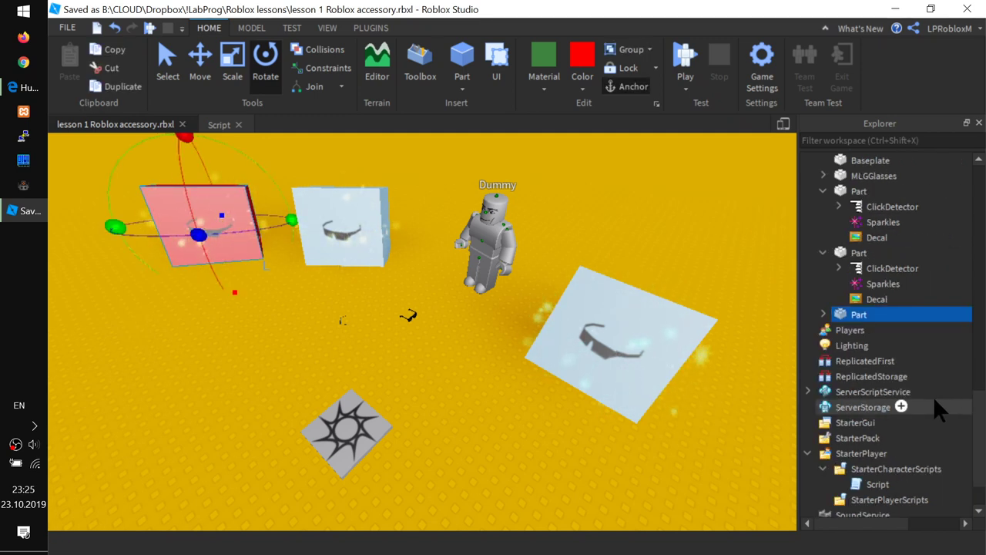
{"action": "left_click", "coordinate": [823, 315]}
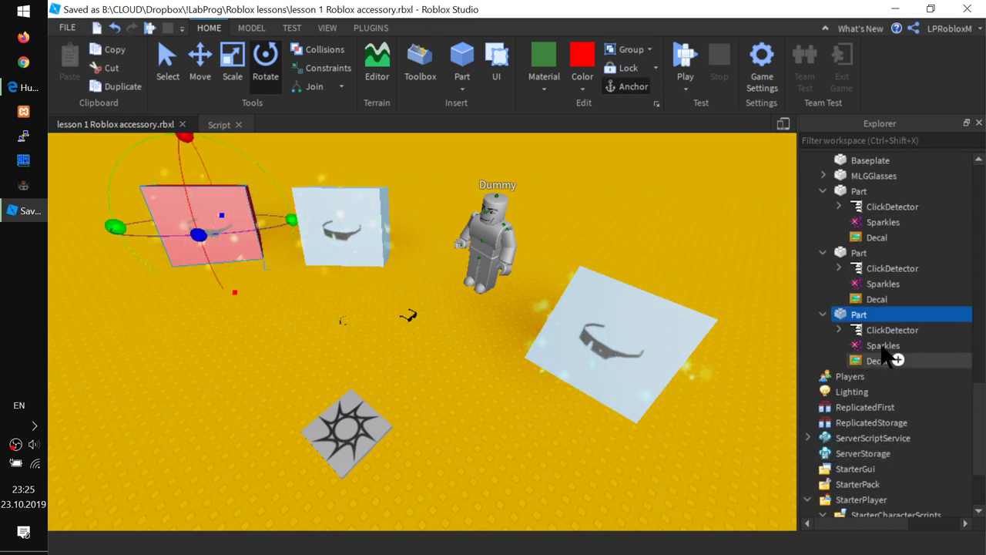
{"action": "left_click", "coordinate": [838, 329]}
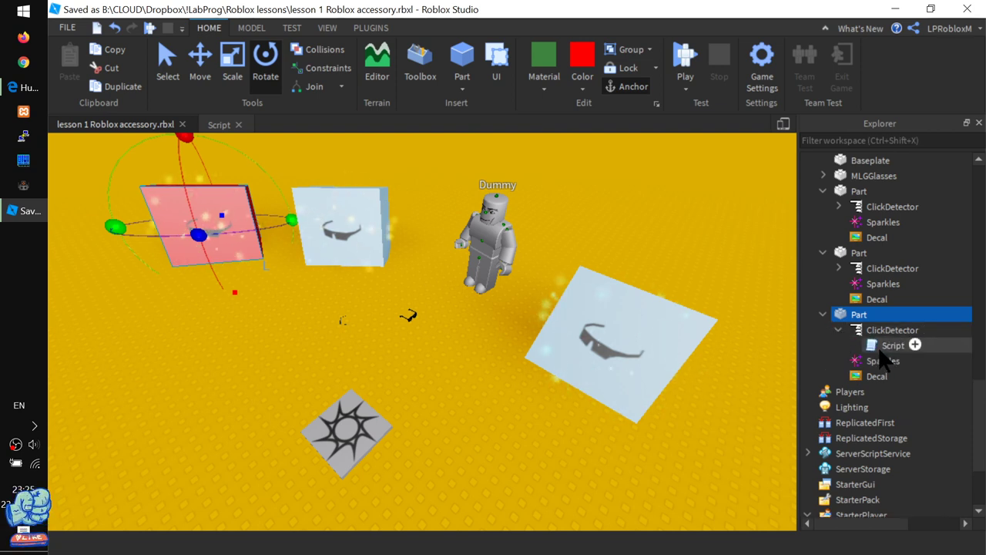
{"action": "double_click", "coordinate": [898, 346]}
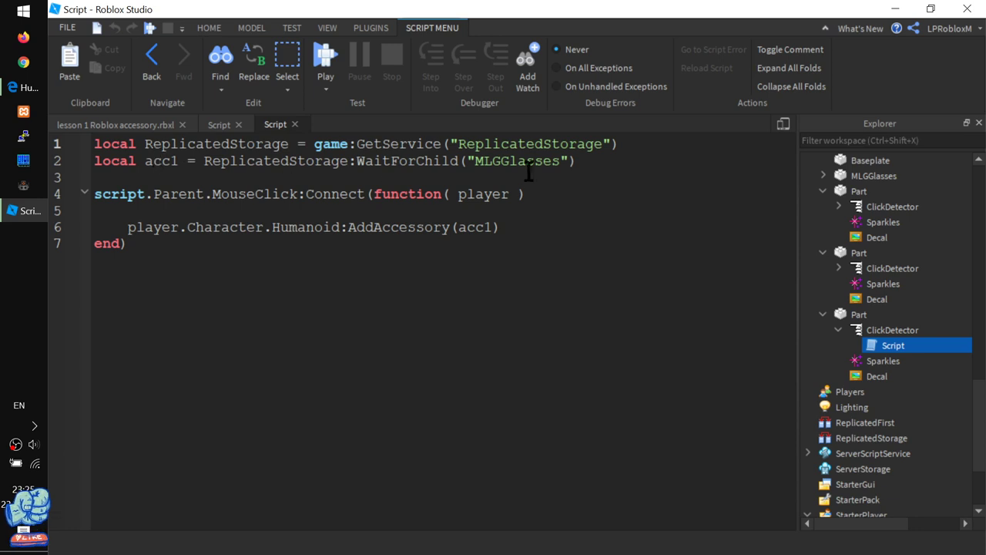
{"action": "left_click_drag", "start_coordinate": [460, 144], "coordinate": [544, 144]}
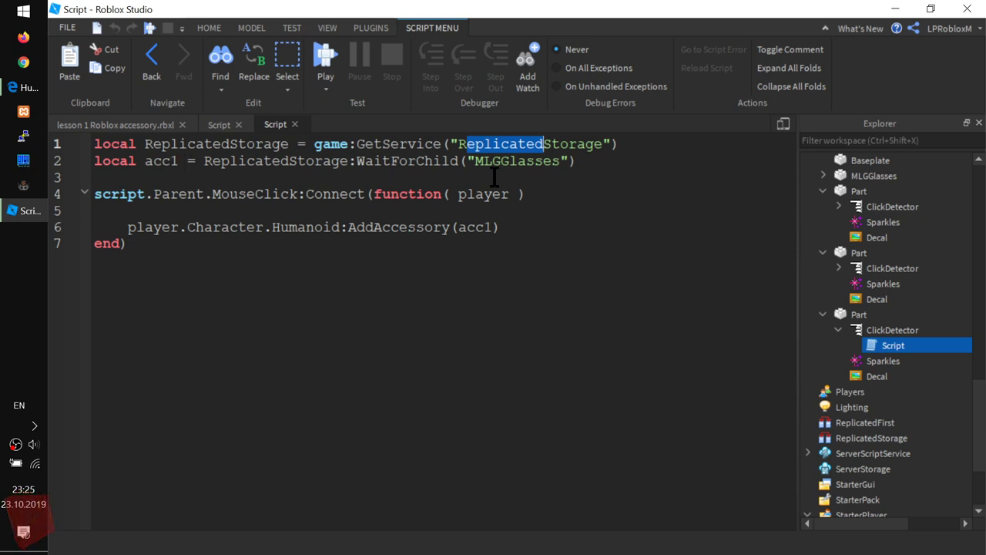
- Return to the 3D place view and expand ServerScriptService to locate the Создаем Аксессуары script
{"action": "left_click", "coordinate": [147, 126]}
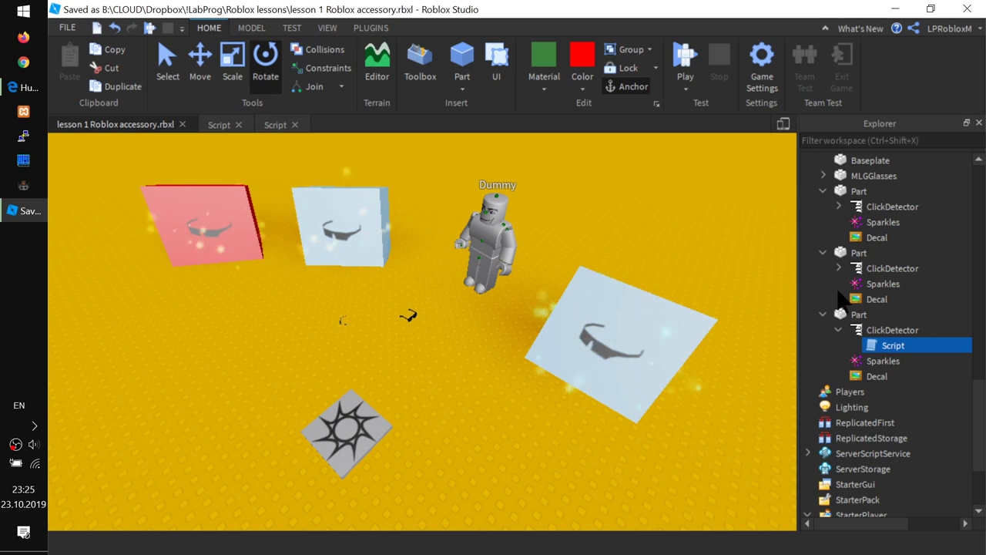
{"action": "left_click_drag", "start_coordinate": [890, 345], "coordinate": [867, 391]}
{"action": "scroll", "coordinate": [941, 323], "scroll_direction": "up", "scroll_amount": 10}
{"action": "scroll", "coordinate": [827, 201], "scroll_direction": "up", "scroll_amount": 2}
{"action": "scroll", "coordinate": [889, 351], "scroll_direction": "down", "scroll_amount": 4}
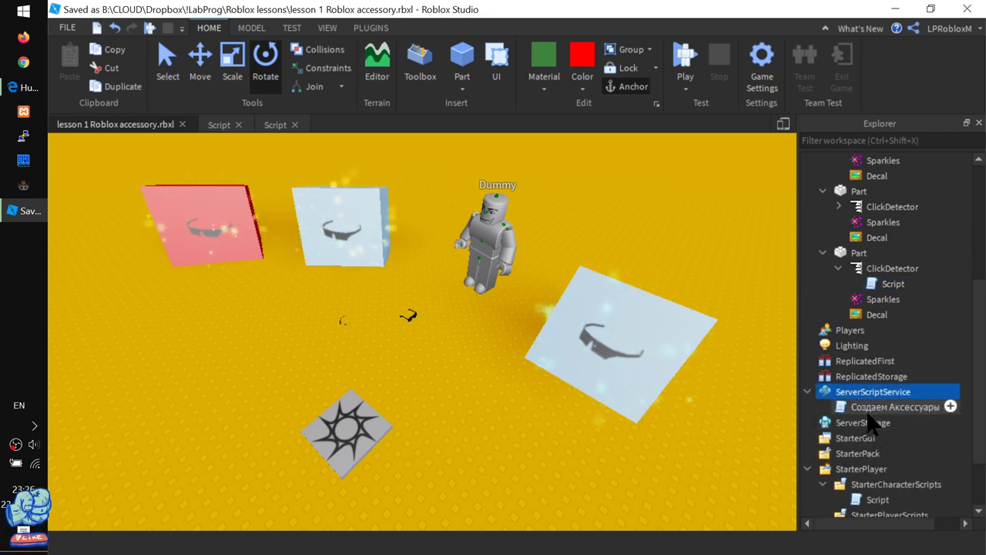
- Open the Создаем Аксессуары script and examine its ReplicatedStorage line and the block that builds the ClockworksShades accessory
{"action": "double_click", "coordinate": [878, 406]}
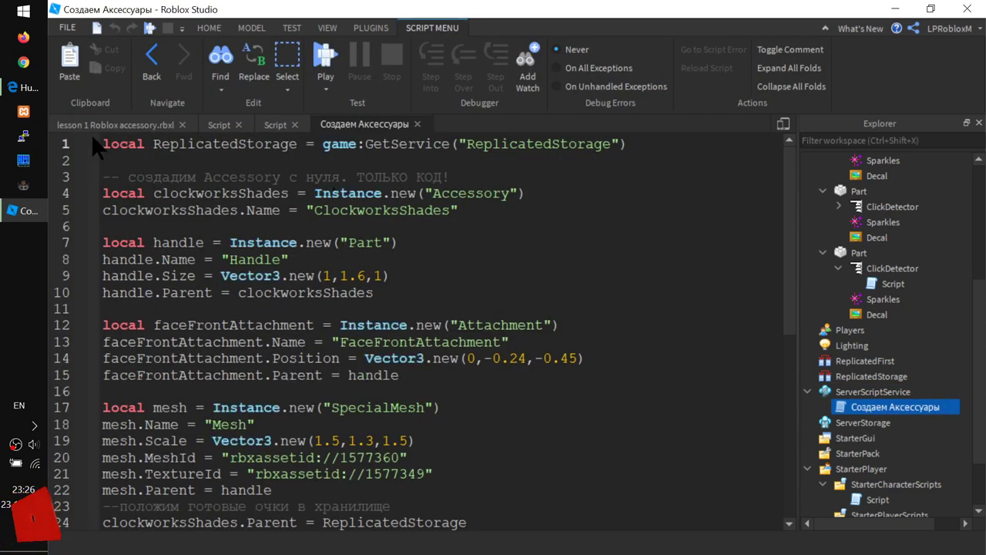
{"action": "left_click_drag", "start_coordinate": [101, 144], "coordinate": [655, 142]}
{"action": "scroll", "coordinate": [437, 238], "scroll_direction": "down", "scroll_amount": 2}
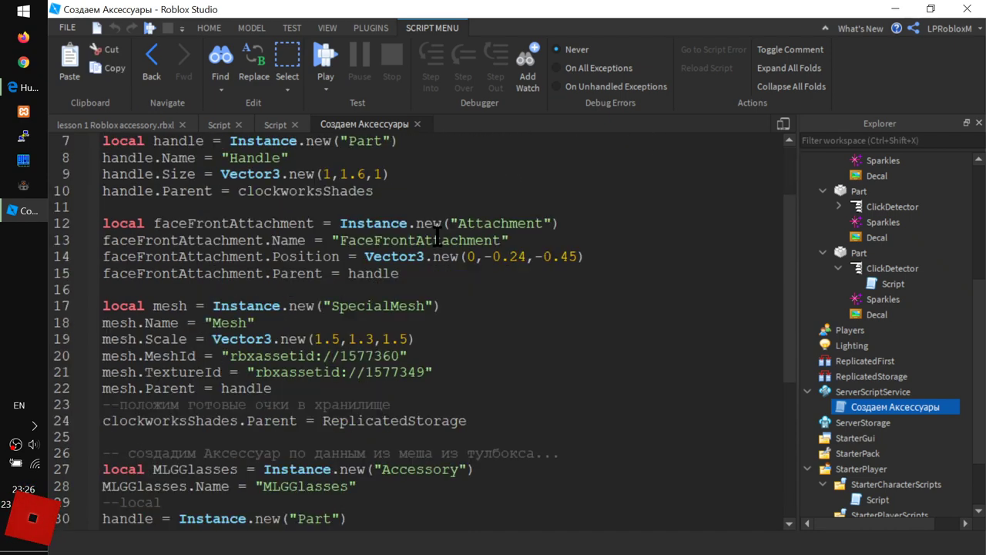
{"action": "scroll", "coordinate": [437, 235], "scroll_direction": "up", "scroll_amount": 2}
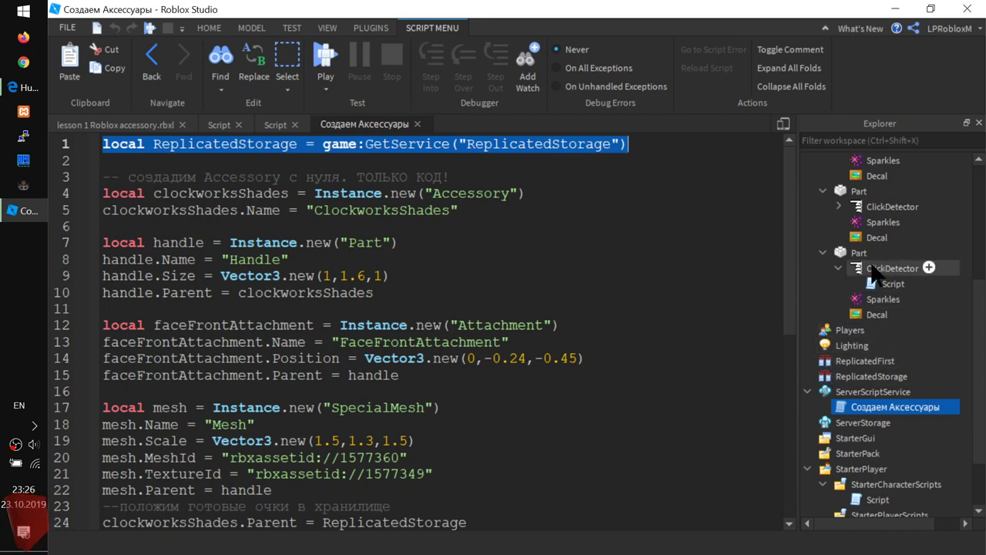
{"action": "scroll", "coordinate": [897, 179], "scroll_direction": "up", "scroll_amount": 5}
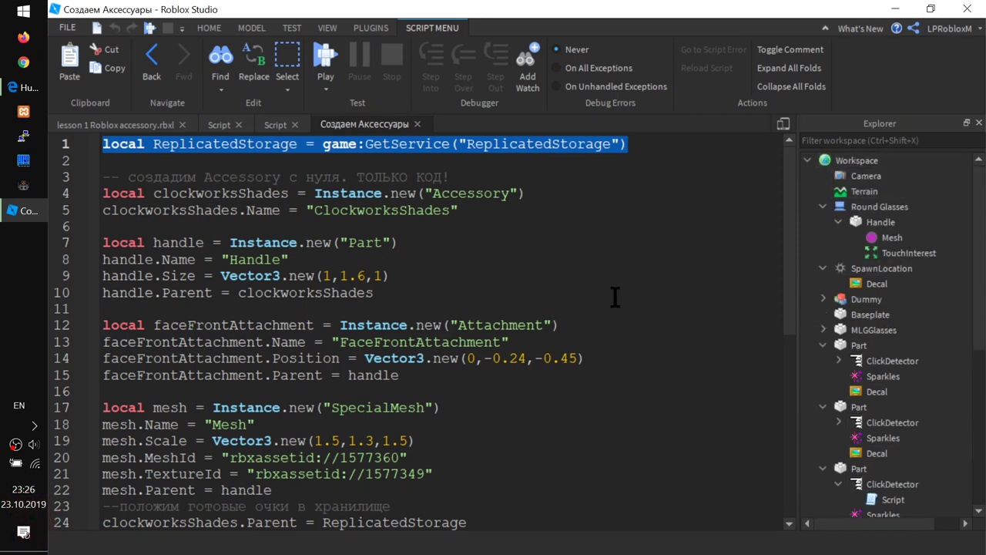
{"action": "scroll", "coordinate": [614, 297], "scroll_direction": "down", "scroll_amount": 5}
{"action": "key", "text": "ctrl+Home"}
{"action": "key", "text": "shift+End"}
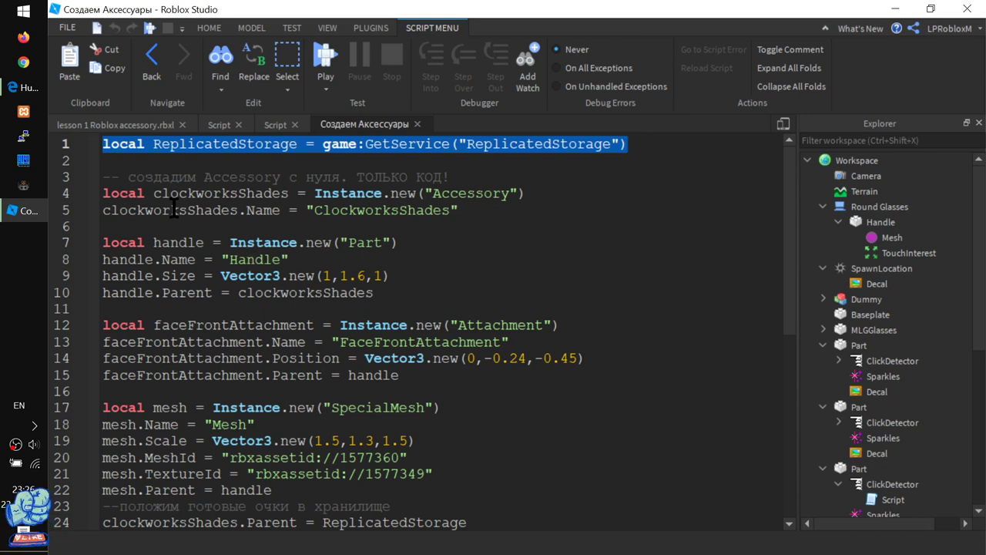
{"action": "left_click_drag", "start_coordinate": [117, 166], "coordinate": [526, 449]}
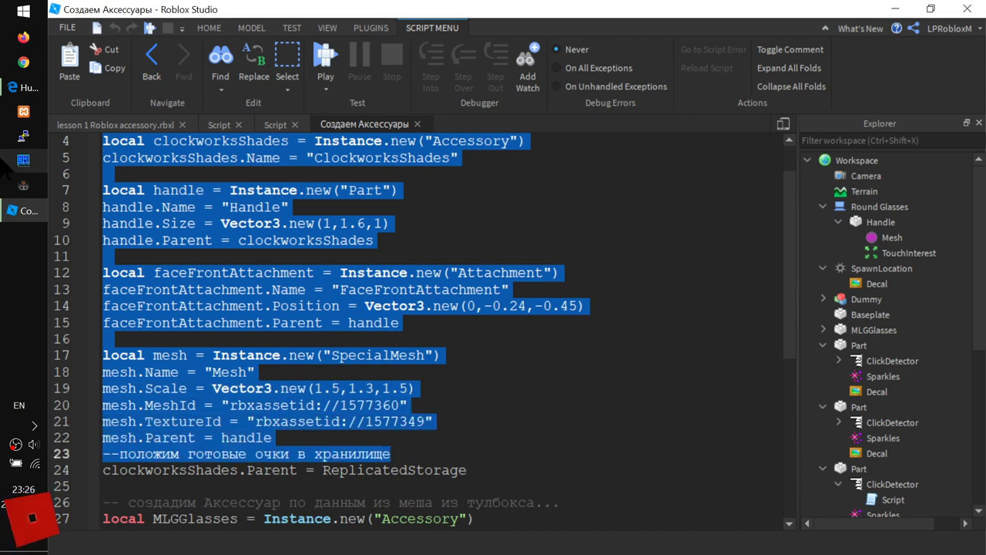
- Switch to the browser, read how AddAccessory attaches accessories to Humanoids, and return to Roblox Studio
{"action": "left_click", "coordinate": [23, 87]}
{"action": "scroll", "coordinate": [540, 332], "scroll_direction": "down", "scroll_amount": 2}
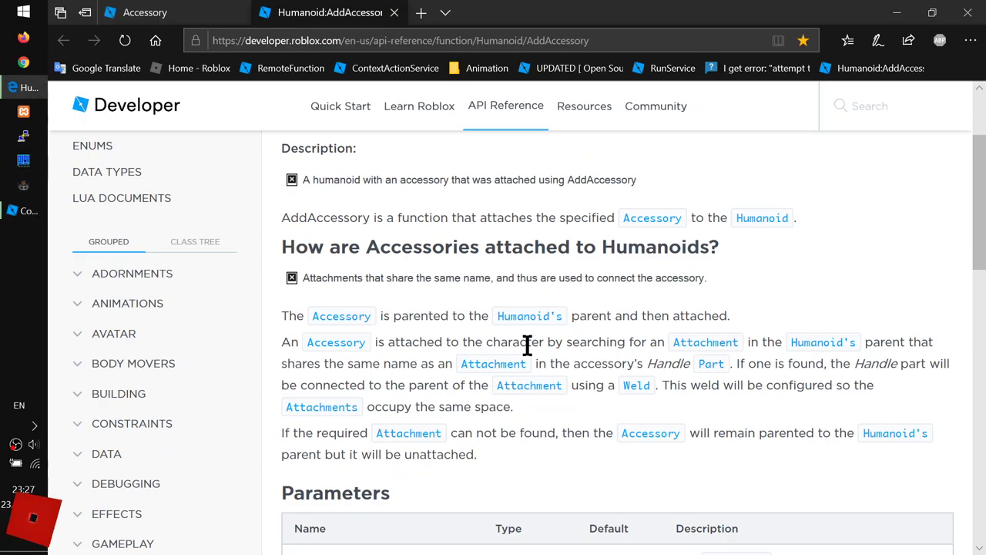
{"action": "scroll", "coordinate": [526, 346], "scroll_direction": "up", "scroll_amount": 1}
{"action": "scroll", "coordinate": [455, 378], "scroll_direction": "down", "scroll_amount": 4}
{"action": "scroll", "coordinate": [454, 377], "scroll_direction": "up", "scroll_amount": 5}
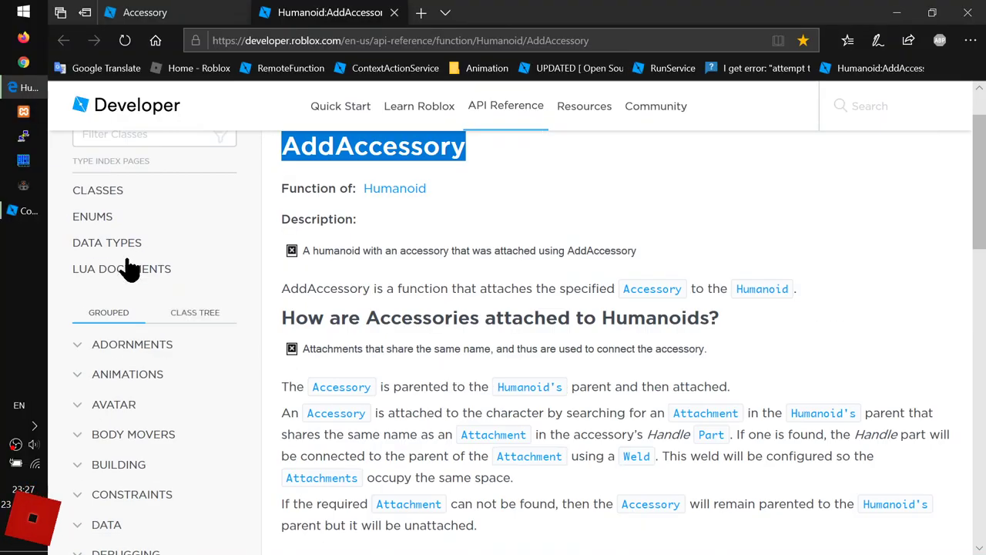
{"action": "left_click", "coordinate": [24, 210]}
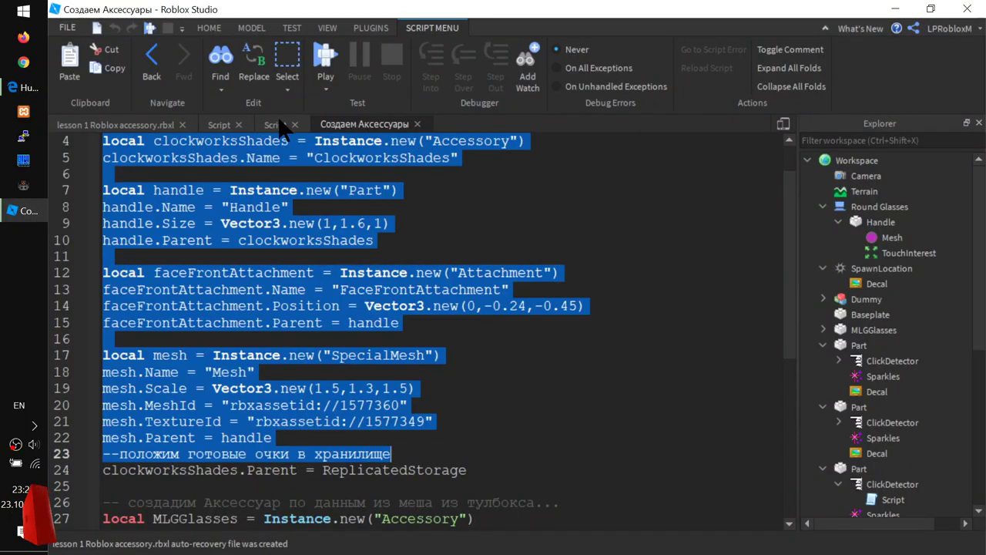
- Review the mesh property lines and the clockworksShades.Parent assignment in the Создаем Аксессуары script
{"action": "left_click", "coordinate": [154, 126]}
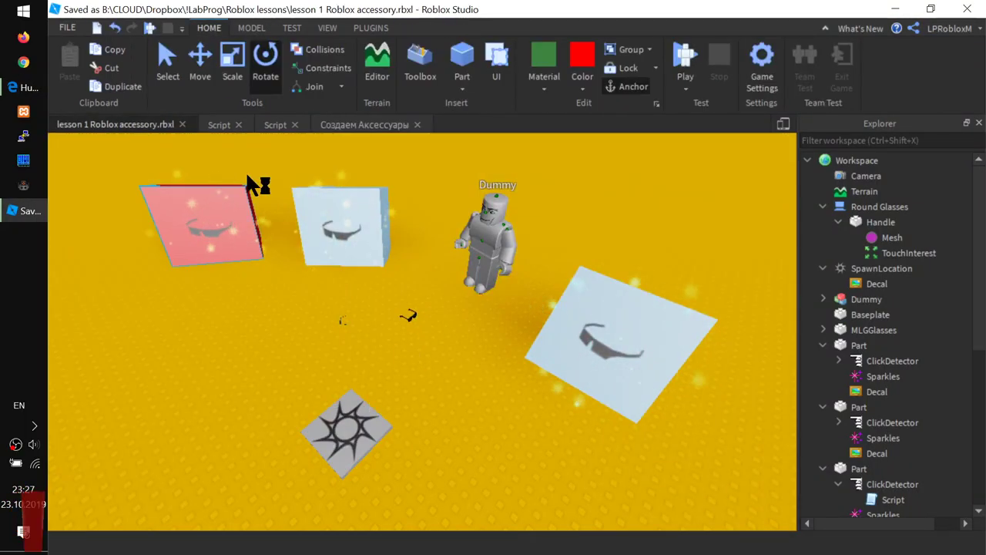
{"action": "left_click", "coordinate": [341, 124]}
{"action": "left_click", "coordinate": [509, 402]}
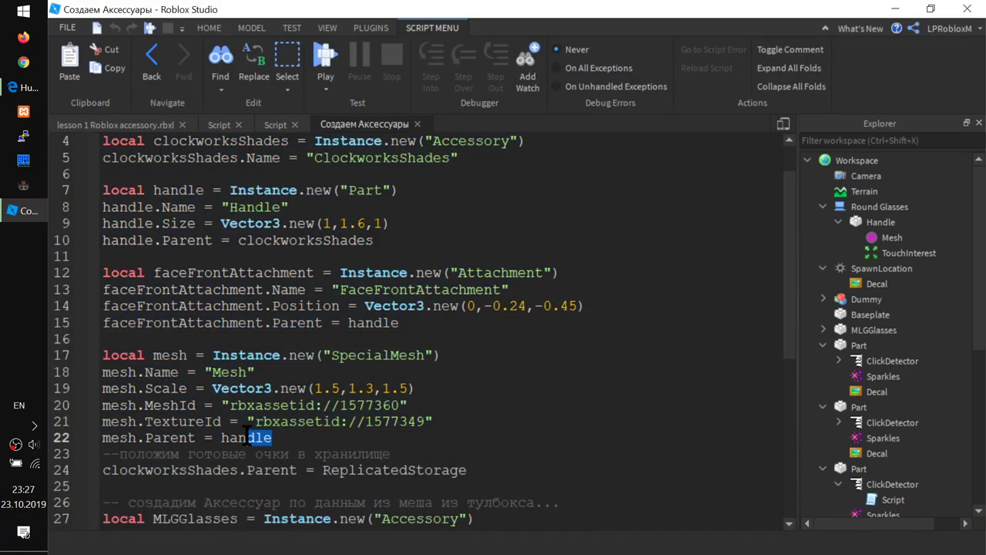
{"action": "left_click_drag", "start_coordinate": [247, 437], "coordinate": [145, 370]}
{"action": "scroll", "coordinate": [291, 393], "scroll_direction": "down", "scroll_amount": 1}
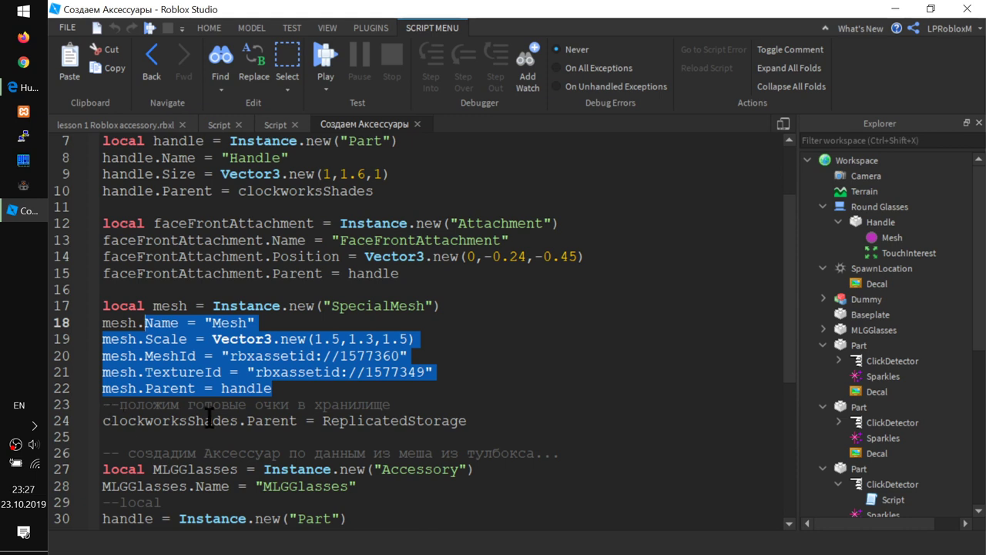
{"action": "left_click_drag", "start_coordinate": [114, 422], "coordinate": [259, 429]}
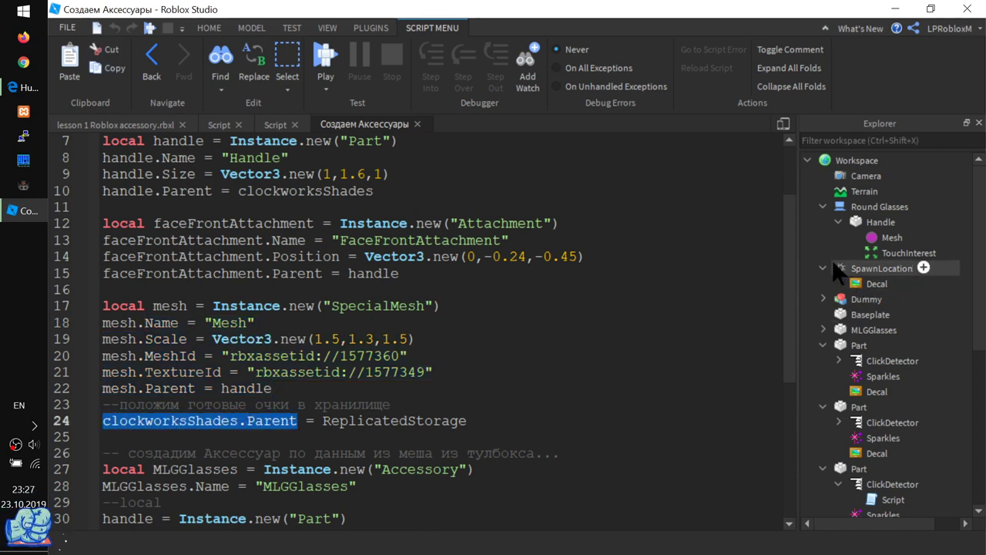
- Collapse the Round Glasses and Workspace branches in the object tree
{"action": "left_click", "coordinate": [814, 205]}
{"action": "left_click", "coordinate": [819, 205]}
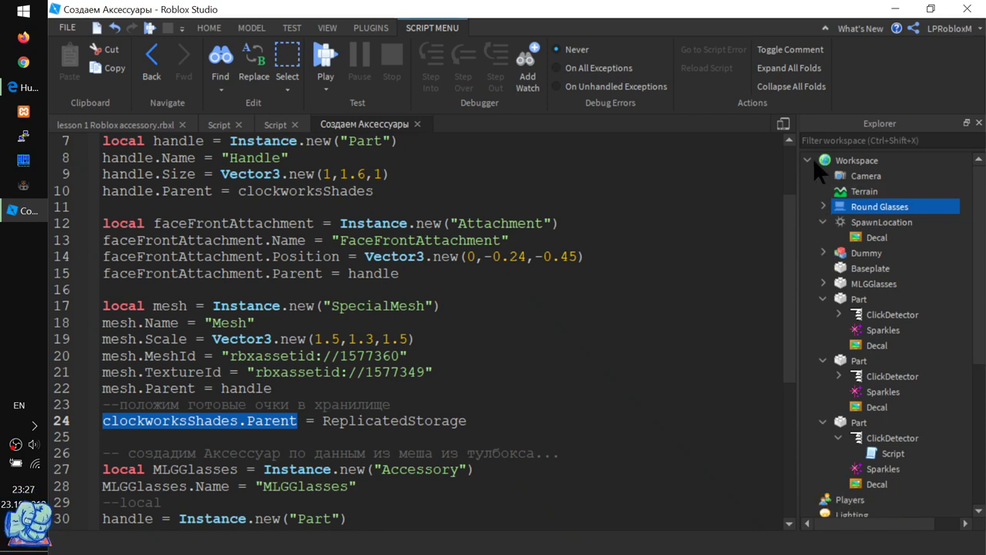
{"action": "left_click", "coordinate": [809, 160]}
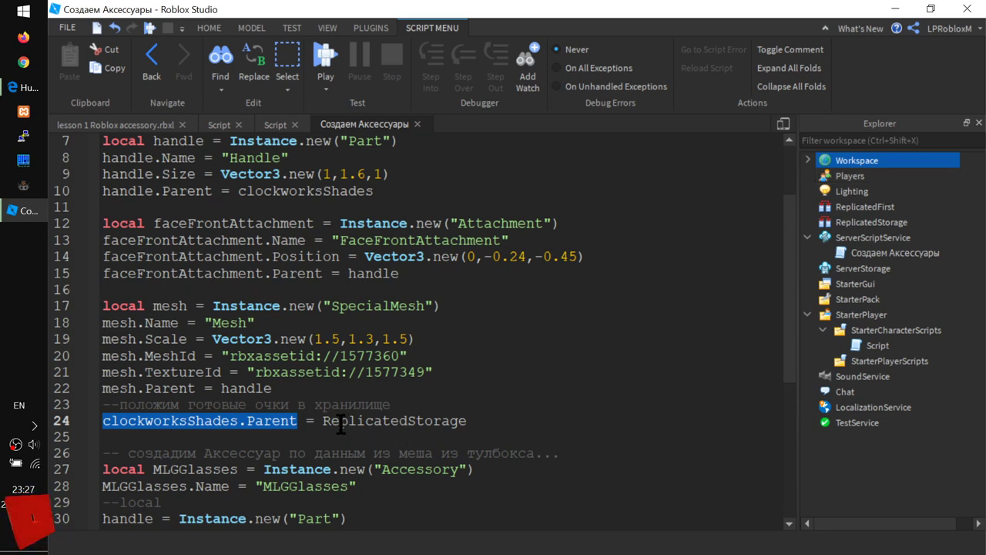
- Duplicate the whole MLGGlasses accessory block at the end of the script, separated by a "--" line
{"action": "scroll", "coordinate": [342, 425], "scroll_direction": "down", "scroll_amount": 1}
{"action": "scroll", "coordinate": [346, 423], "scroll_direction": "down", "scroll_amount": 2}
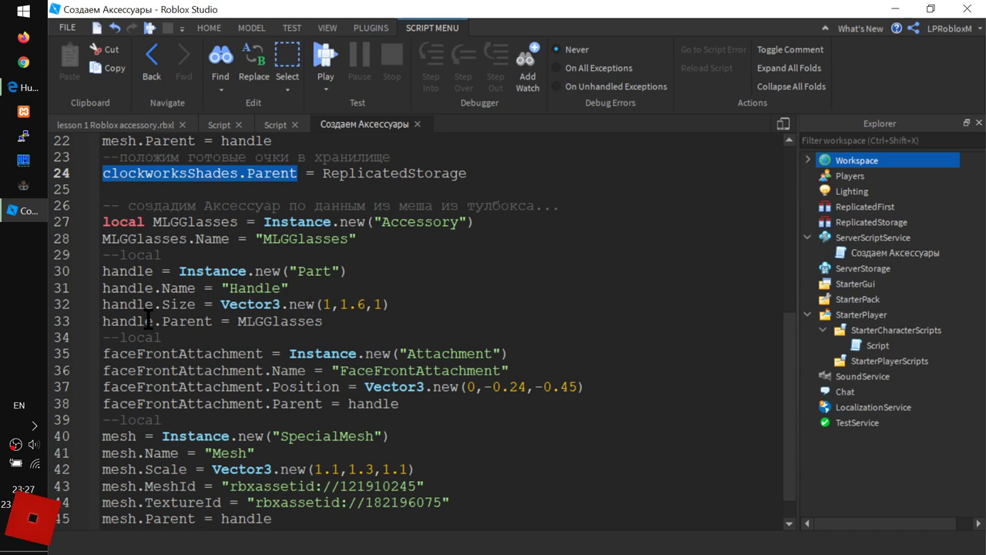
{"action": "scroll", "coordinate": [148, 319], "scroll_direction": "down", "scroll_amount": 1}
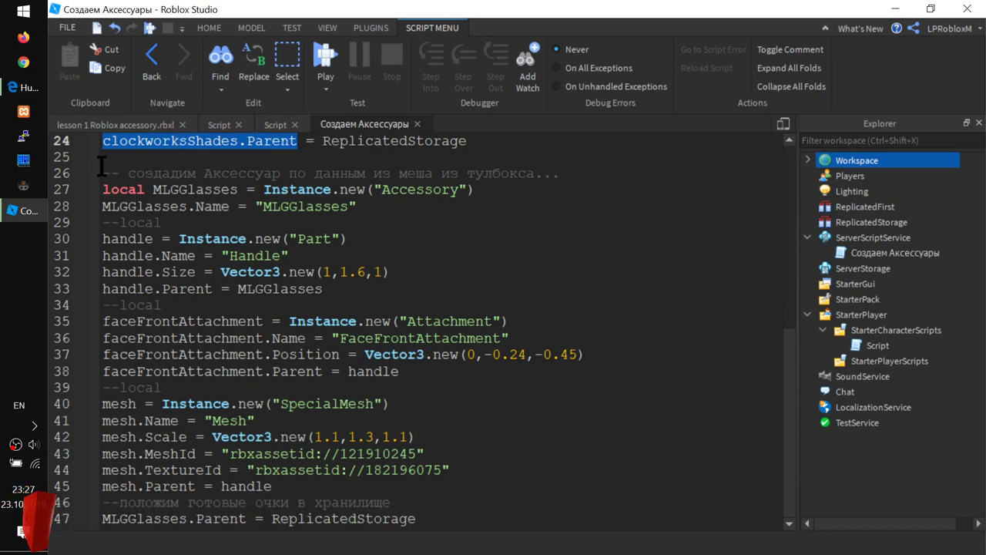
{"action": "left_click_drag", "start_coordinate": [101, 166], "coordinate": [403, 549]}
{"action": "key", "text": "ctrl+c"}
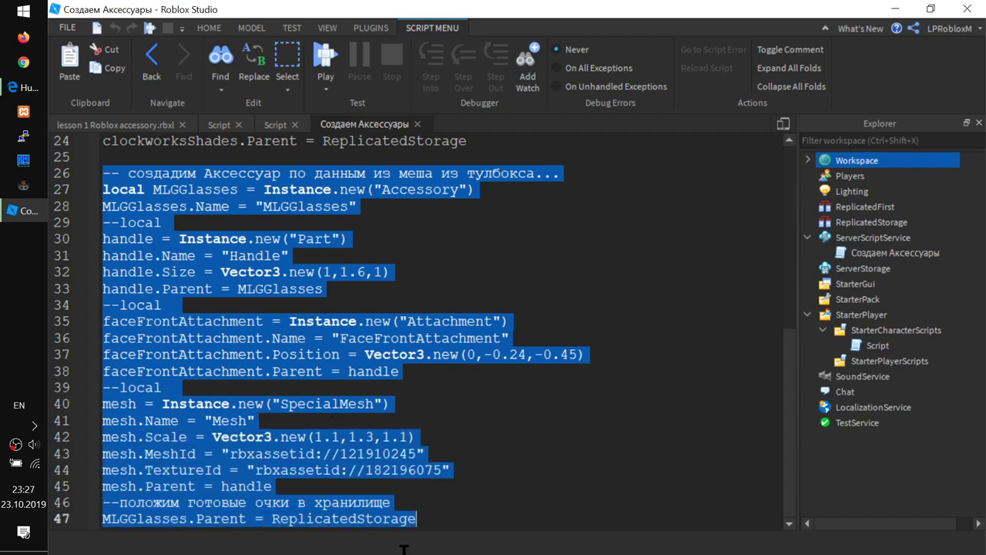
{"action": "left_click", "coordinate": [462, 527]}
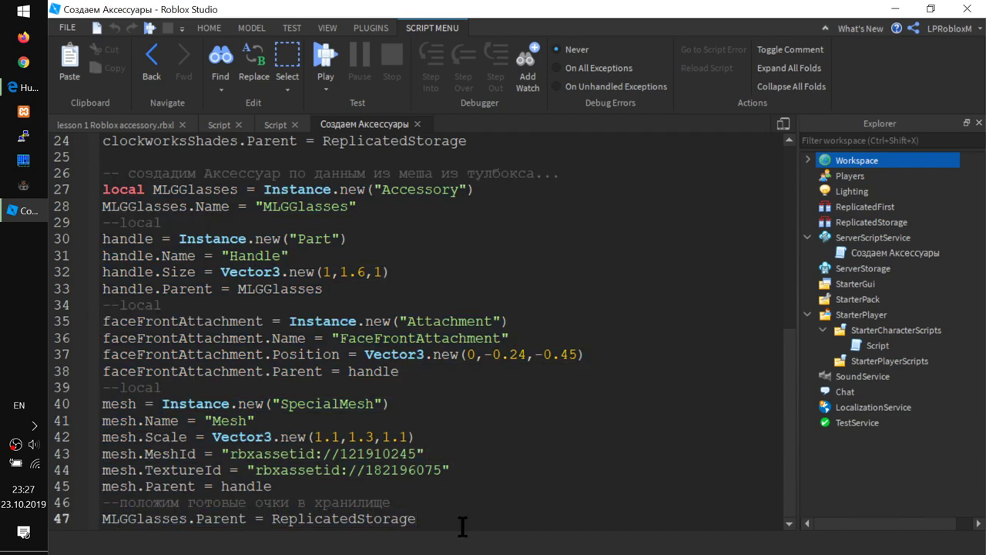
{"action": "key", "text": "Return"}
{"action": "key", "text": "Return"}
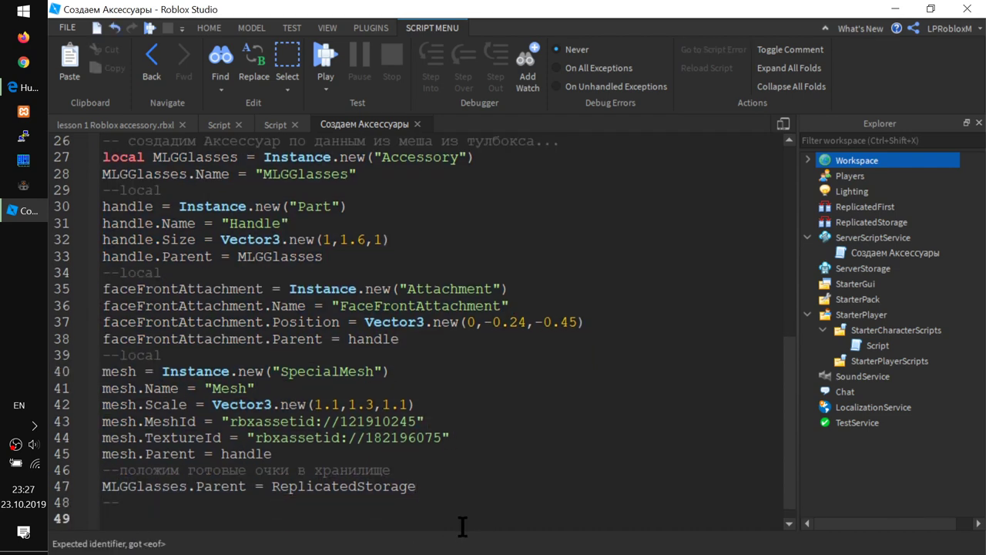
{"action": "key", "text": "ctrl+v"}
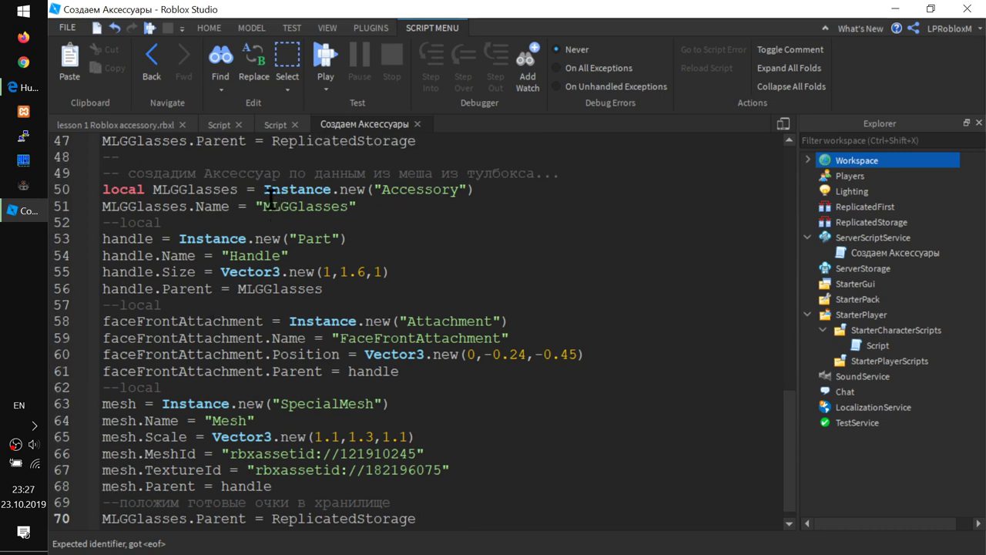
- Rename the variable to HPGlasses in the duplicated block's declaration and in its Name assignment
{"action": "double_click", "coordinate": [199, 189]}
{"action": "type", "text": "HP"}
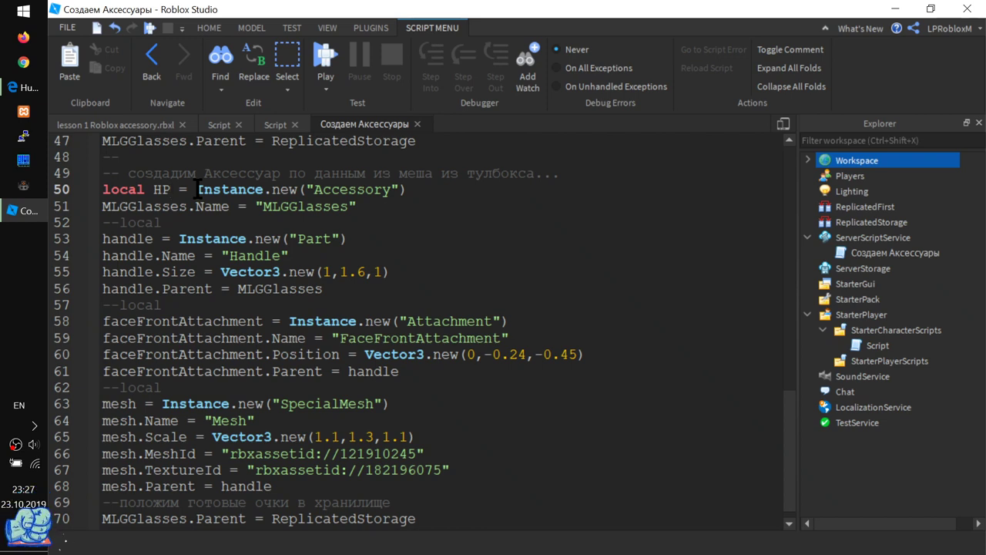
{"action": "type", "text": "G"}
{"action": "type", "text": "lasses"}
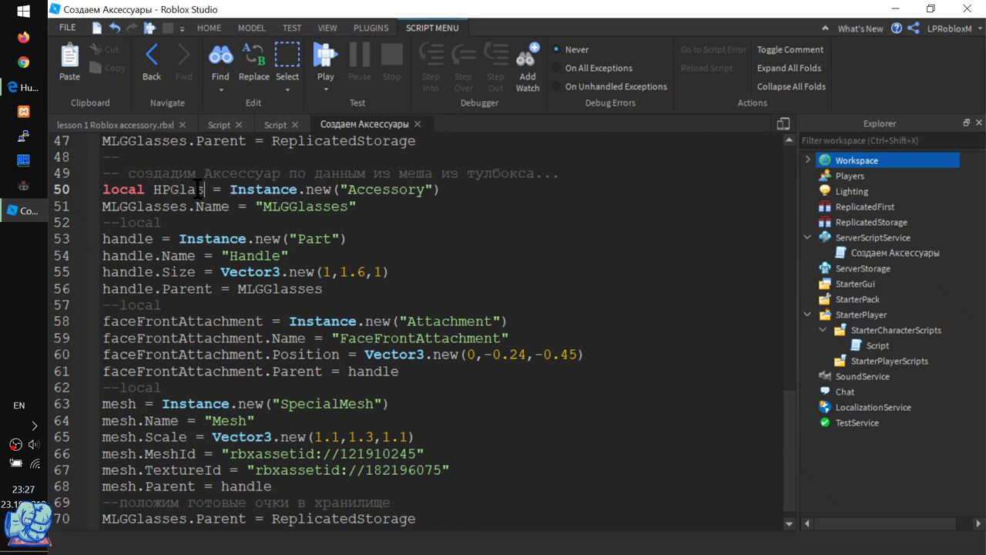
{"action": "double_click", "coordinate": [198, 189]}
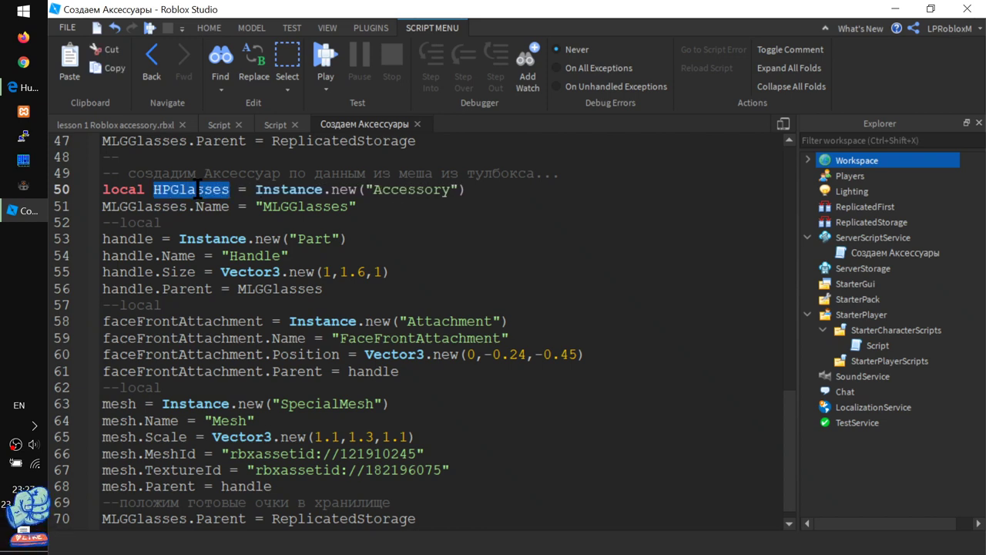
{"action": "key", "text": "ctrl+c"}
{"action": "double_click", "coordinate": [124, 206]}
{"action": "key", "text": "ctrl+v"}
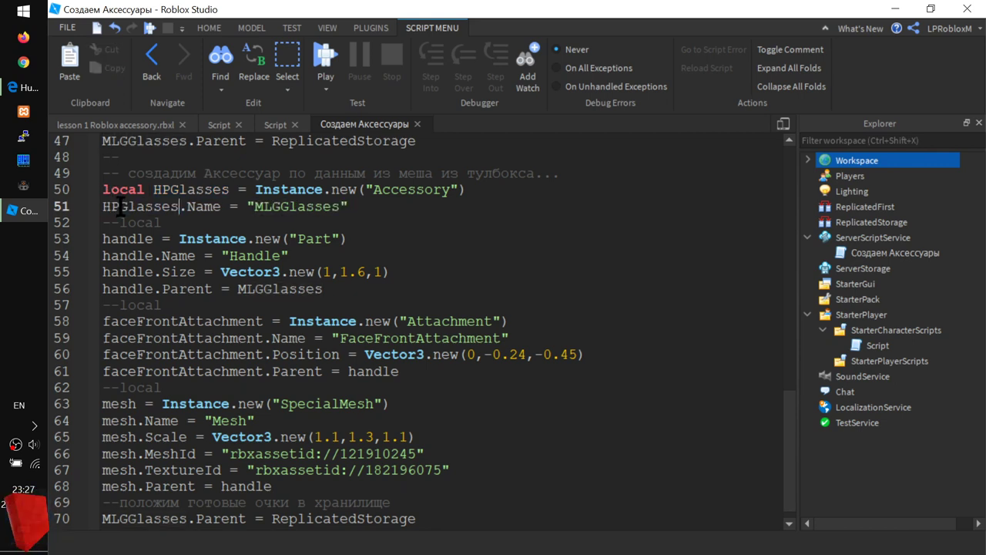
- Replace MLGGlasses with HPGlasses in the duplicated block's ReplicatedStorage parent line and handle.Parent line
{"action": "scroll", "coordinate": [141, 268], "scroll_direction": "down", "scroll_amount": 1}
{"action": "left_click", "coordinate": [323, 502]}
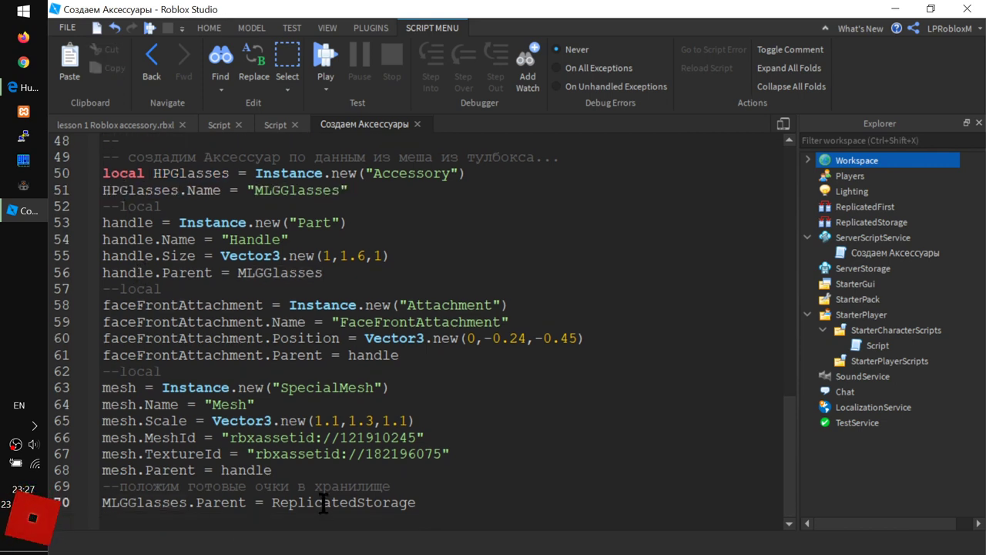
{"action": "double_click", "coordinate": [144, 501]}
{"action": "key", "text": "ctrl+v"}
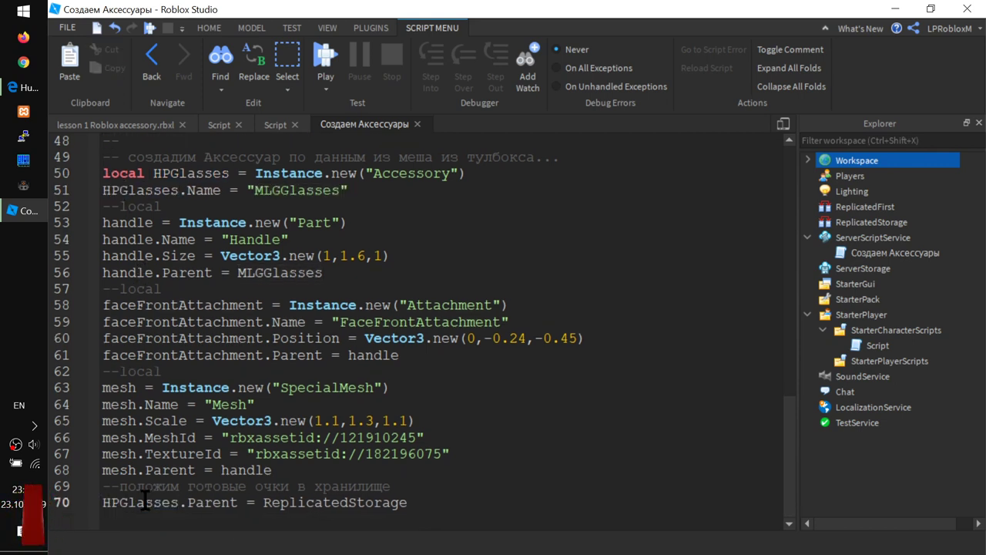
{"action": "double_click", "coordinate": [251, 274]}
{"action": "key", "text": "ctrl+v"}
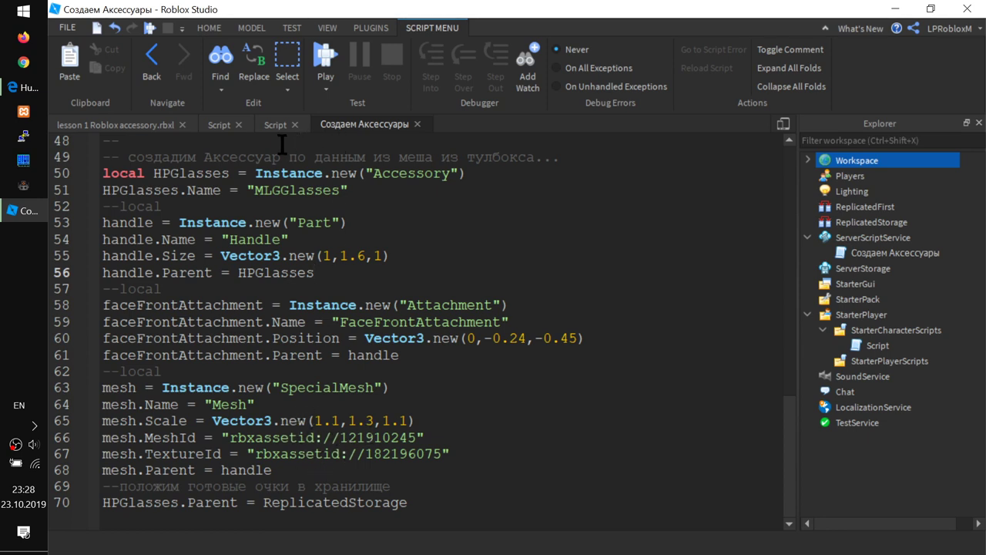
- Show the object properties and return to the 3D place view
{"action": "right_click", "coordinate": [507, 94]}
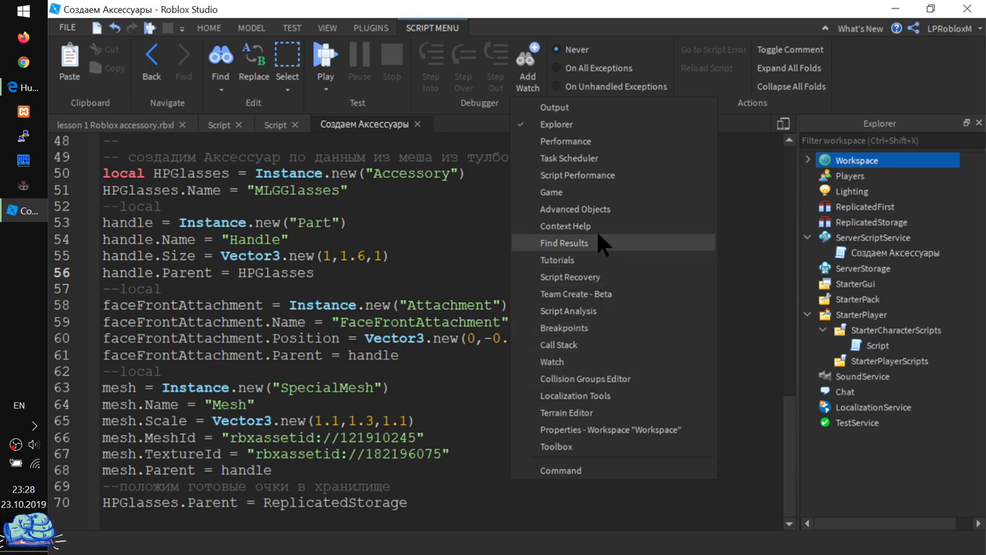
{"action": "left_click", "coordinate": [589, 428]}
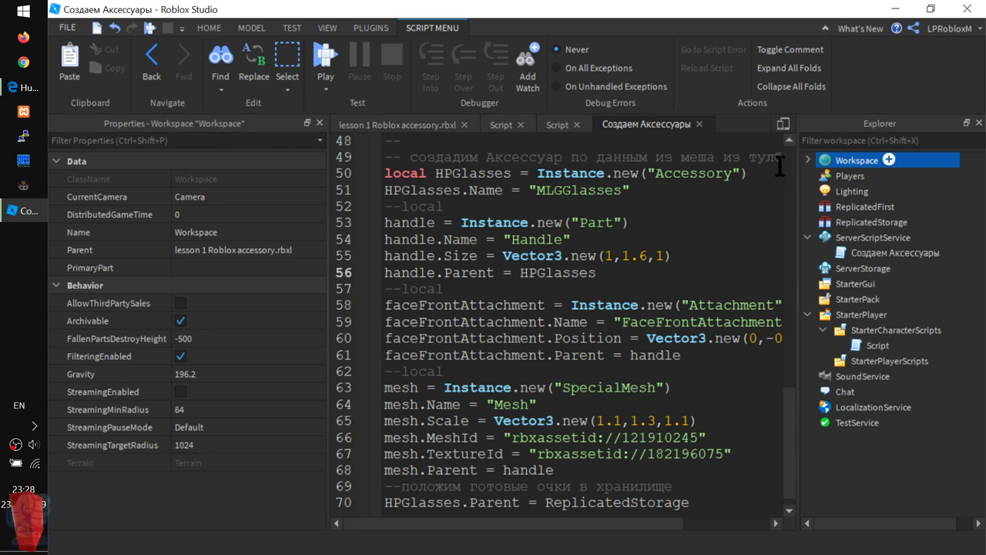
{"action": "left_click", "coordinate": [397, 124]}
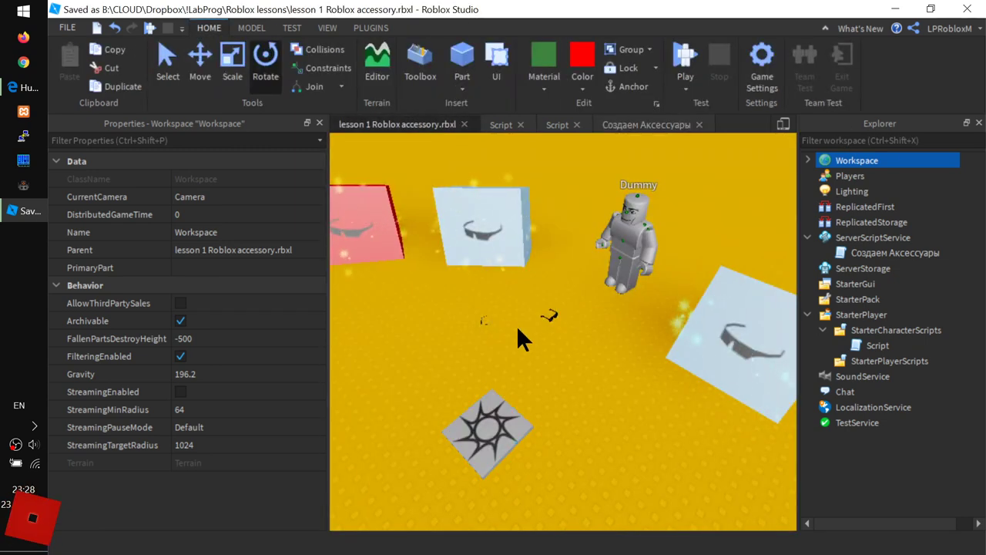
- Zoom in on the round glasses lying on the baseplate and list the Workspace's objects, collapsing the last Part
{"action": "left_click", "coordinate": [483, 318]}
{"action": "scroll", "coordinate": [482, 322], "scroll_direction": "up", "scroll_amount": 5}
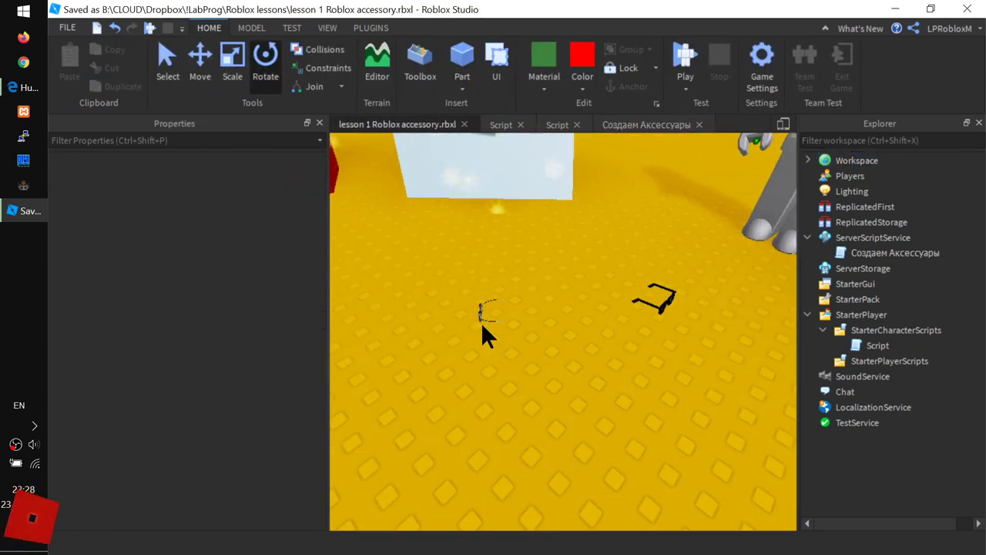
{"action": "scroll", "coordinate": [481, 322], "scroll_direction": "up", "scroll_amount": 2}
{"action": "scroll", "coordinate": [526, 362], "scroll_direction": "up", "scroll_amount": 3}
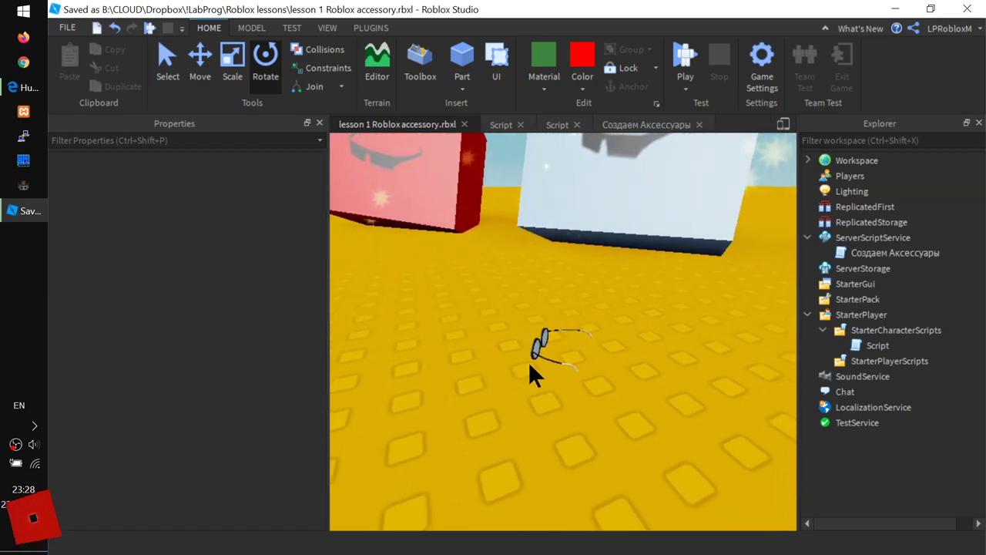
{"action": "key", "text": "d"}
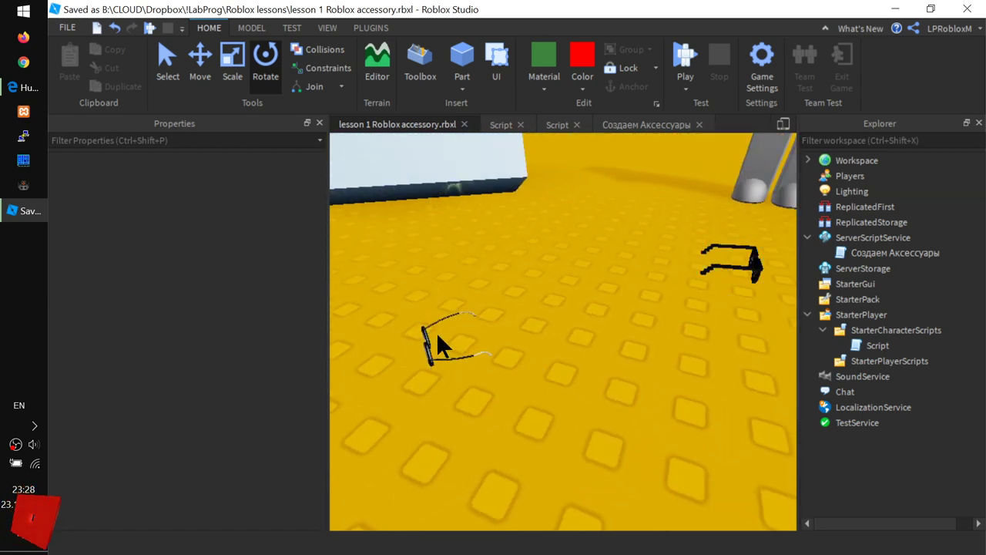
{"action": "left_click", "coordinate": [817, 160]}
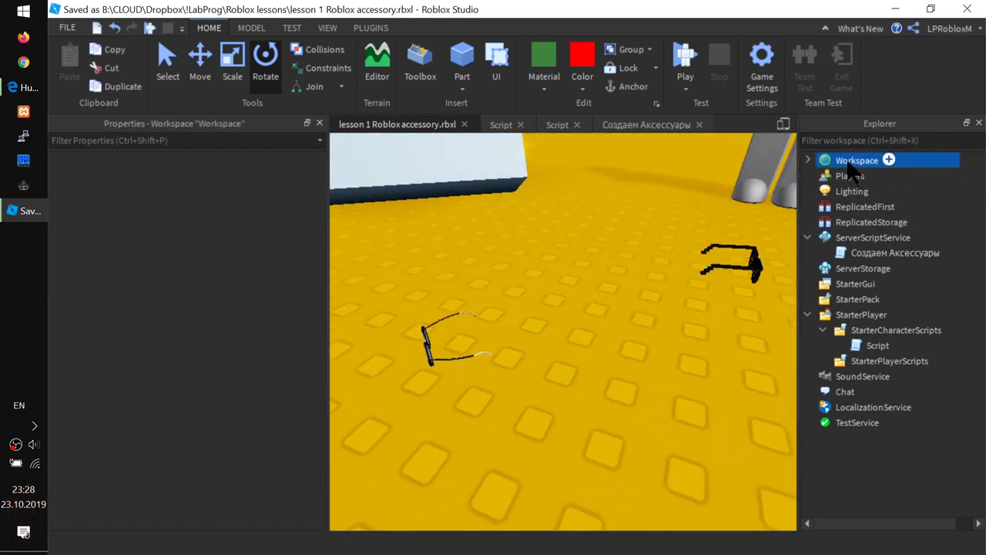
{"action": "left_click", "coordinate": [807, 160]}
{"action": "left_click", "coordinate": [823, 299]}
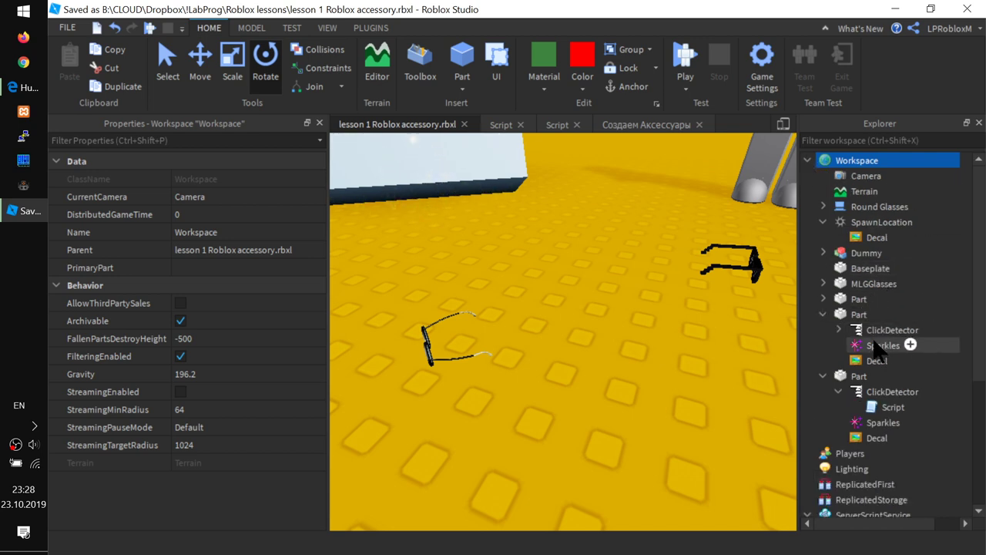
{"action": "left_click", "coordinate": [822, 376]}
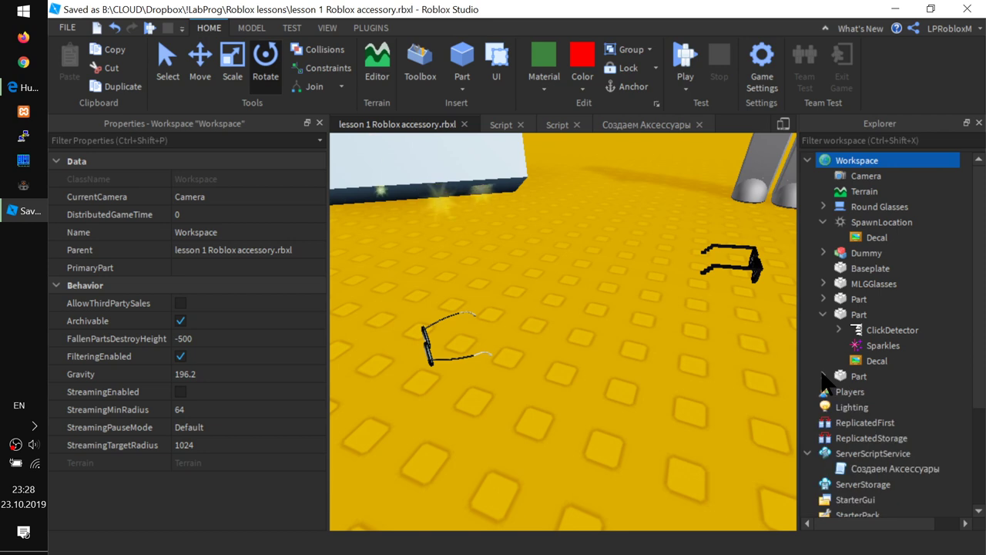
- Select the Round Glasses hat in the Workspace and expand its contents
{"action": "left_click", "coordinate": [856, 207]}
{"action": "left_click", "coordinate": [823, 207]}
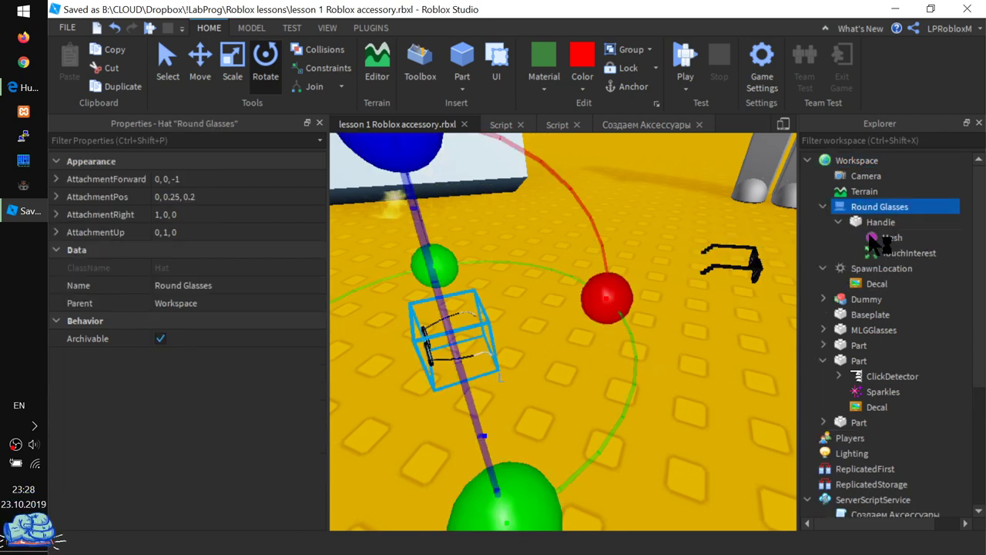
{"action": "left_click", "coordinate": [823, 206]}
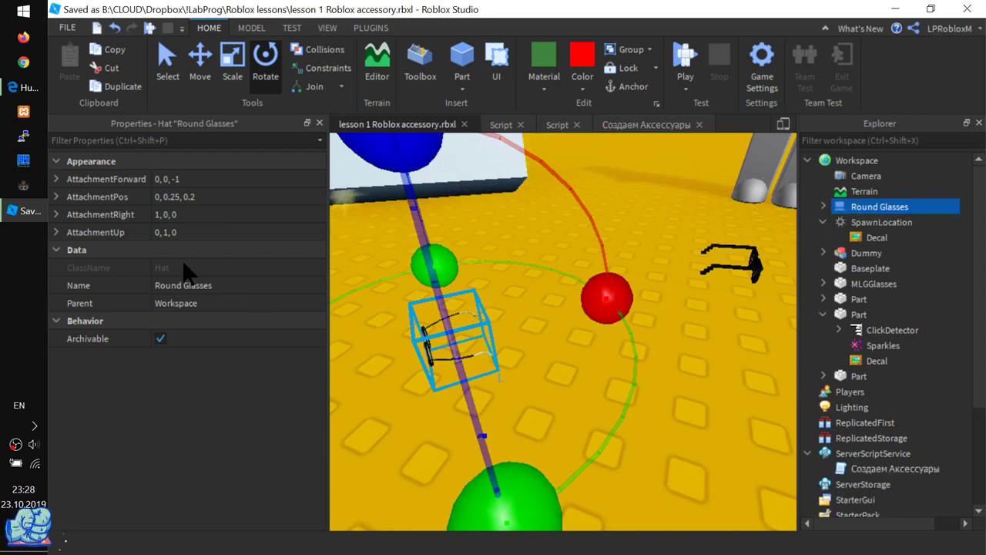
{"action": "left_click", "coordinate": [823, 207]}
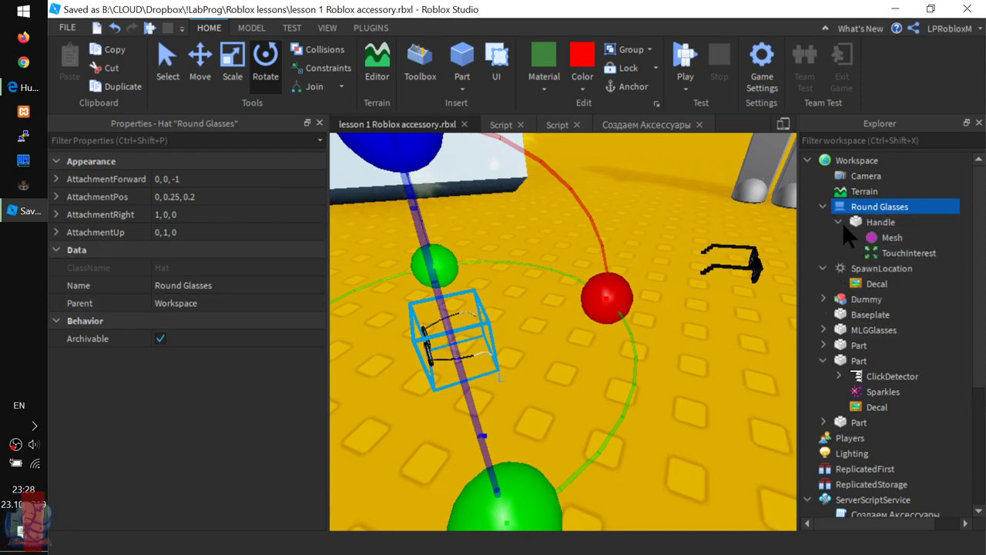
- Select the Handle part inside Round Glasses and examine its properties
{"action": "left_click", "coordinate": [867, 237]}
{"action": "left_click", "coordinate": [875, 222]}
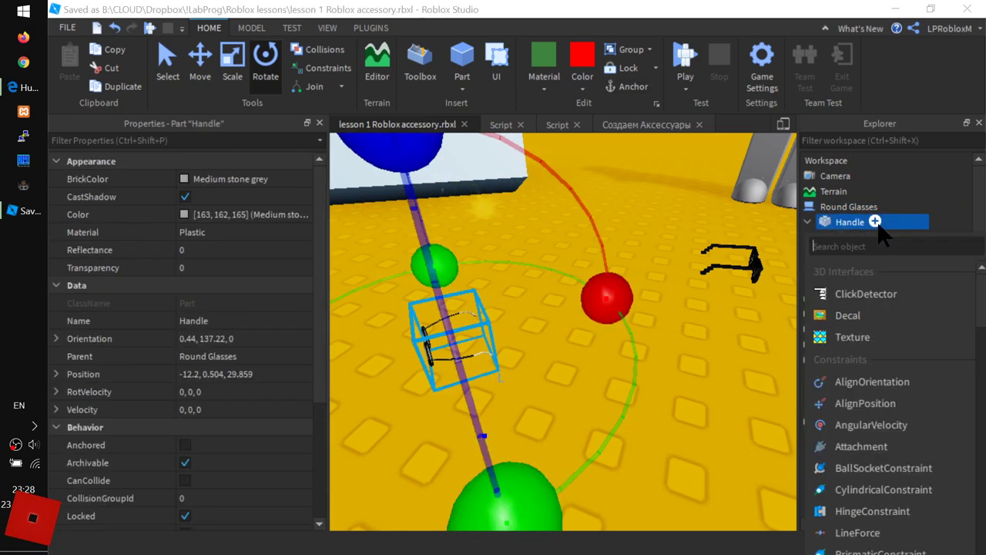
{"action": "key", "text": "Escape"}
{"action": "double_click", "coordinate": [850, 222]}
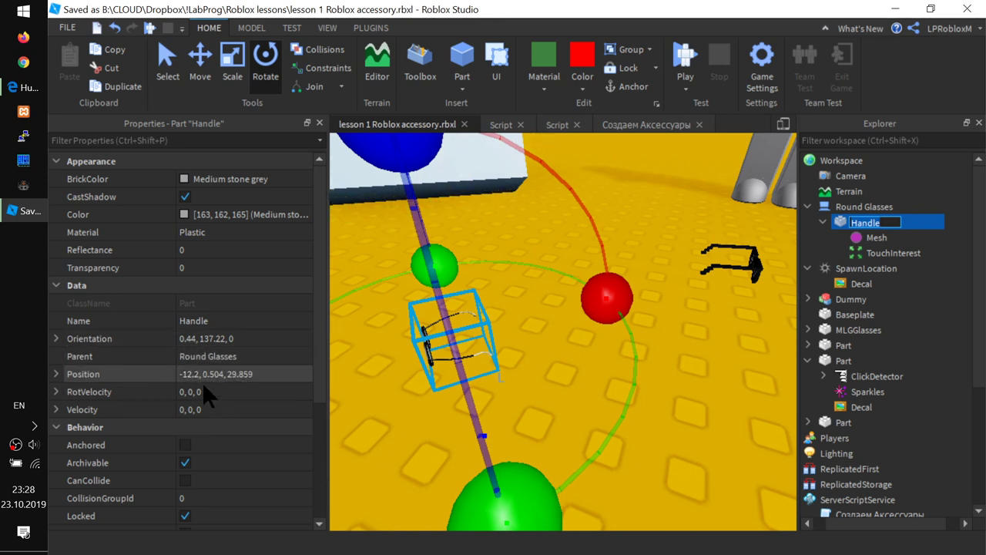
{"action": "scroll", "coordinate": [208, 430], "scroll_direction": "down", "scroll_amount": 3}
{"action": "scroll", "coordinate": [208, 430], "scroll_direction": "up", "scroll_amount": 1}
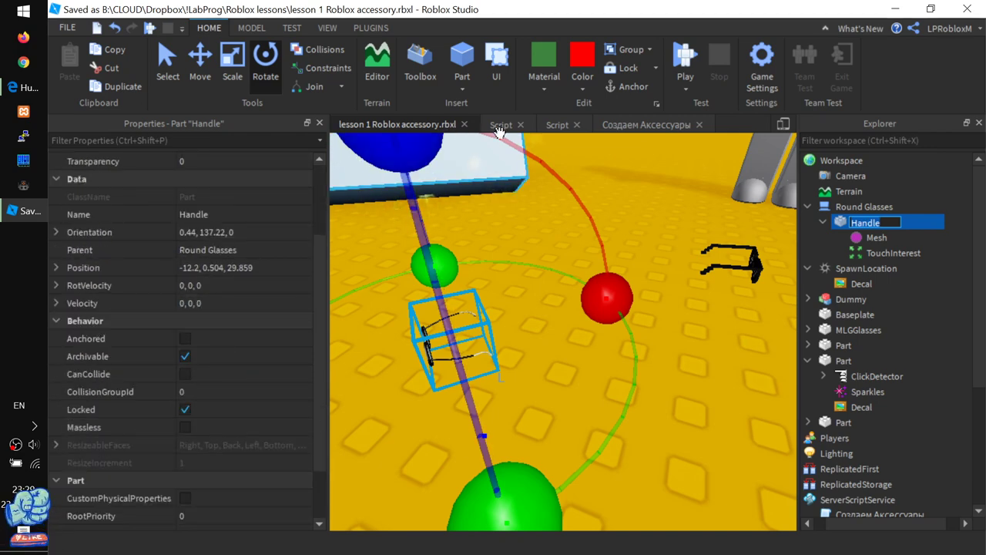
- Open the Создаем Аксессуары script, widen its editor area, and copy the MeshId of the Round Glasses mesh
{"action": "left_click", "coordinate": [605, 125]}
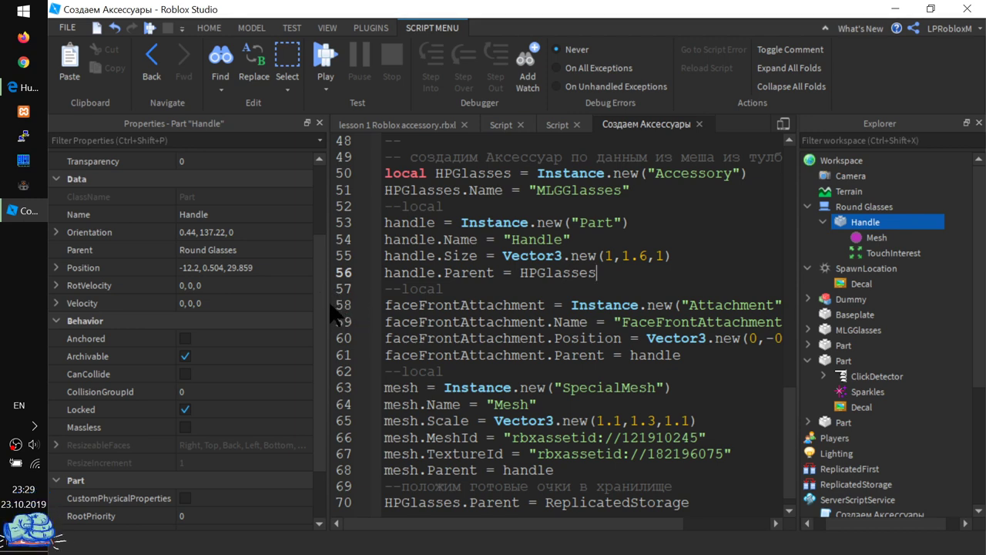
{"action": "left_click_drag", "start_coordinate": [328, 303], "coordinate": [302, 295]}
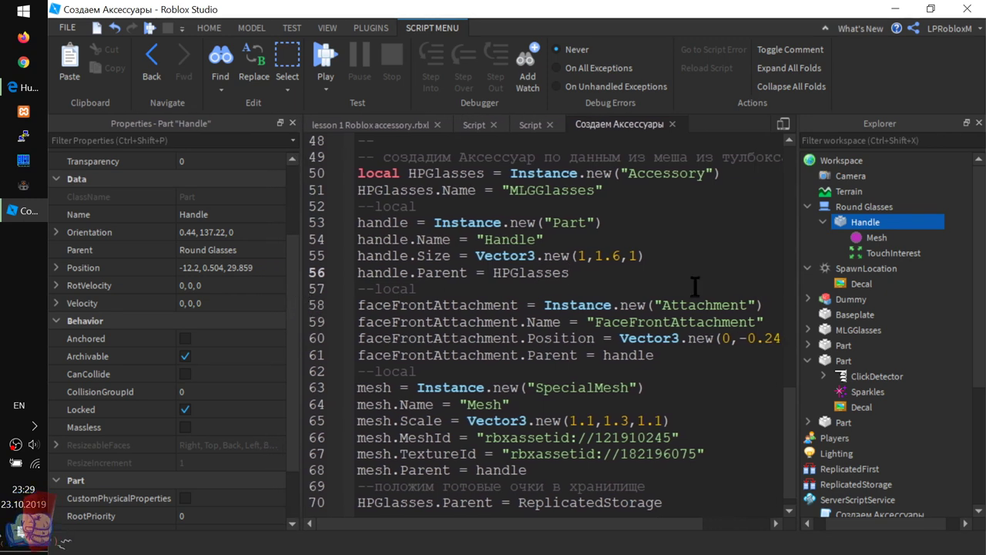
{"action": "left_click", "coordinate": [870, 237]}
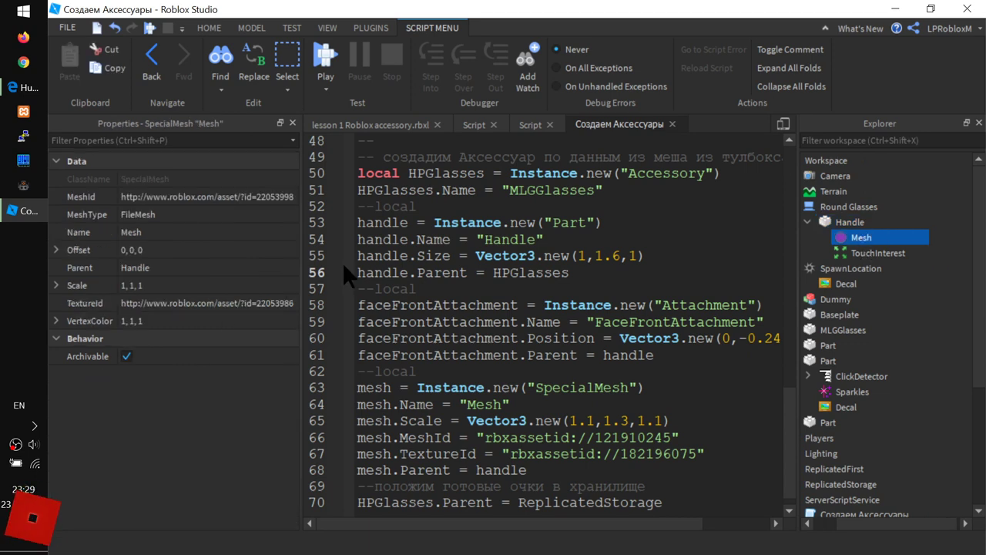
{"action": "left_click", "coordinate": [223, 197]}
{"action": "right_click", "coordinate": [262, 196]}
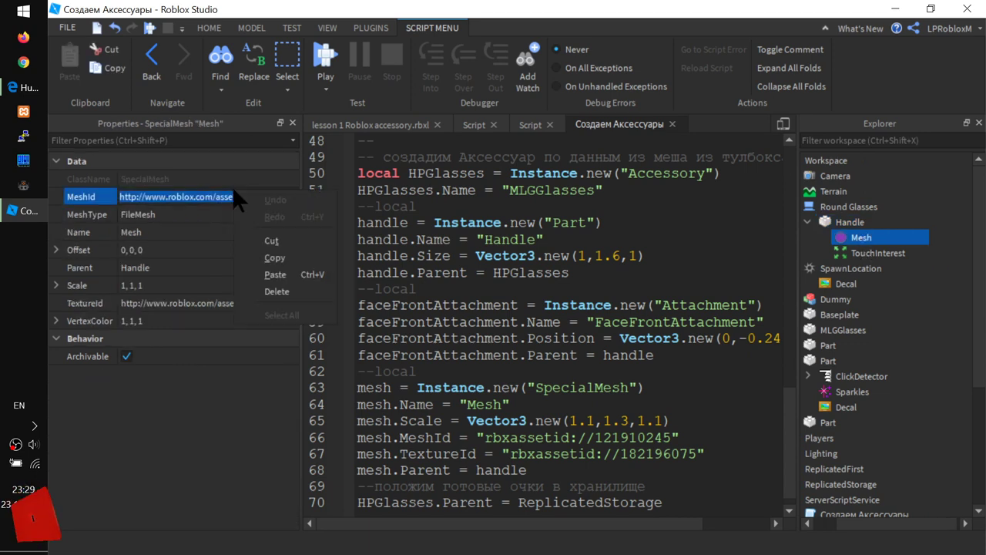
{"action": "left_click", "coordinate": [281, 254]}
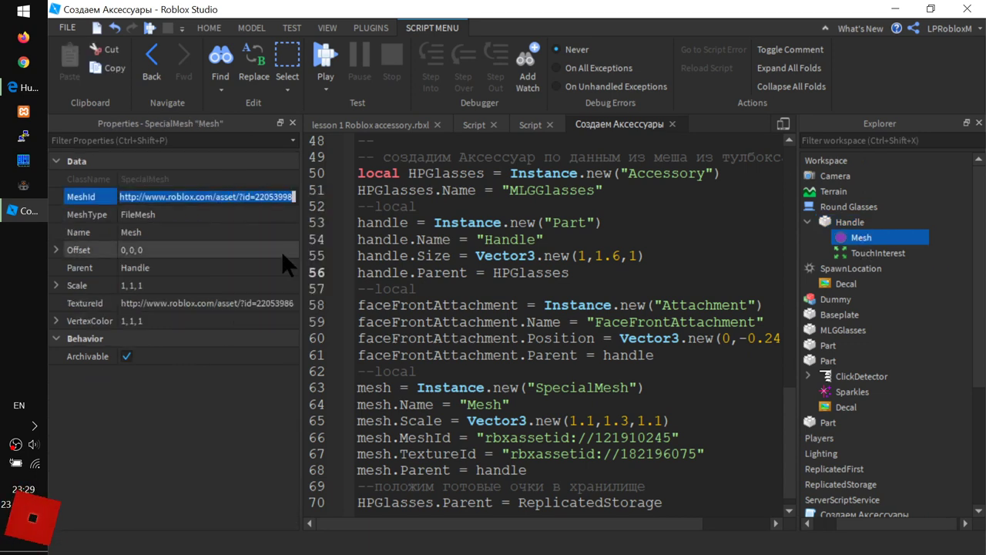
- Set the HPGlasses block's mesh.MeshId to "rbxassetid://22053998" using the copied address without its URL prefix
{"action": "left_click", "coordinate": [377, 126]}
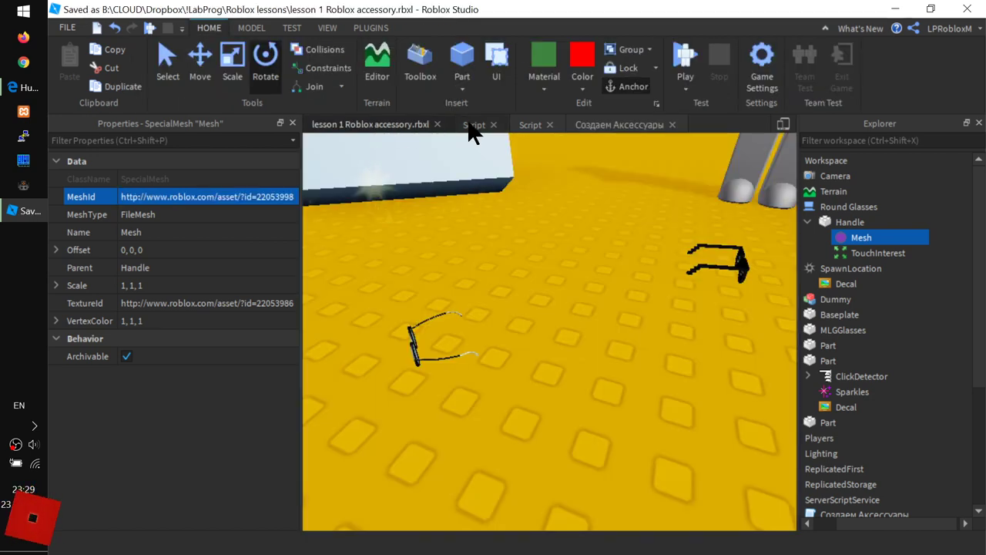
{"action": "left_click", "coordinate": [615, 125]}
{"action": "scroll", "coordinate": [598, 415], "scroll_direction": "down", "scroll_amount": 1}
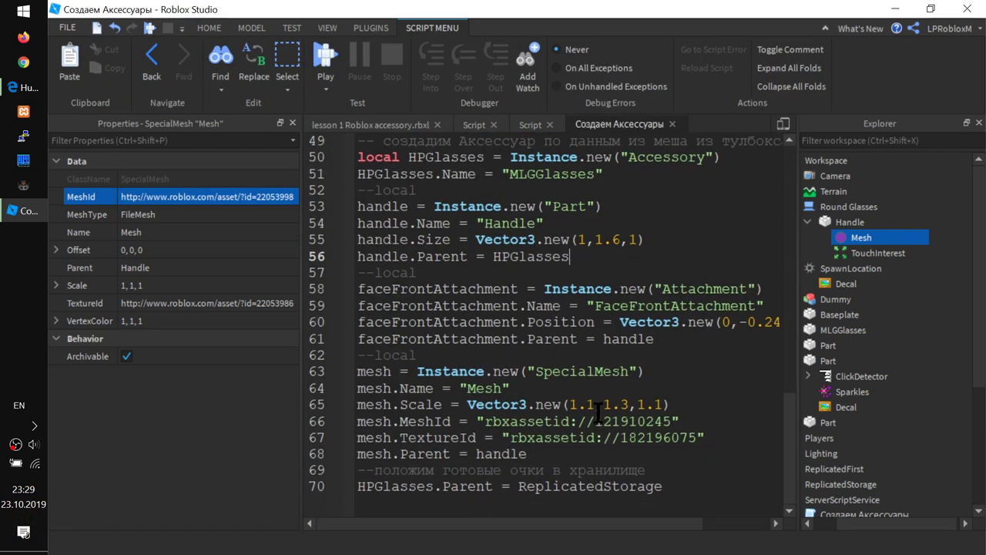
{"action": "double_click", "coordinate": [618, 421]}
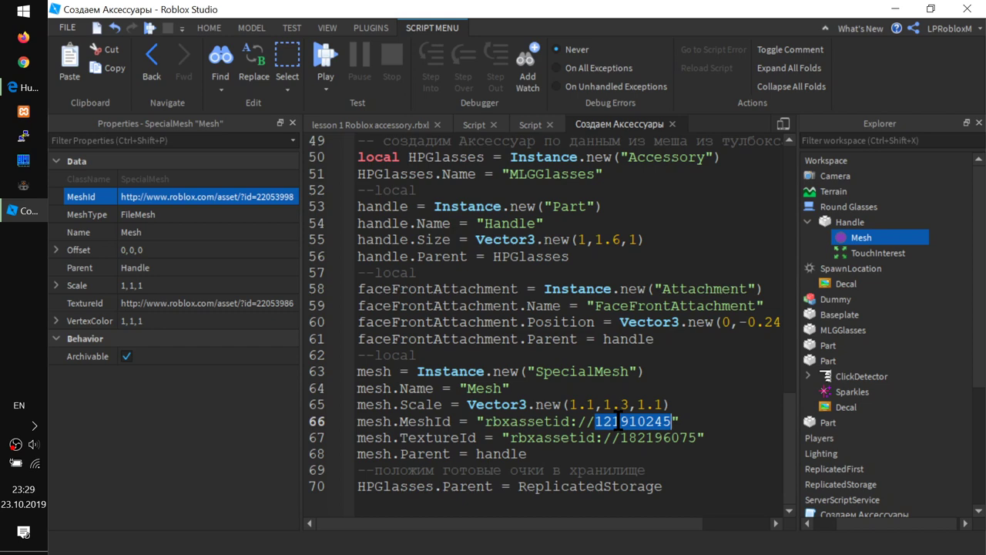
{"action": "key", "text": "Delete"}
{"action": "key", "text": "ctrl+v"}
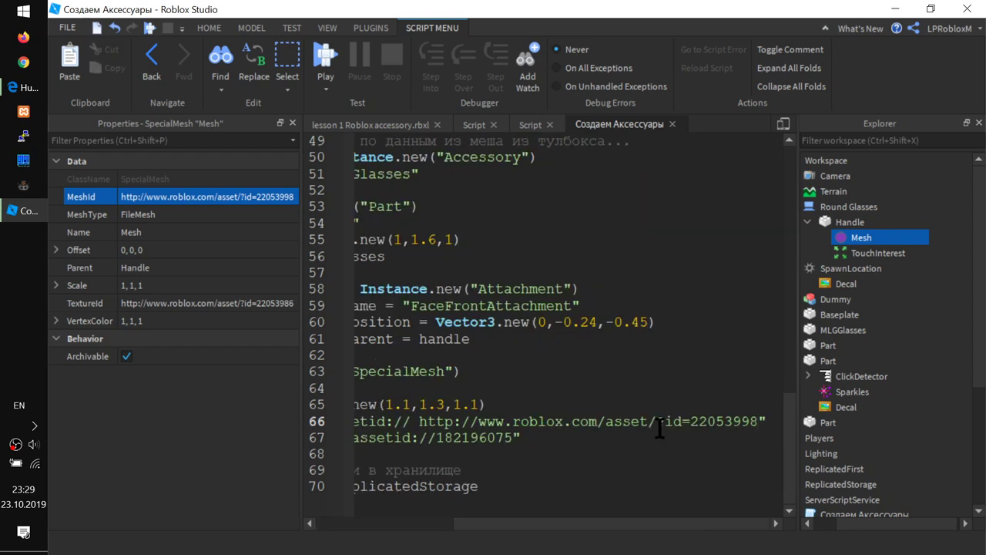
{"action": "left_click_drag", "start_coordinate": [688, 414], "coordinate": [414, 428]}
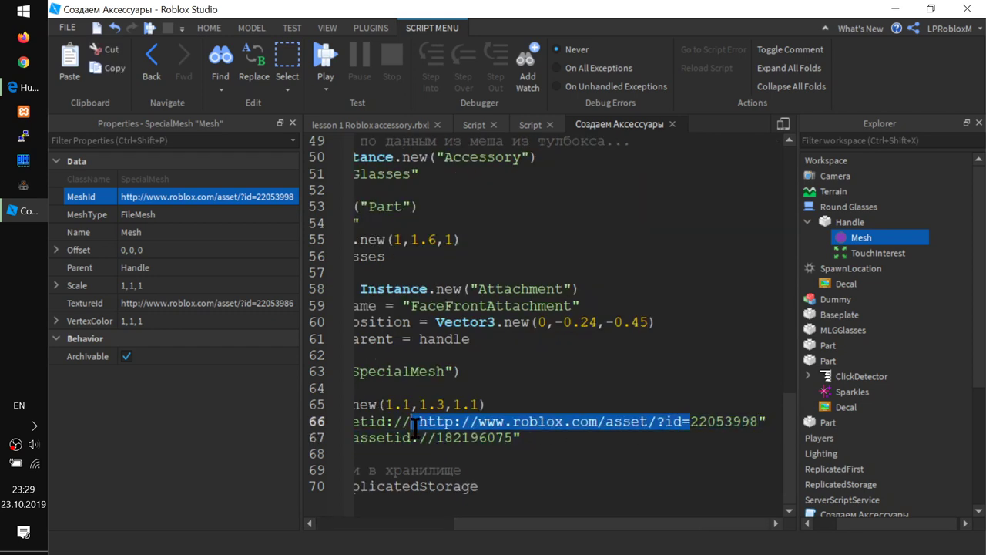
{"action": "key", "text": "Delete"}
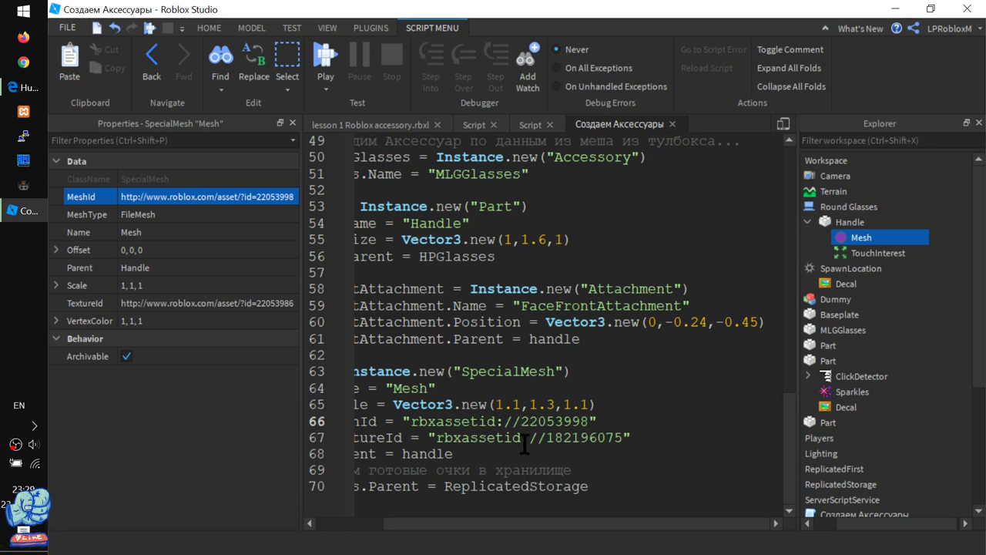
- Remove the asset number from the HPGlasses block's mesh.TextureId string
{"action": "double_click", "coordinate": [573, 439]}
{"action": "key", "text": "Delete"}
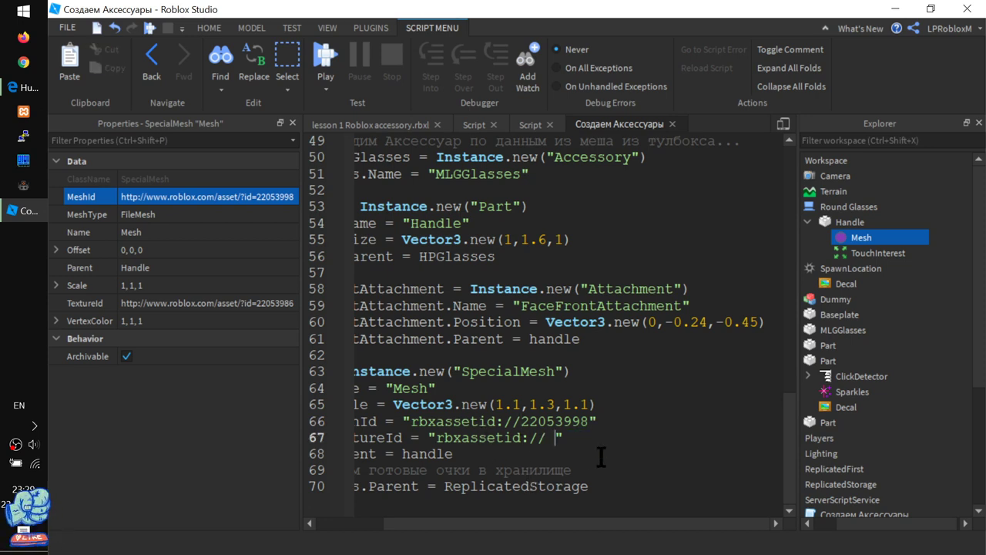
{"action": "left_click", "coordinate": [23, 89]}
{"action": "left_click", "coordinate": [29, 209]}
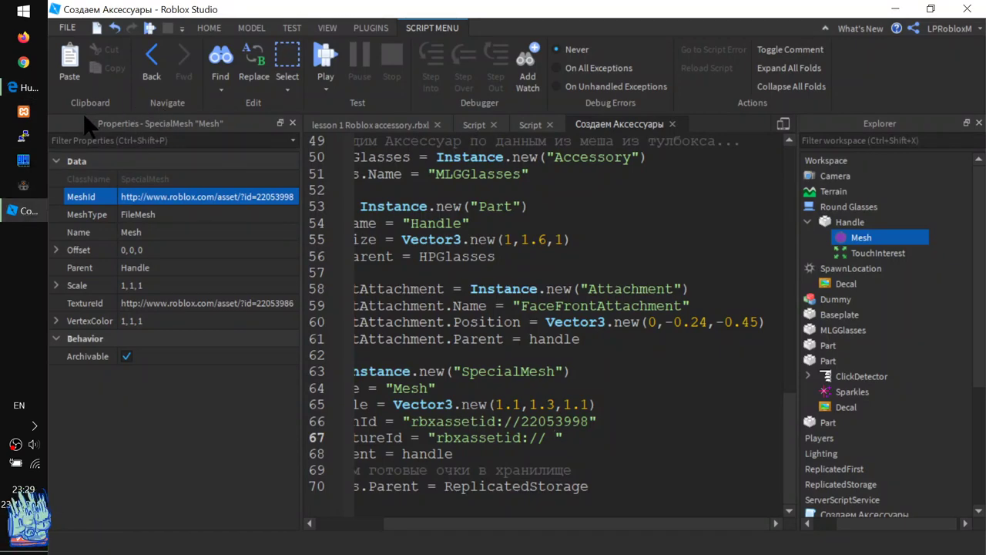
- Copy the Round Glasses mesh's TextureId and set mesh.TextureId in the HPGlasses block to "rbxassetid://22053986"
{"action": "left_click", "coordinate": [406, 124]}
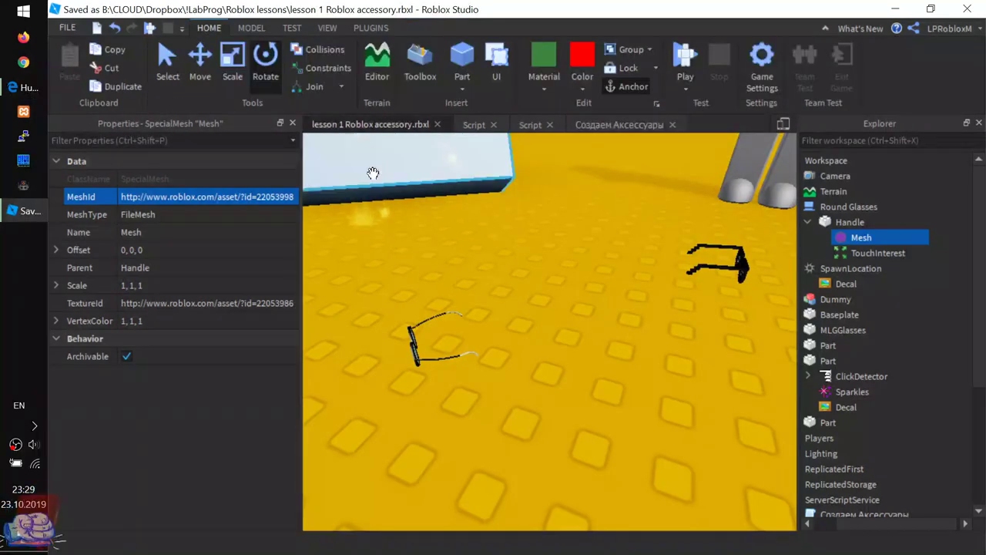
{"action": "left_click", "coordinate": [179, 307]}
{"action": "right_click", "coordinate": [193, 315]}
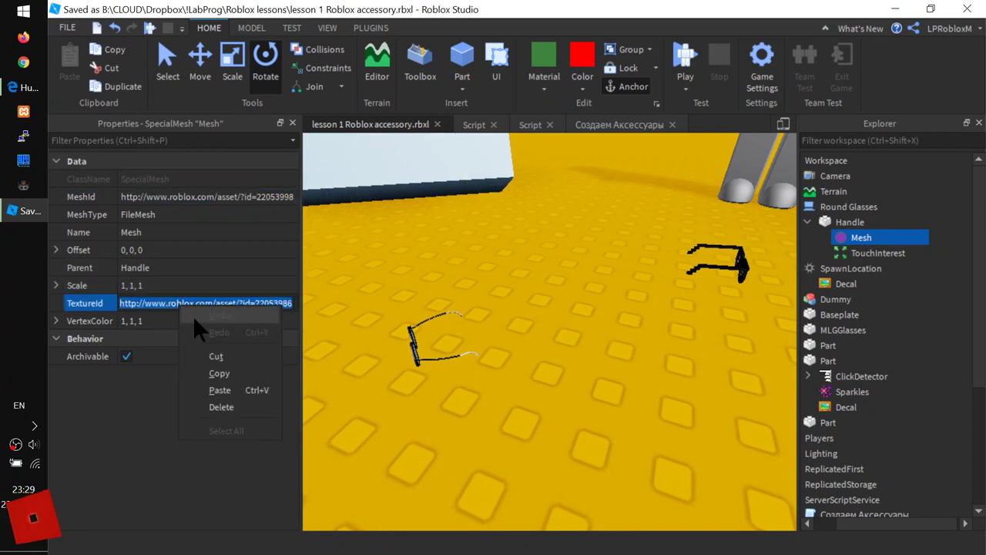
{"action": "left_click", "coordinate": [228, 369]}
{"action": "left_click", "coordinate": [590, 124]}
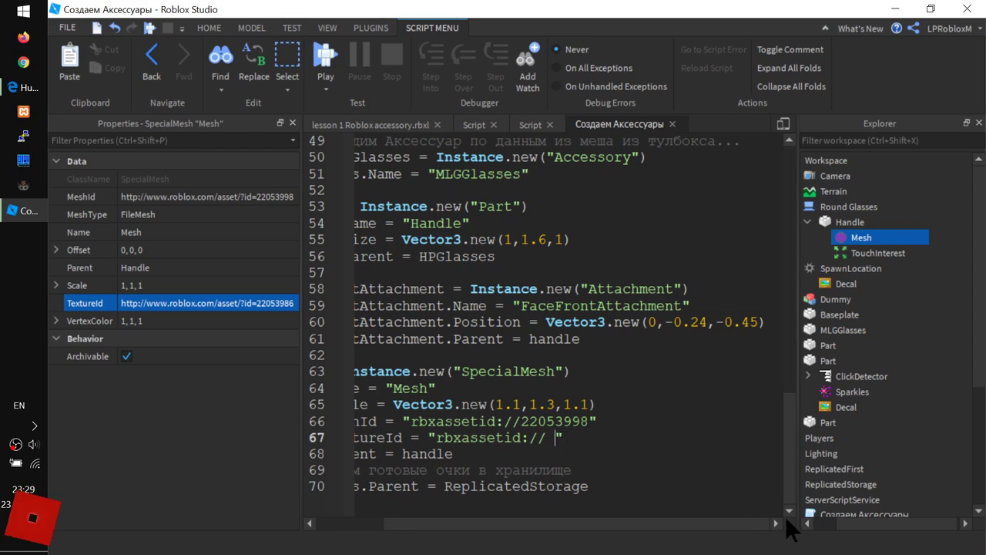
{"action": "key", "text": "ctrl+v"}
{"action": "left_click_drag", "start_coordinate": [692, 440], "coordinate": [414, 440]}
{"action": "key", "text": "BackSpace"}
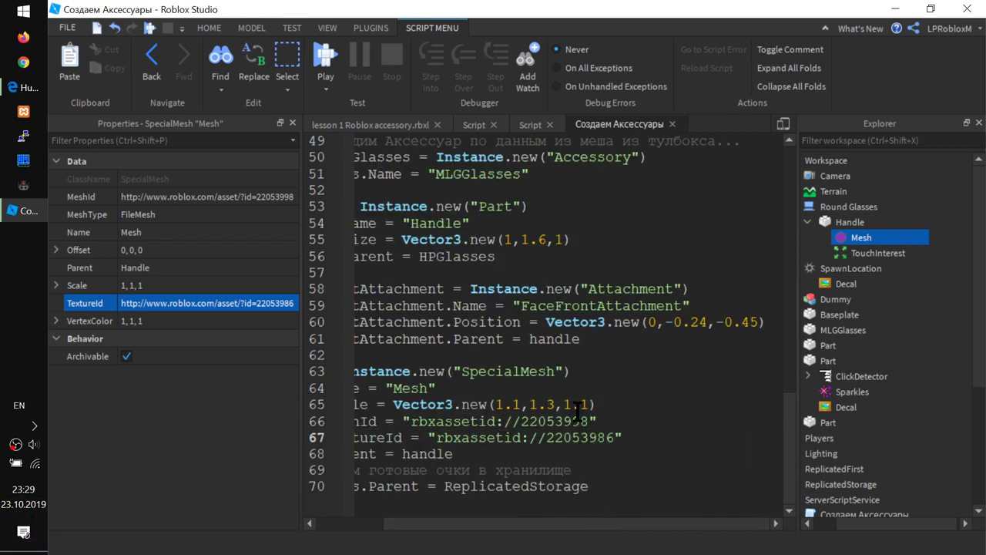
- Select the MLGGlasses part in the place to view its properties, and return to the Создаем Аксессуары script
{"action": "left_click", "coordinate": [370, 124]}
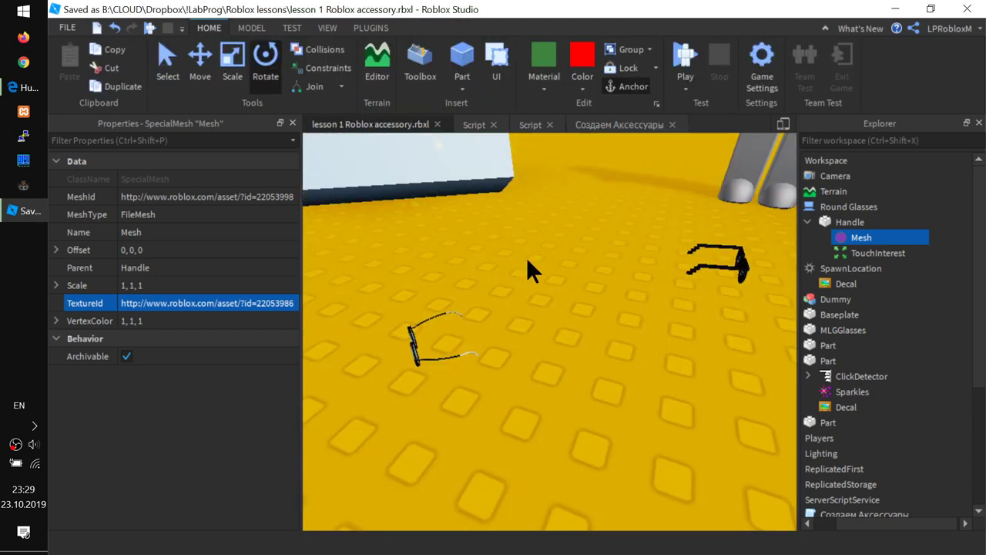
{"action": "scroll", "coordinate": [513, 285], "scroll_direction": "down", "scroll_amount": 3}
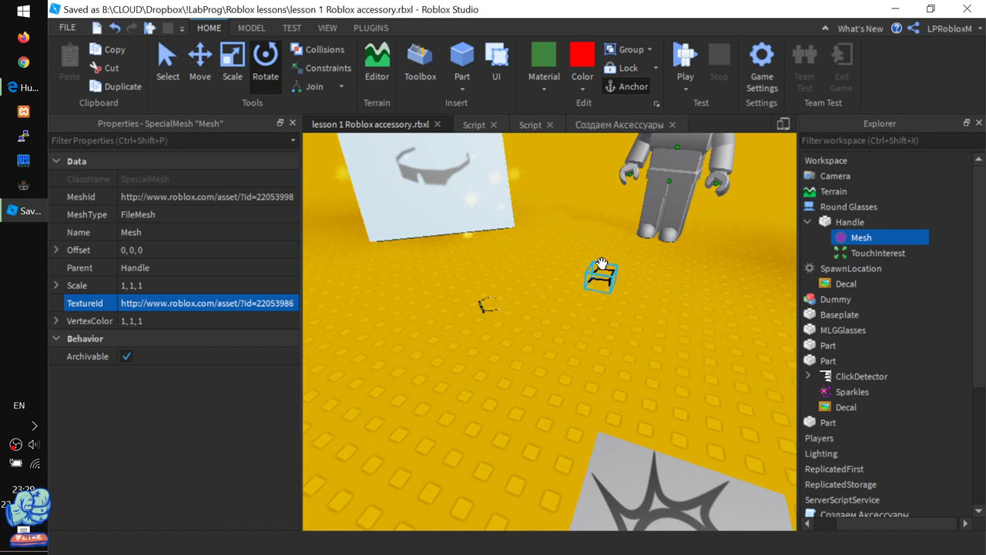
{"action": "scroll", "coordinate": [386, 309], "scroll_direction": "down", "scroll_amount": 2}
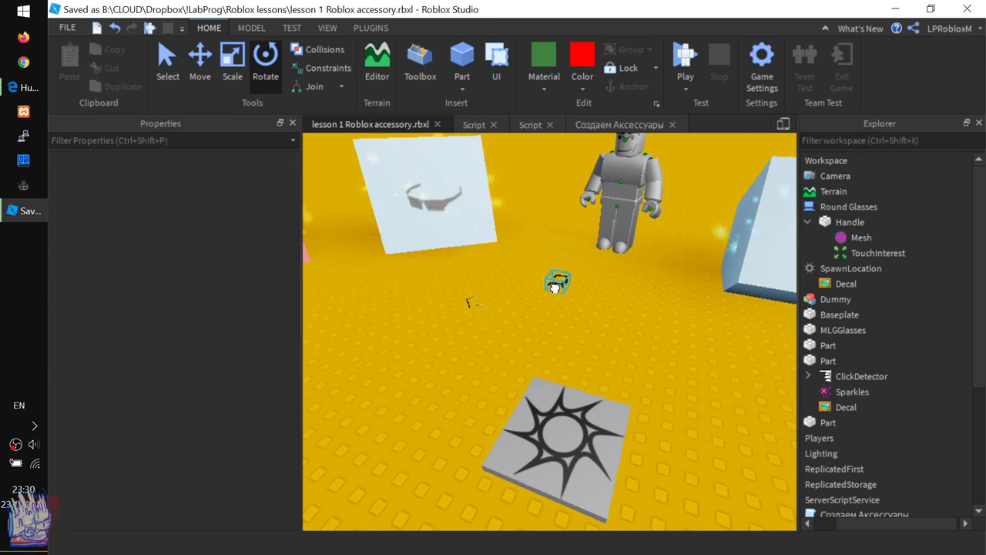
{"action": "left_click", "coordinate": [558, 282]}
{"action": "left_click", "coordinate": [563, 346]}
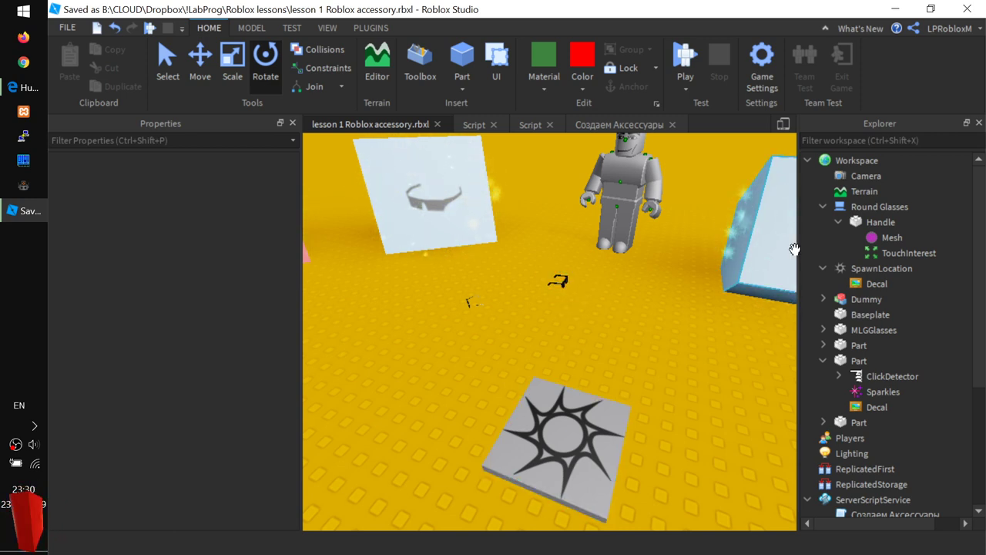
{"action": "left_click", "coordinate": [560, 284]}
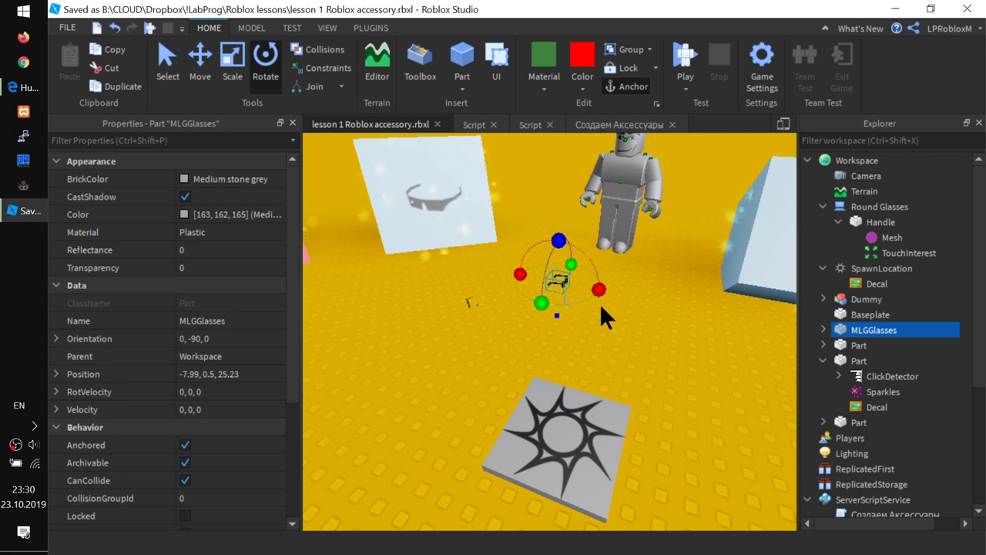
{"action": "left_click", "coordinate": [619, 124]}
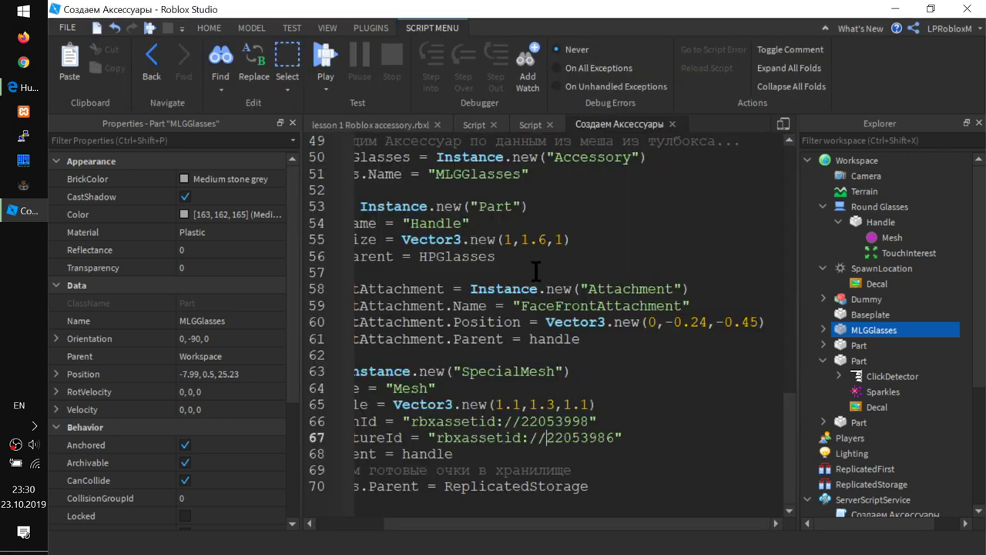
- Change the HPGlasses accessory's Name string in the script to "HPGlasses"
{"action": "left_click_drag", "start_coordinate": [492, 523], "coordinate": [359, 518]}
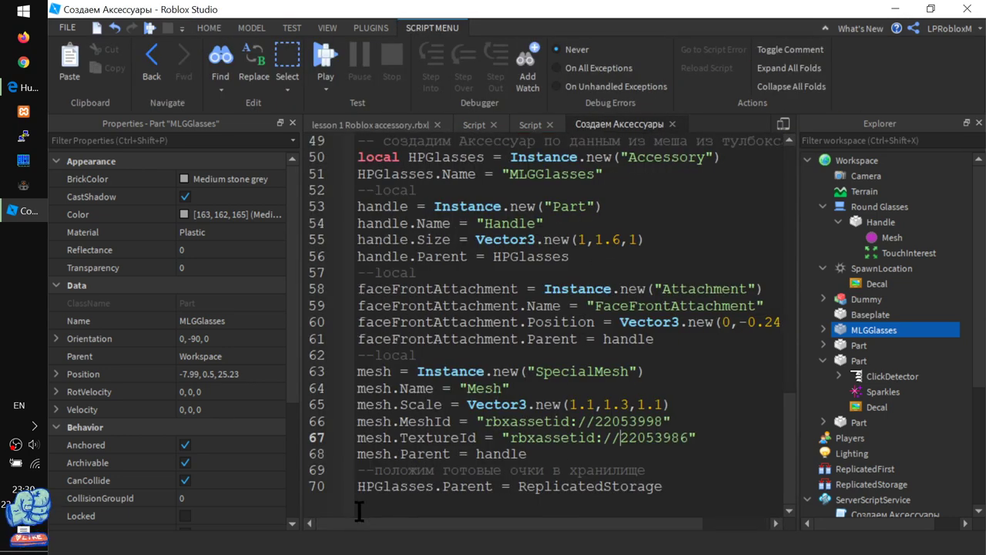
{"action": "scroll", "coordinate": [528, 372], "scroll_direction": "up", "scroll_amount": 1}
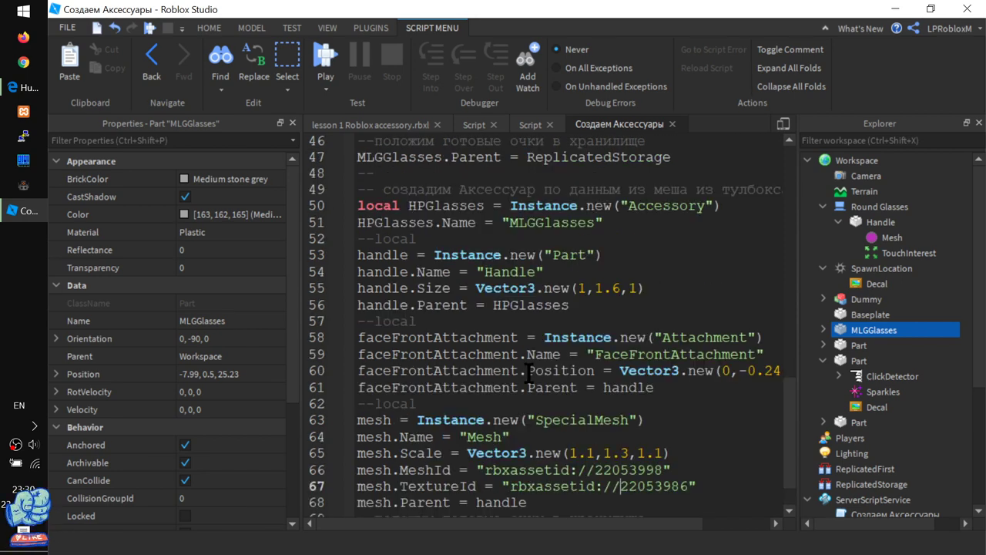
{"action": "scroll", "coordinate": [529, 373], "scroll_direction": "down", "scroll_amount": 1}
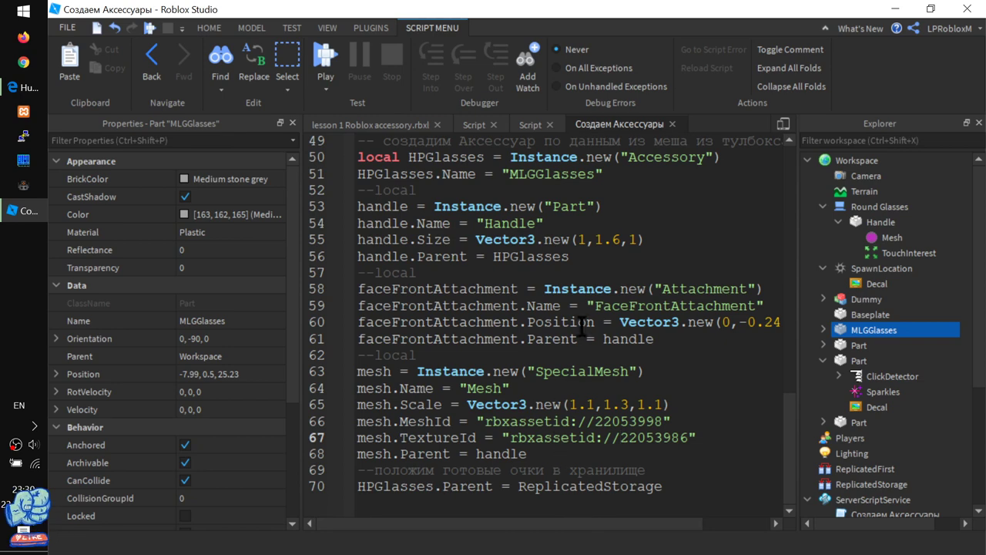
{"action": "scroll", "coordinate": [541, 251], "scroll_direction": "up", "scroll_amount": 1}
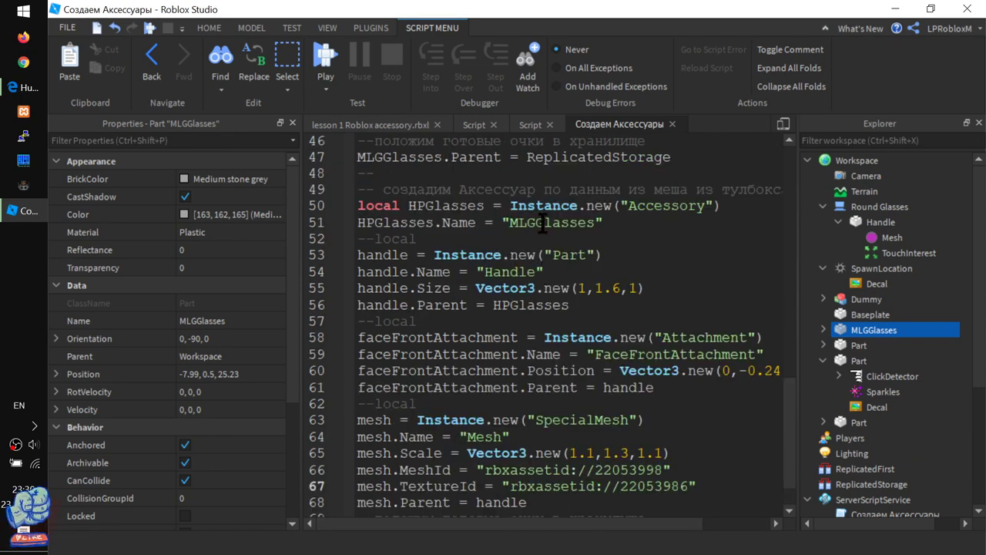
{"action": "double_click", "coordinate": [388, 222]}
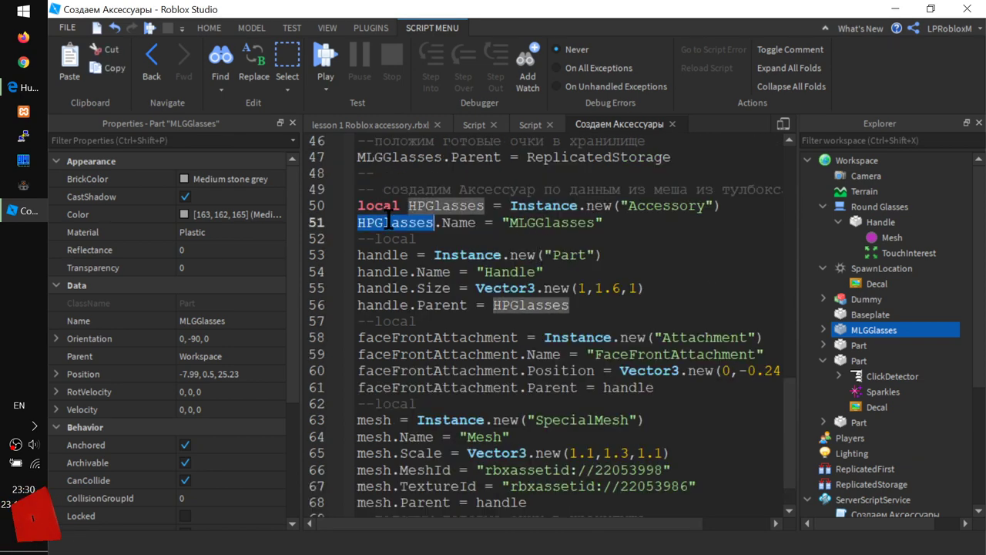
{"action": "double_click", "coordinate": [537, 222]}
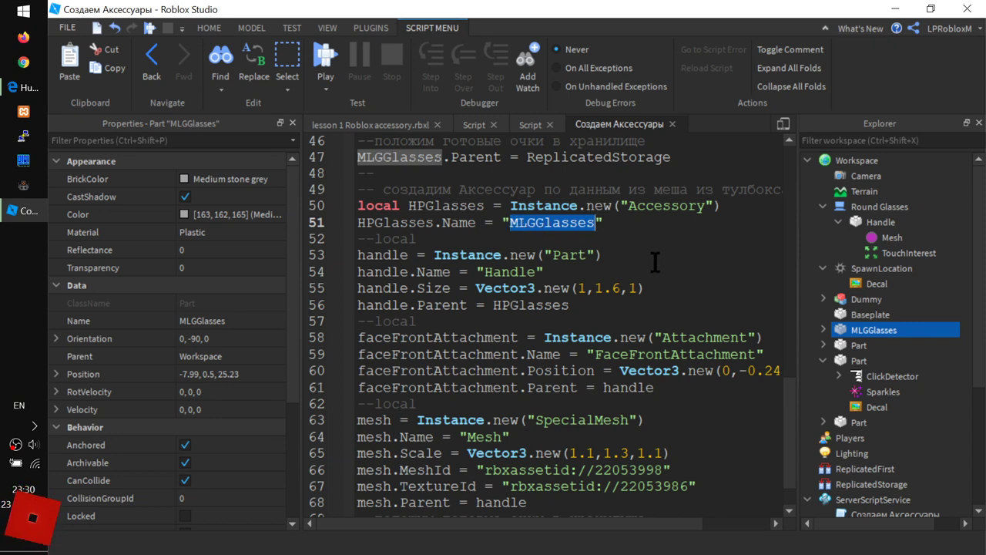
{"action": "key", "text": "ctrl+v"}
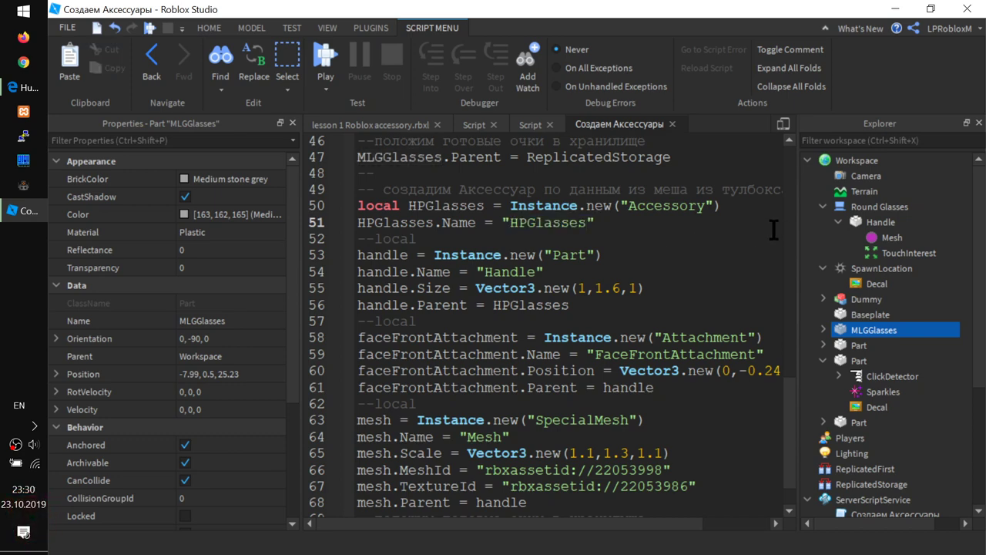
- Open the script in the red glasses part's ClickDetector and make its WaitForChild call look for "HPGlasses"
{"action": "left_click", "coordinate": [385, 123]}
{"action": "right_click_drag", "start_coordinate": [445, 313], "coordinate": [445, 313]}
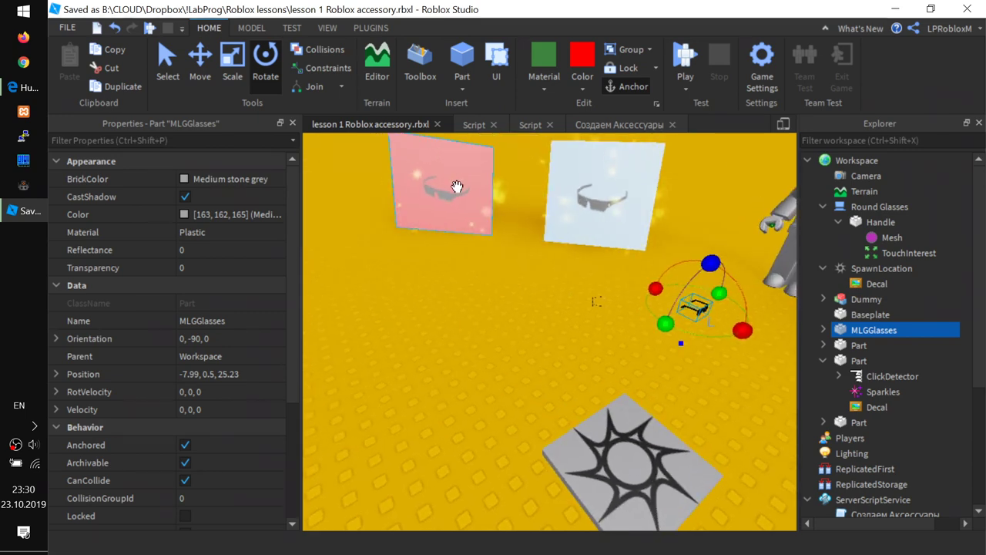
{"action": "left_click", "coordinate": [859, 422]}
{"action": "left_click", "coordinate": [823, 423]}
{"action": "left_click", "coordinate": [877, 484]}
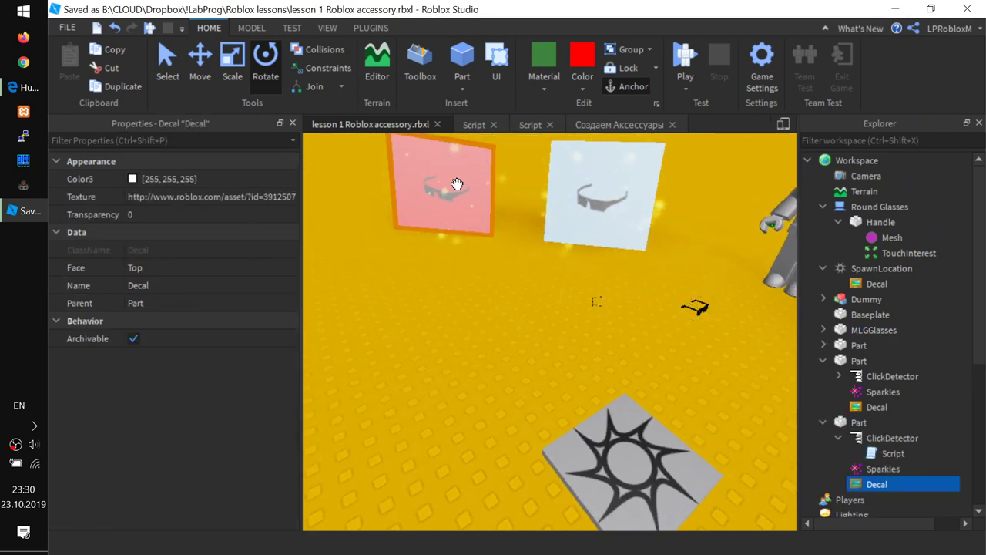
{"action": "double_click", "coordinate": [890, 453]}
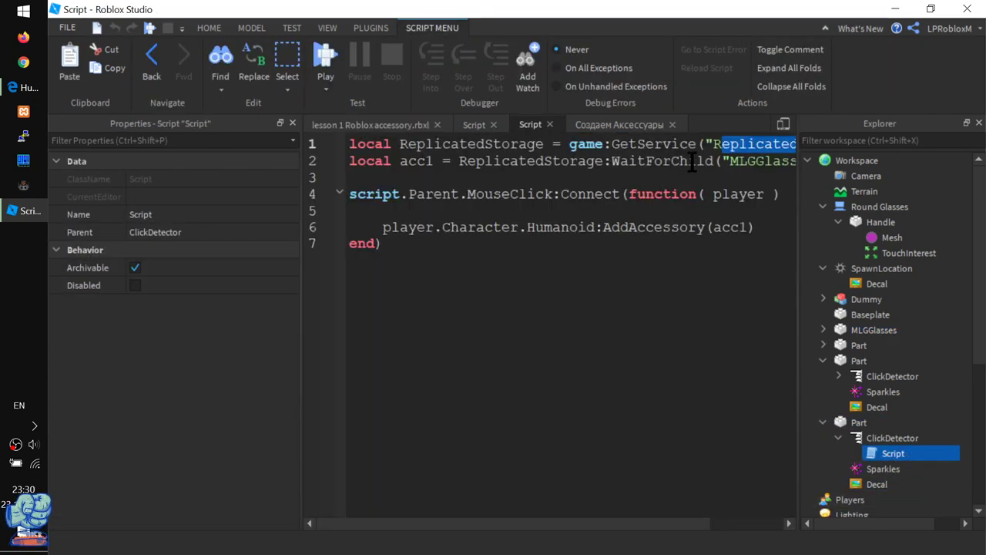
{"action": "double_click", "coordinate": [751, 161]}
{"action": "type", "text": "HPGlasses"}
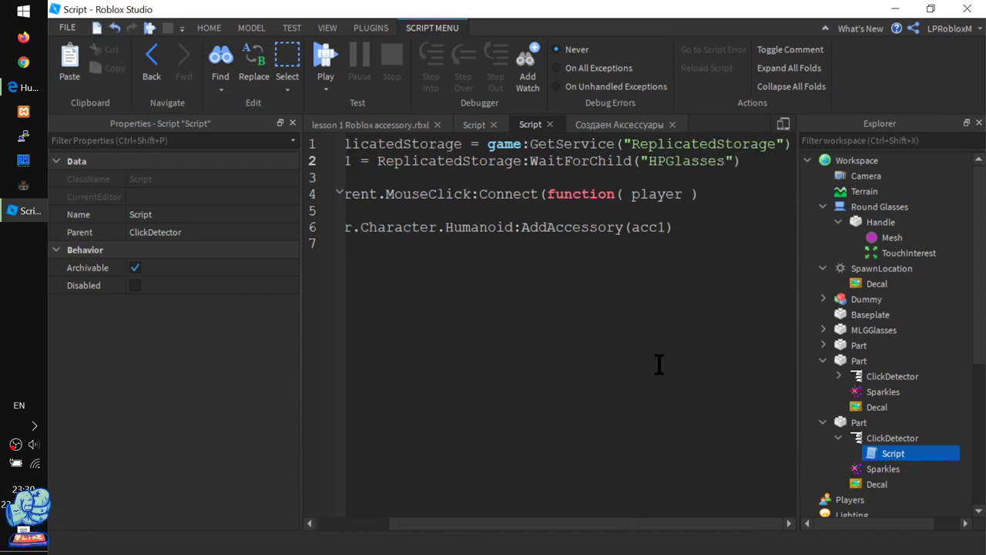
{"action": "left_click_drag", "start_coordinate": [481, 535], "coordinate": [428, 532]}
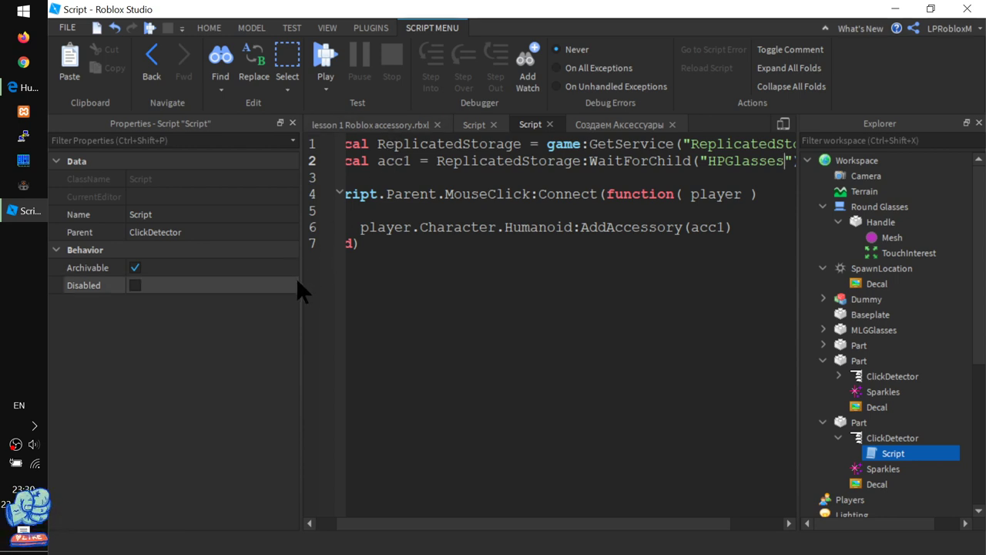
- Widen the code view and review the HPGlasses block in the Создаем Аксессуары script against the red part's click script
{"action": "left_click_drag", "start_coordinate": [299, 285], "coordinate": [178, 273]}
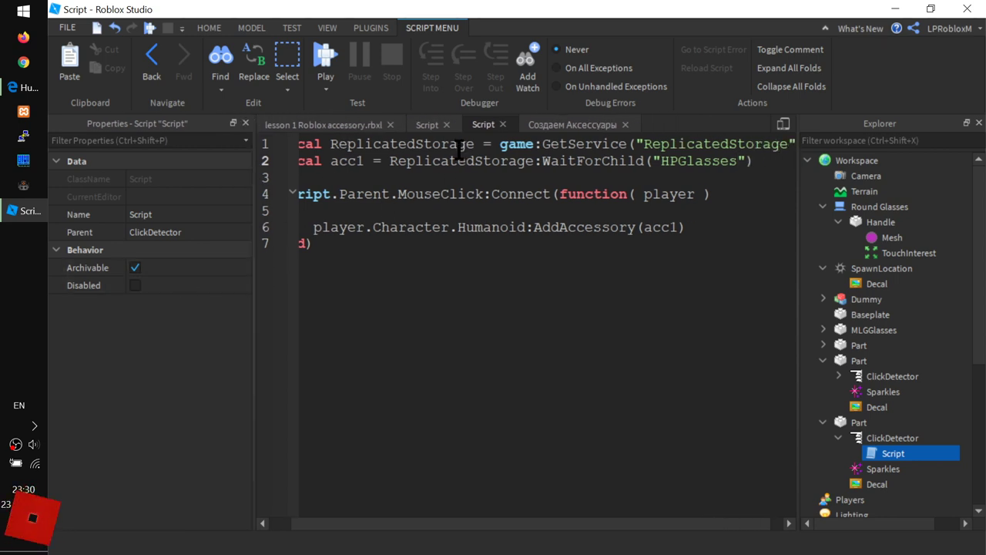
{"action": "left_click", "coordinate": [350, 125]}
{"action": "left_click", "coordinate": [551, 125]}
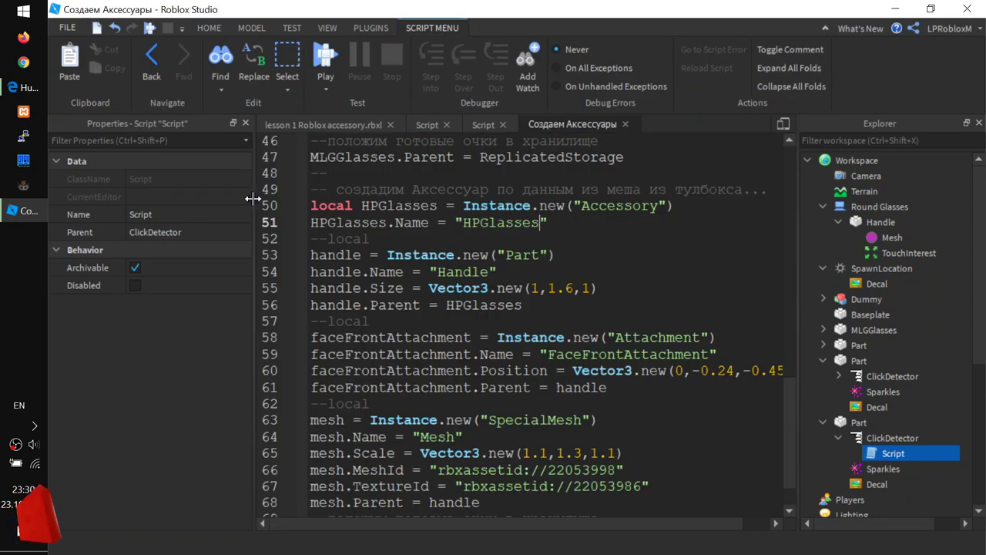
{"action": "scroll", "coordinate": [443, 276], "scroll_direction": "down", "scroll_amount": 1}
{"action": "left_click_drag", "start_coordinate": [492, 461], "coordinate": [291, 162]}
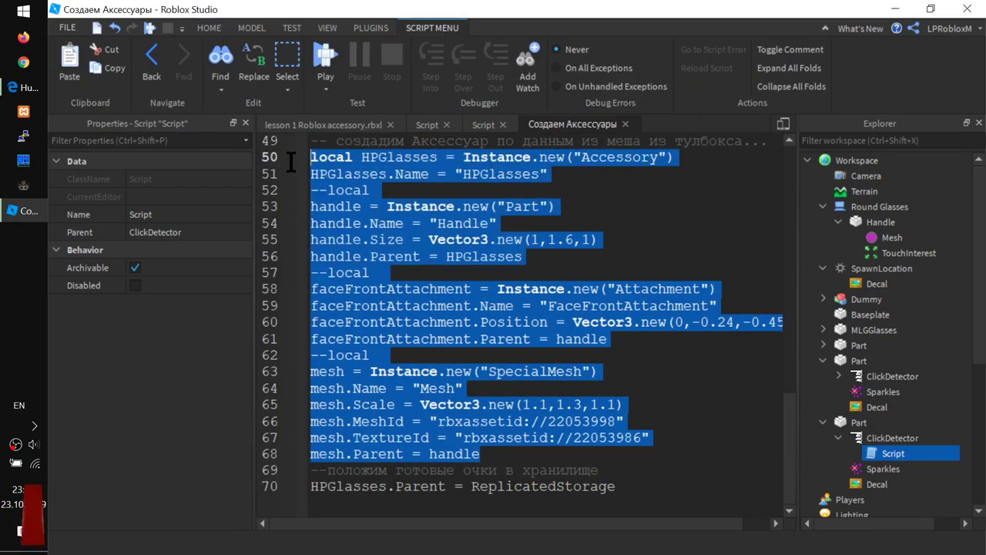
{"action": "left_click", "coordinate": [486, 125]}
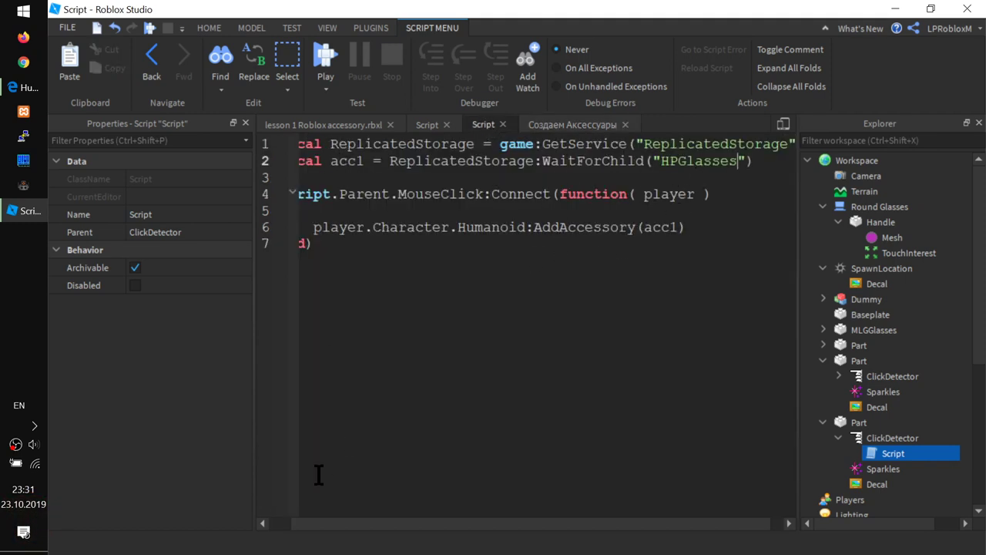
- Hide the object properties and start a play test of the place, moving the character from the spawn
{"action": "left_click", "coordinate": [246, 124]}
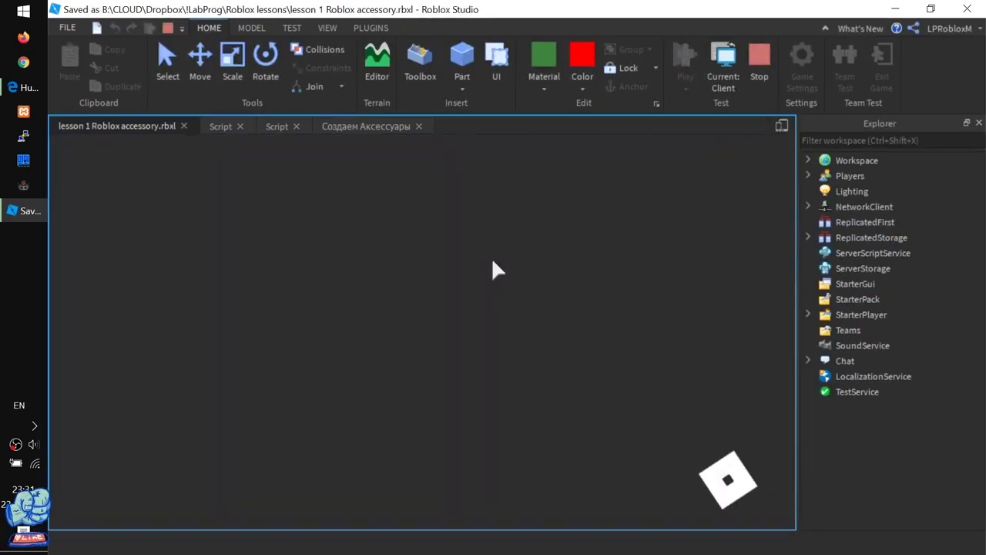
{"action": "key", "text": "w"}
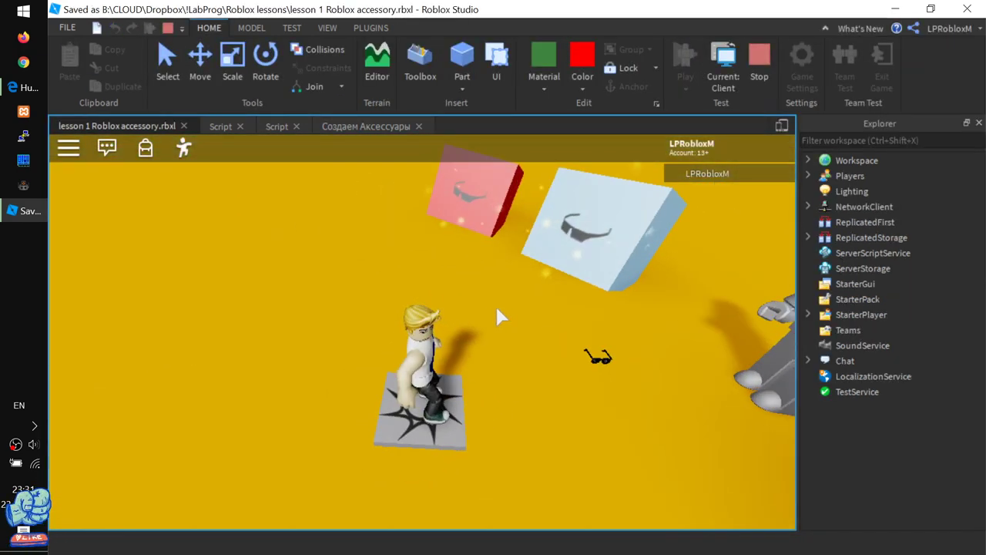